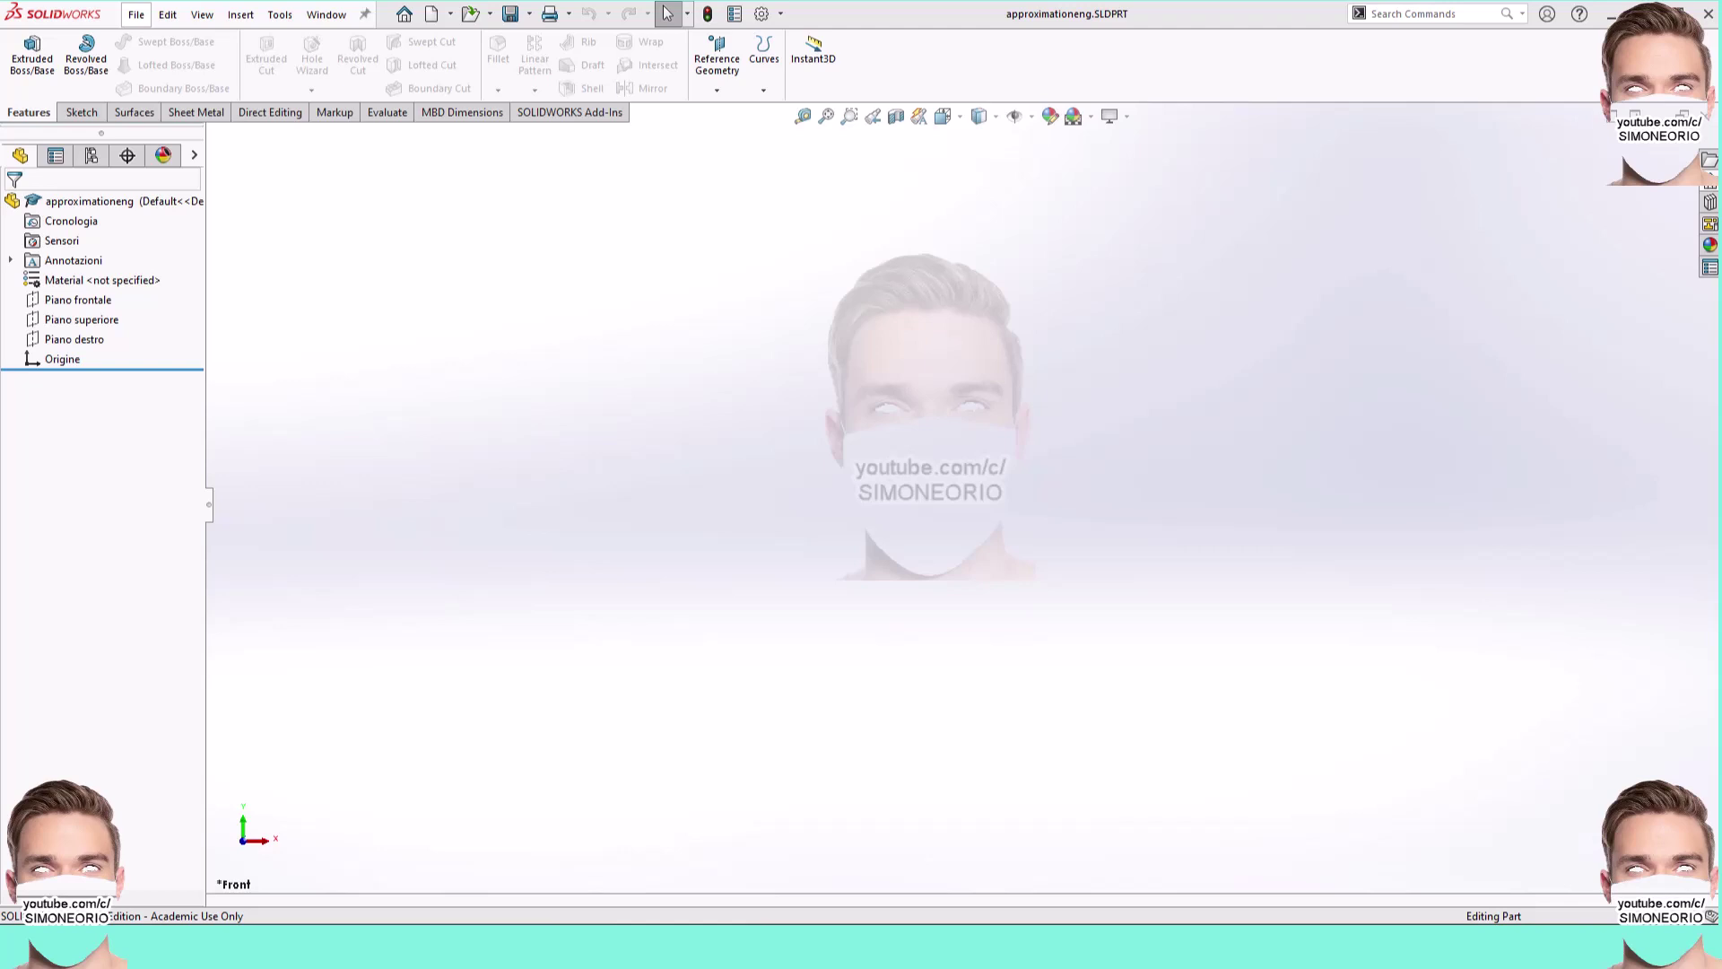
Step: Bring up the Sketch tools, try a 'segm' command search, and select the top plane (Piano superiore)
left_click(79, 111)
left_click(206, 42)
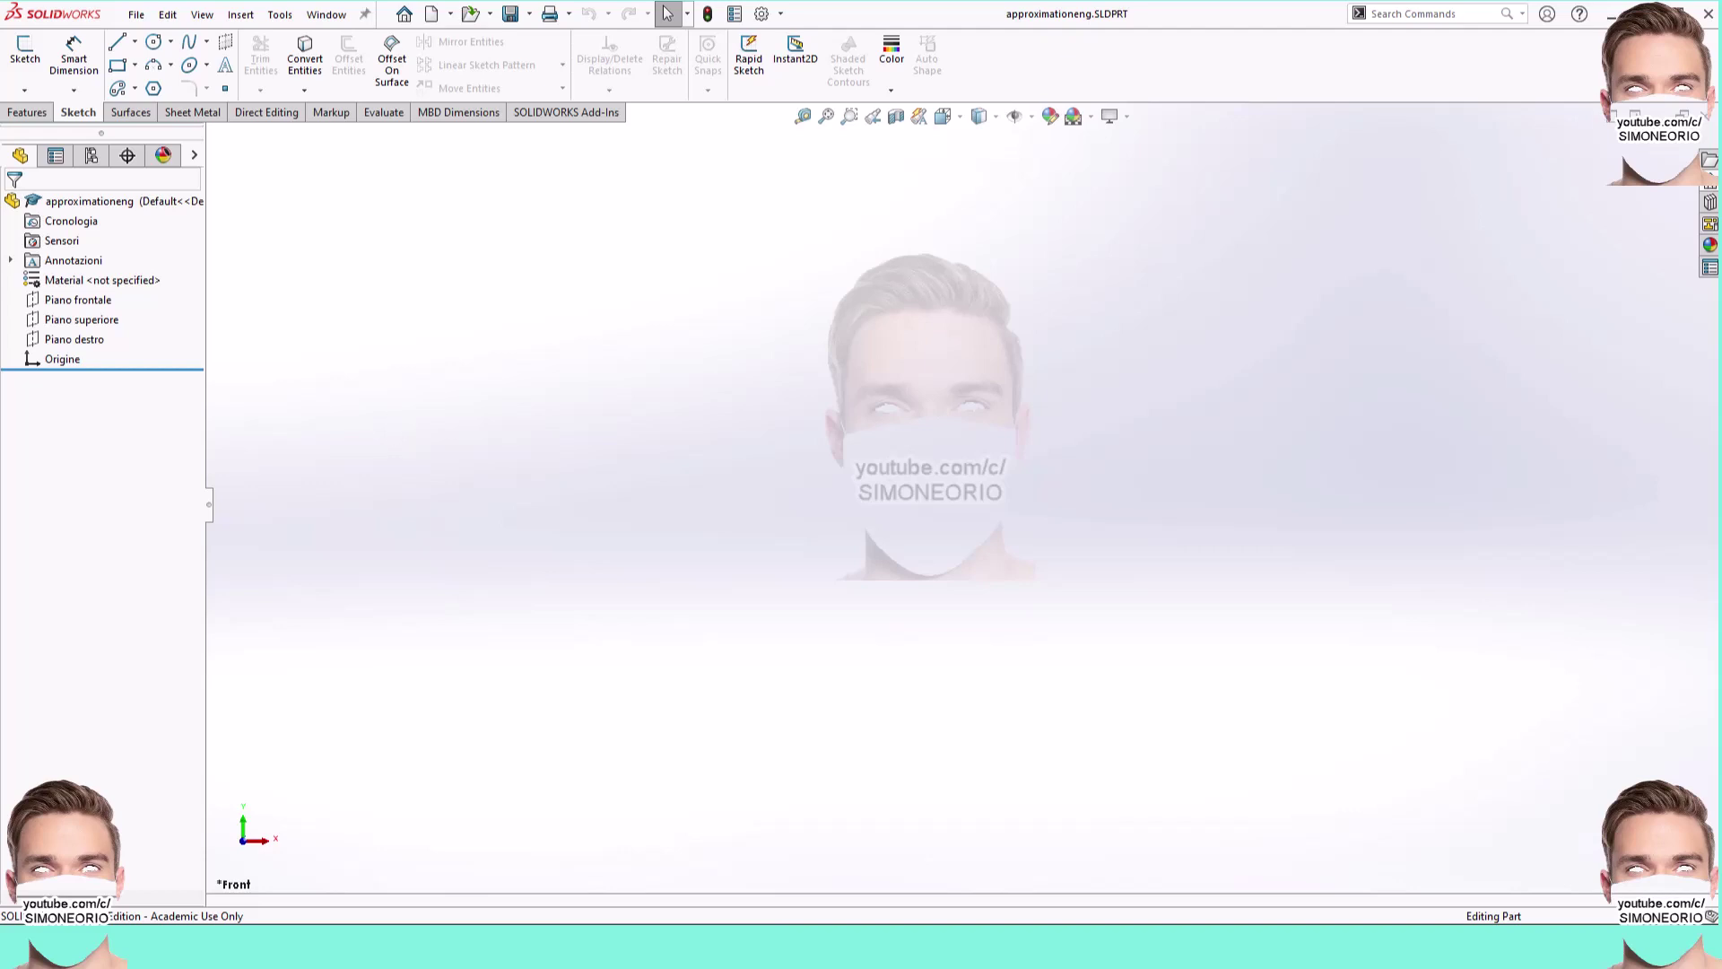
left_click(1402, 13)
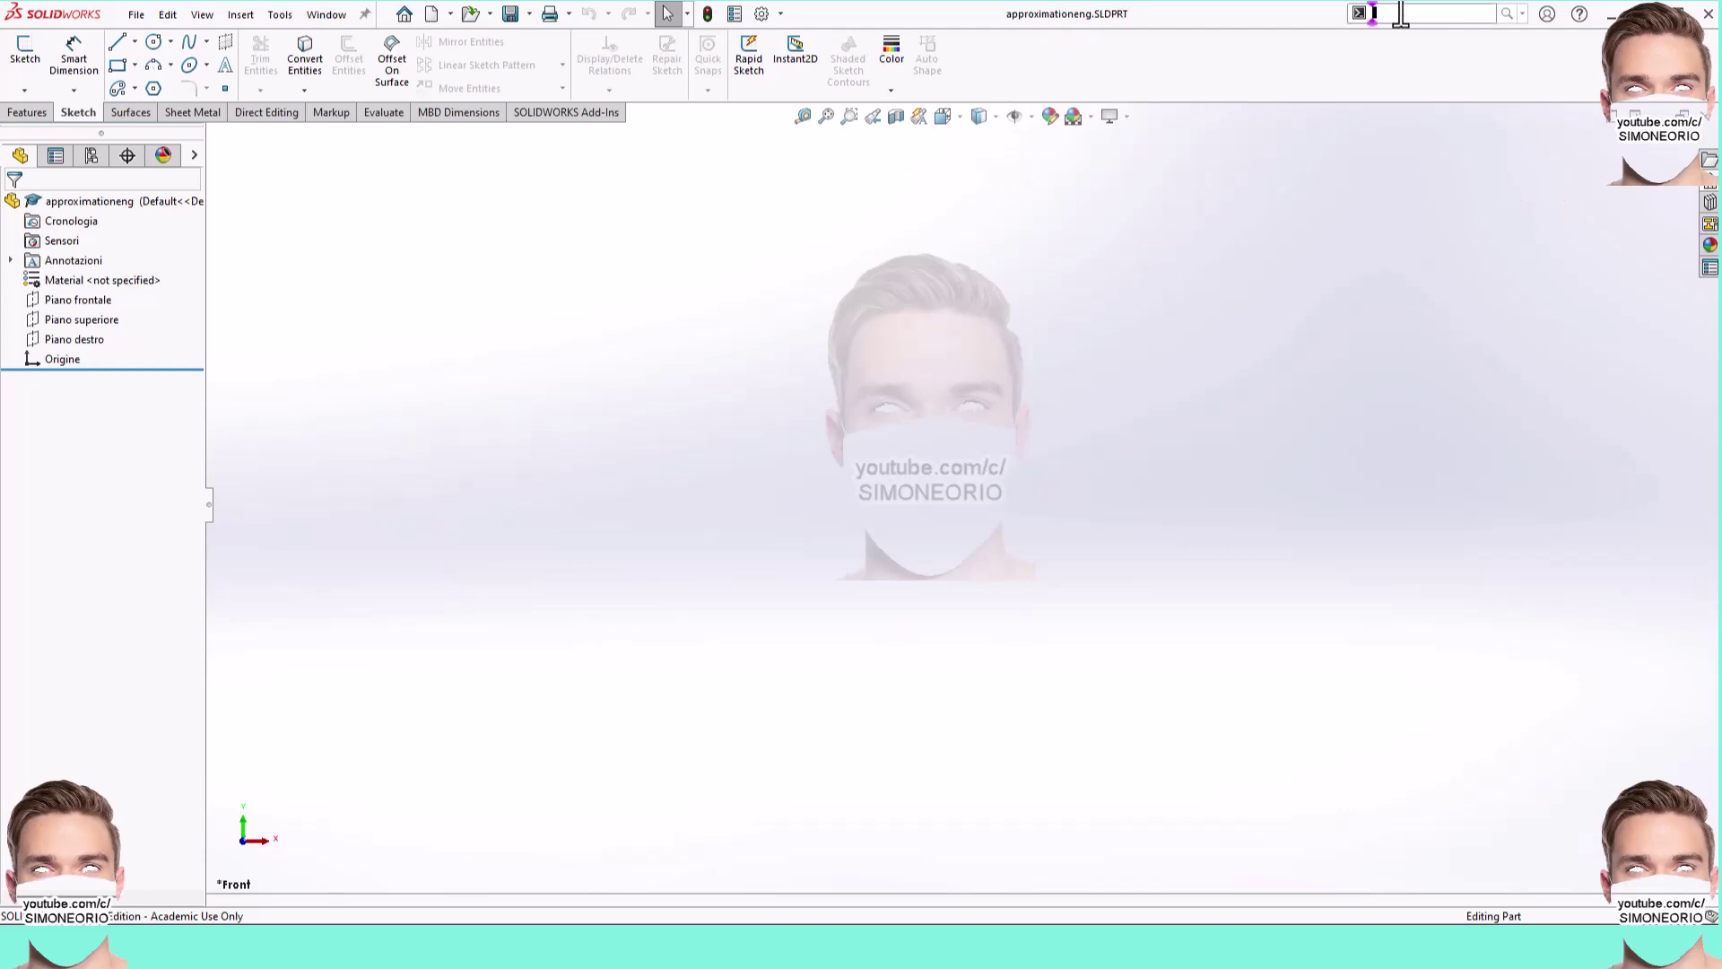
type("segm")
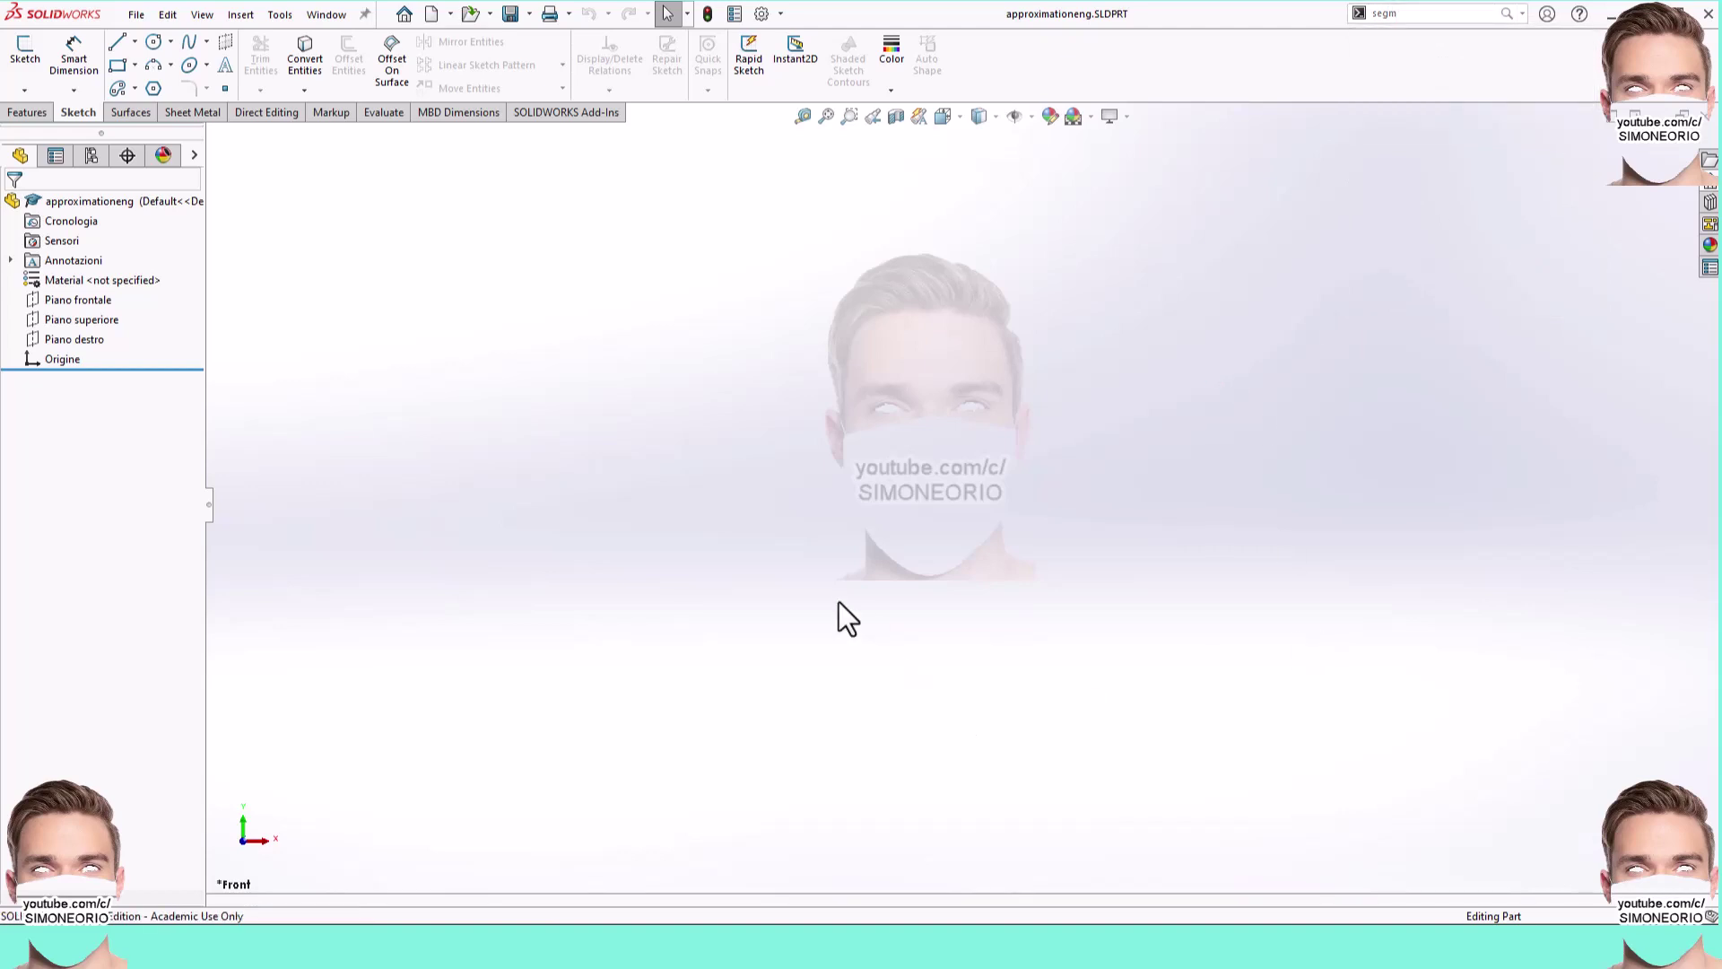
left_click(72, 301)
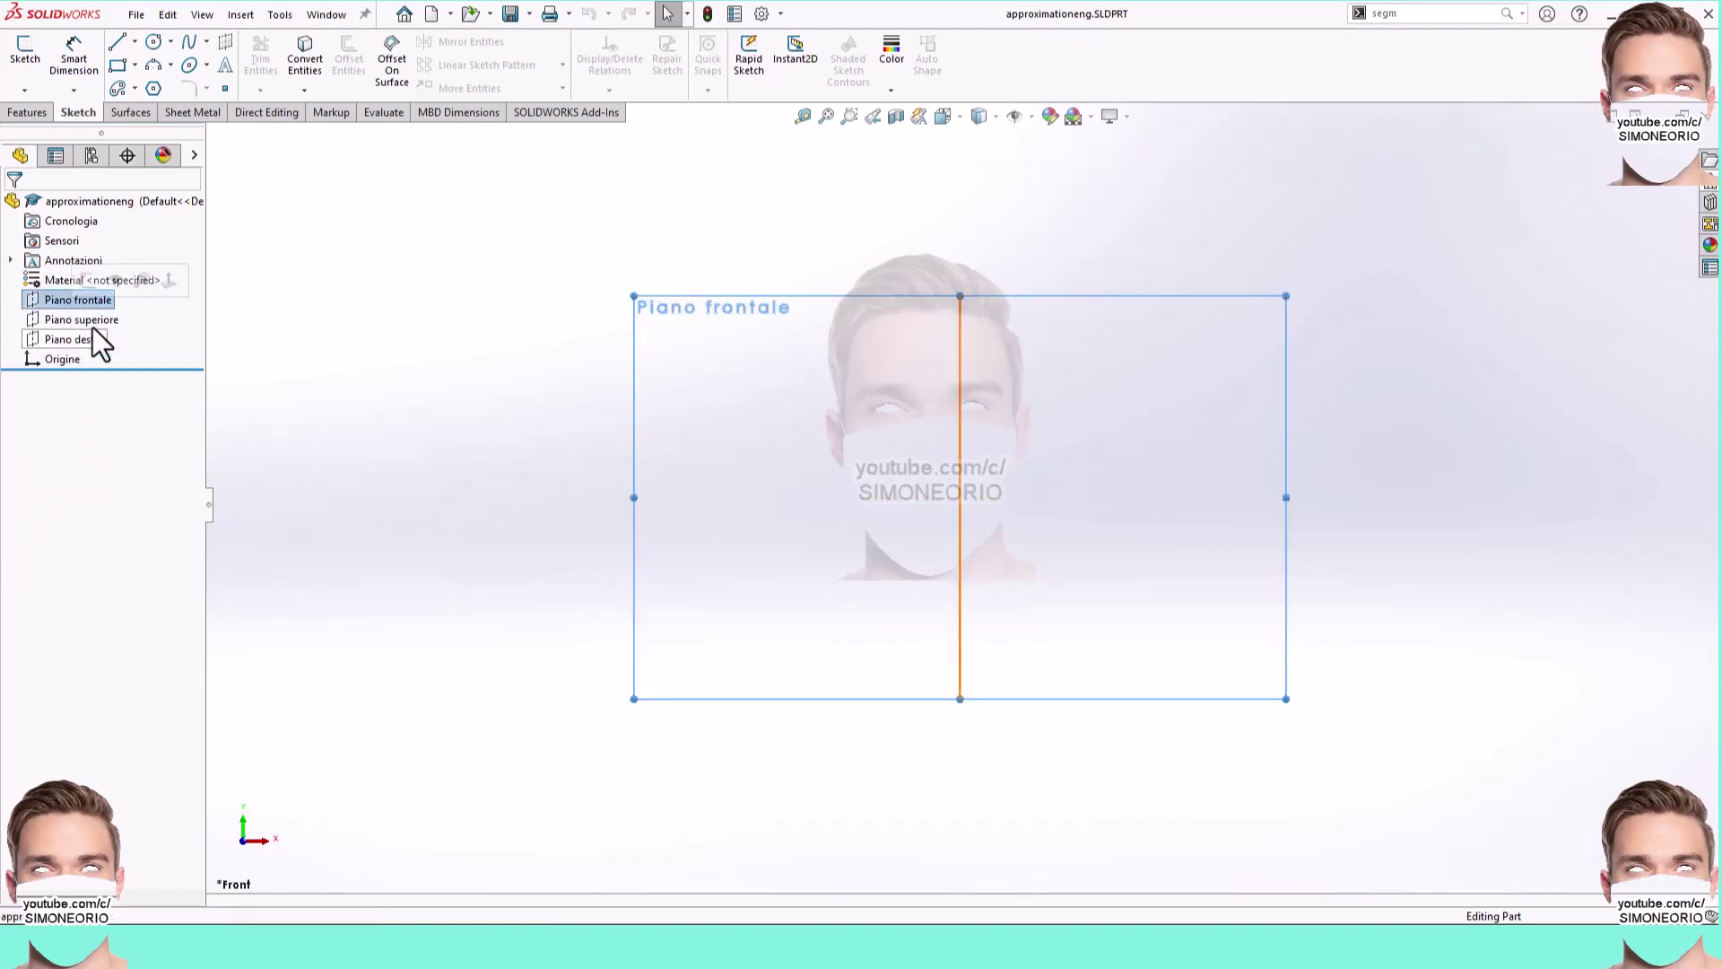
left_click(94, 321)
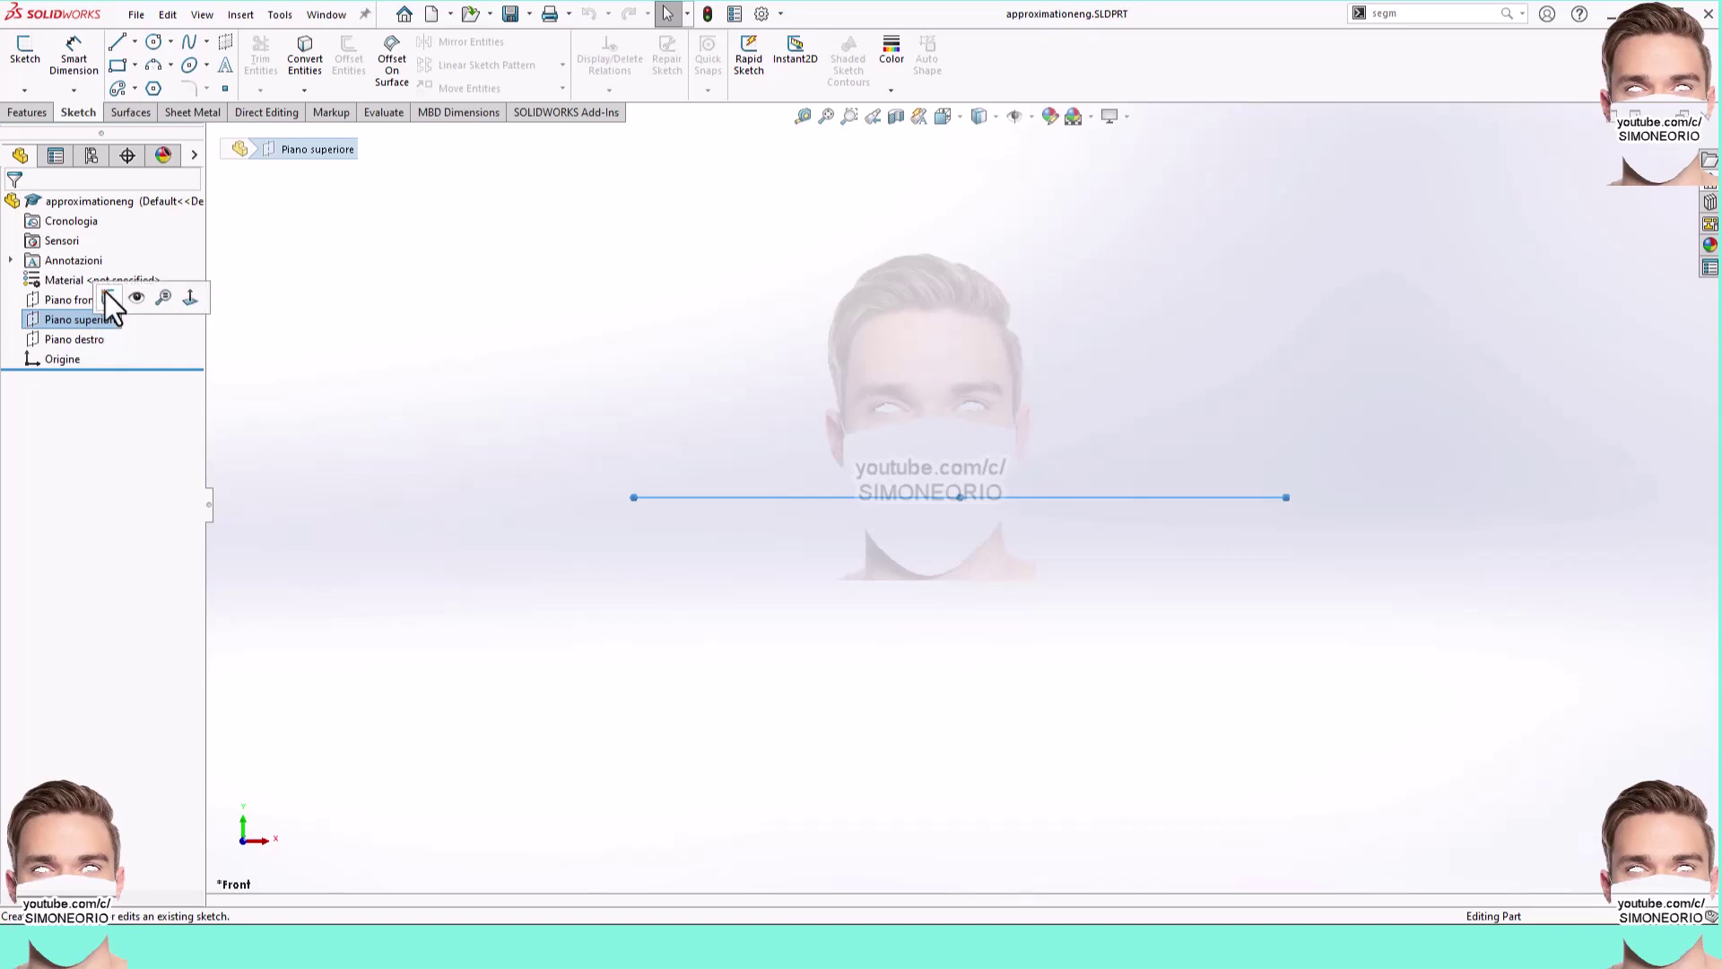
Step: Sketch a Ø10 mm circle centred on the origin of the top plane
left_click(107, 296)
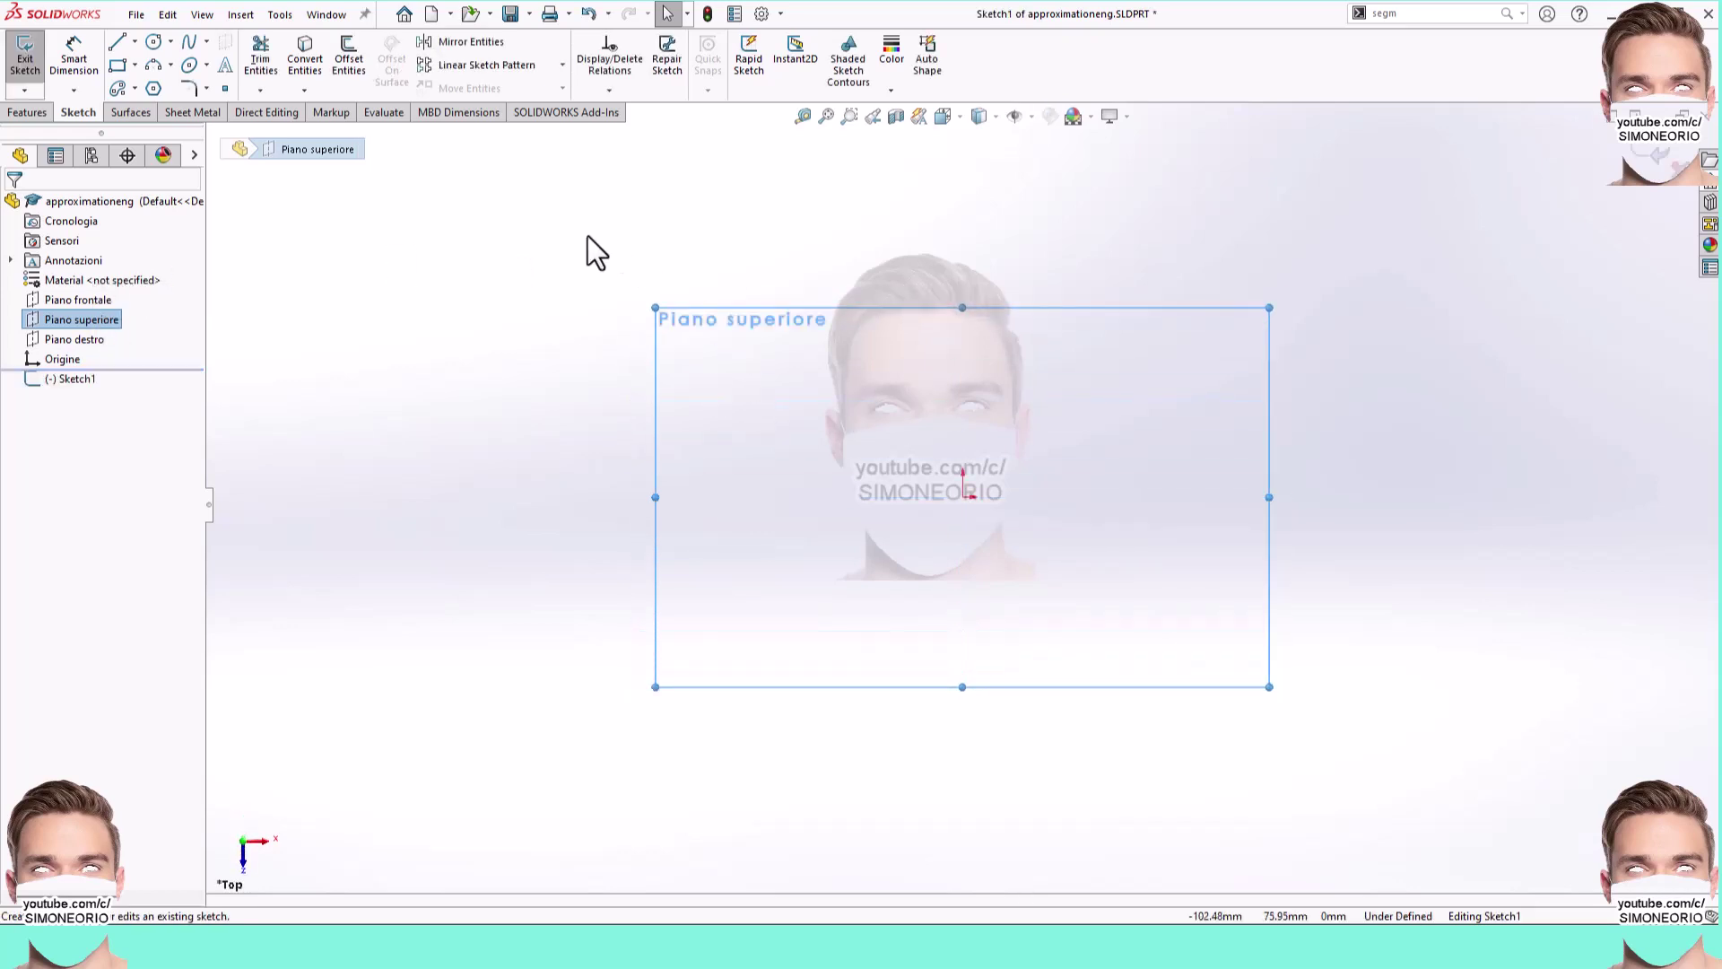
left_click(147, 42)
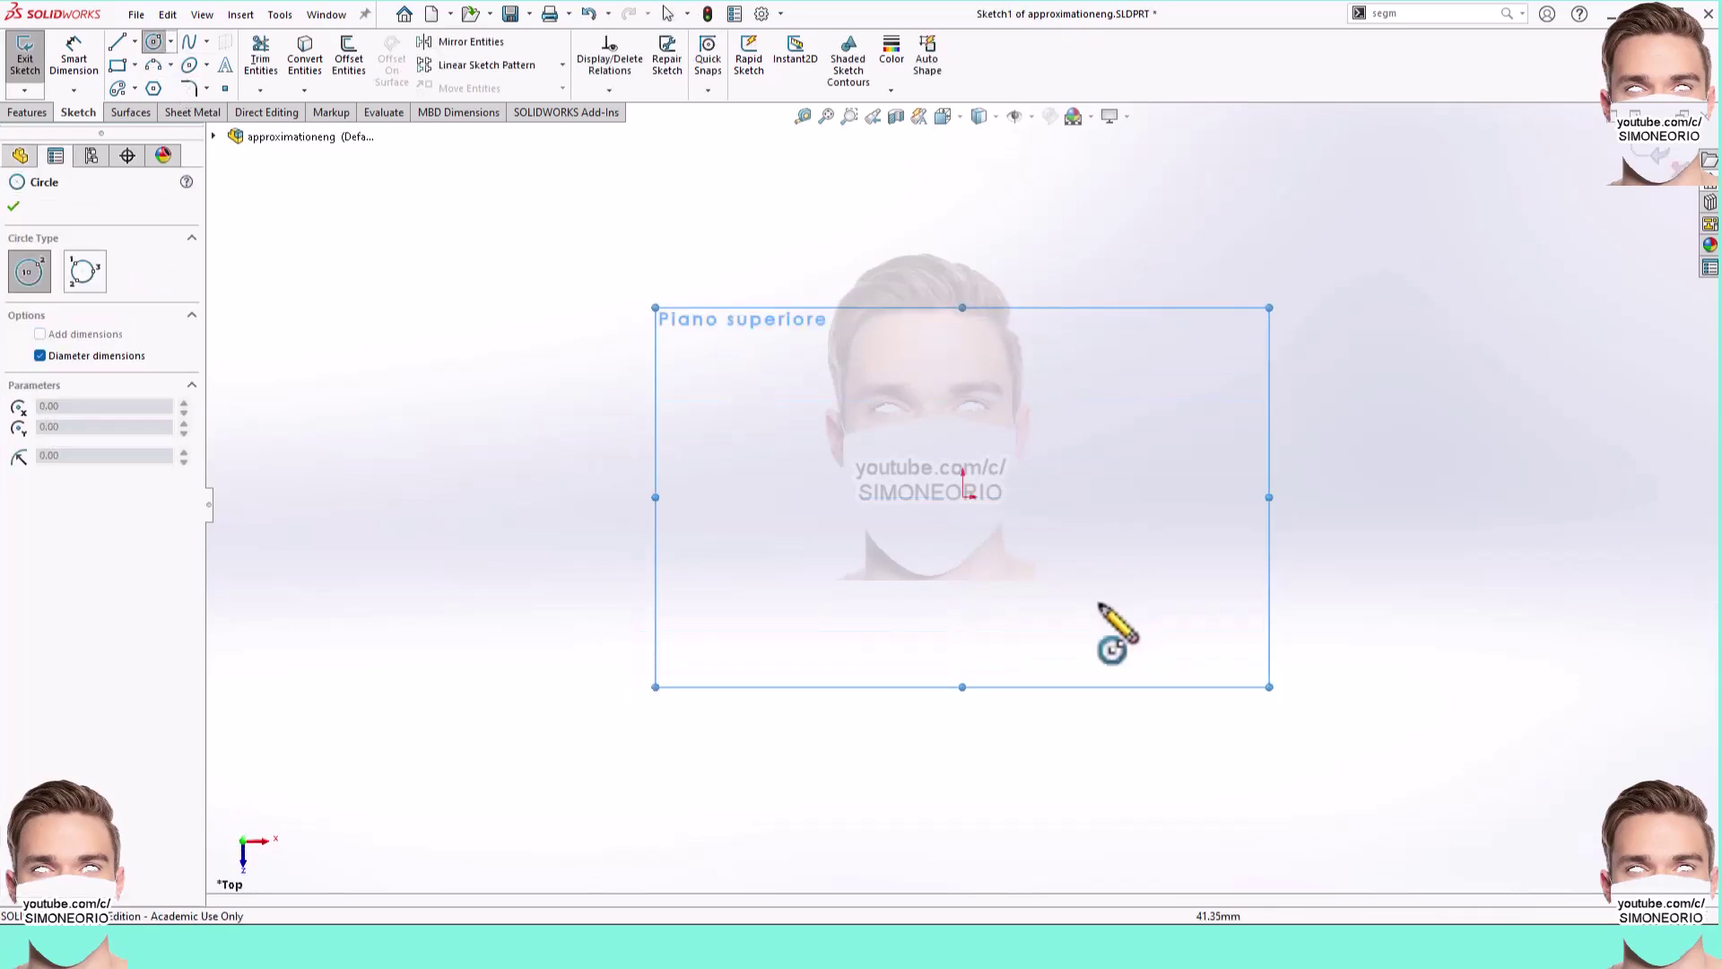
left_click(963, 494)
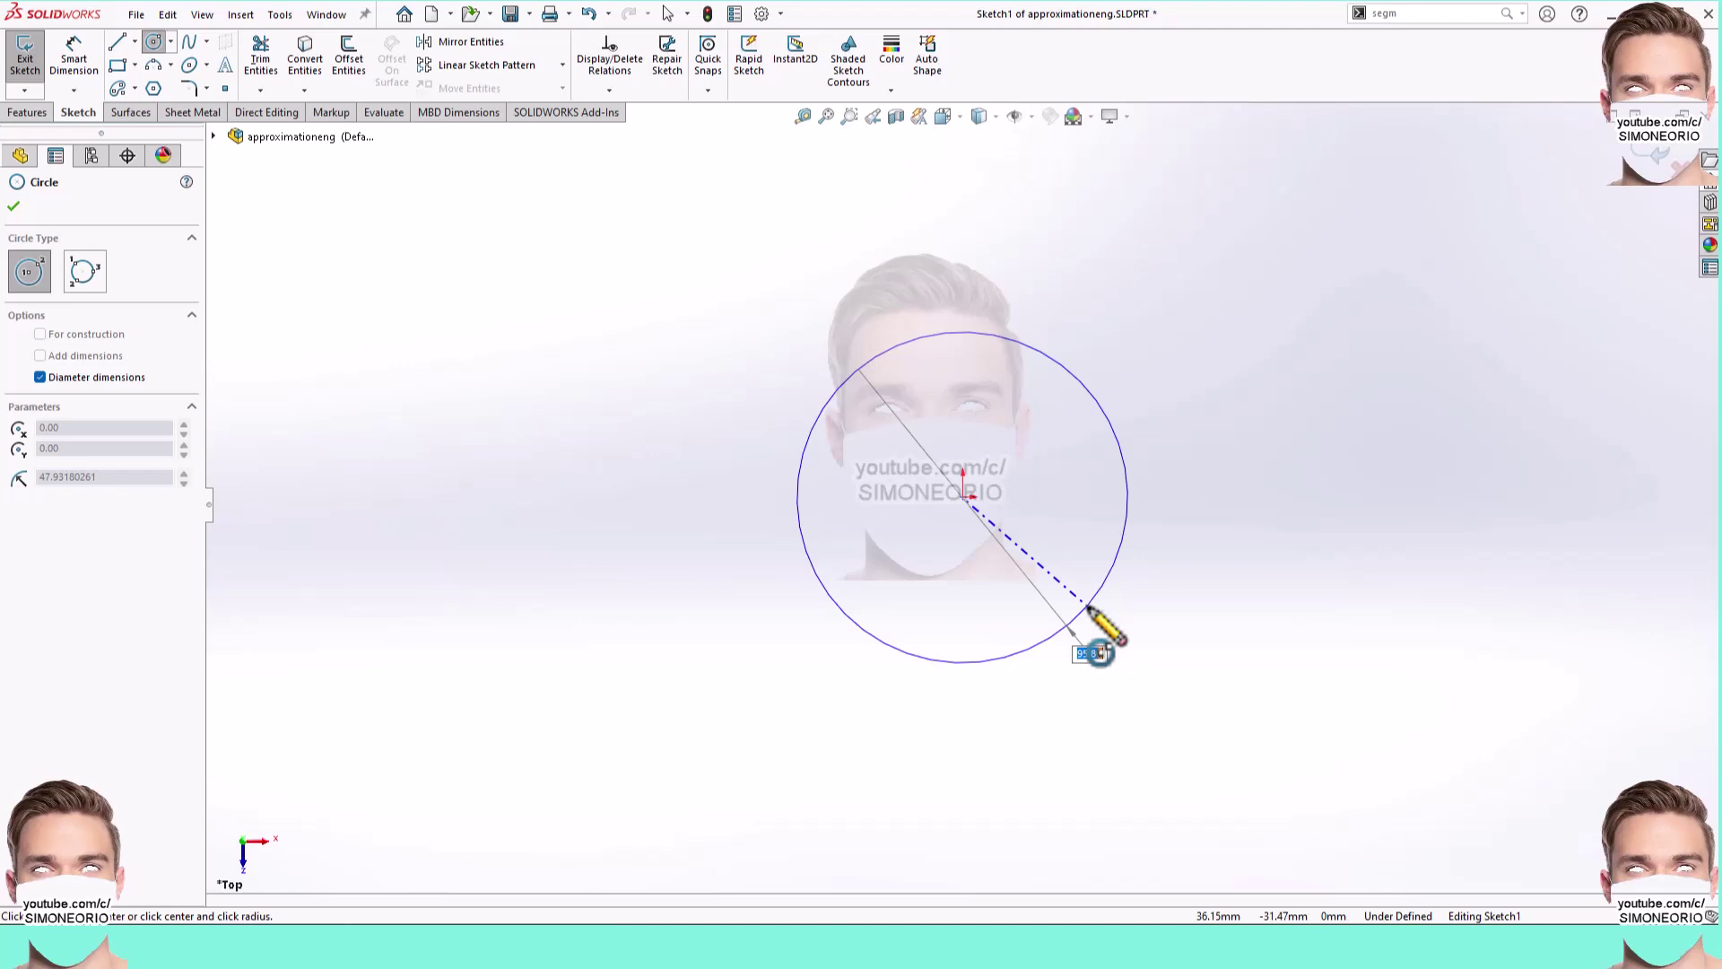
type("10")
key("Return")
Step: Convert the 10 mm circle to construction geometry
key("Escape")
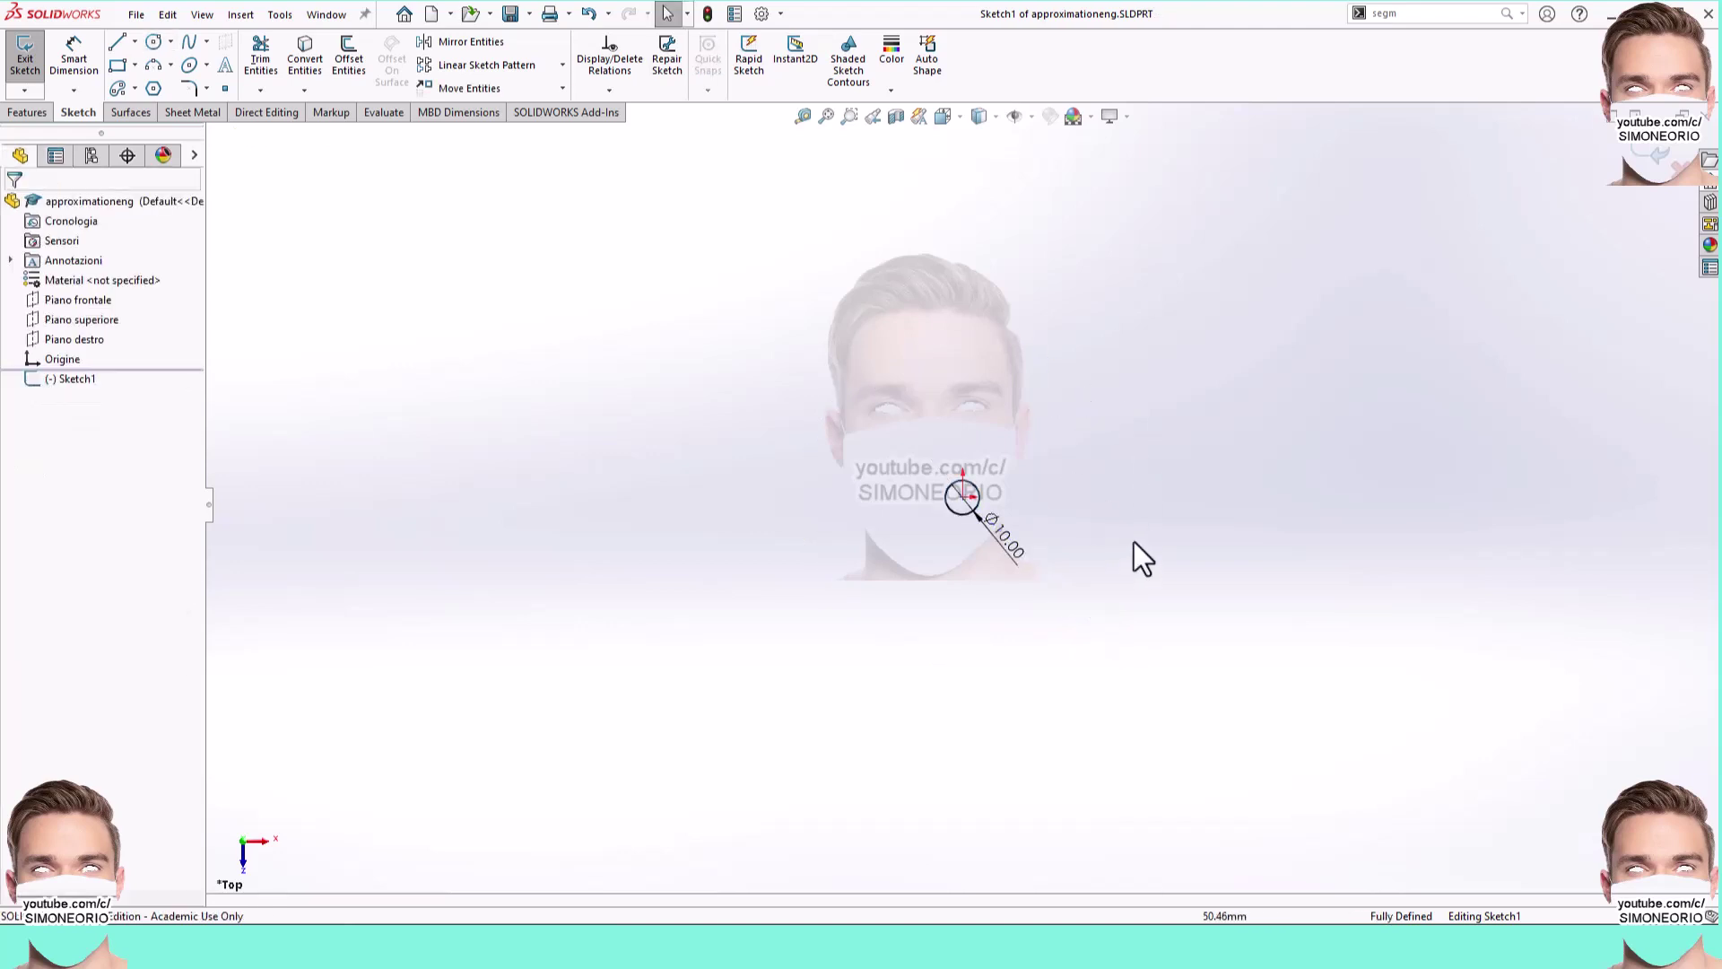
scroll(1007, 547, "up", 5)
scroll(1044, 622, "up", 2)
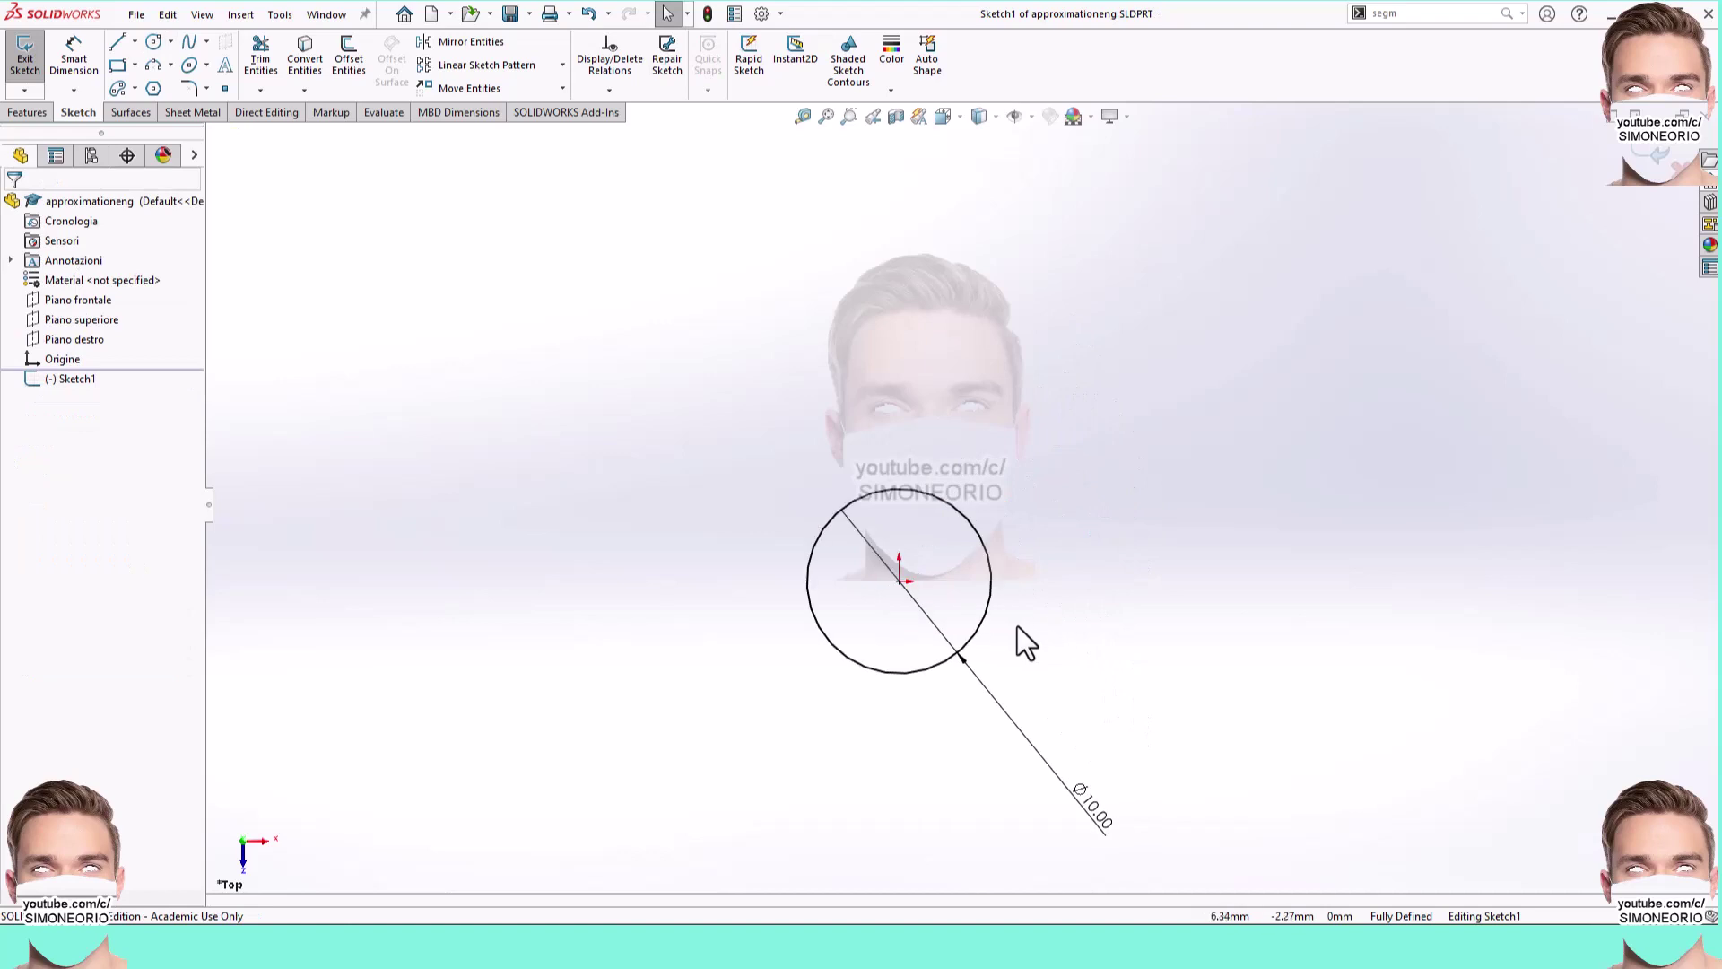
left_click(978, 629)
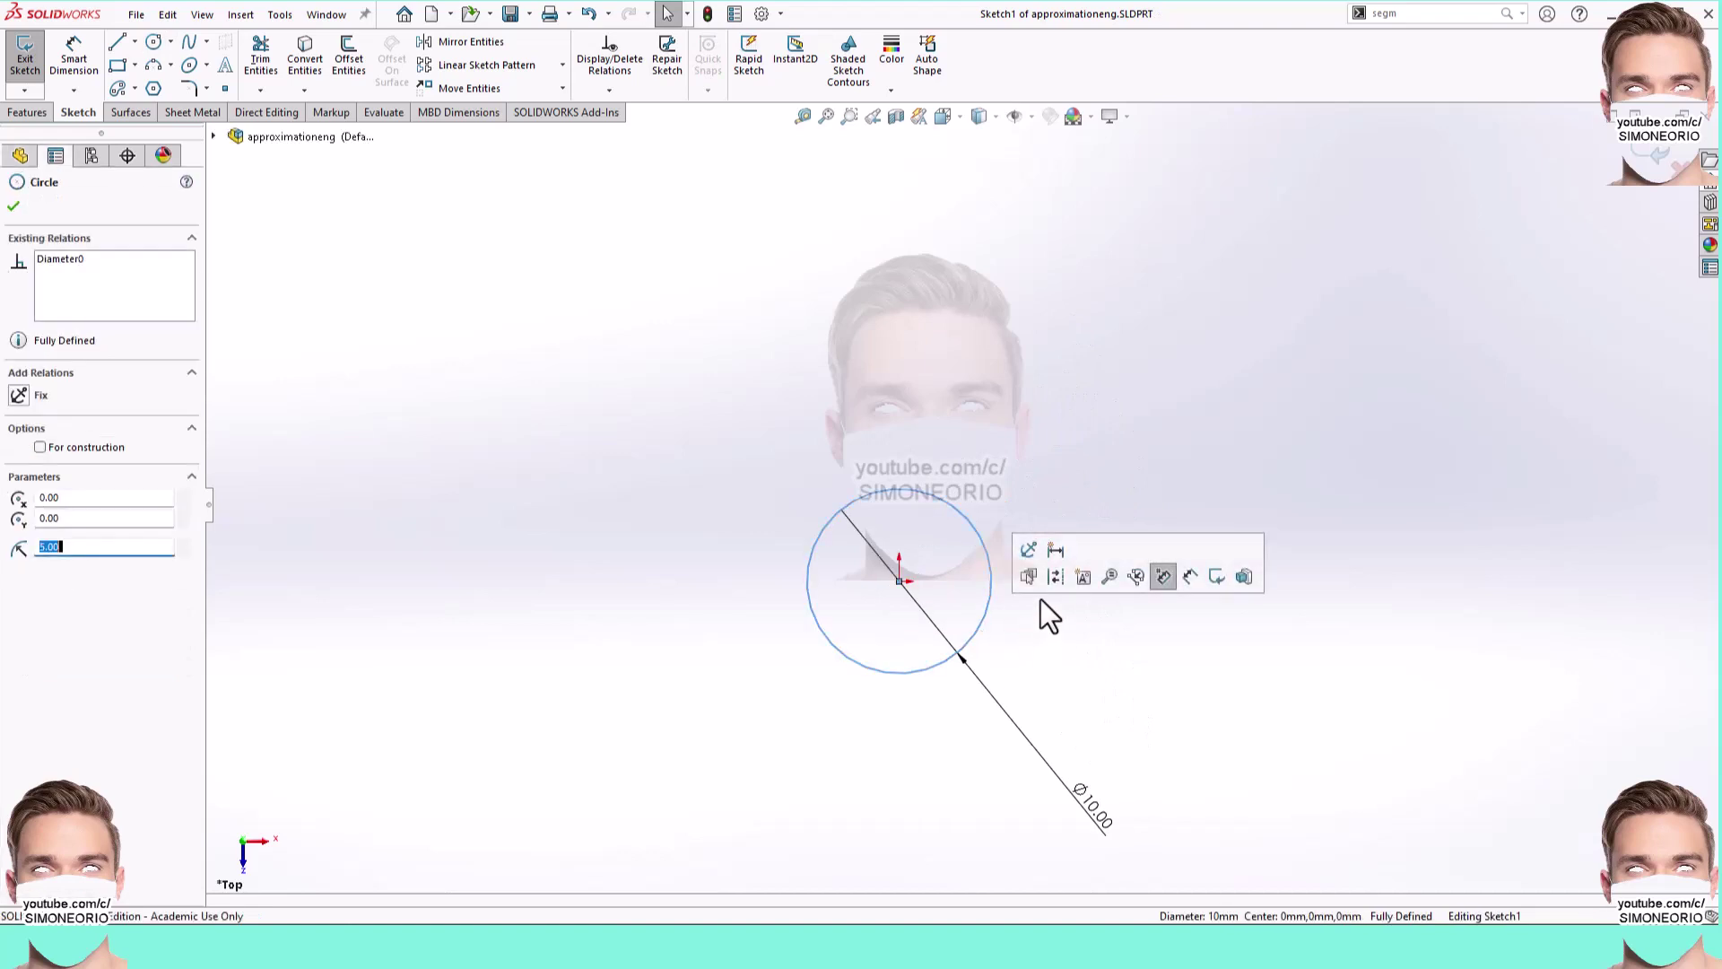
left_click(1056, 577)
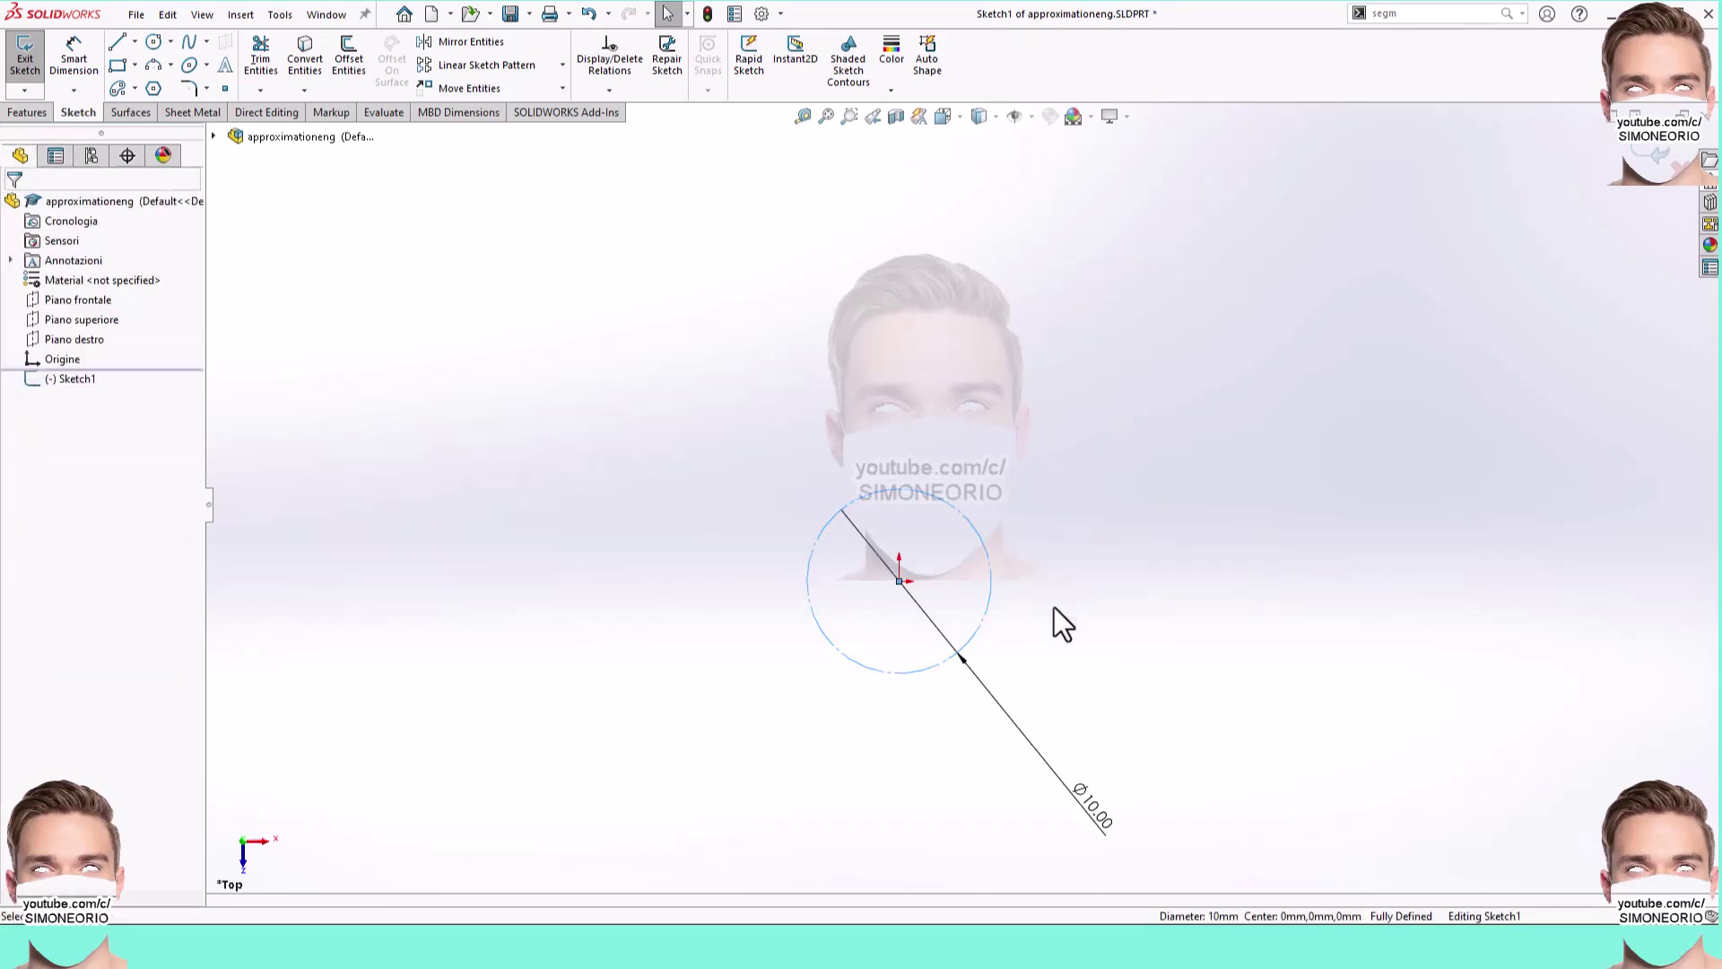
scroll(1040, 594, "up", 2)
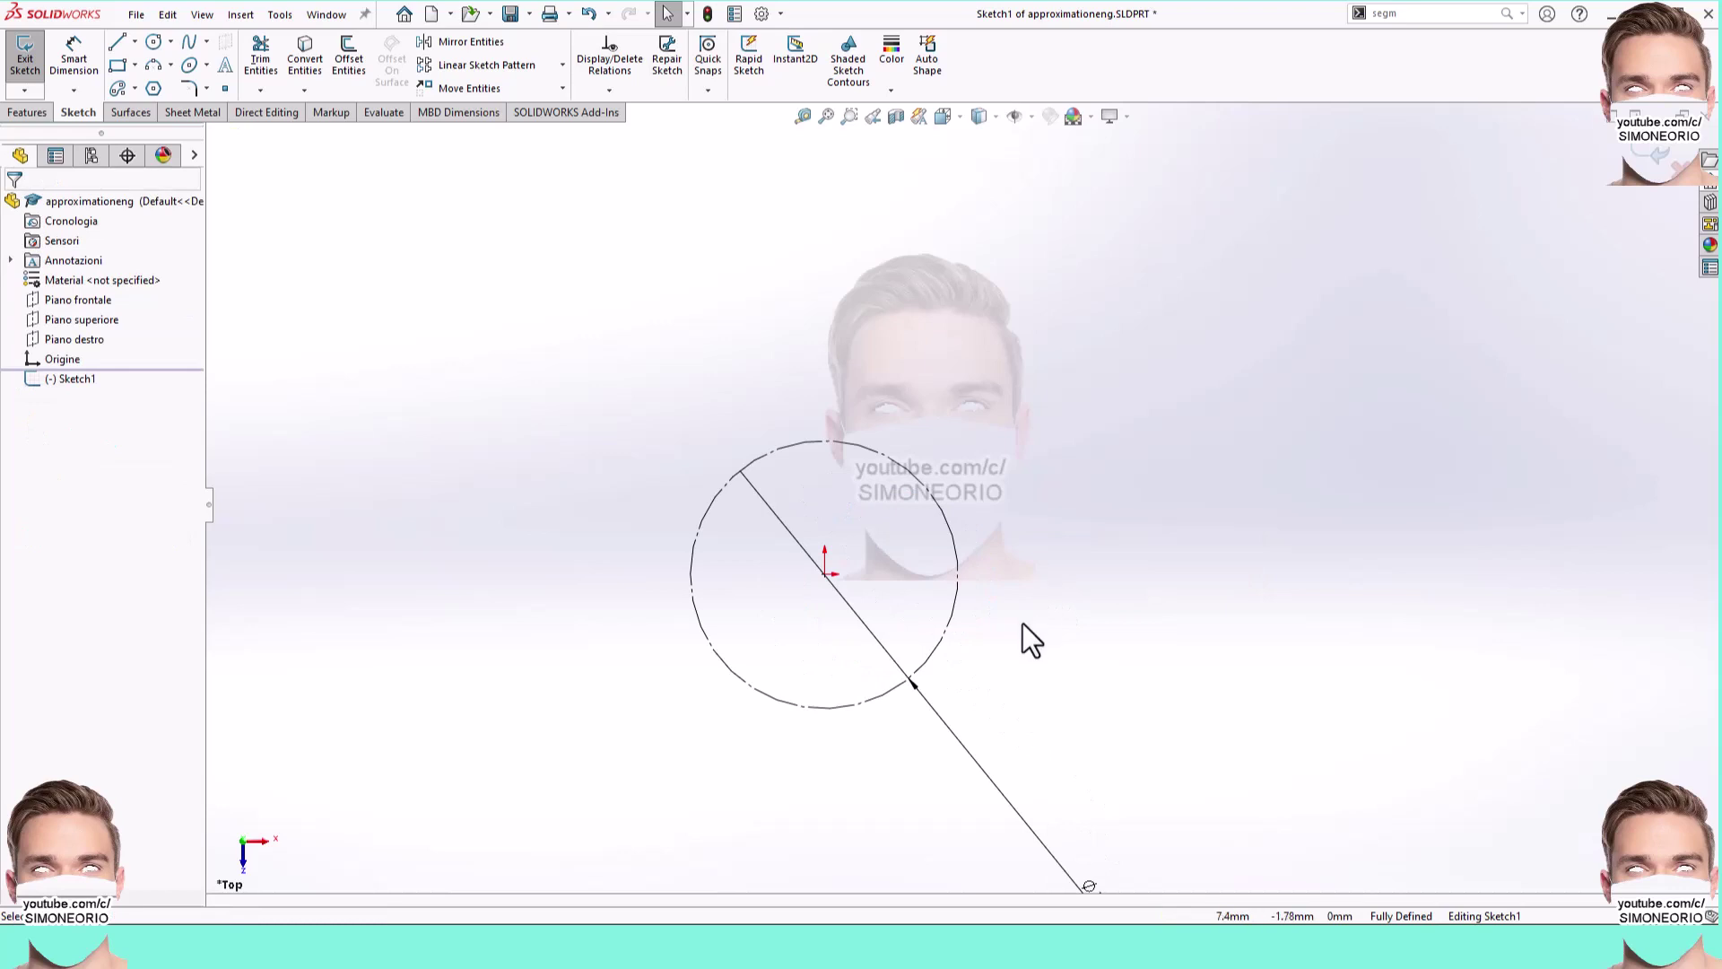
Step: Draw a vertical centerline up from the circle's top point and dimension it 0.5 mm
left_click(135, 42)
left_click(161, 87)
scroll(861, 287, "up", 2)
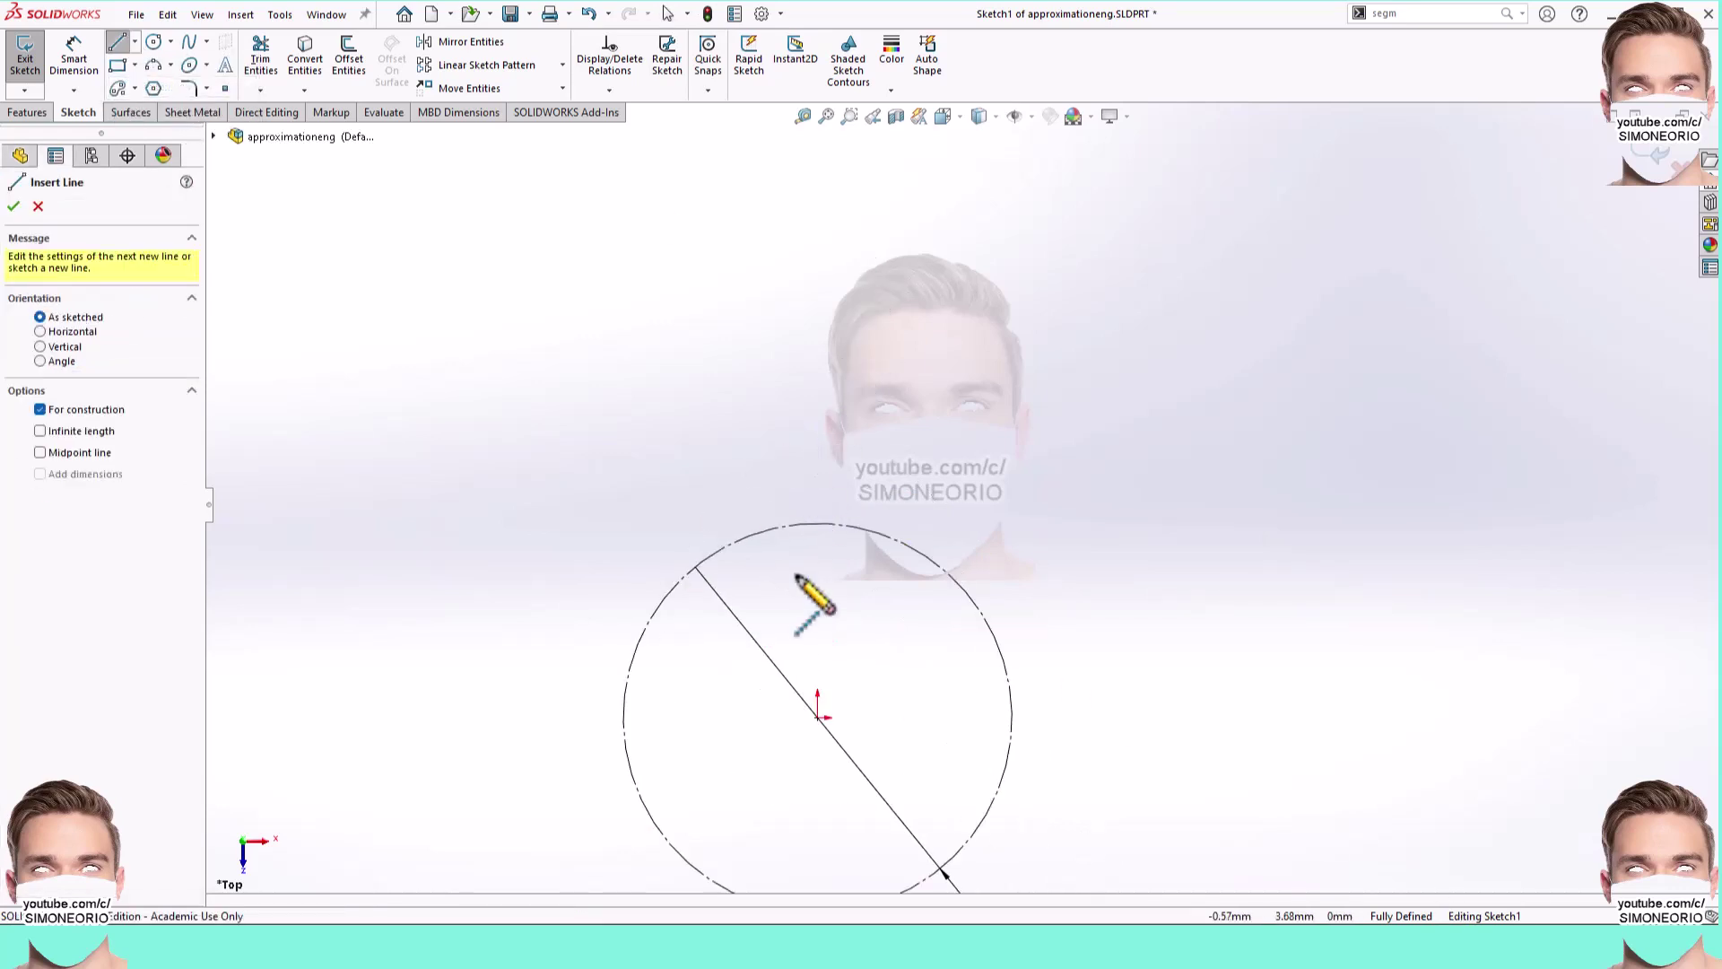
left_click(817, 523)
left_click(818, 469)
key("Escape")
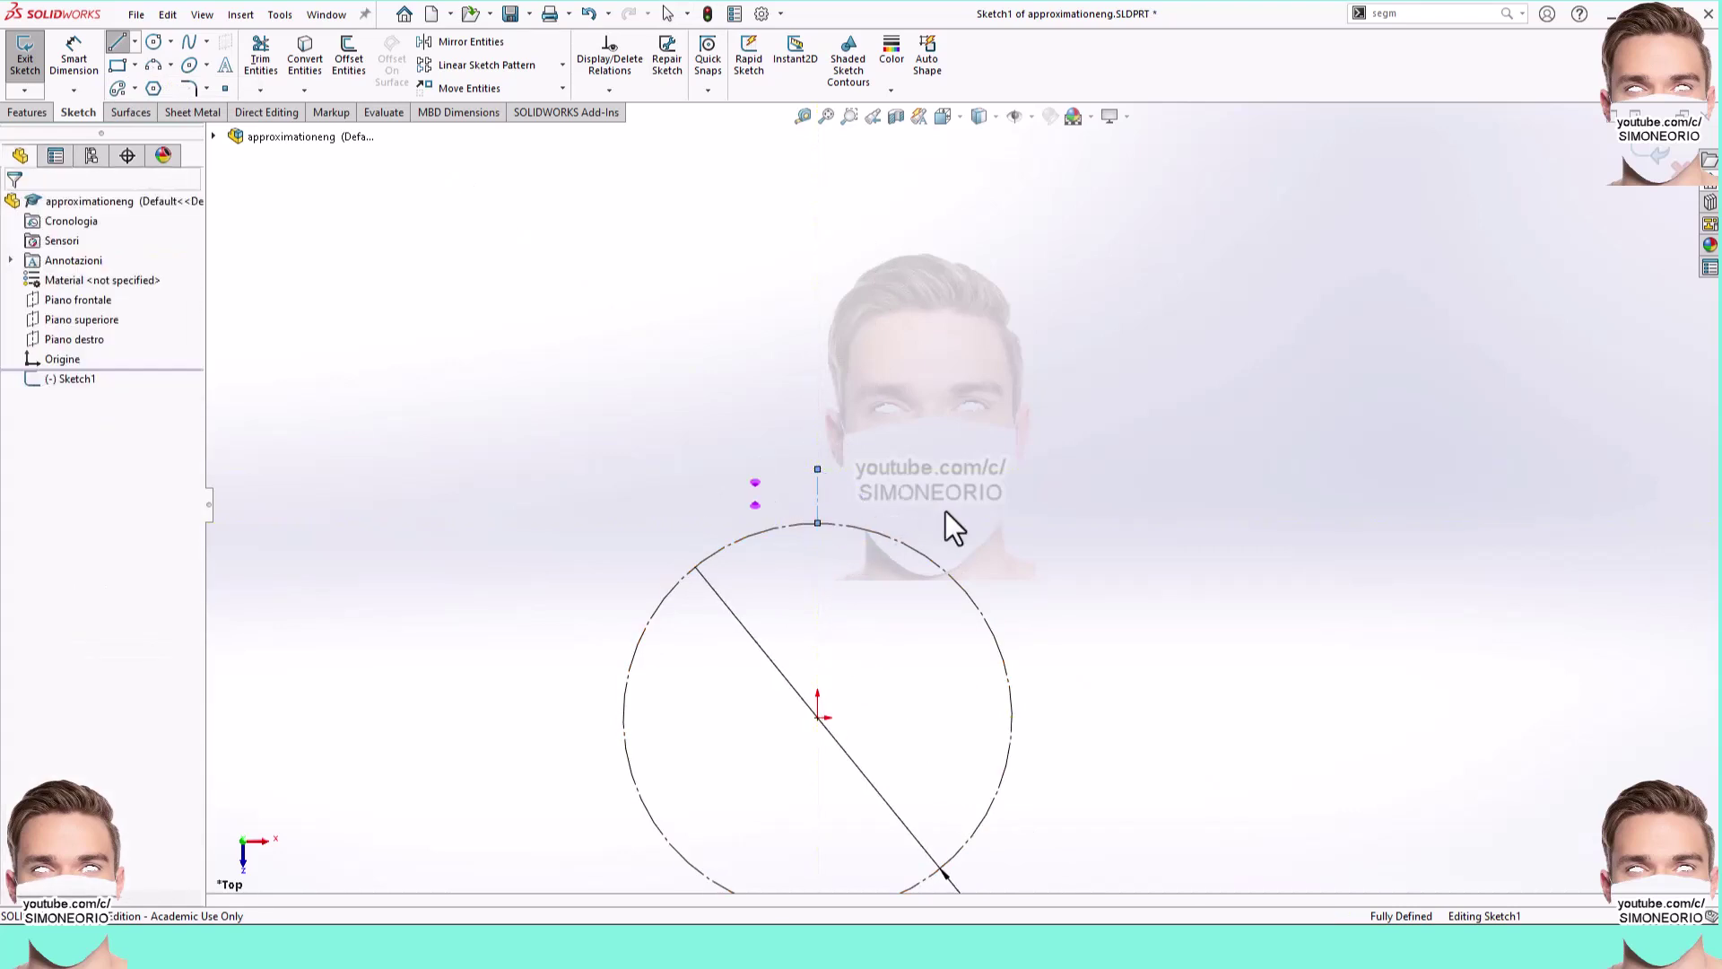
right_click_drag(946, 513, 950, 446)
left_click(819, 500)
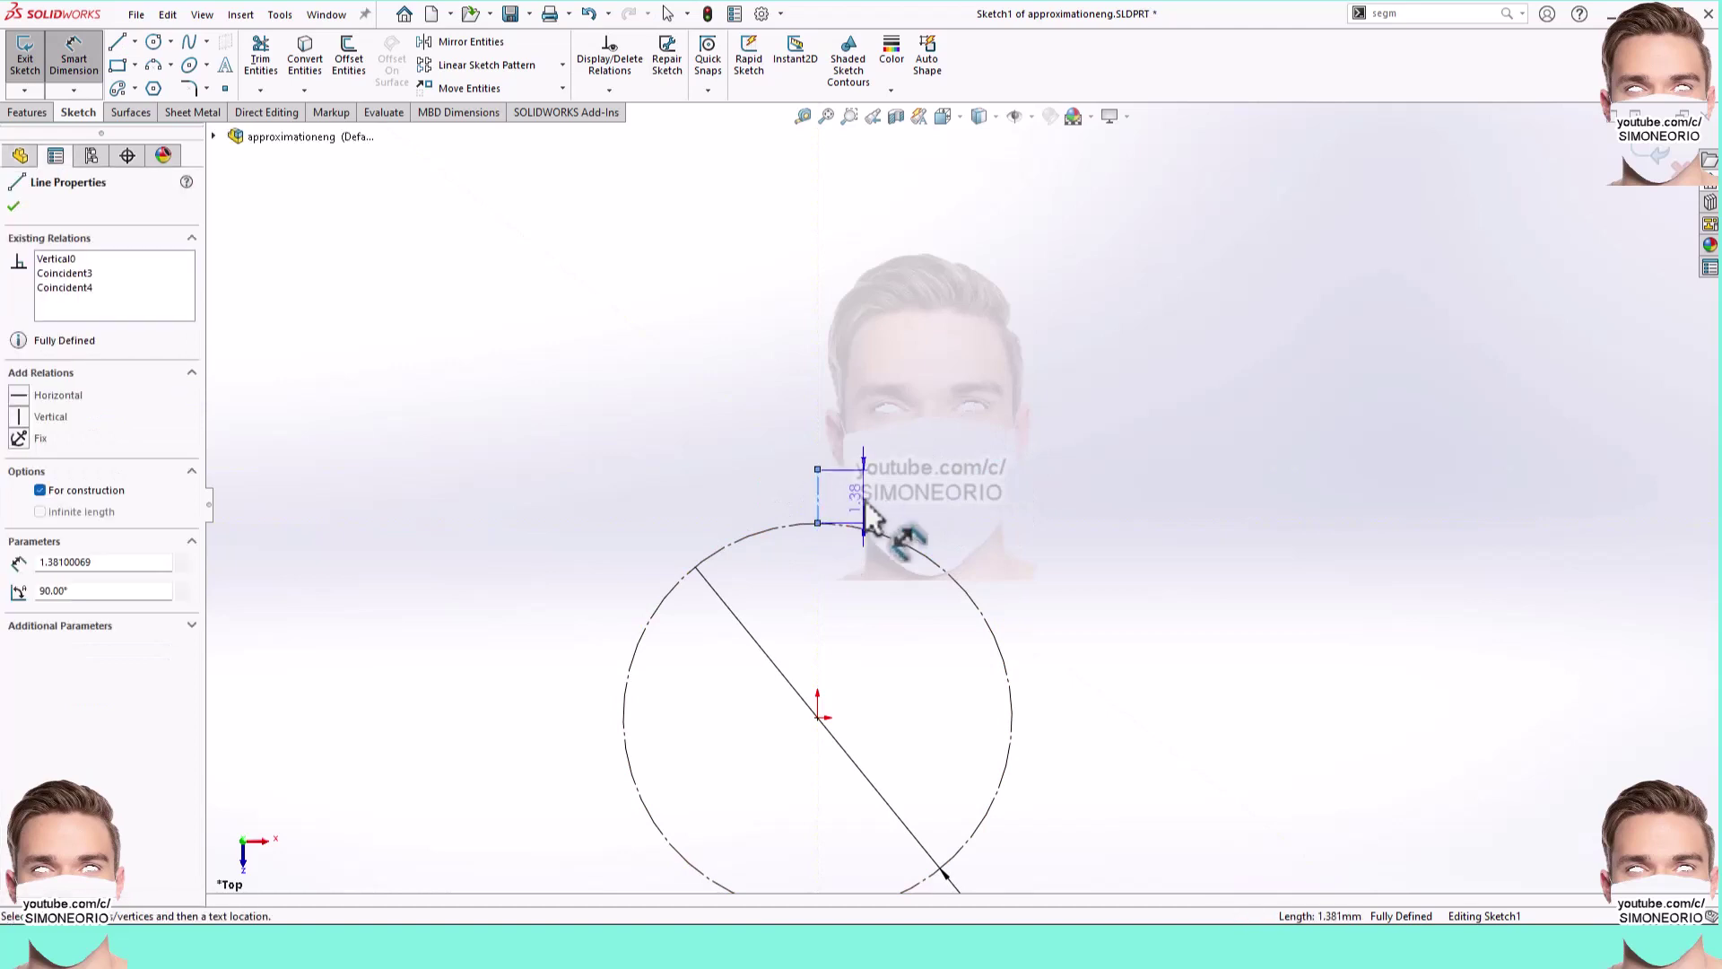
left_click(915, 506)
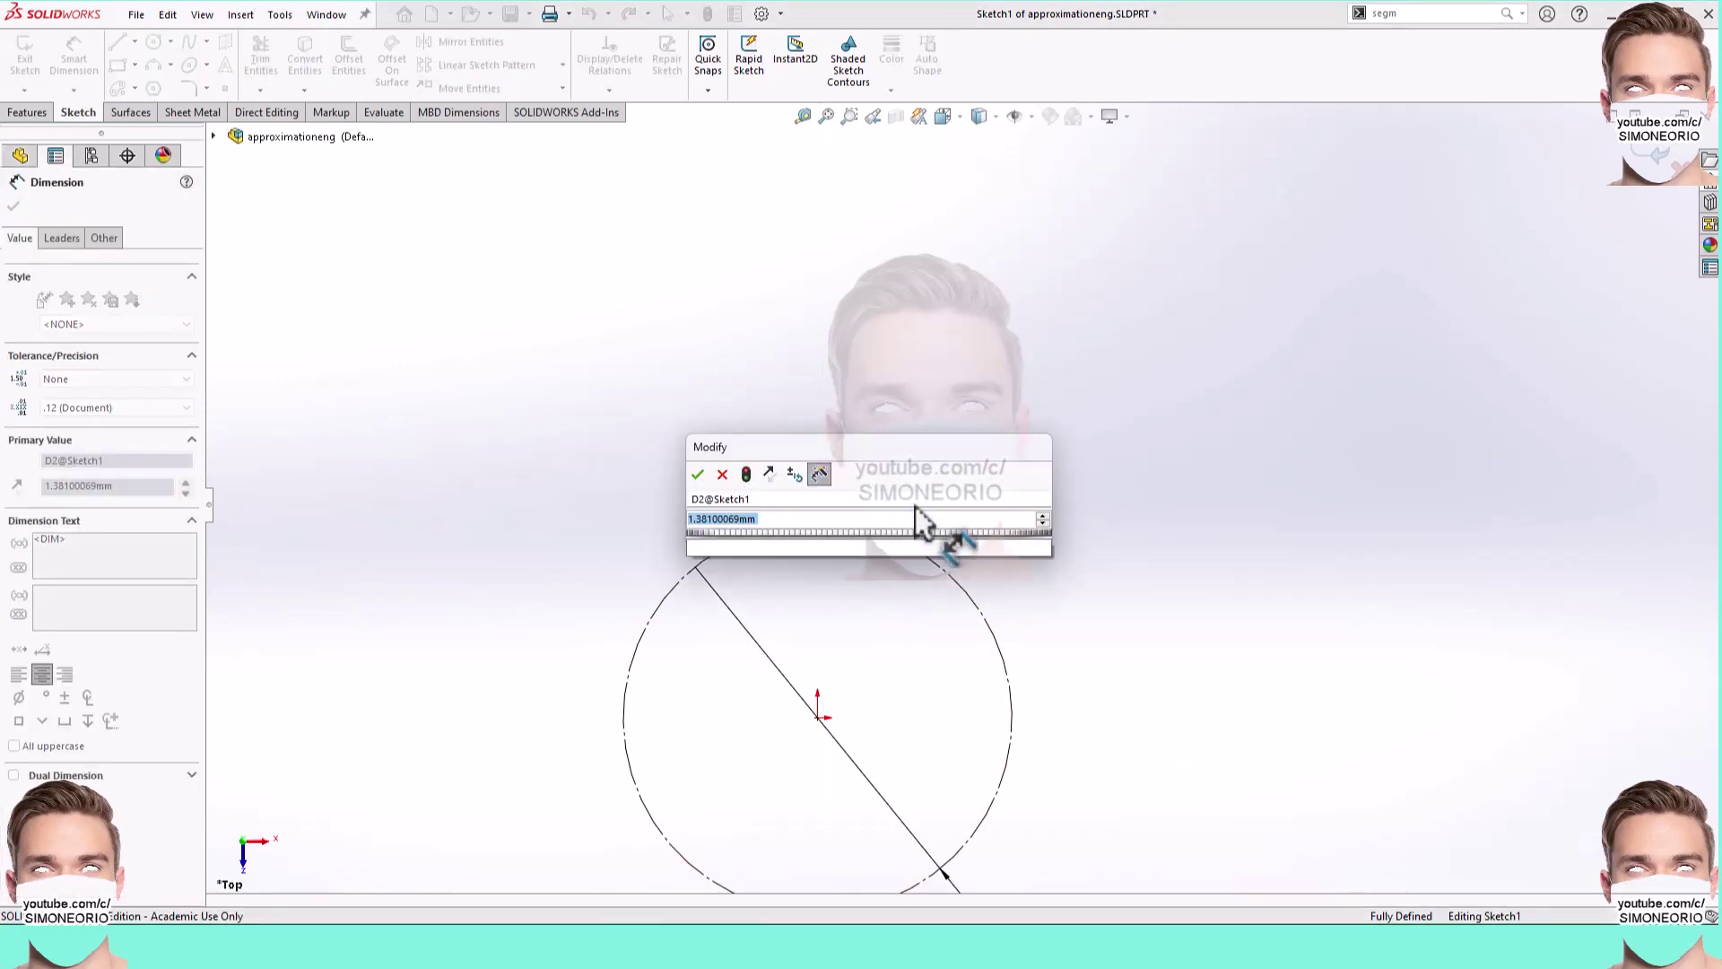
type("0.5")
key("Return")
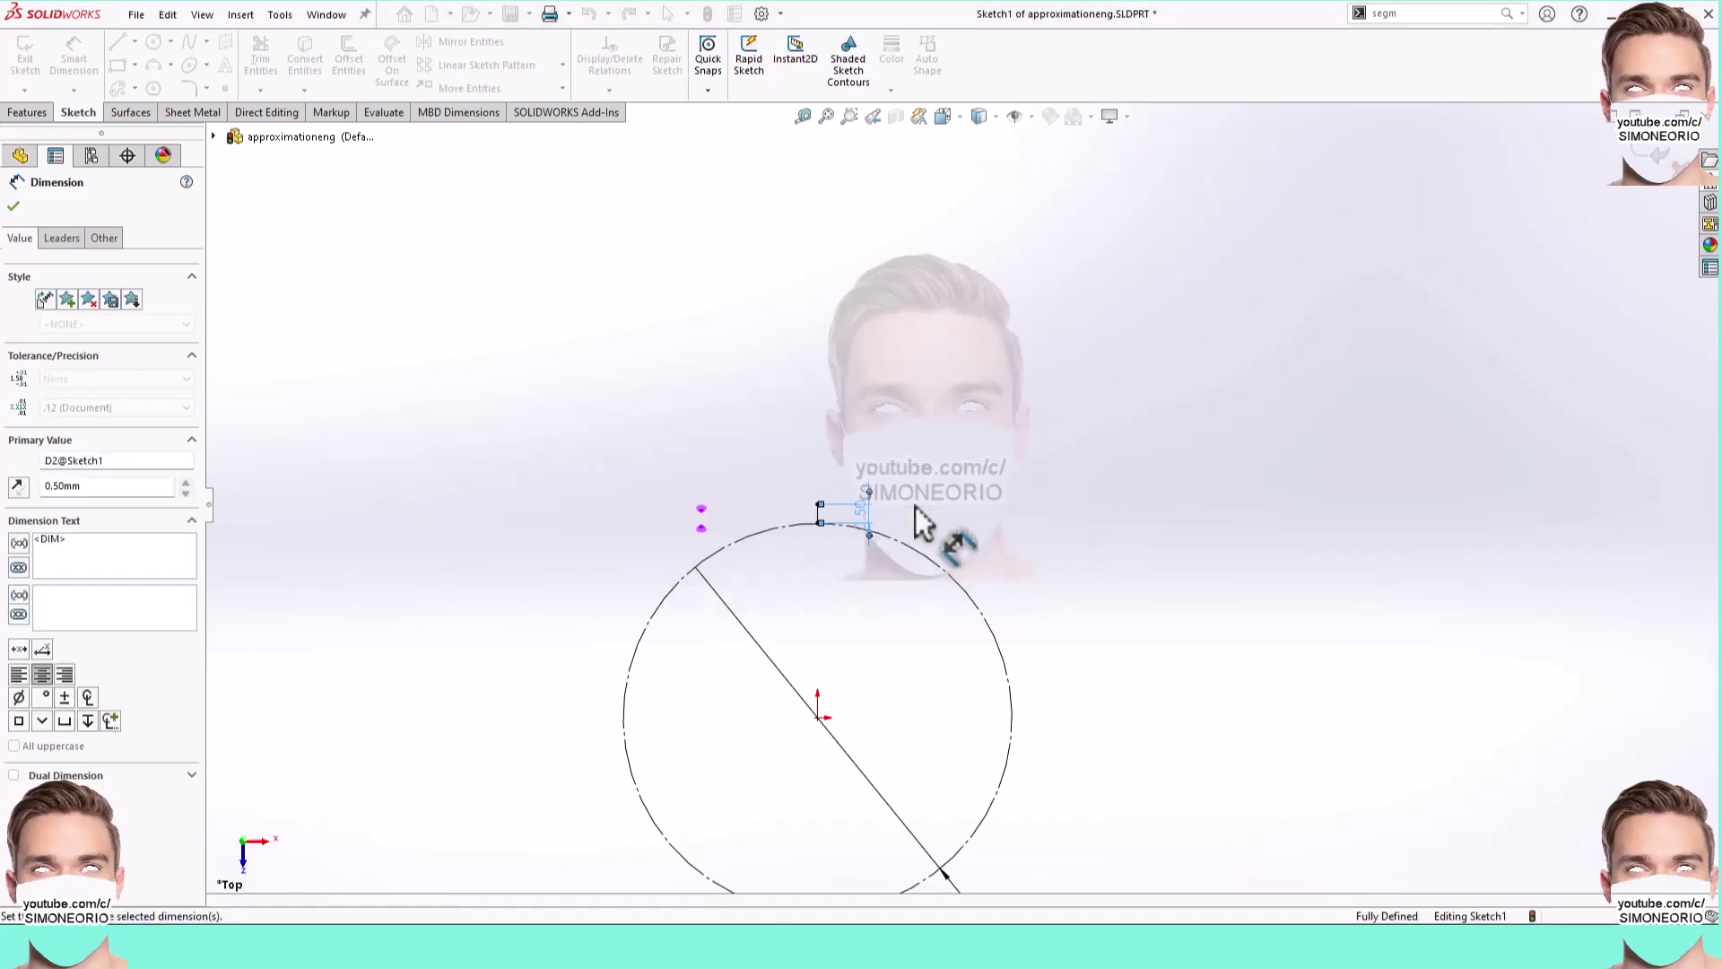
scroll(915, 511, "down", 5)
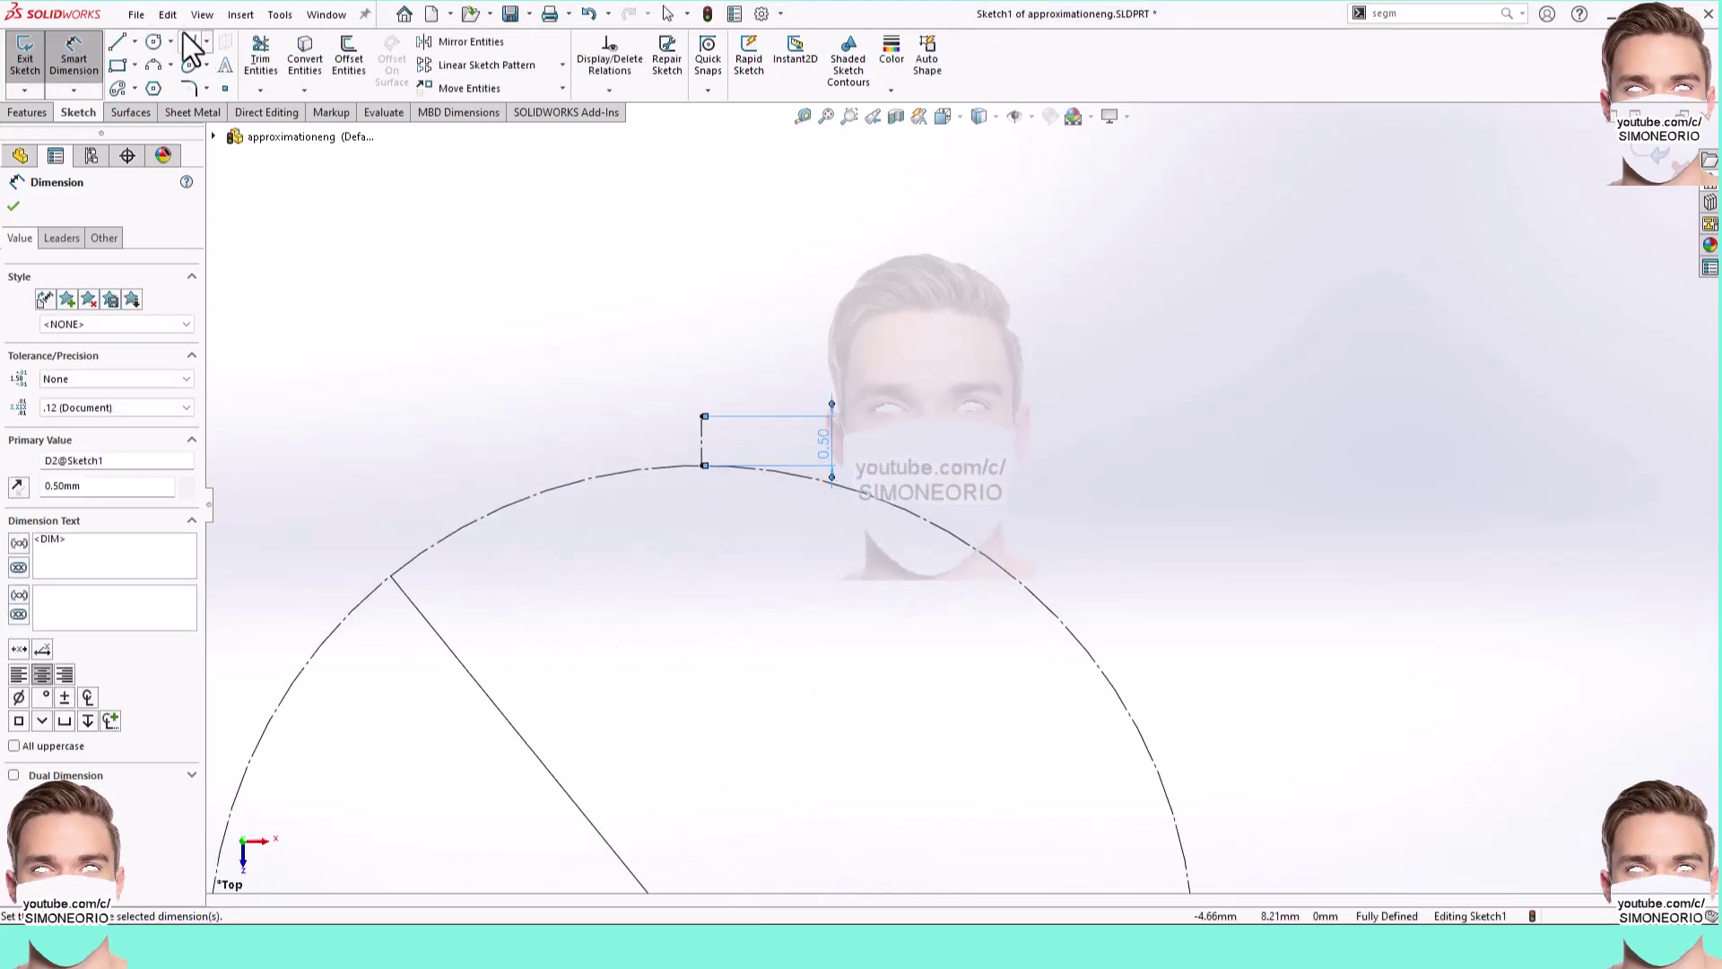
Step: Draw a vertical centerline downward from the circle's top point, dimensioned 0.75 mm
left_click(134, 41)
left_click(143, 86)
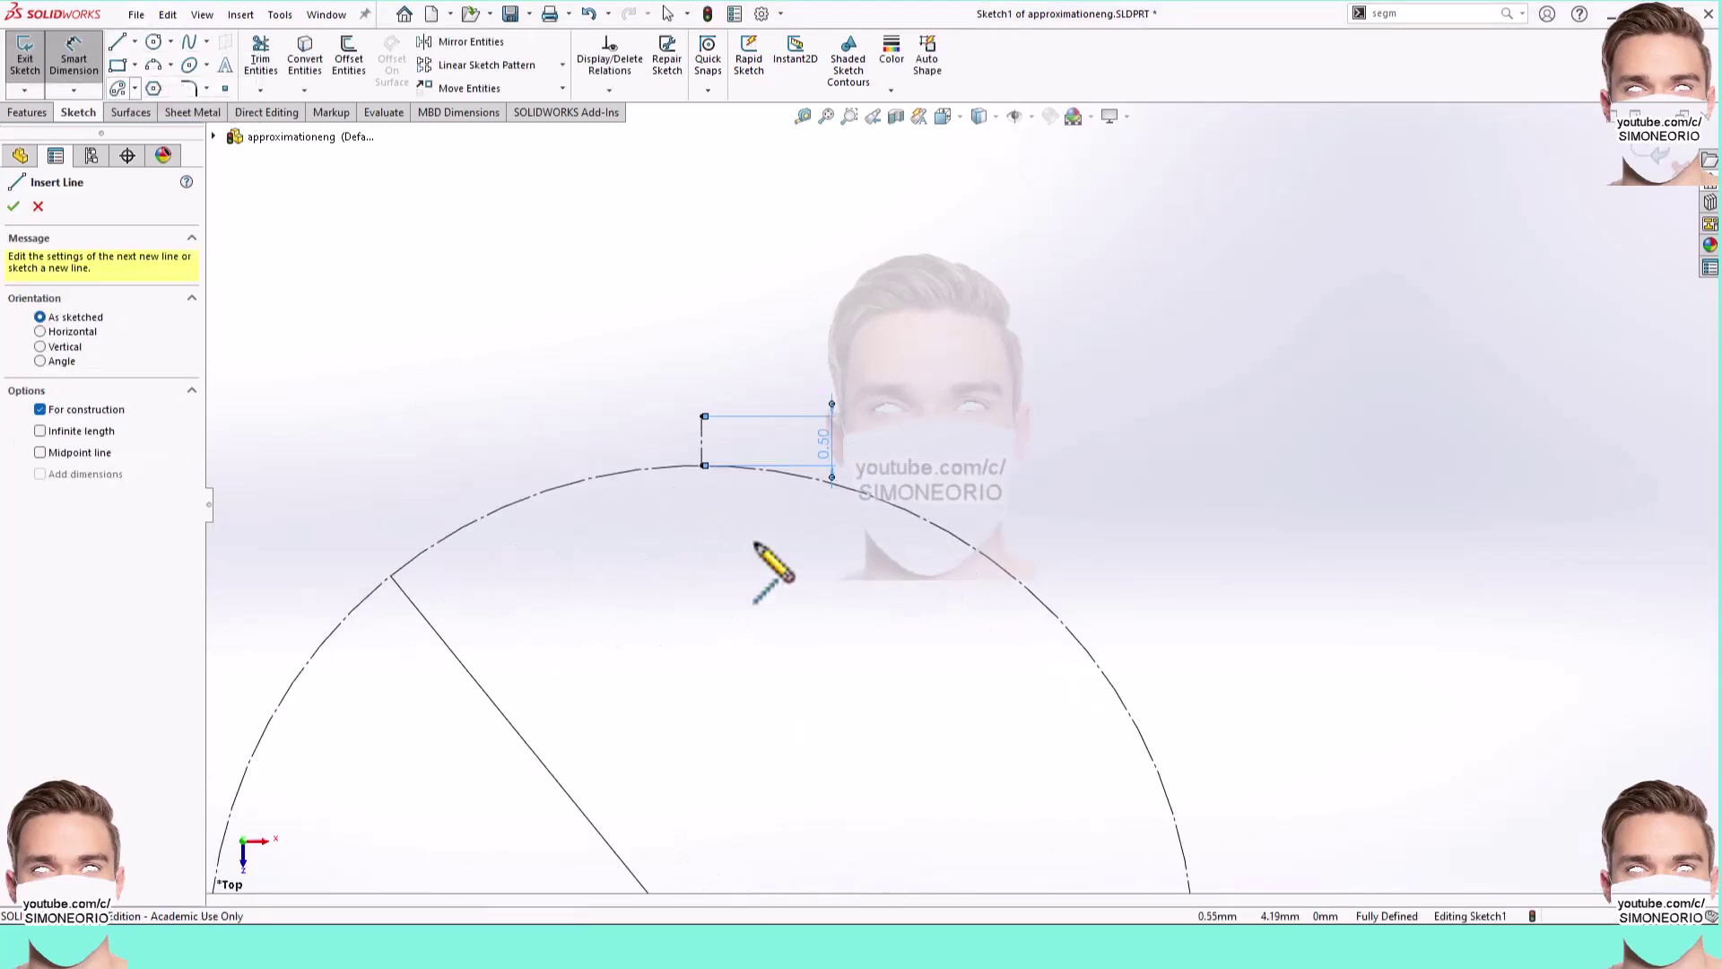
left_click(701, 464)
left_click(701, 560)
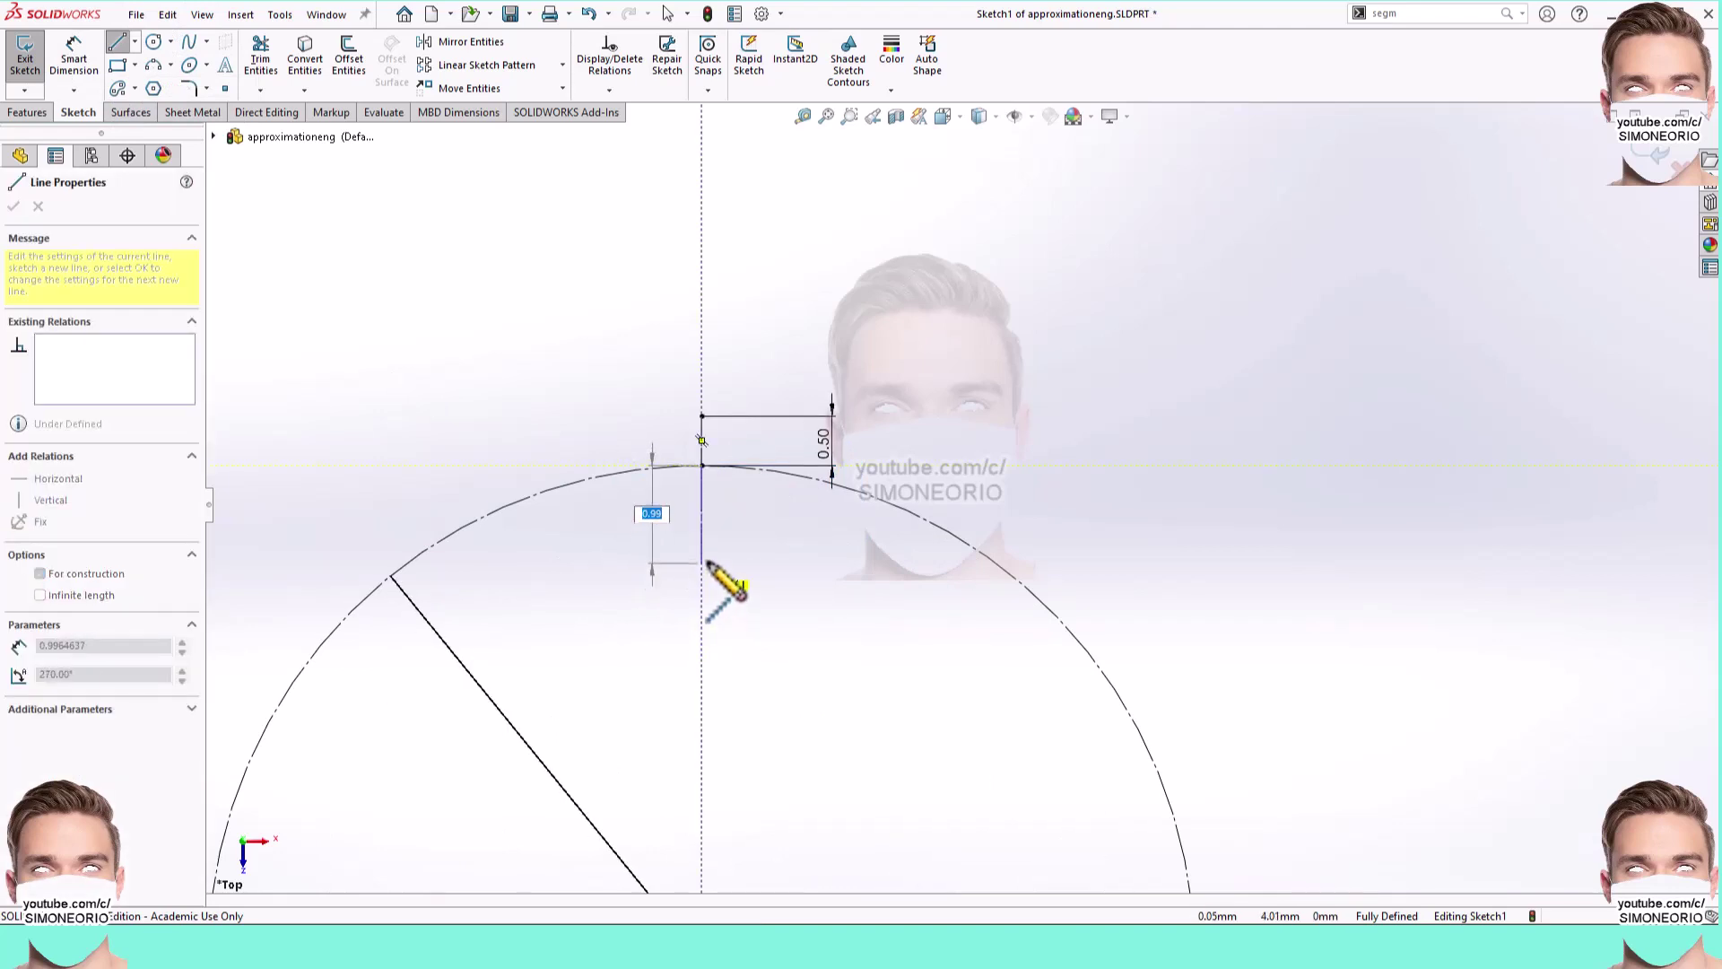
key("Escape")
right_click_drag(824, 561, 822, 518)
left_click(703, 538)
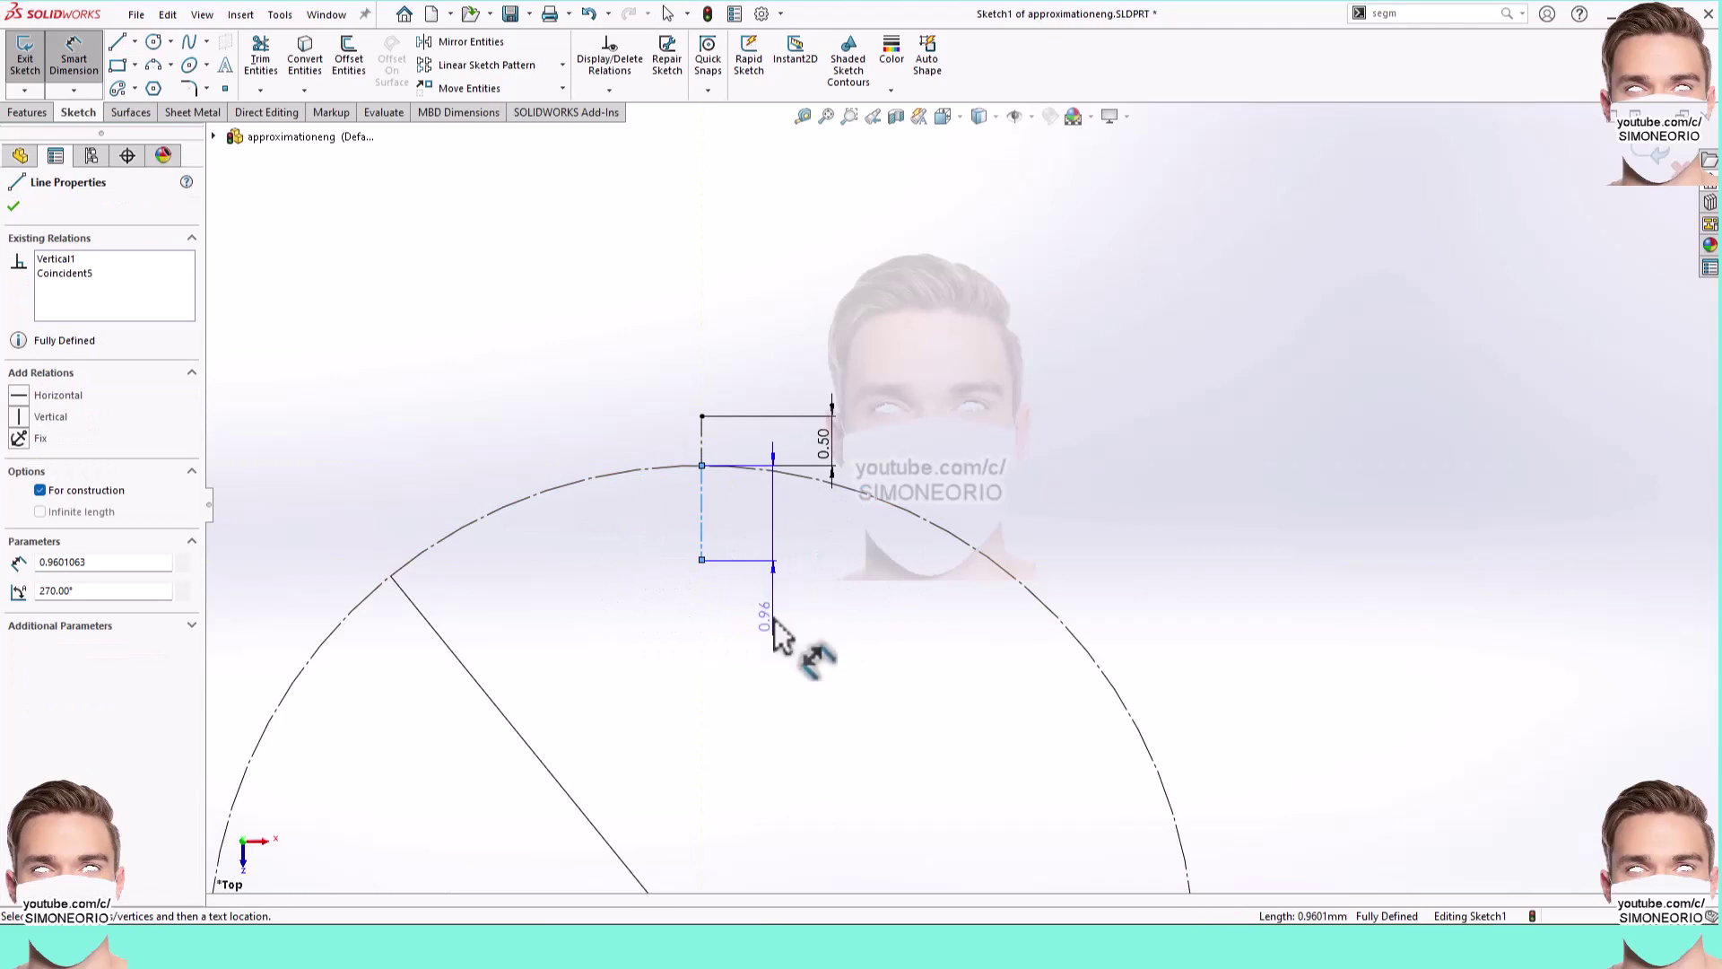
left_click(787, 667)
type("0")
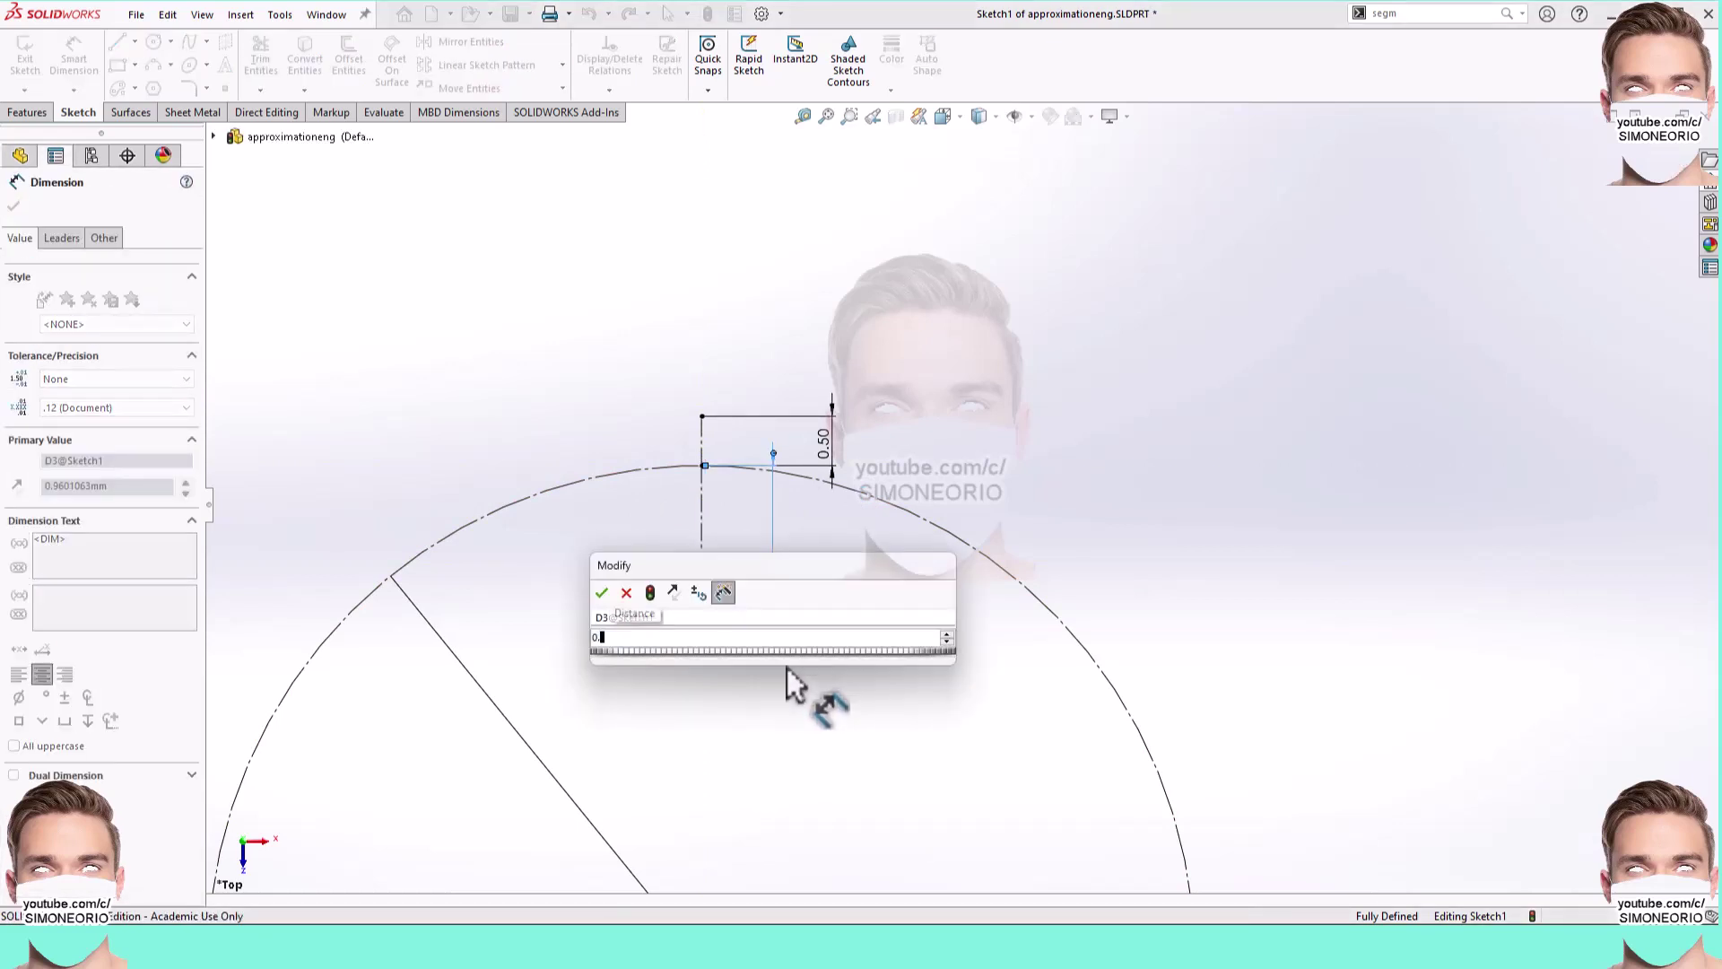
type(".75")
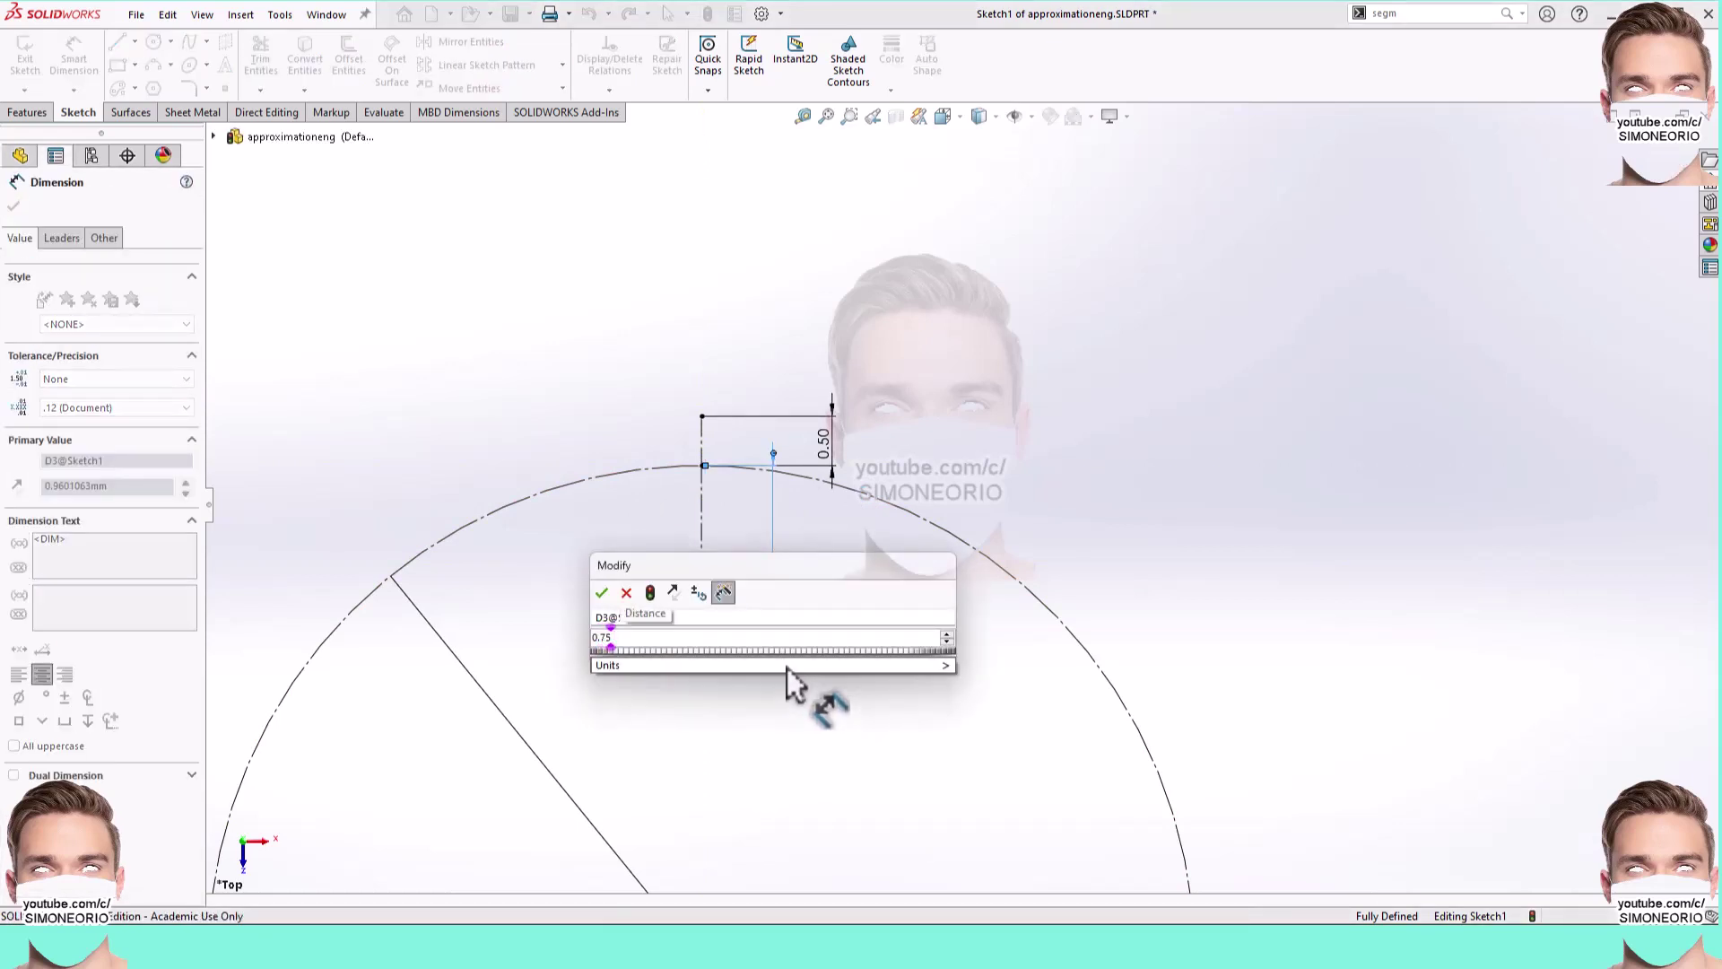
left_click(601, 592)
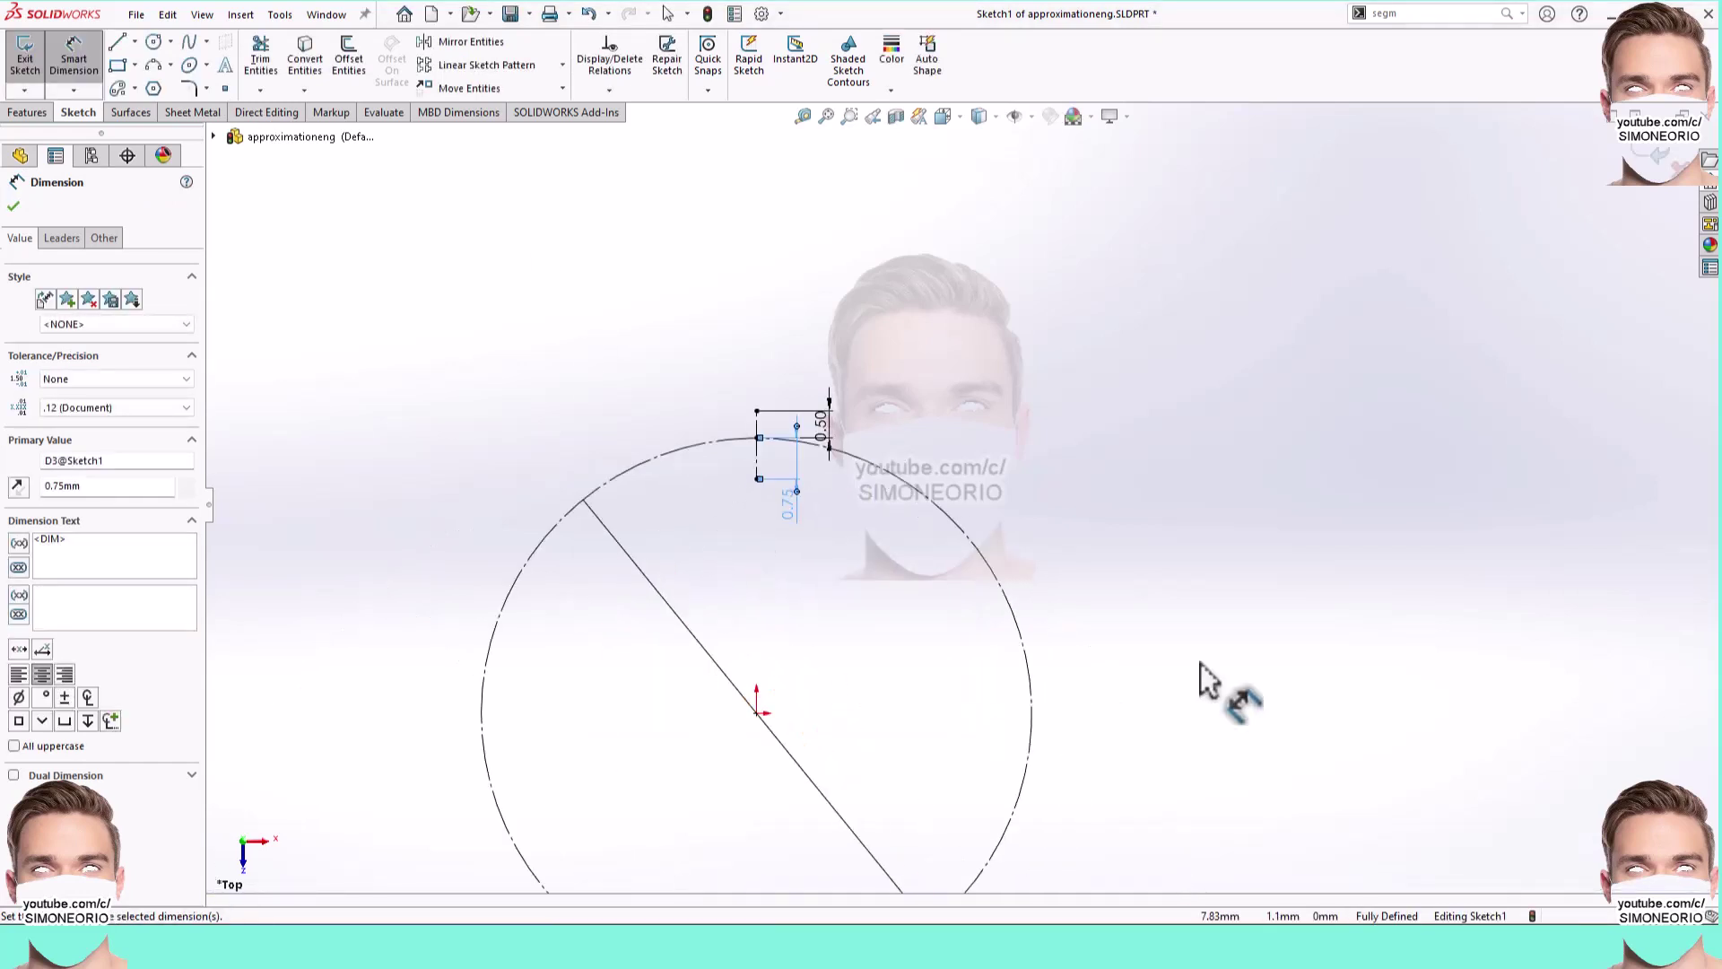
scroll(1200, 663, "down", 2)
key("Escape")
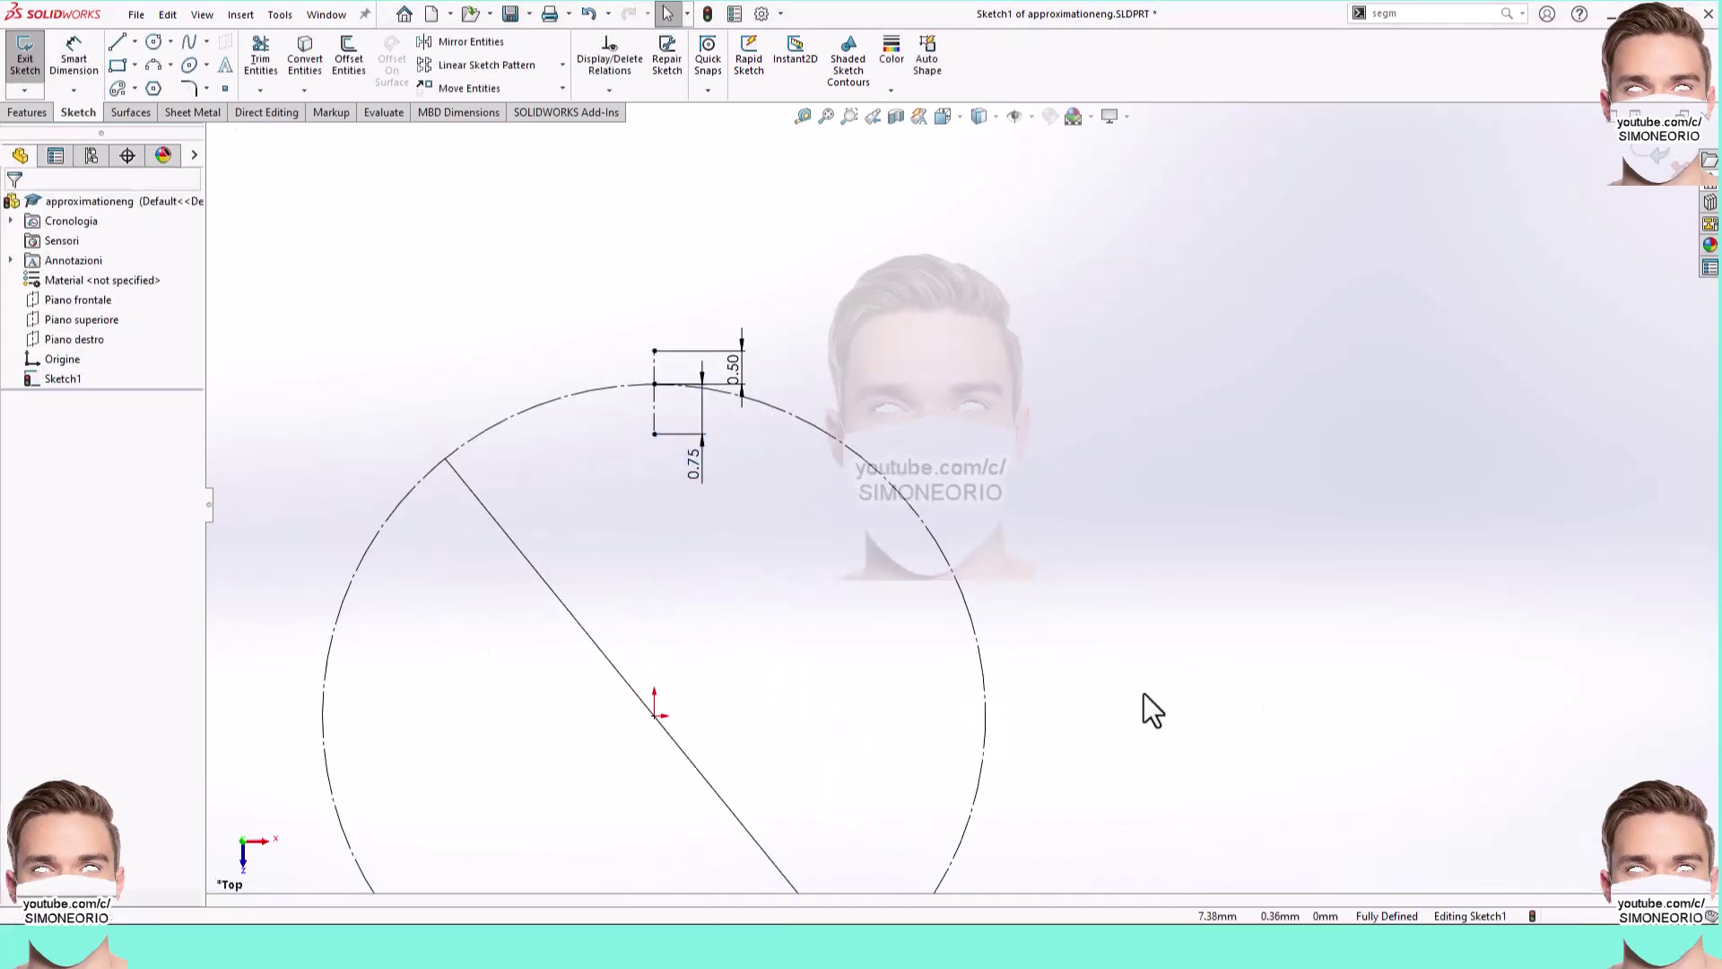
Step: Add a construction circle at the origin through the lower centerline's end
left_click(153, 42)
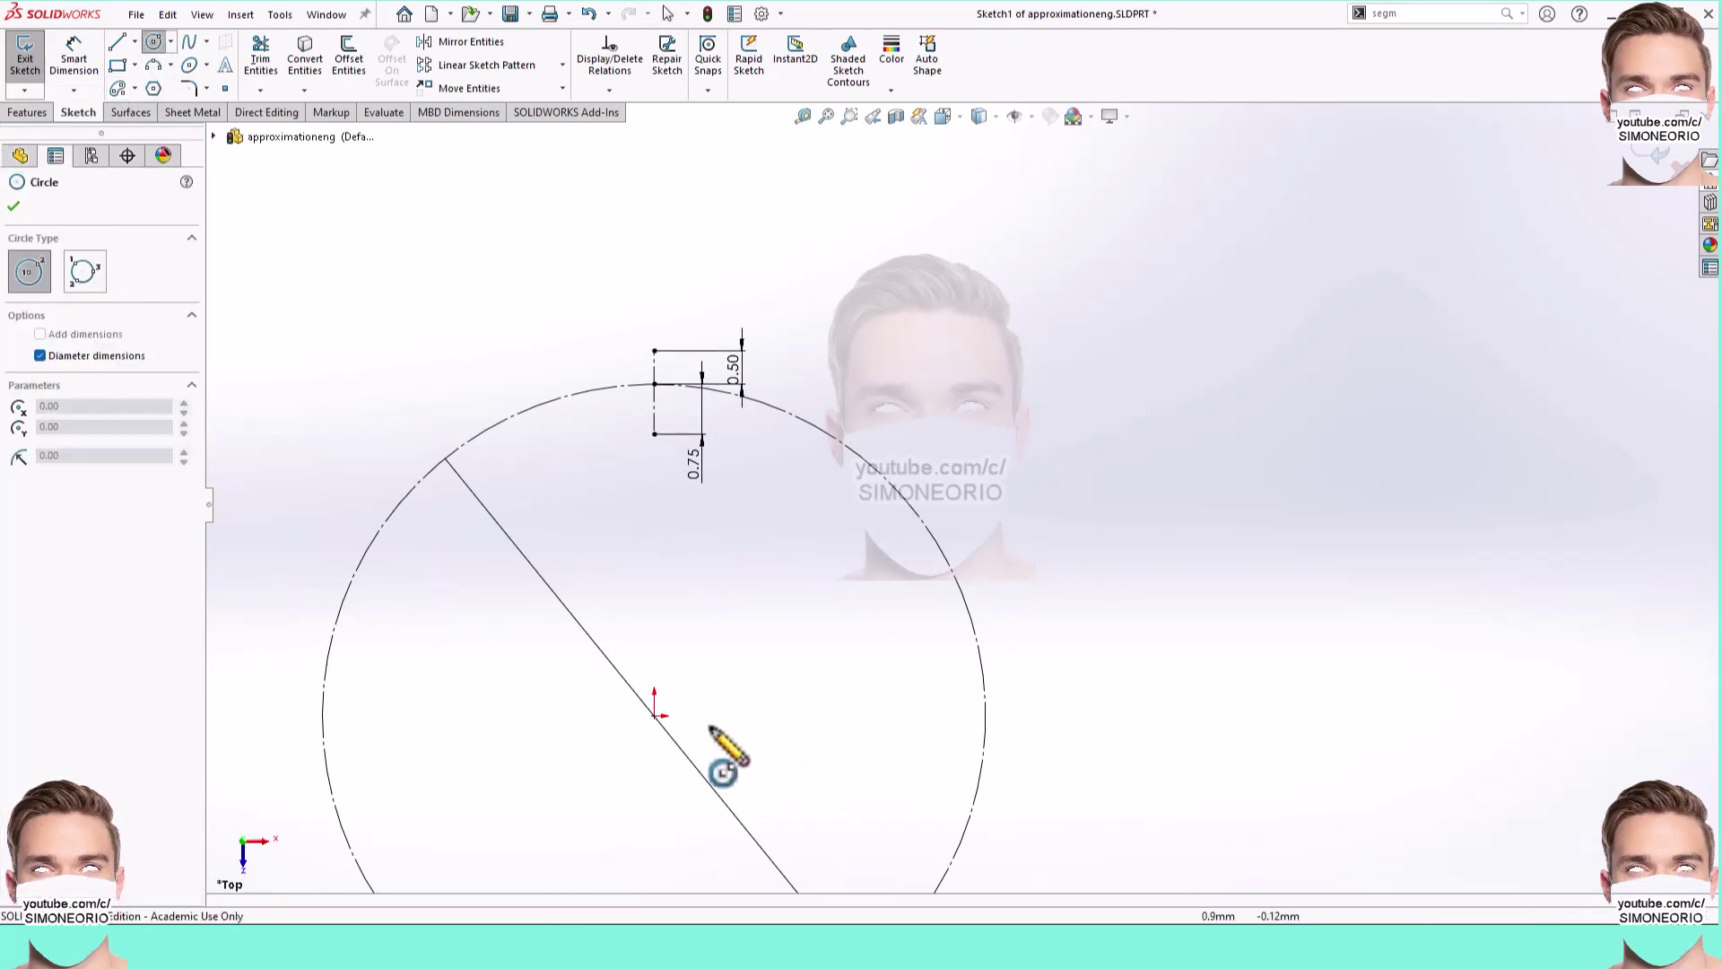
left_click(654, 715)
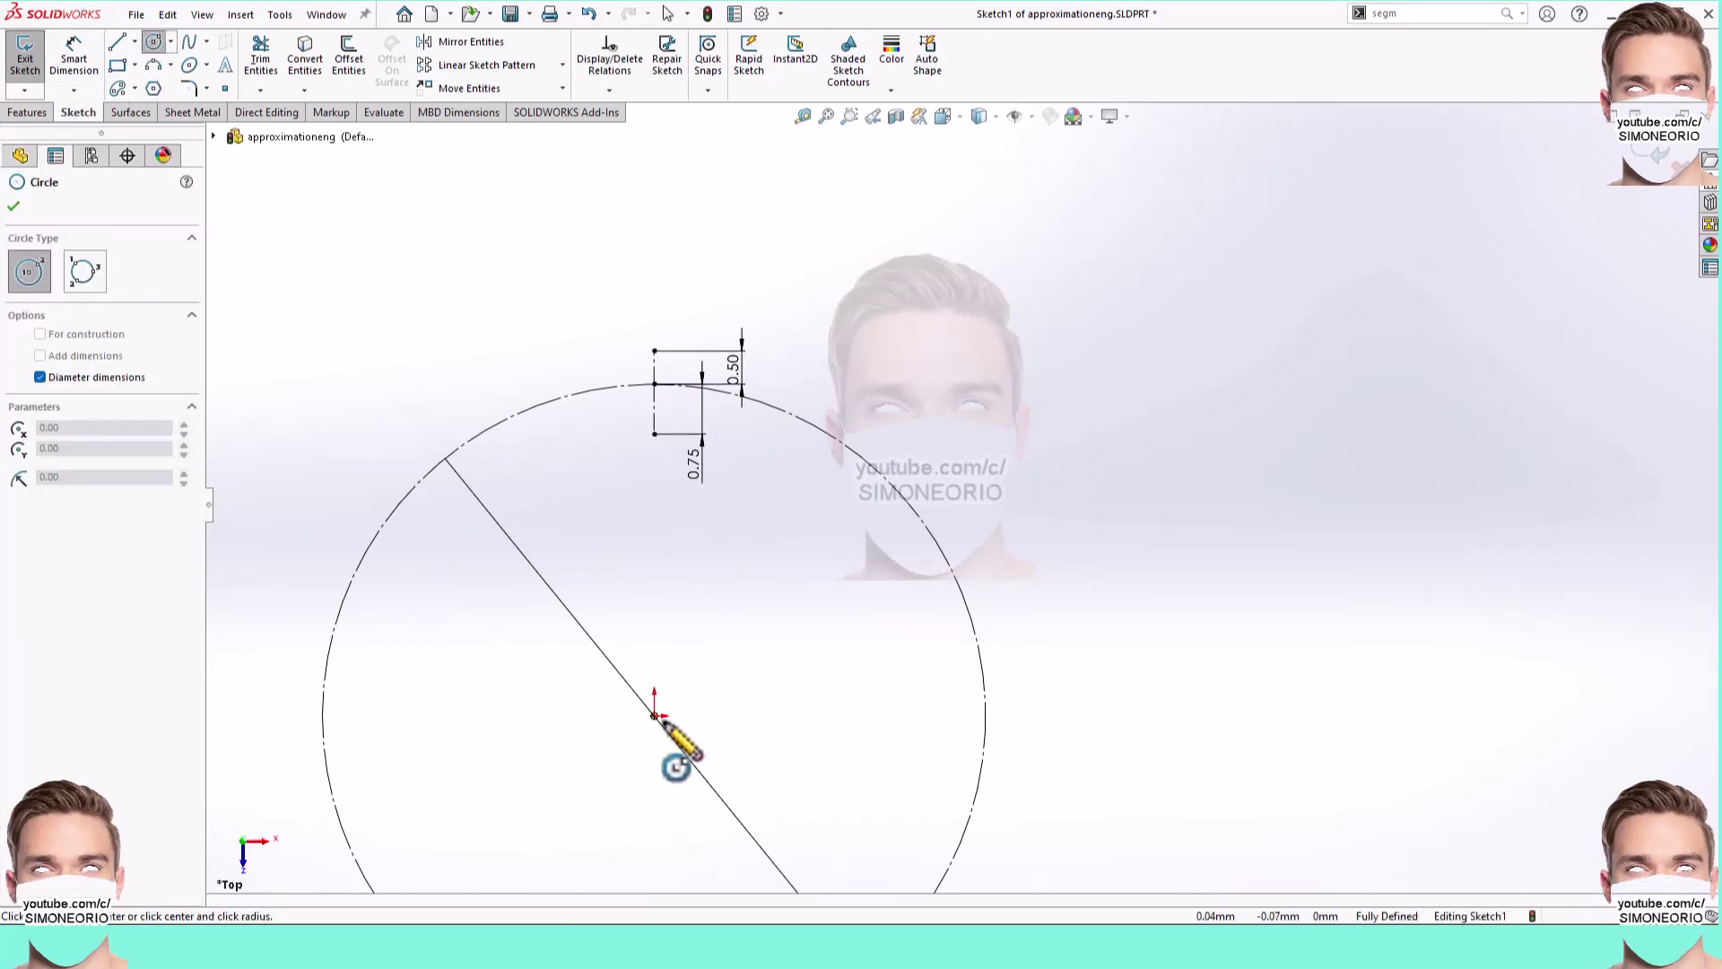
left_click(655, 436)
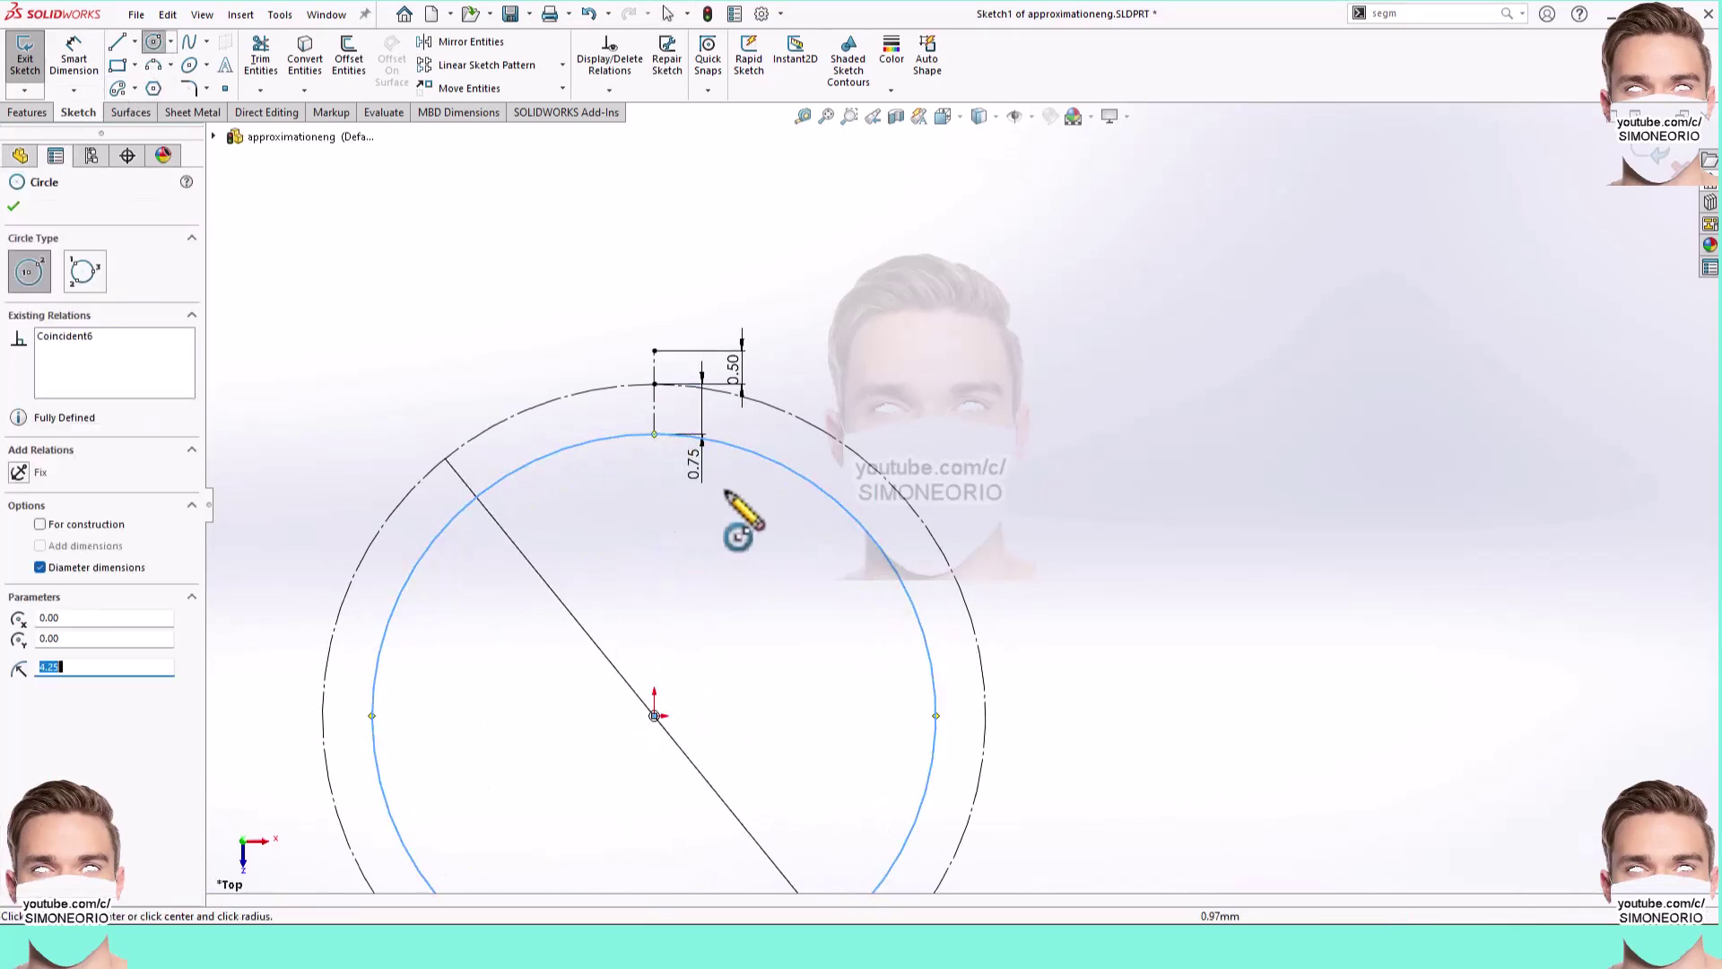
key("Escape")
left_click(881, 549)
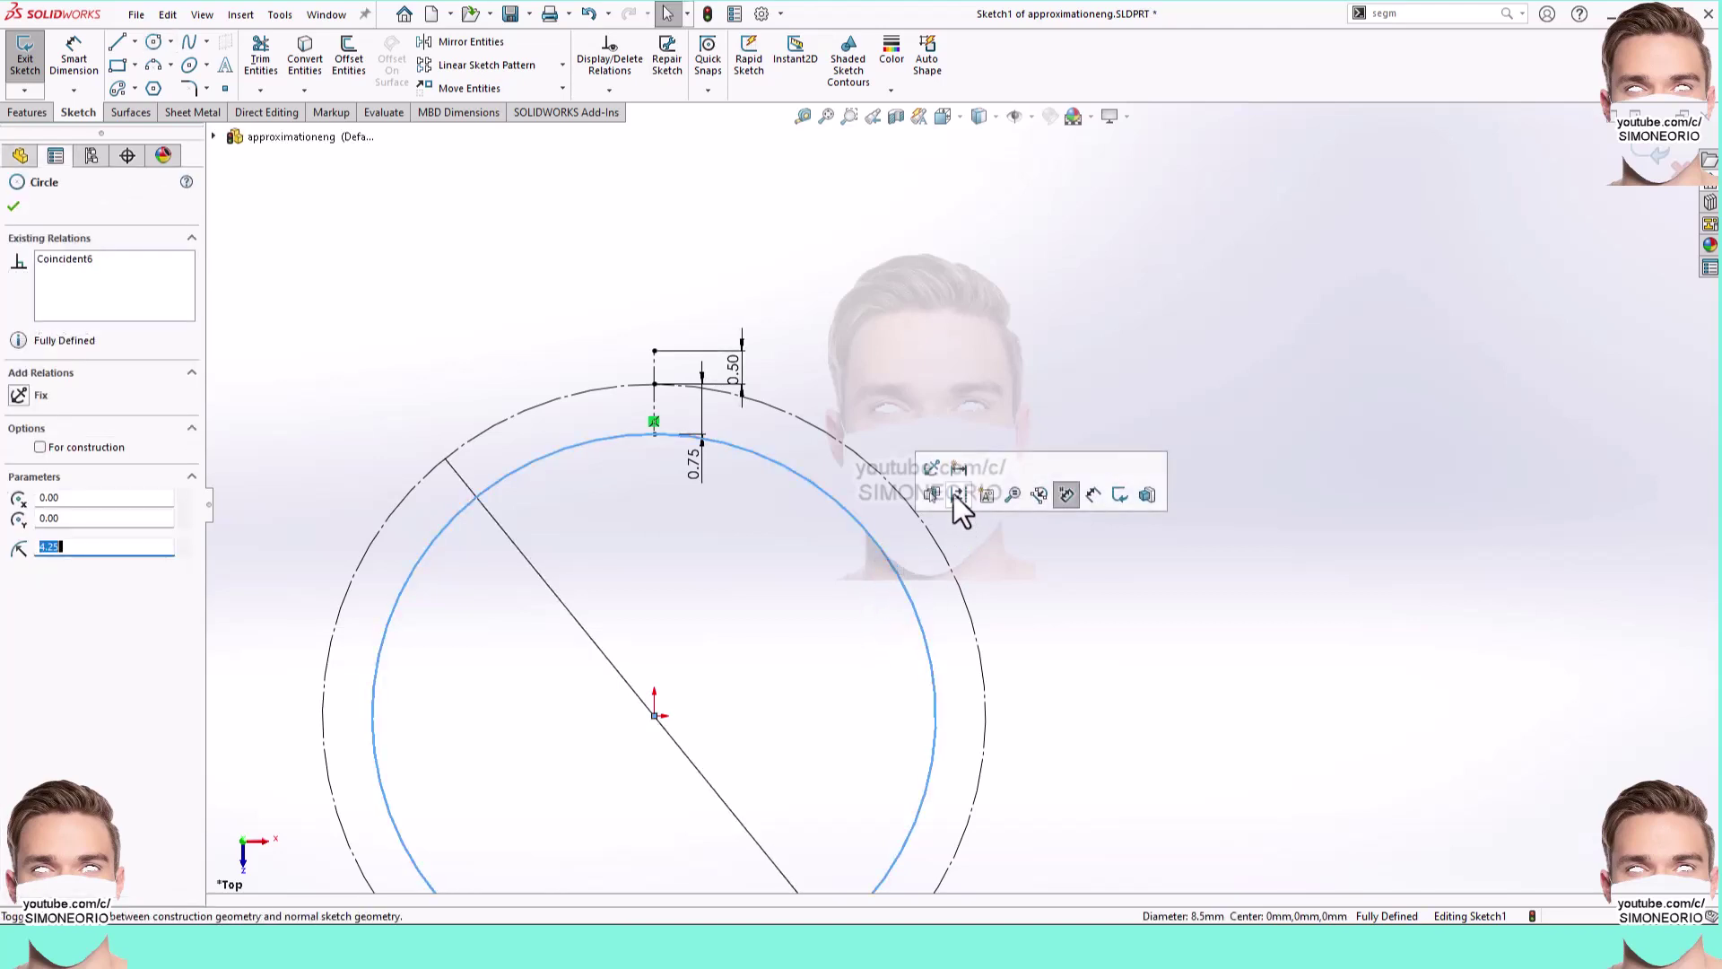
left_click(956, 494)
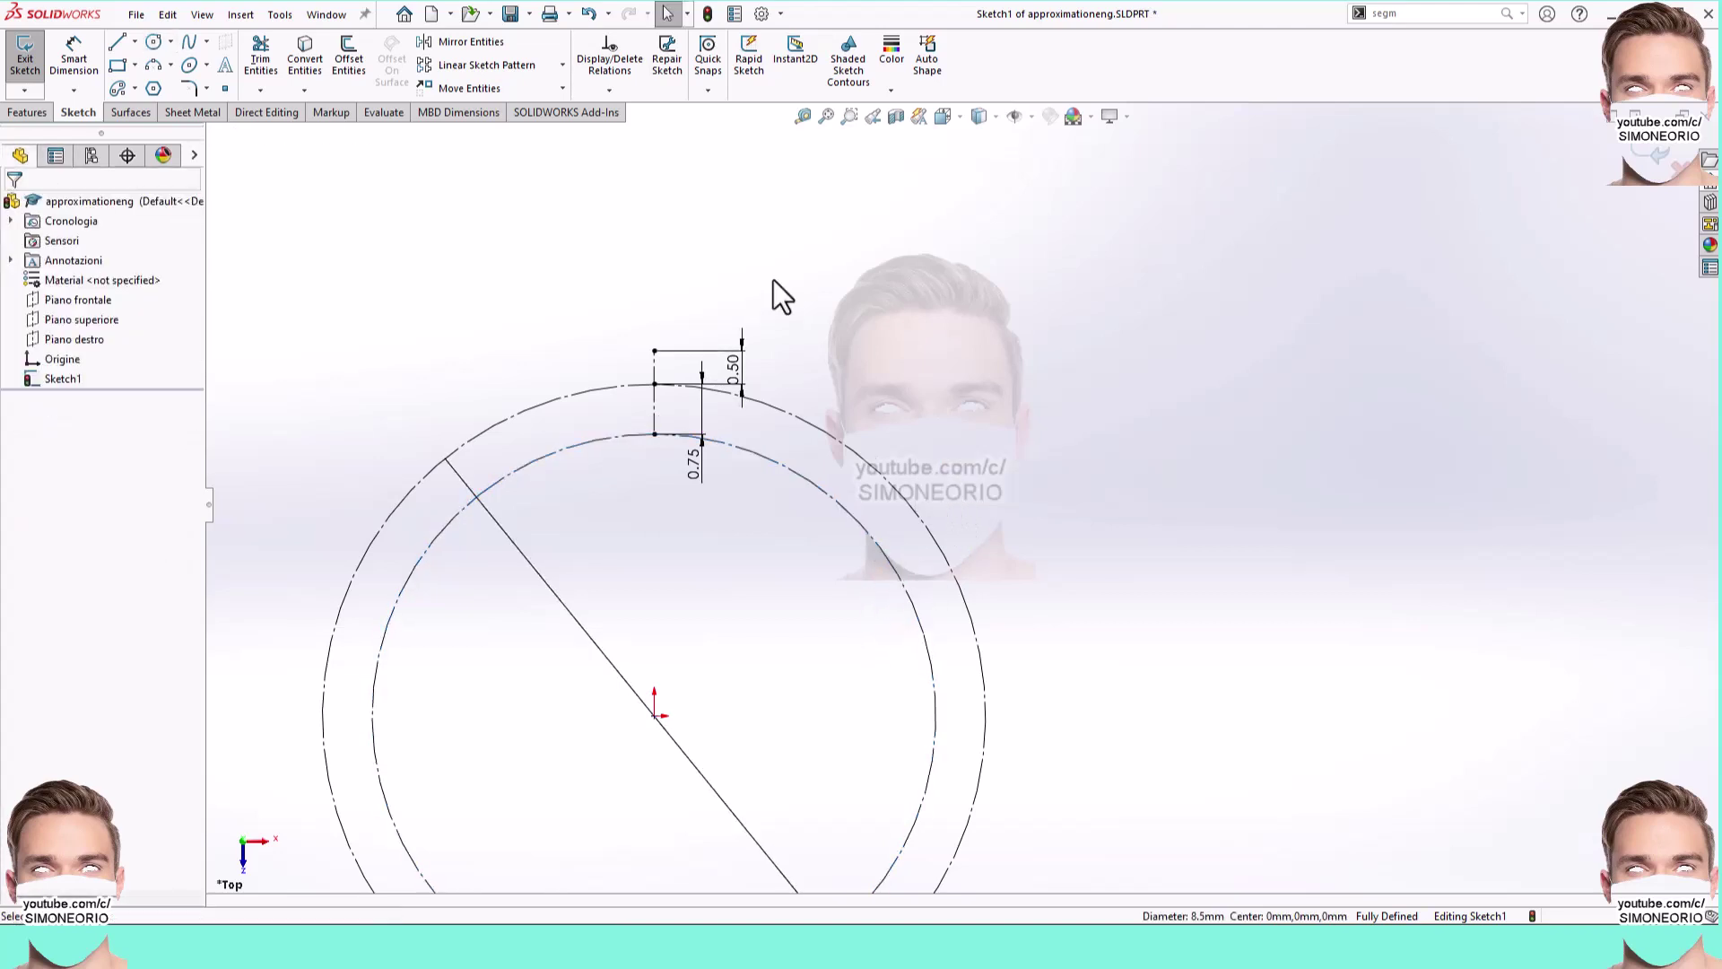
Step: Add an 11 mm diameter construction circle at the origin through the upper centerline's end
left_click(152, 42)
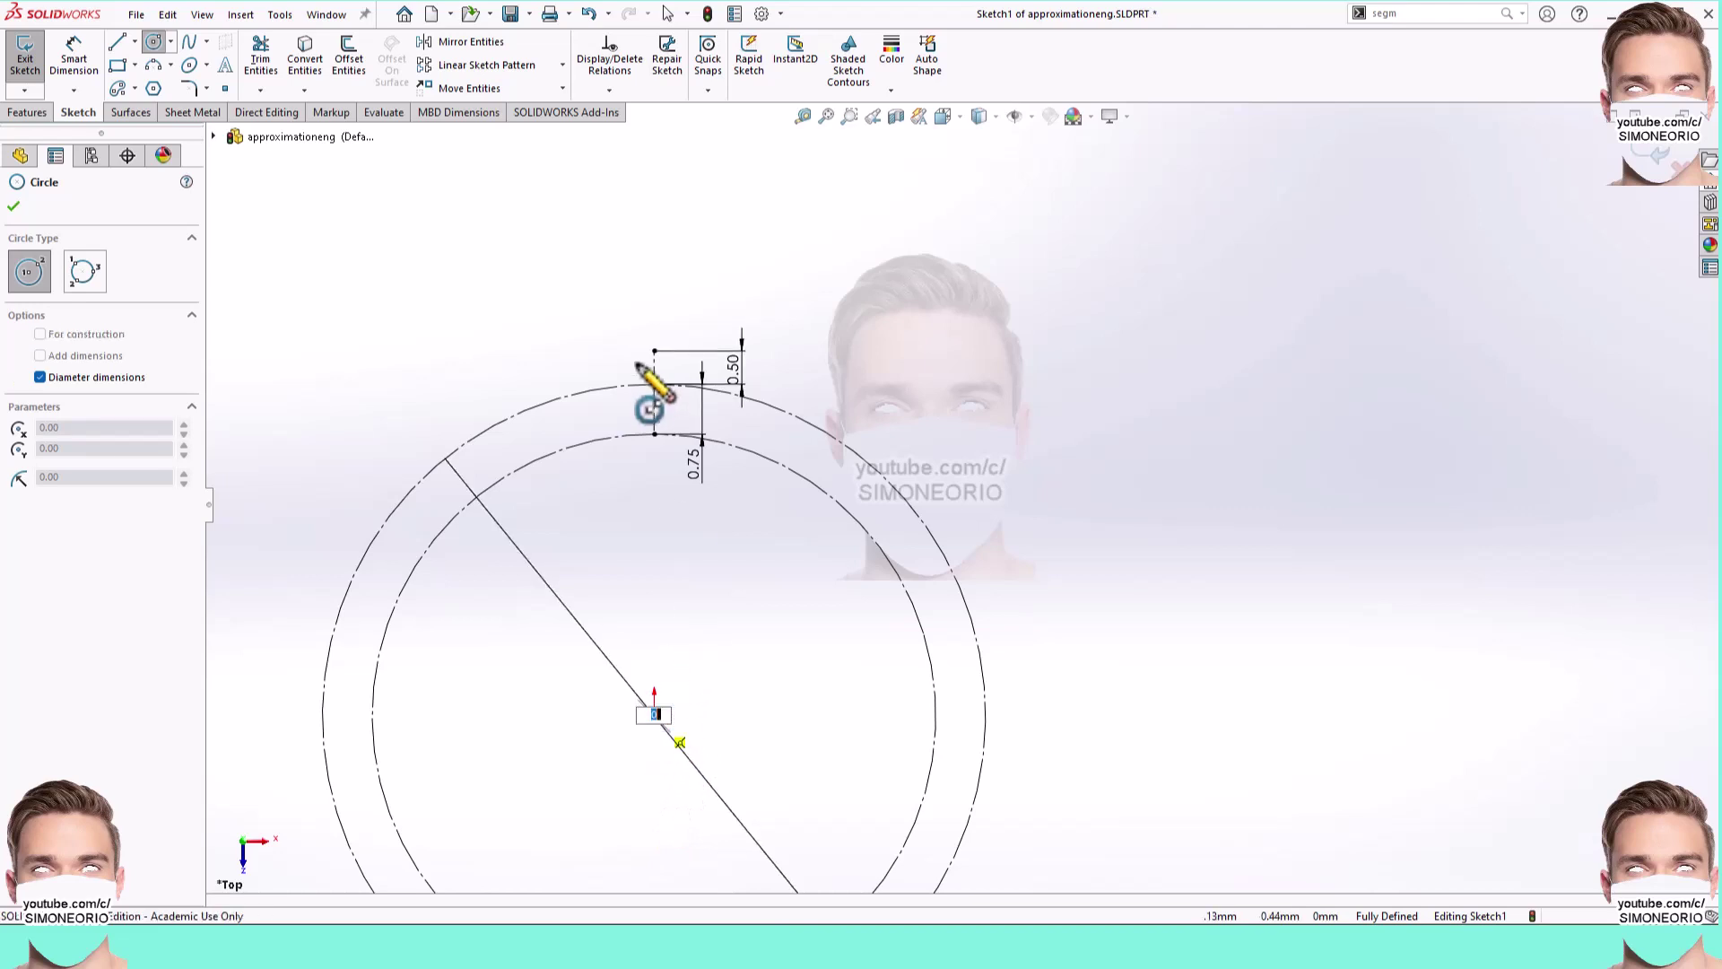
key("Escape")
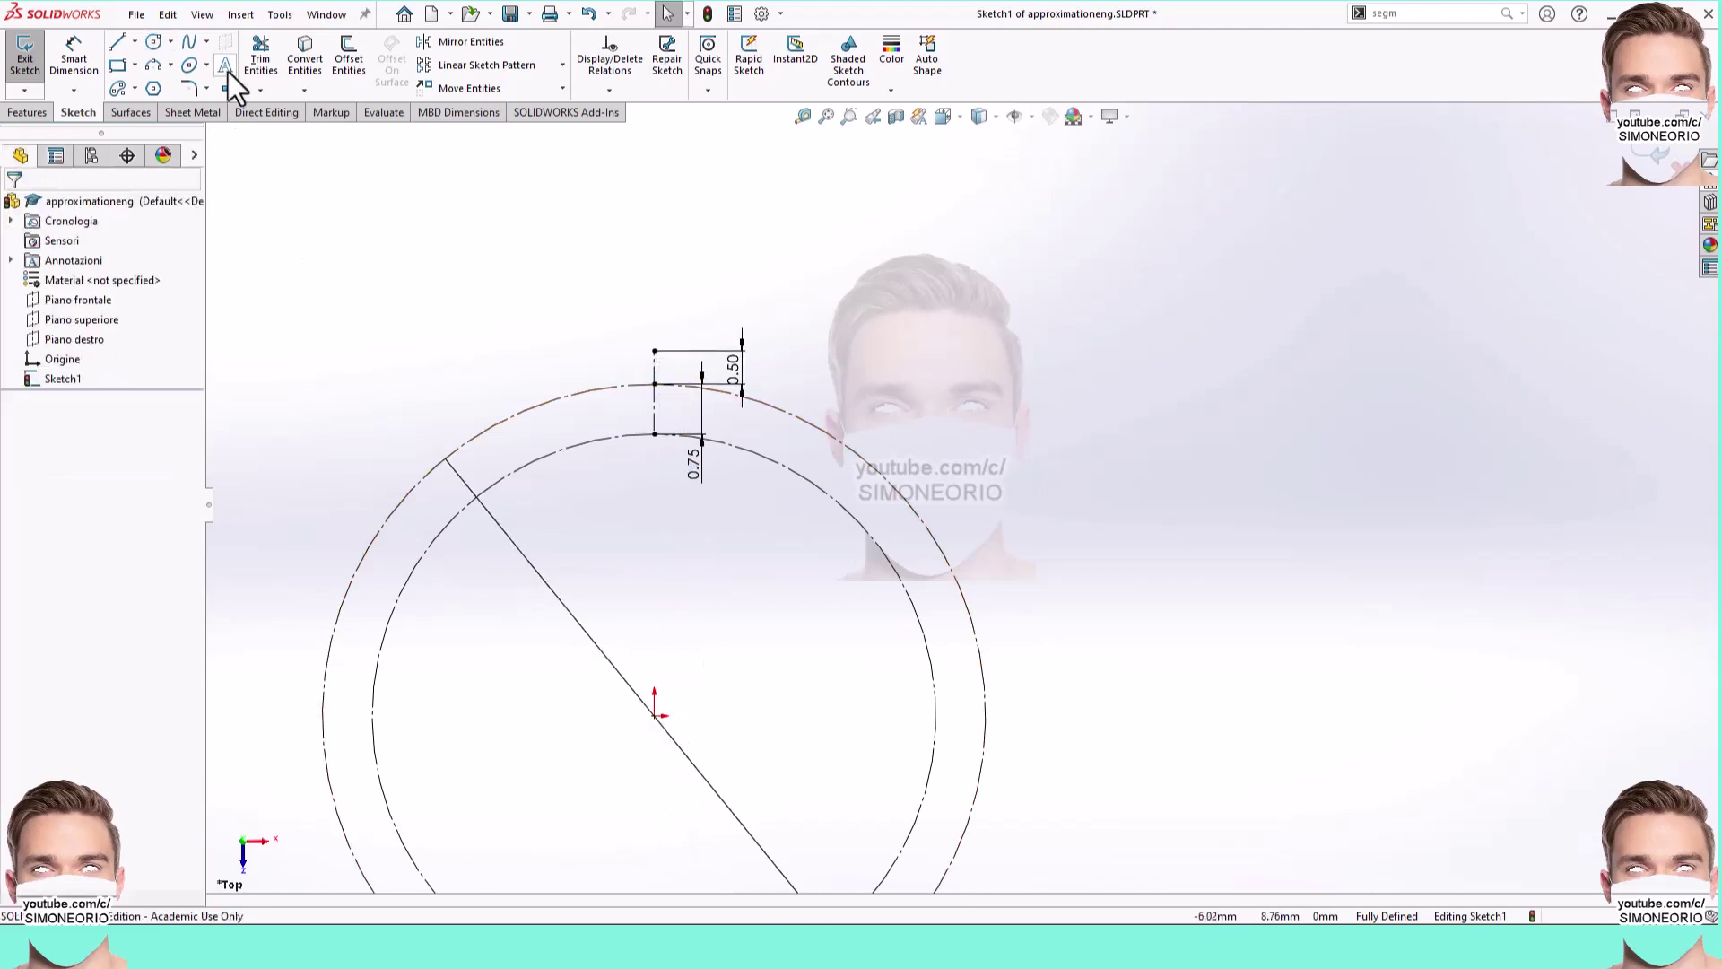
left_click(152, 43)
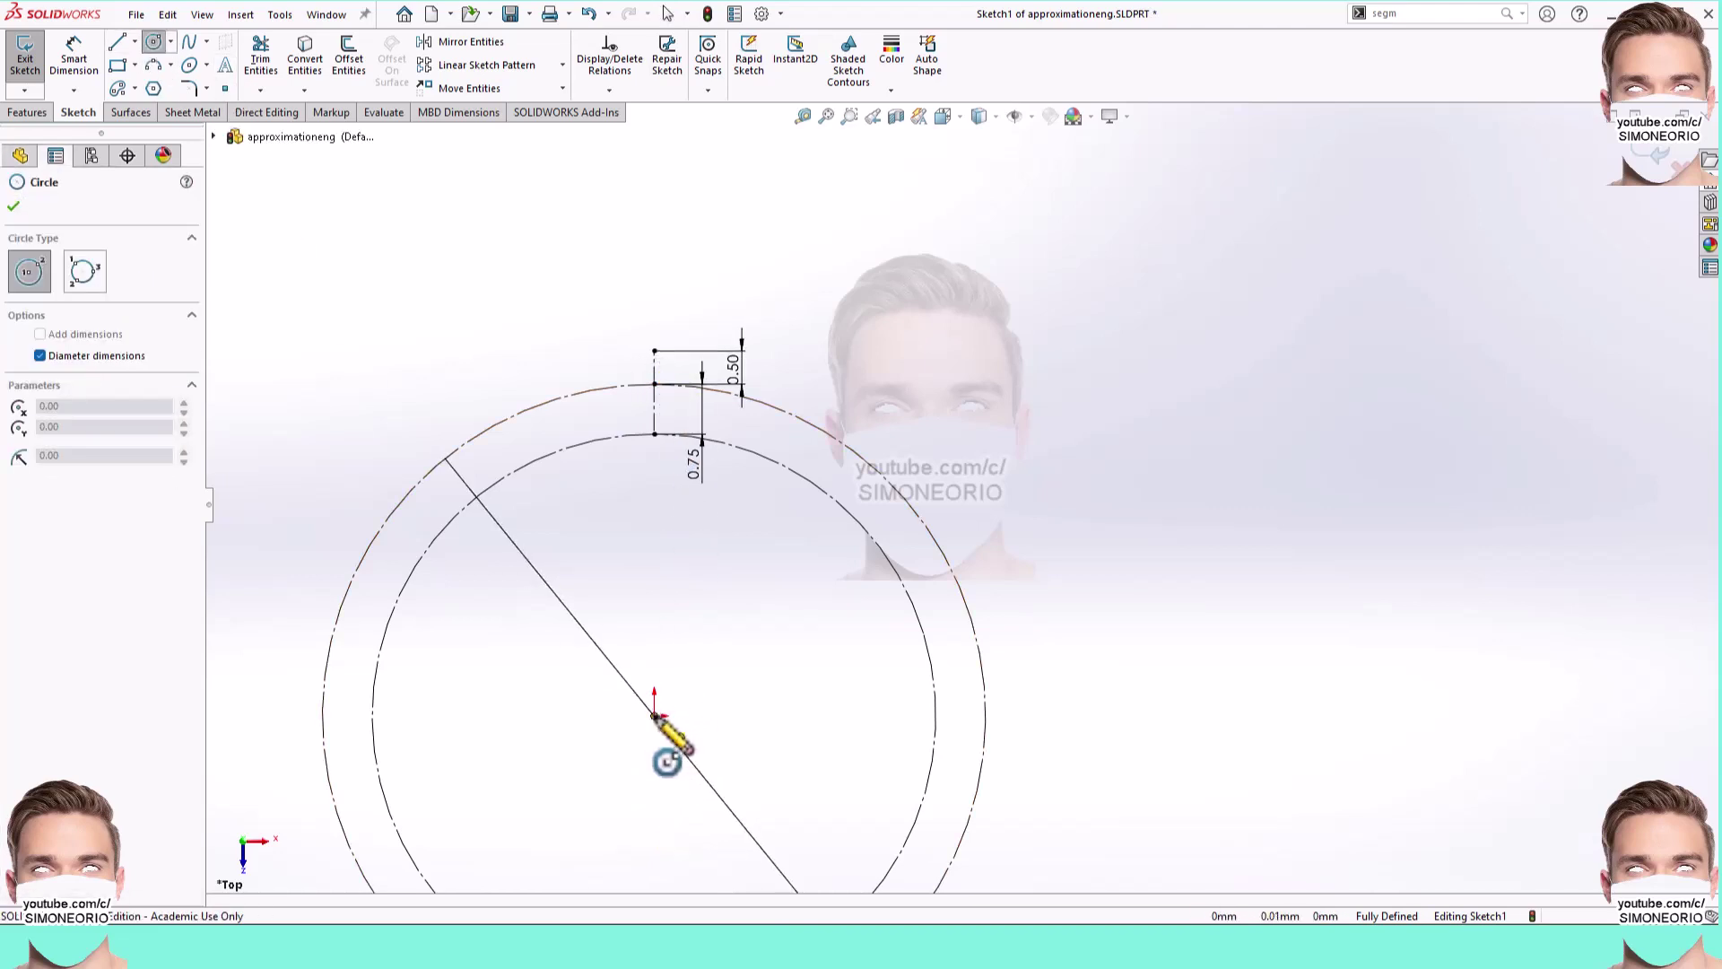
left_click(655, 715)
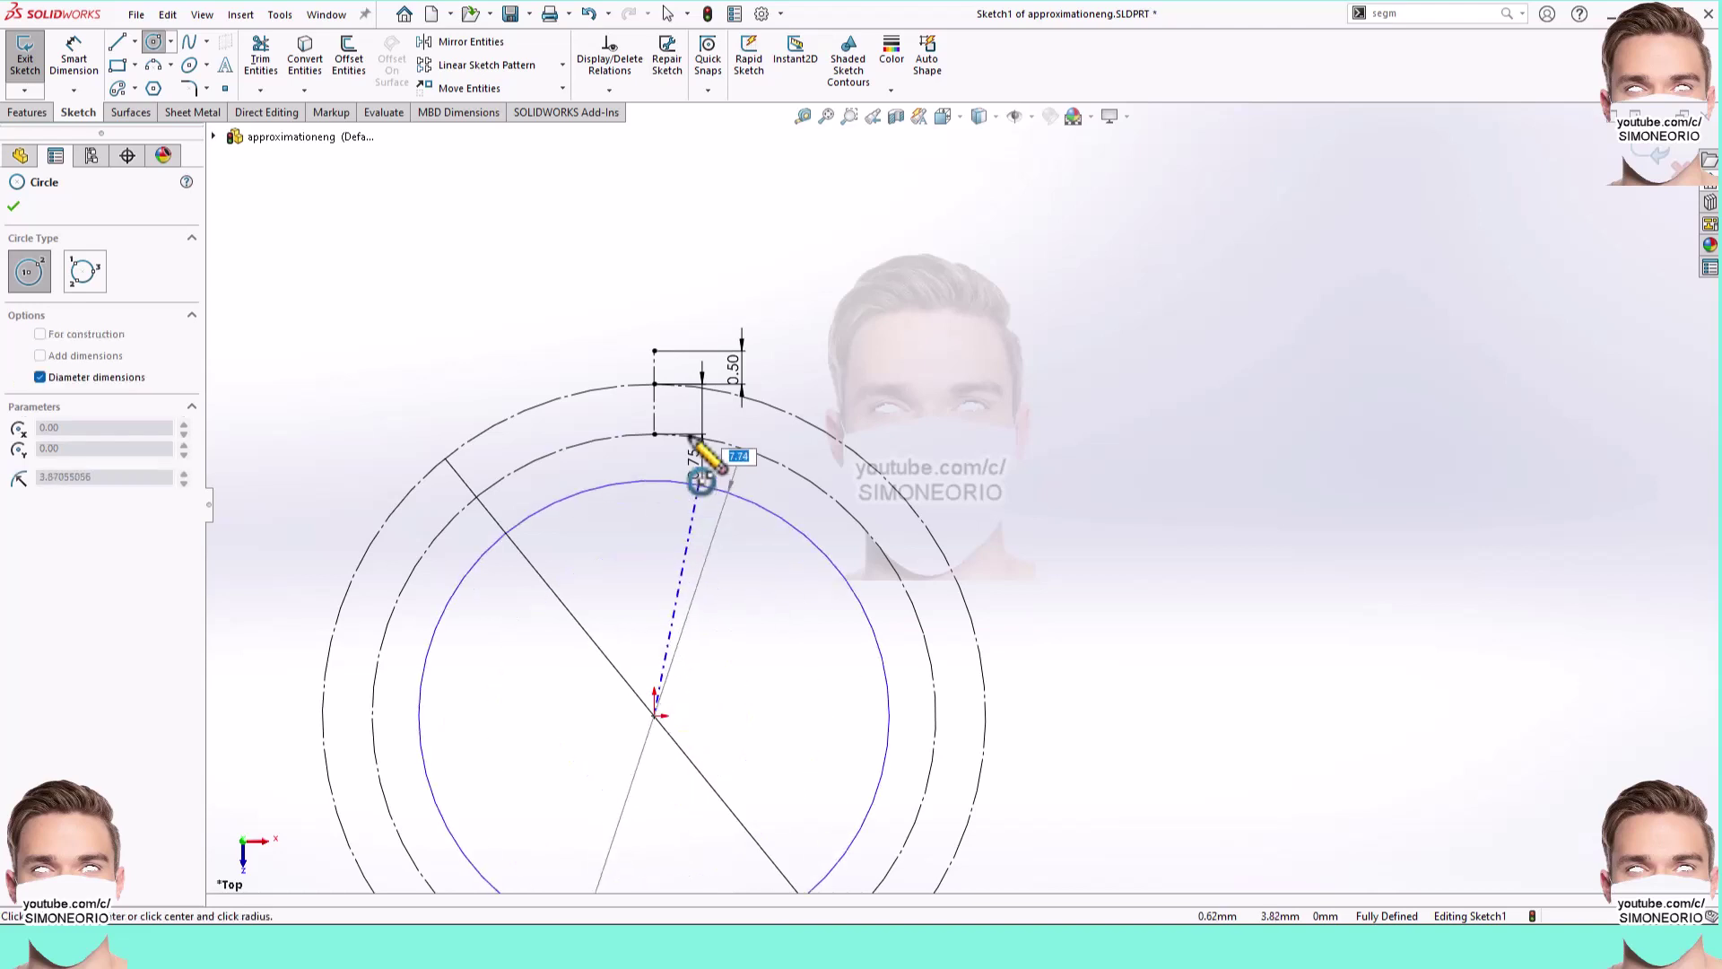
left_click(655, 354)
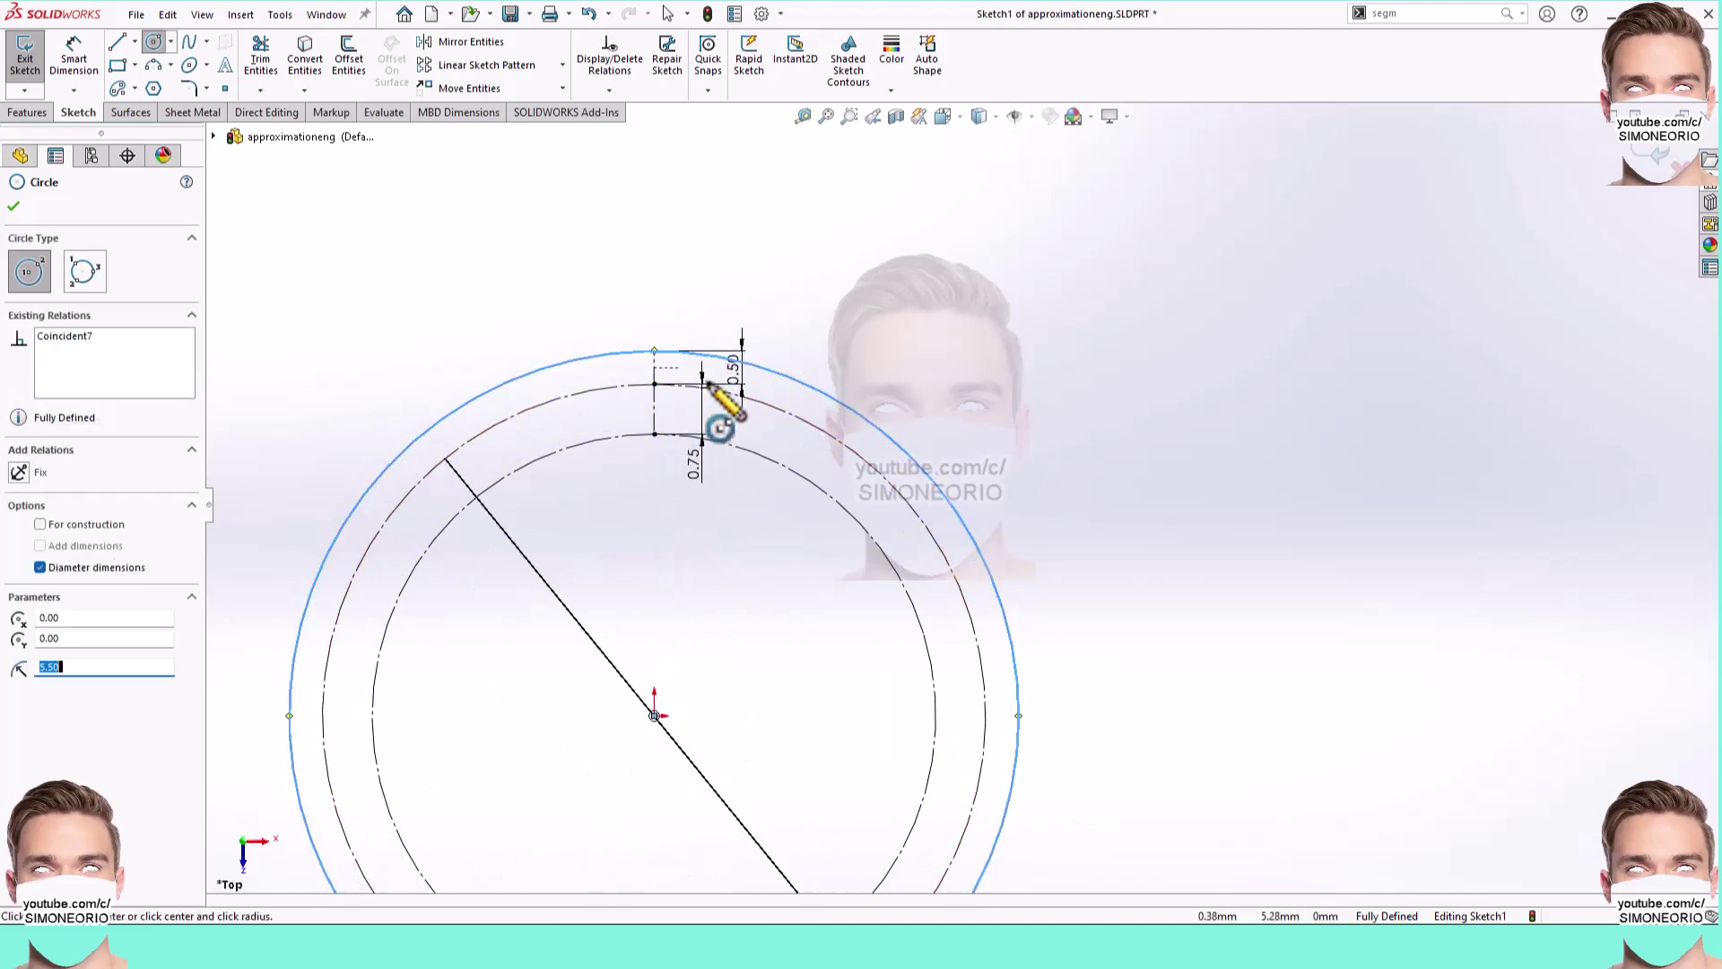
key("Escape")
left_click(818, 395)
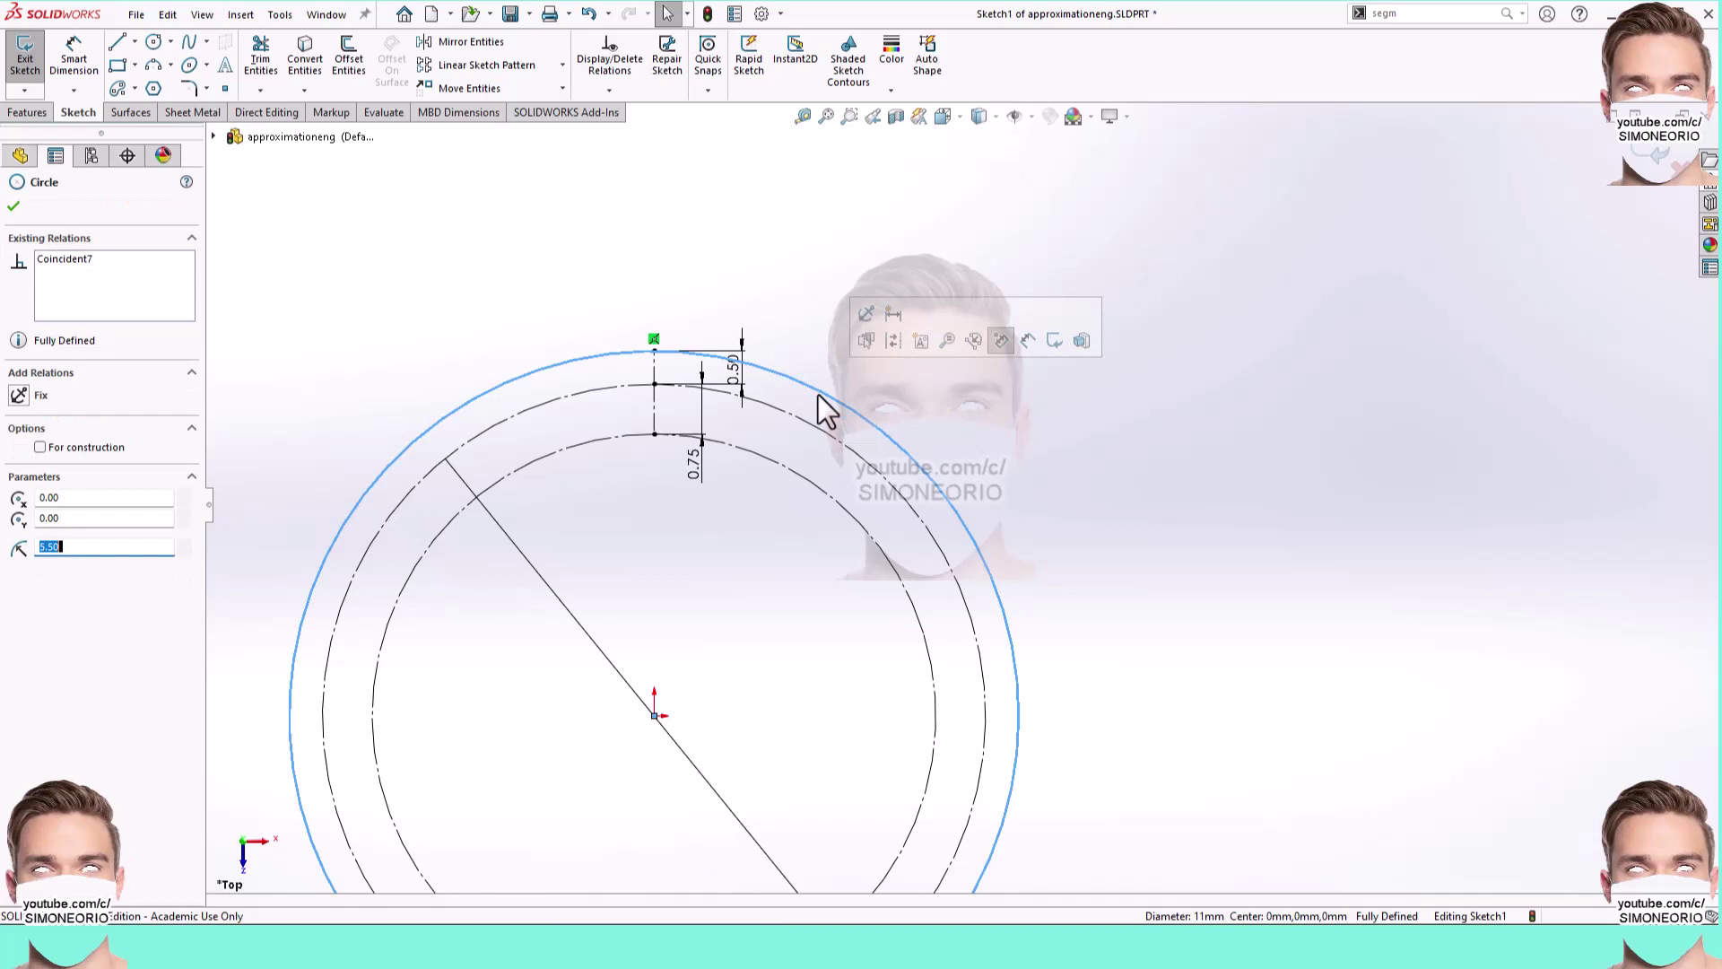
left_click(893, 349)
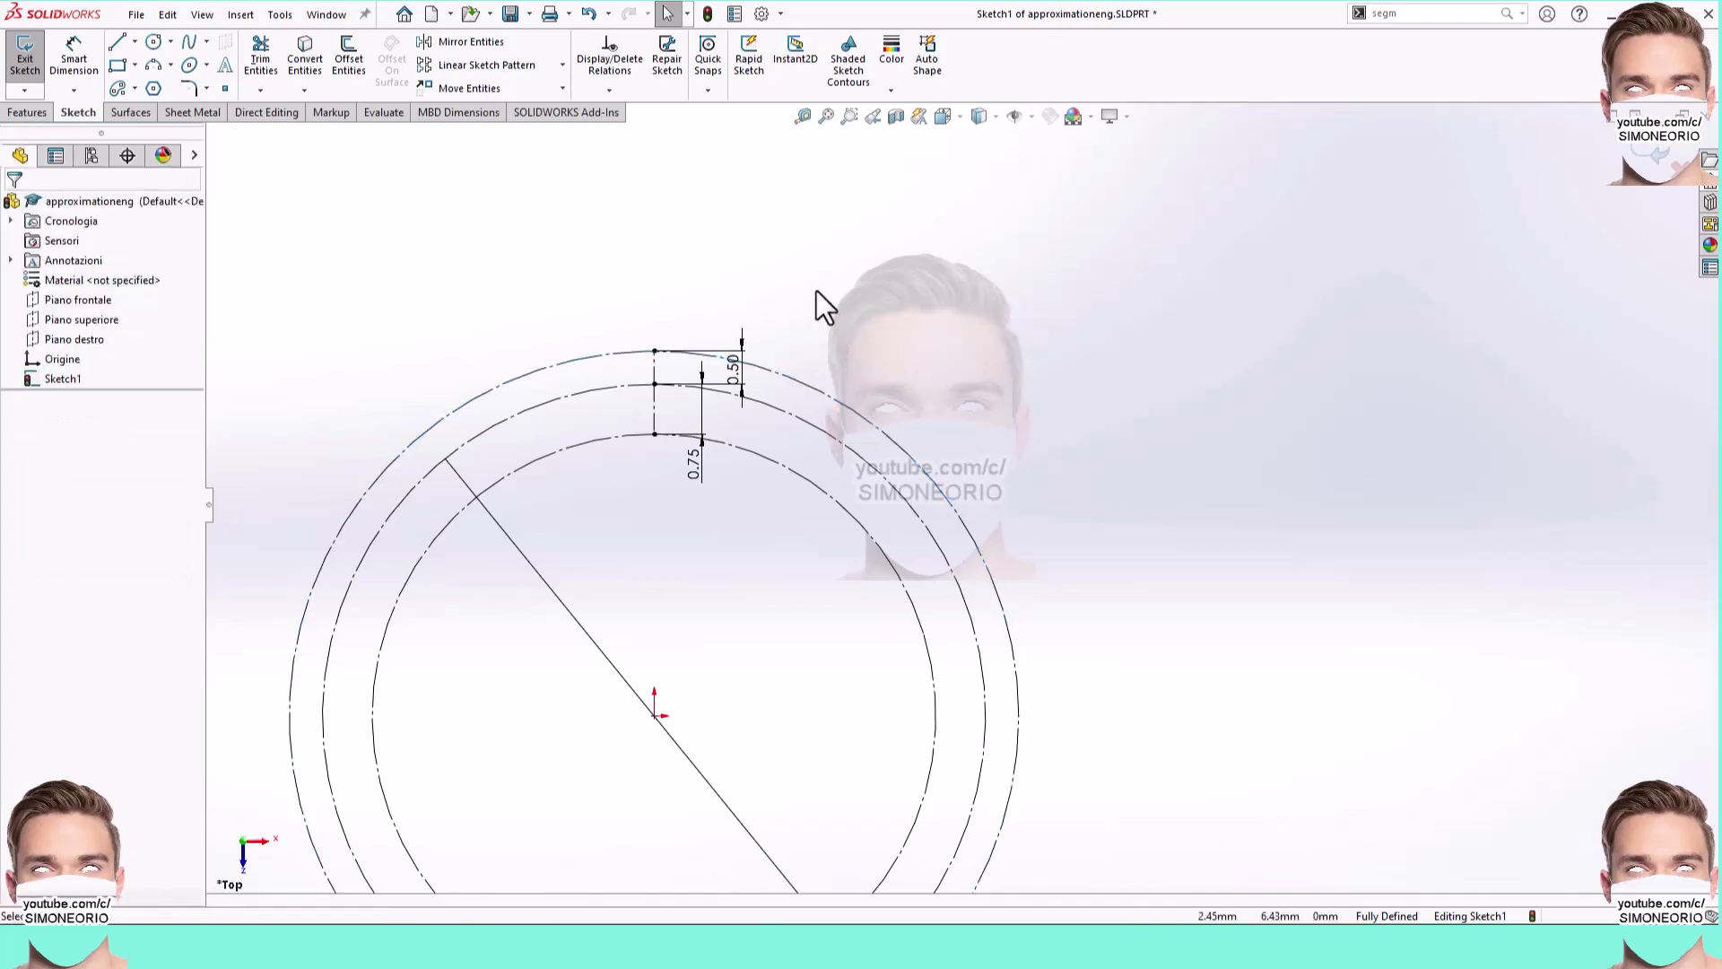
Step: Reposition the view and select the middle 10 mm circle
mouse_move(684, 434)
middle_mouse_down("ctrl")
mouse_move(769, 616)
mouse_move(861, 310)
middle_mouse_up("ctrl")
scroll(853, 296, "down", 2)
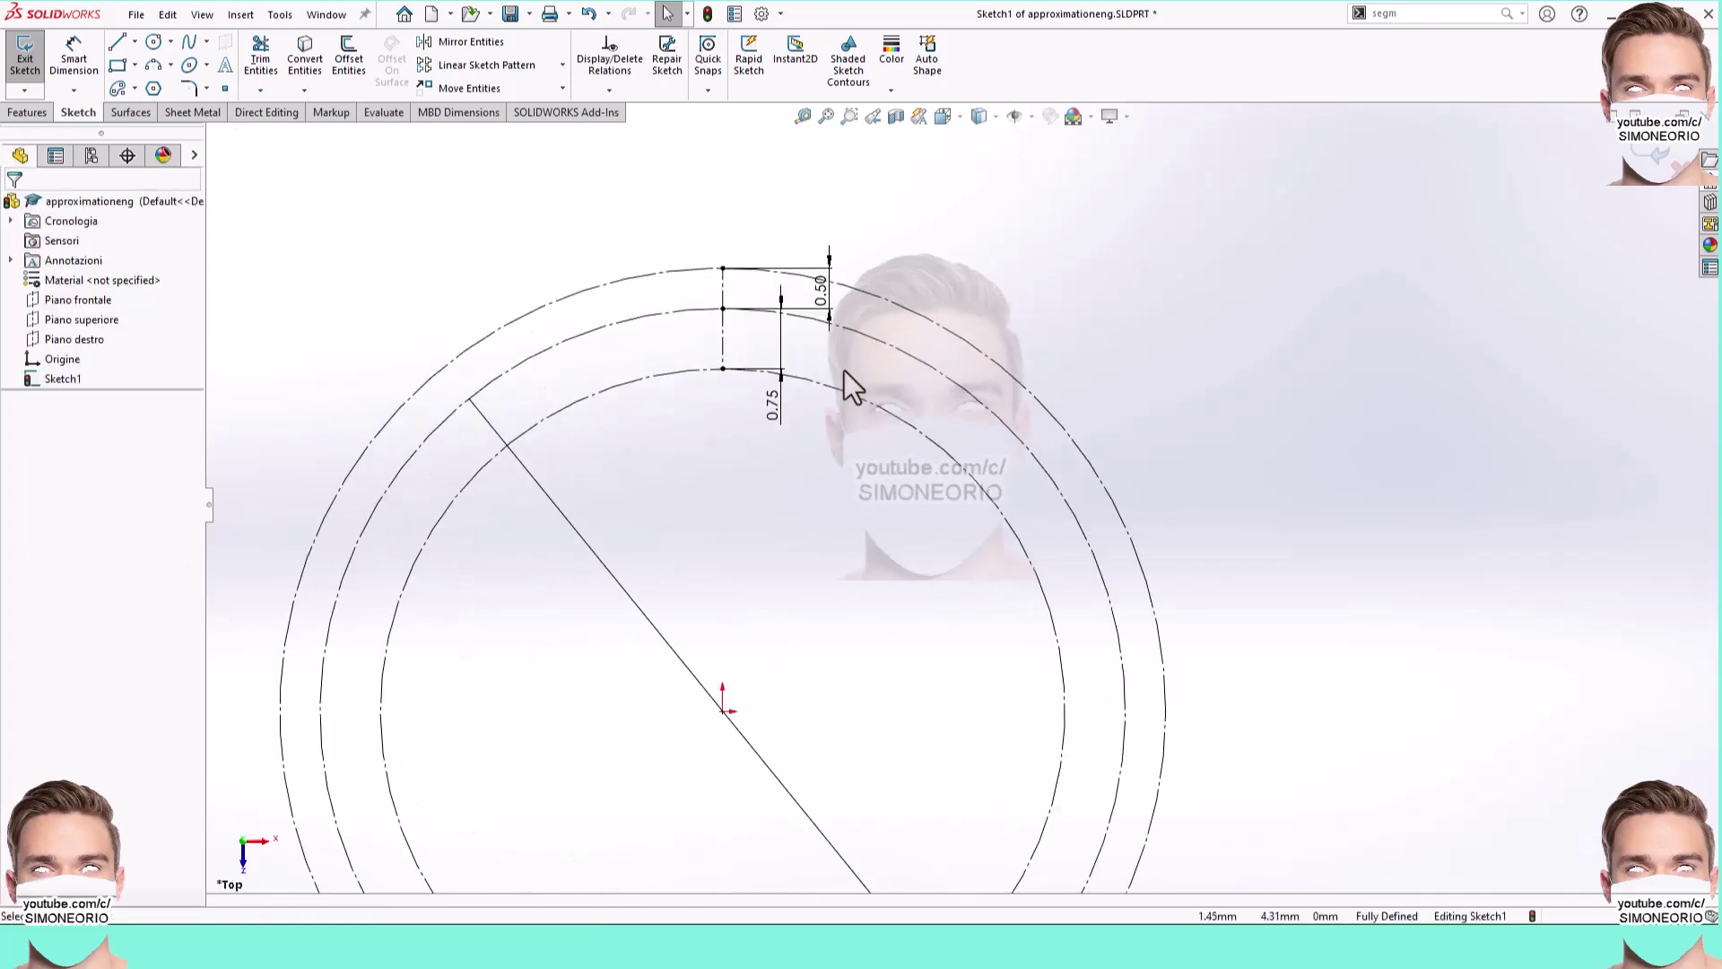
left_click(924, 370)
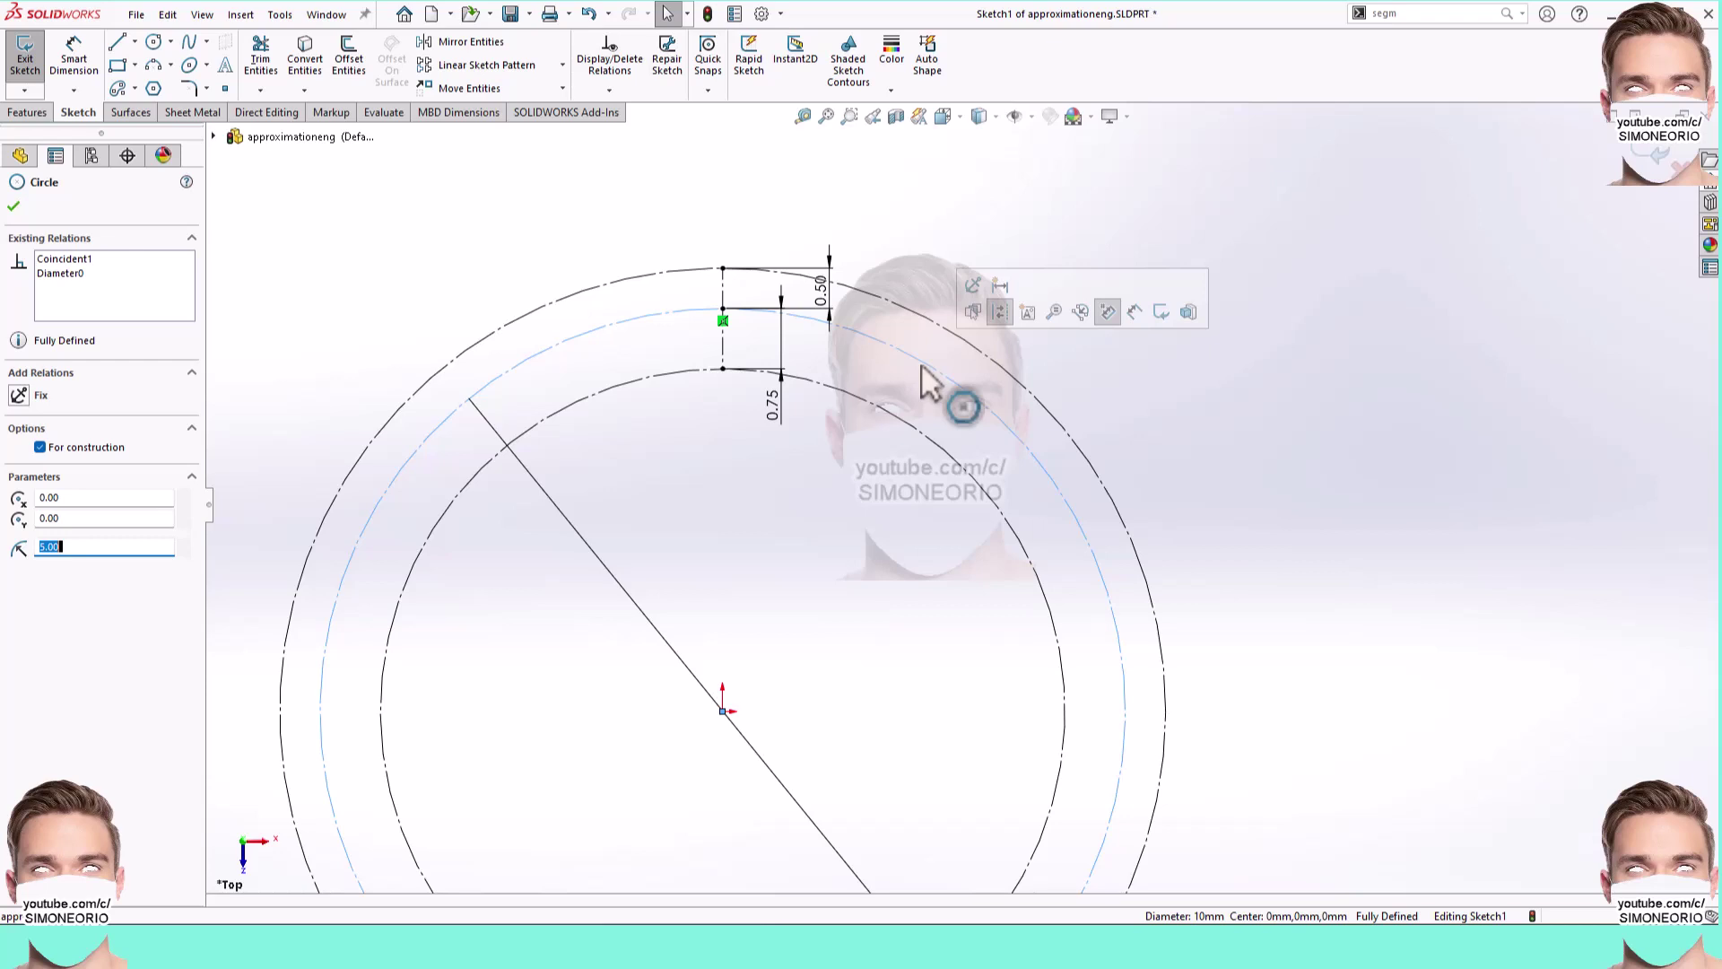
Step: Use the Segment command to split the 10 mm circle into 20 sketch segments
left_click(1409, 15)
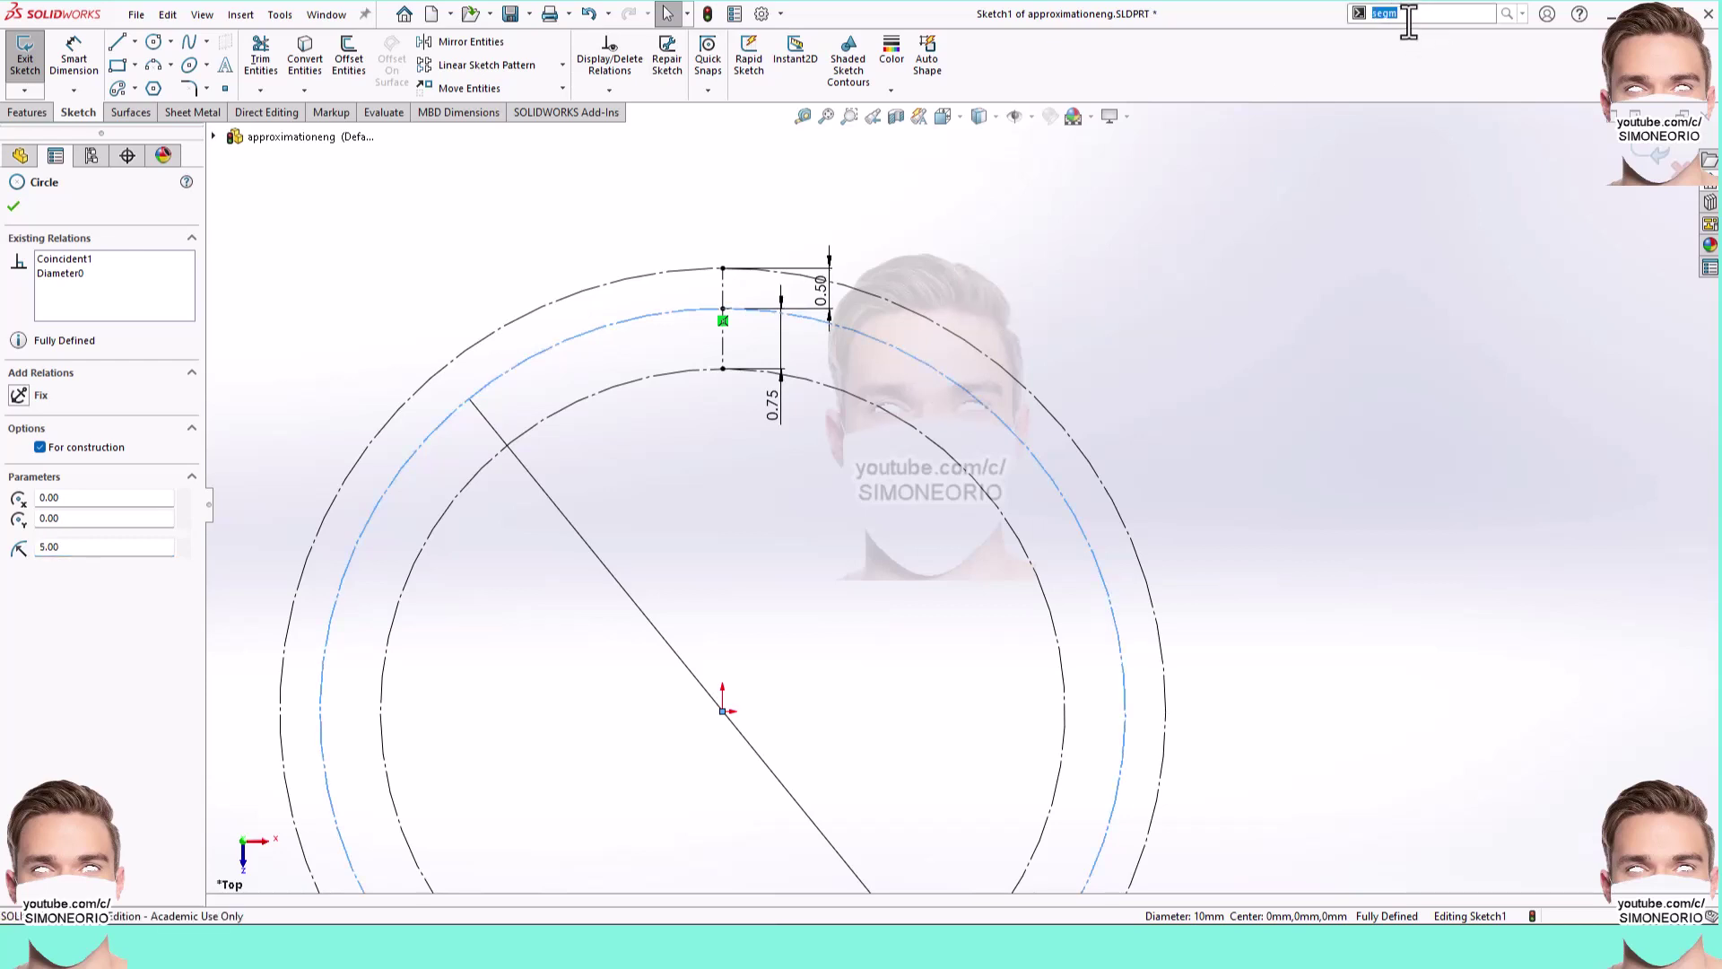
type("segmen")
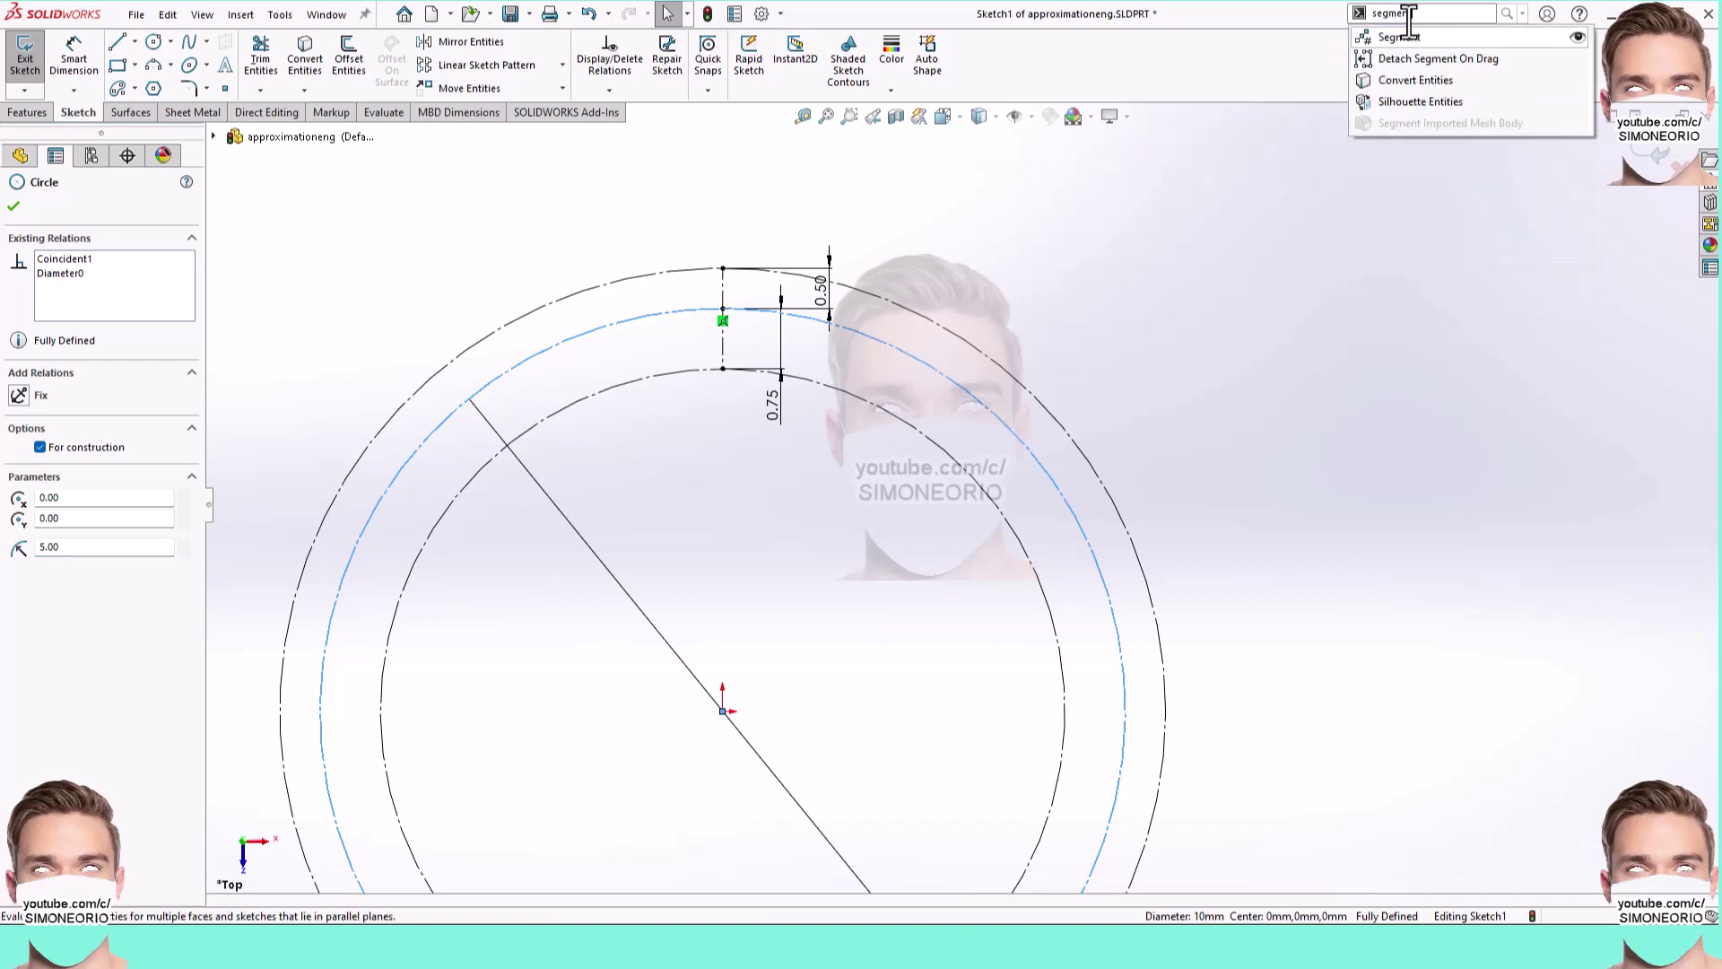
left_click(1386, 45)
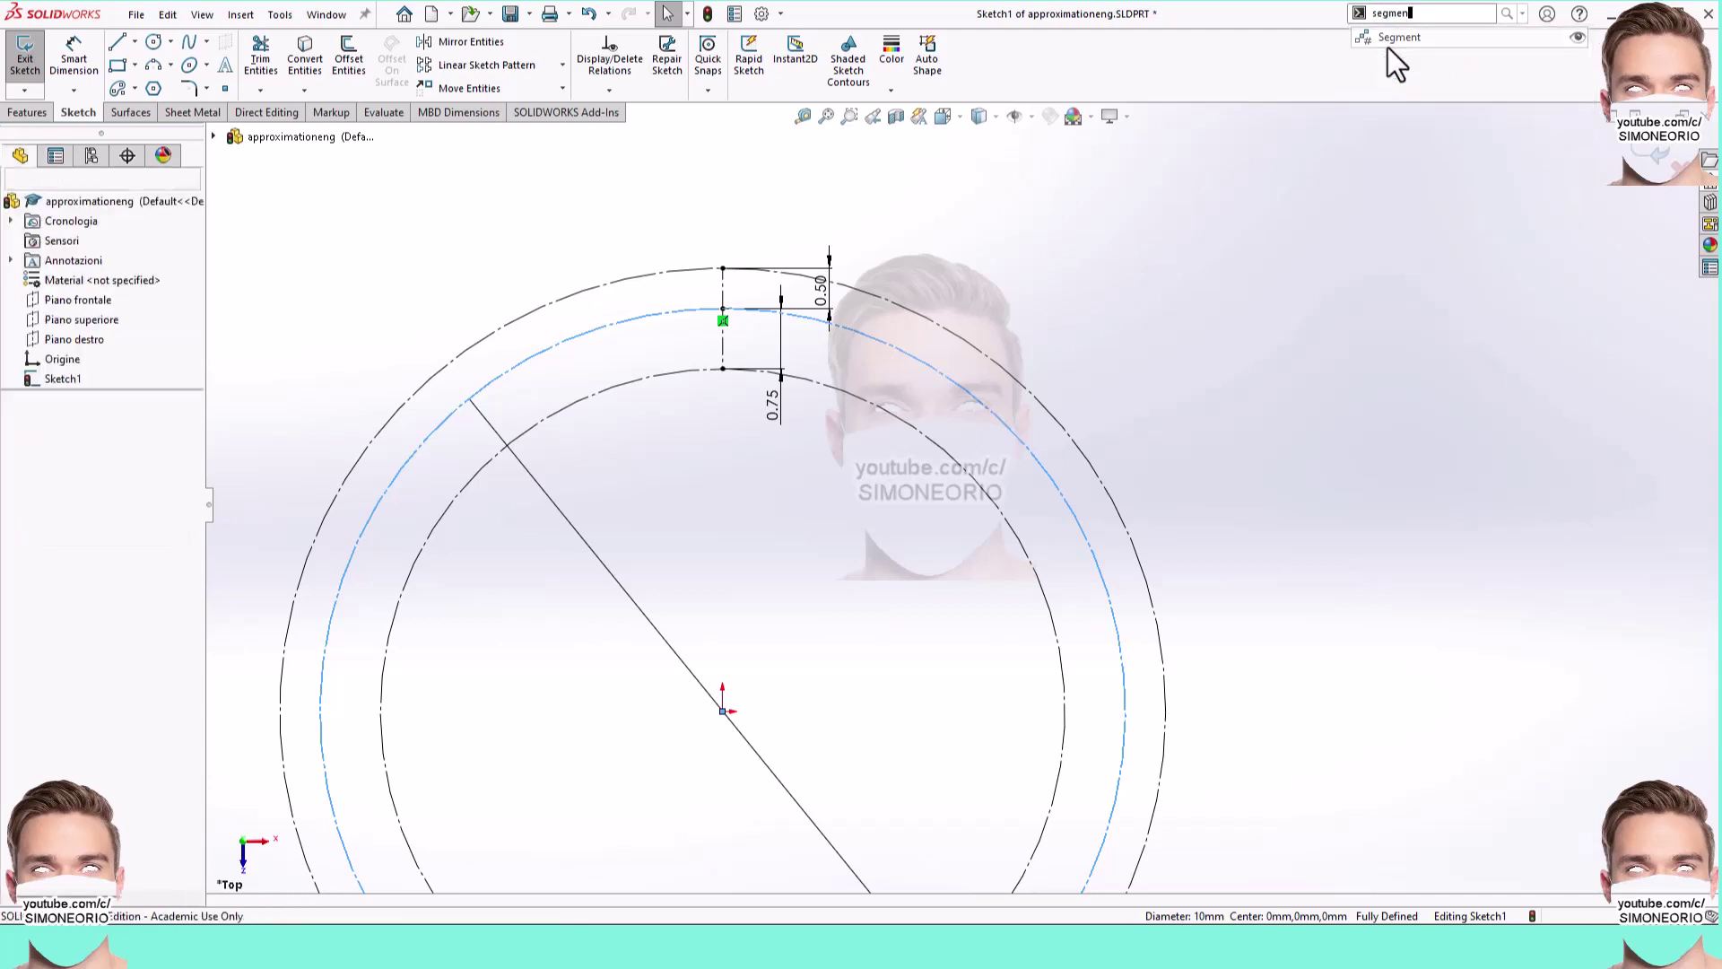
left_click_drag(63, 289, 4, 292)
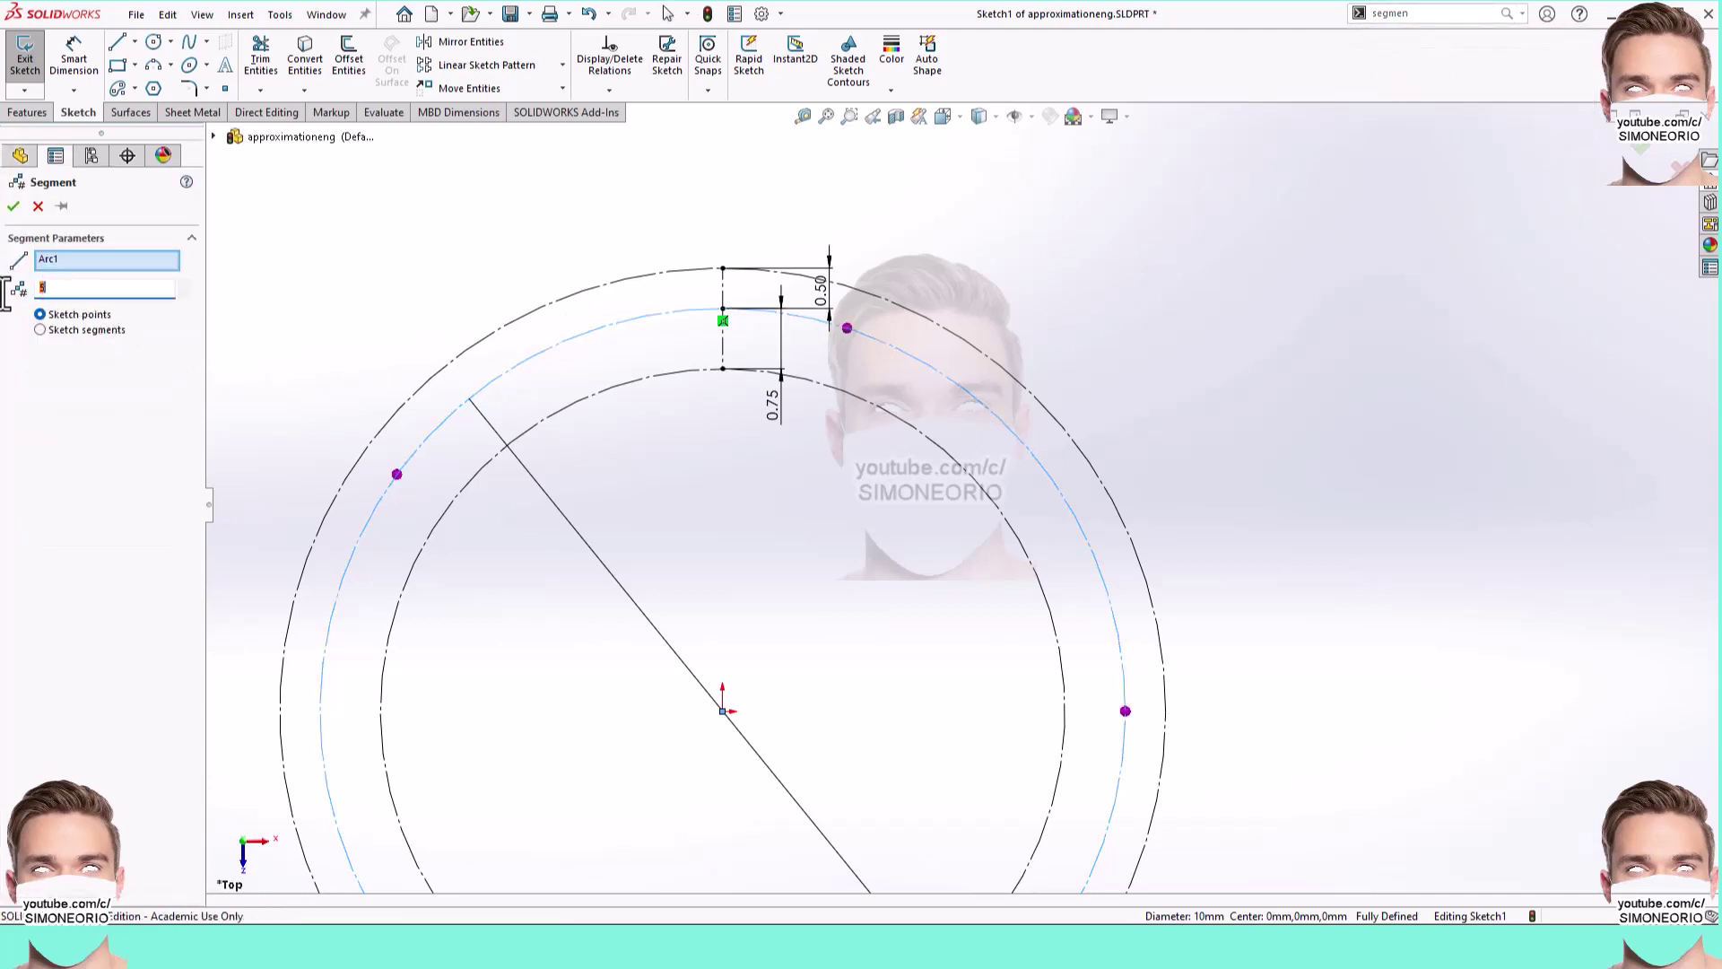
type("20")
left_click(45, 324)
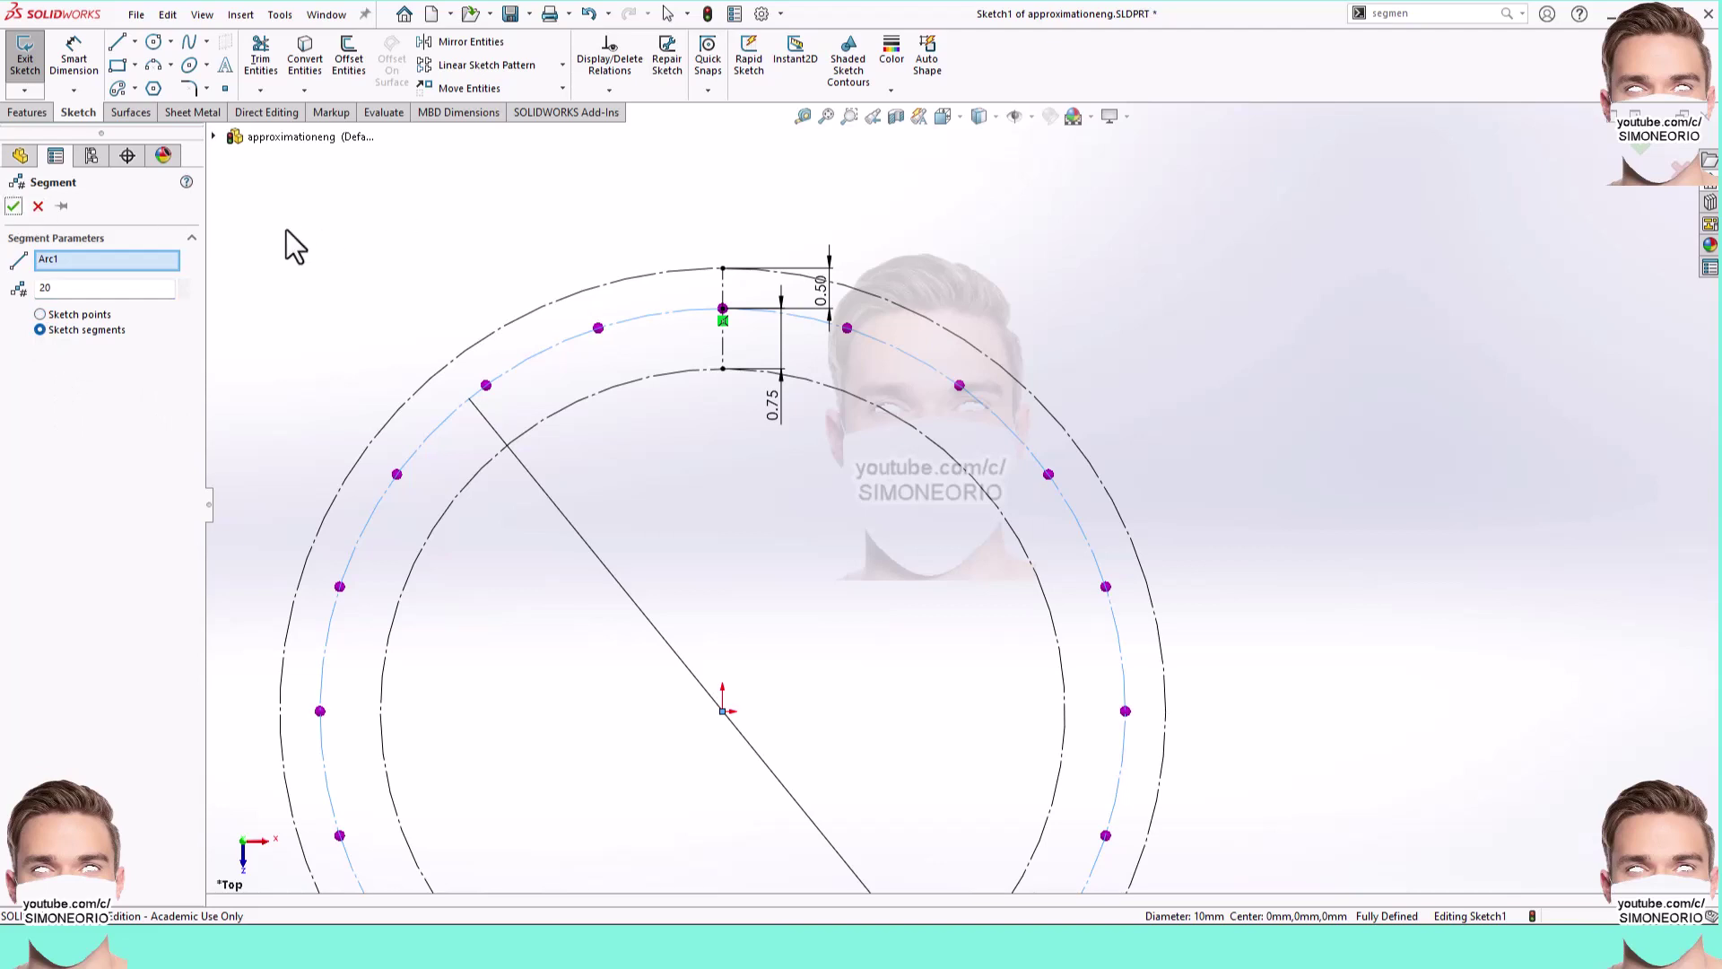
left_click(14, 207)
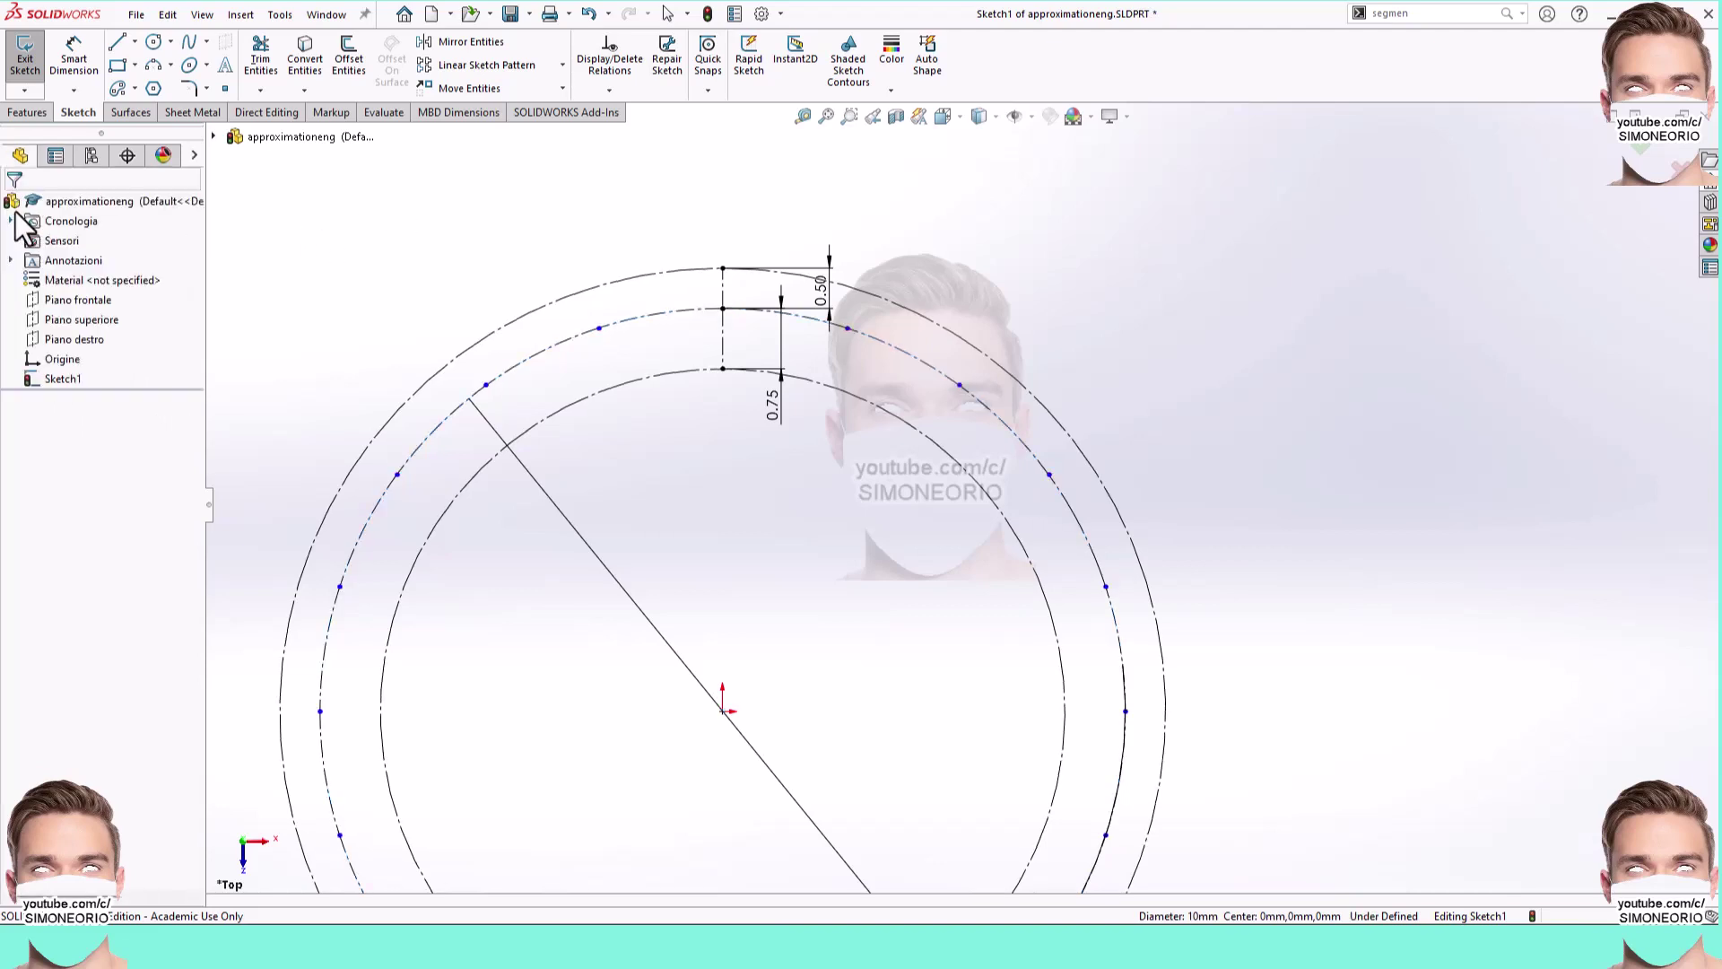
Step: Rotate the division points and make one horizontal with the tooth's corner point
left_click(847, 329)
left_click_drag(884, 350, 897, 355)
scroll(664, 341, "down", 2)
left_click(676, 331)
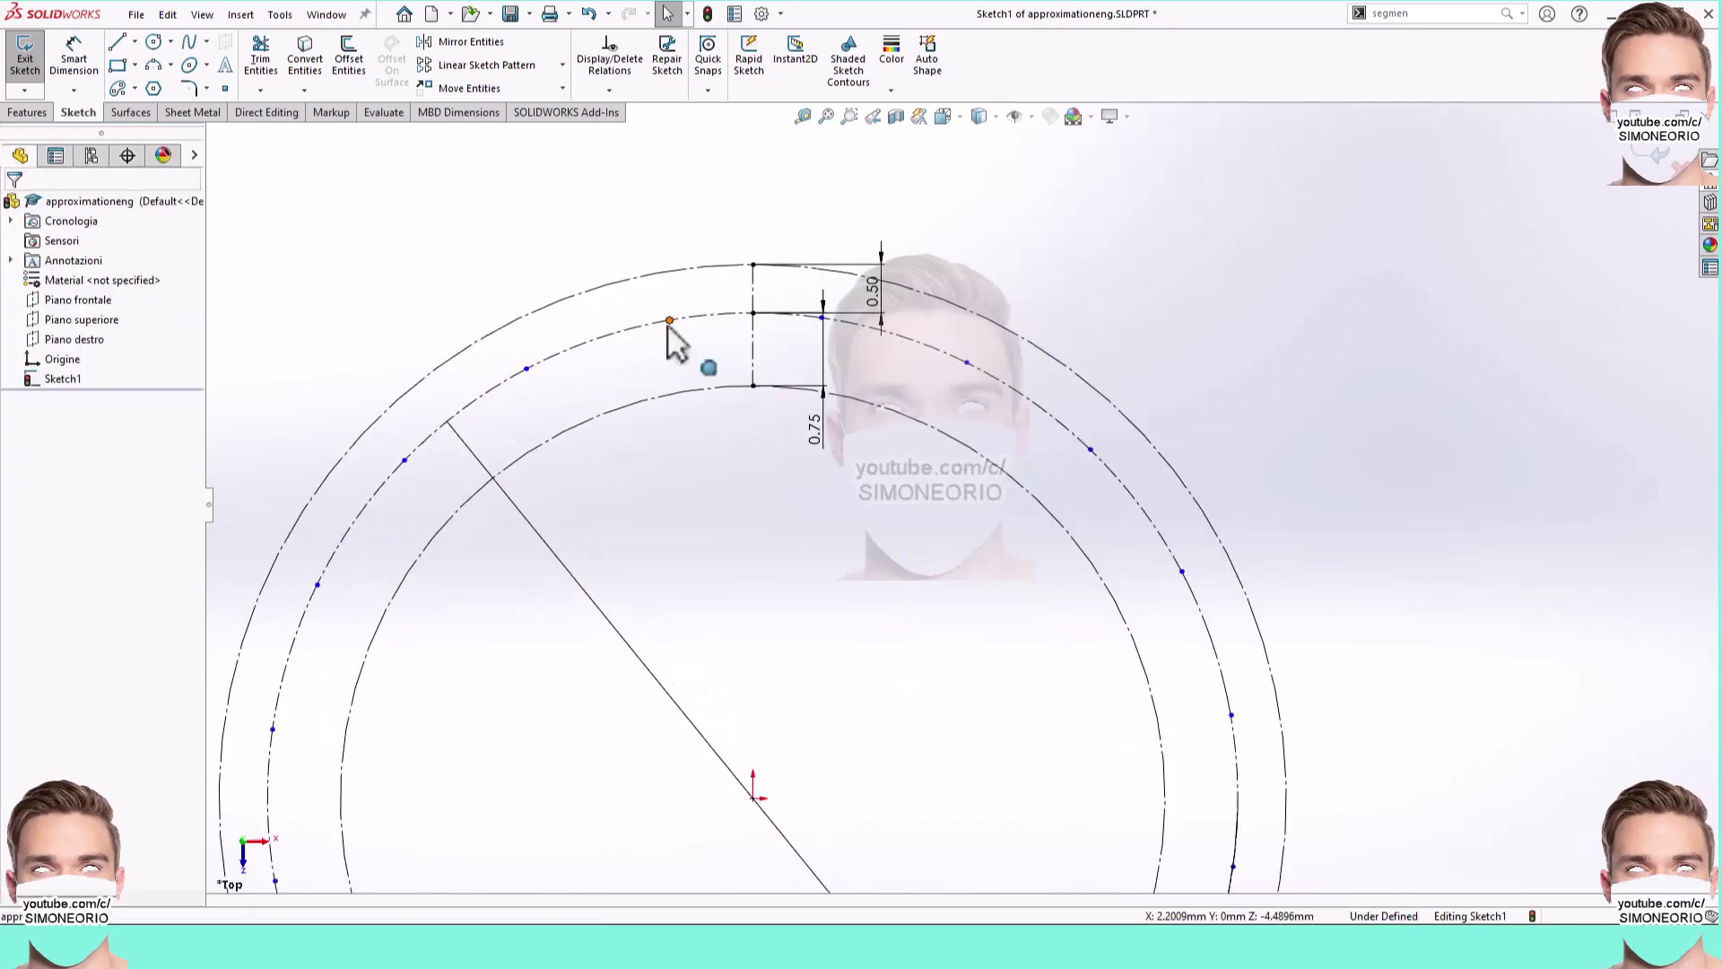
left_click(670, 320)
left_click(821, 318, "ctrl")
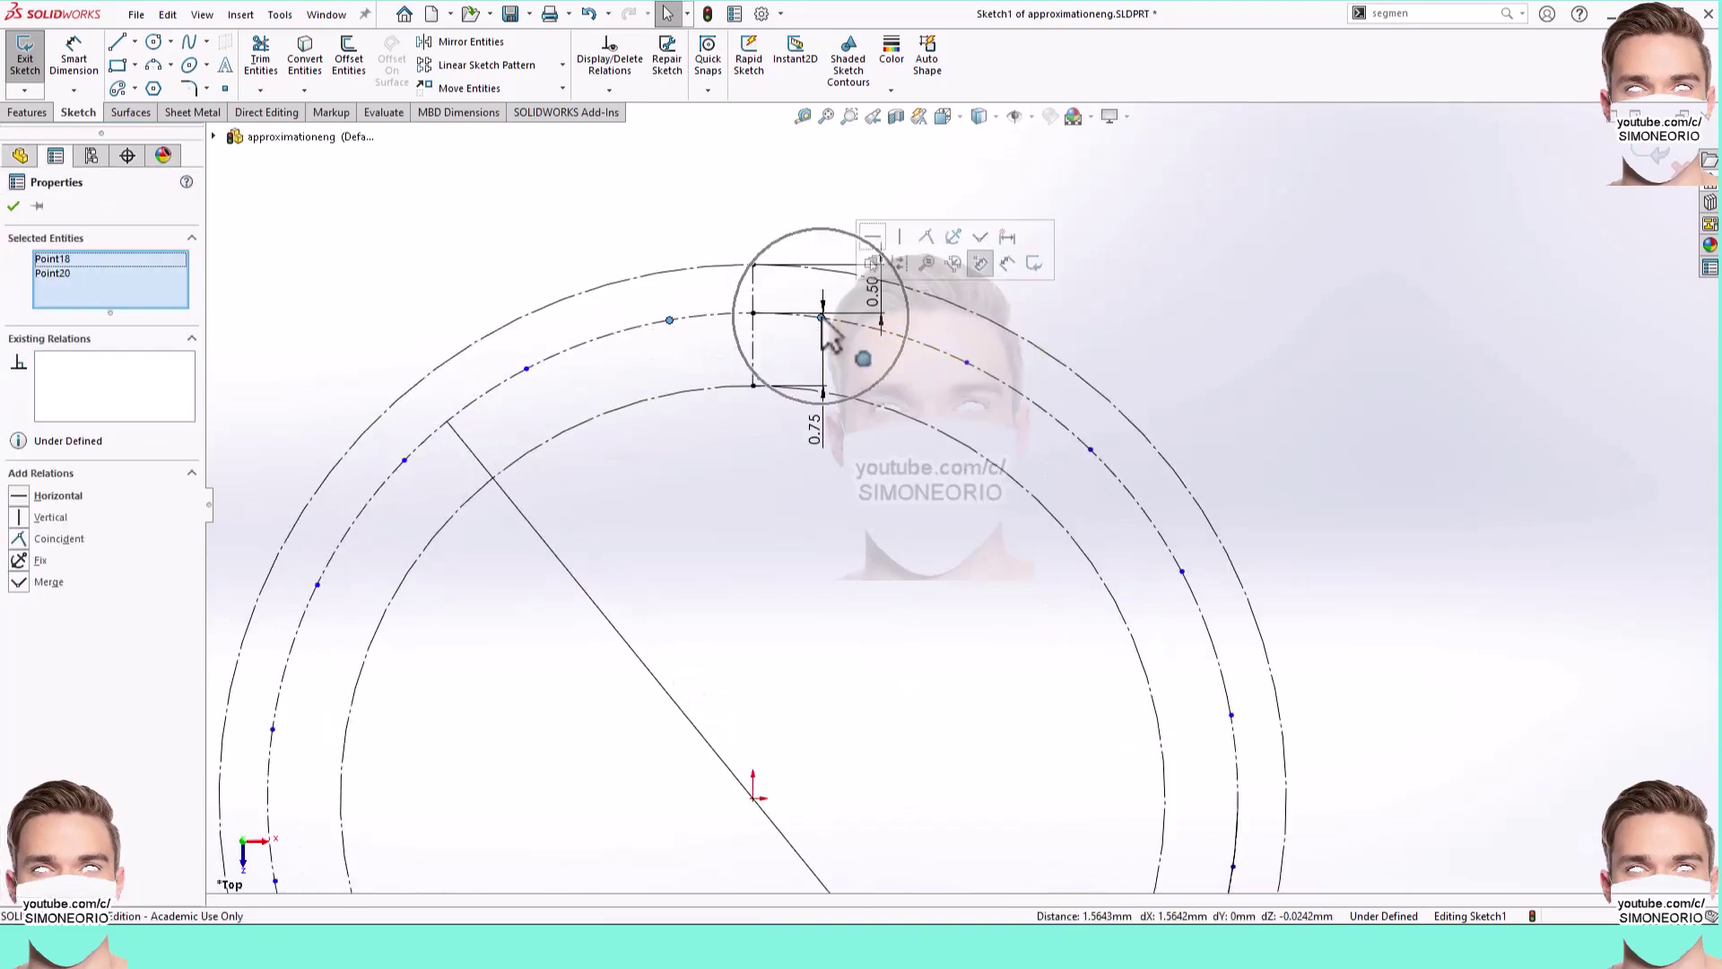
left_click(877, 238)
left_click(784, 224)
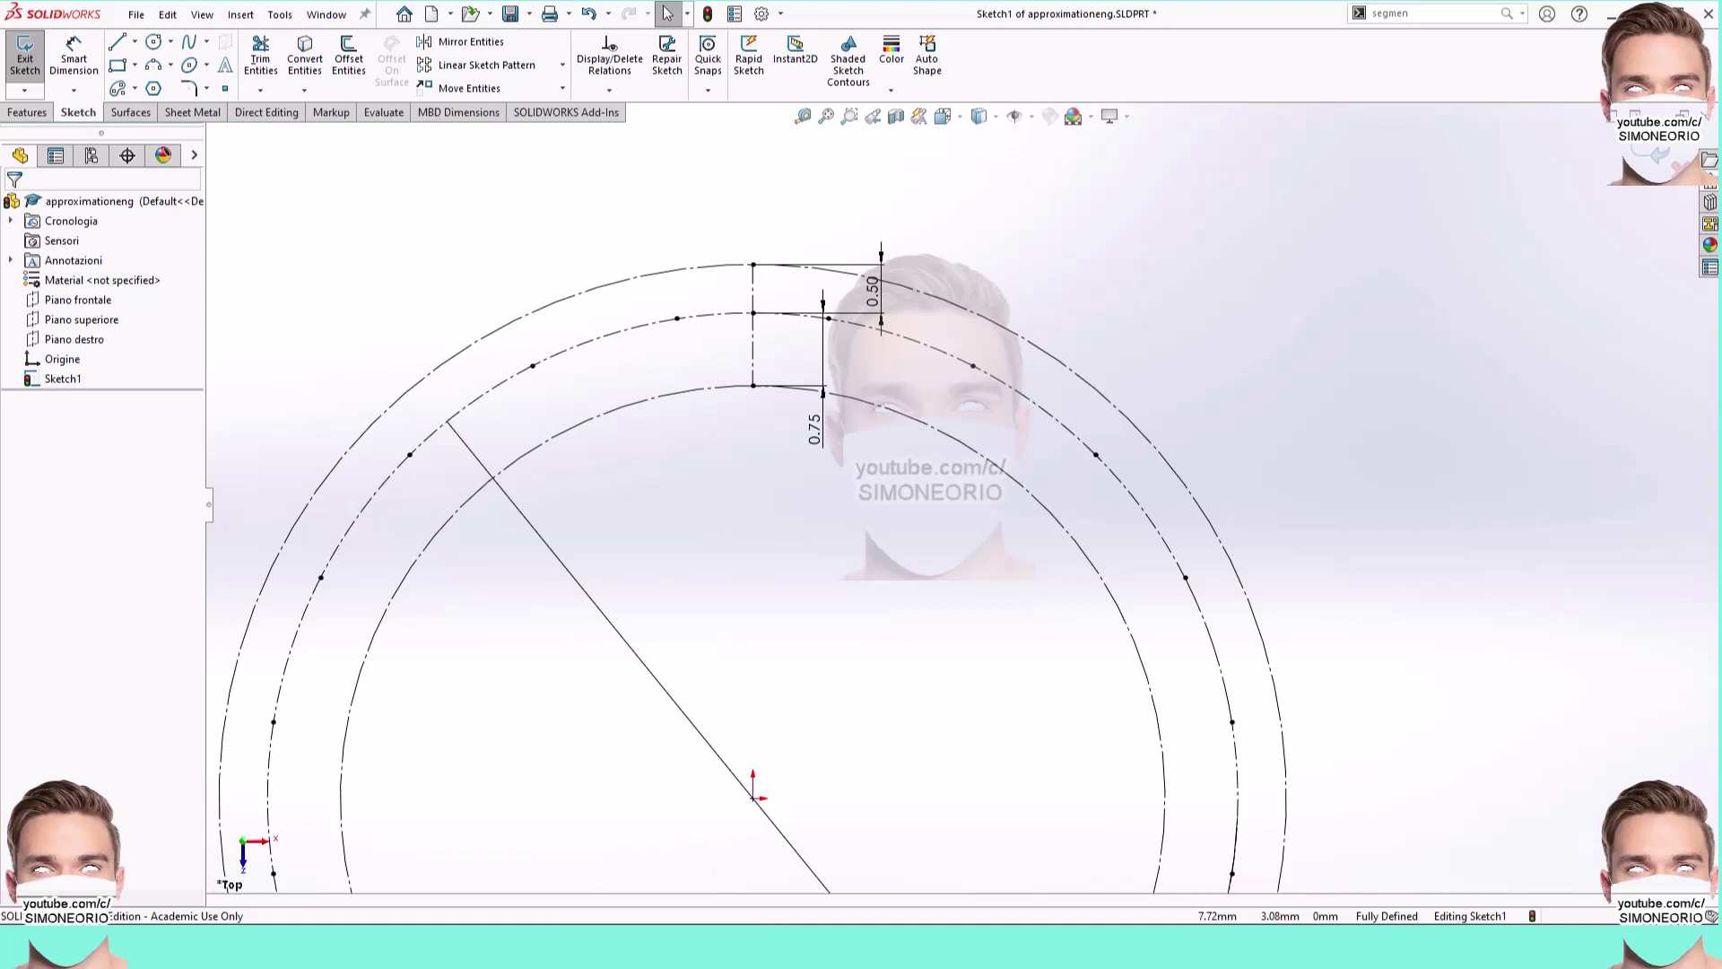
left_click(32, 112)
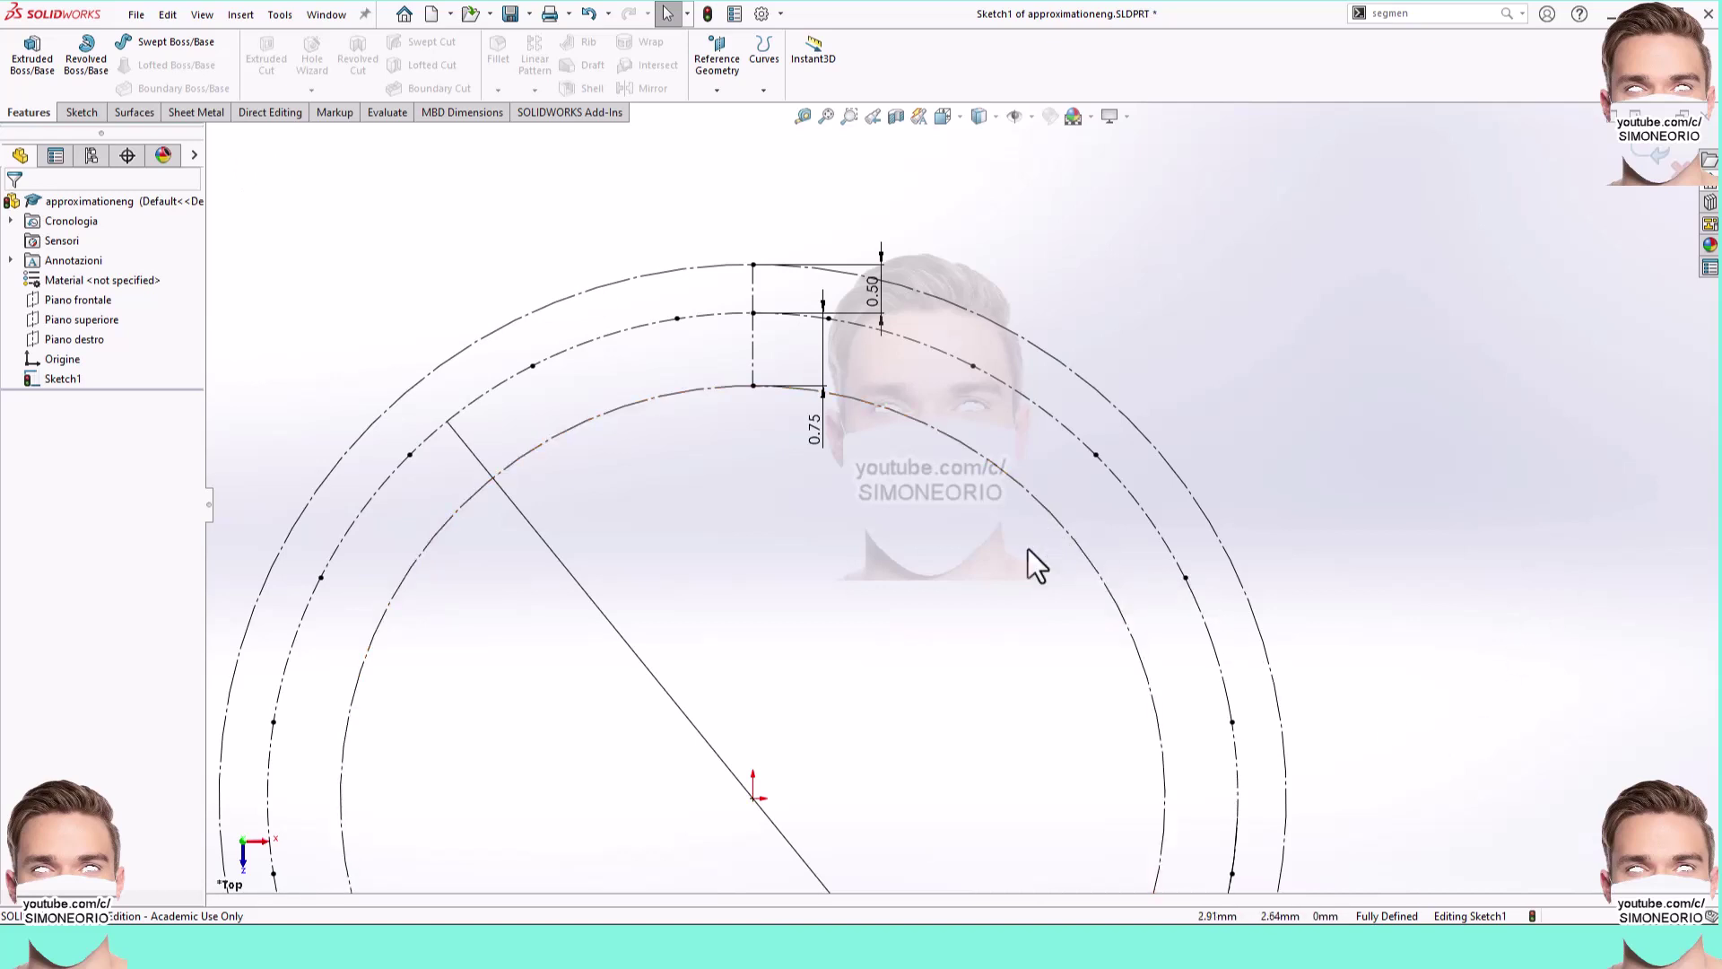
scroll(846, 373, "down", 1)
scroll(848, 394, "down", 1)
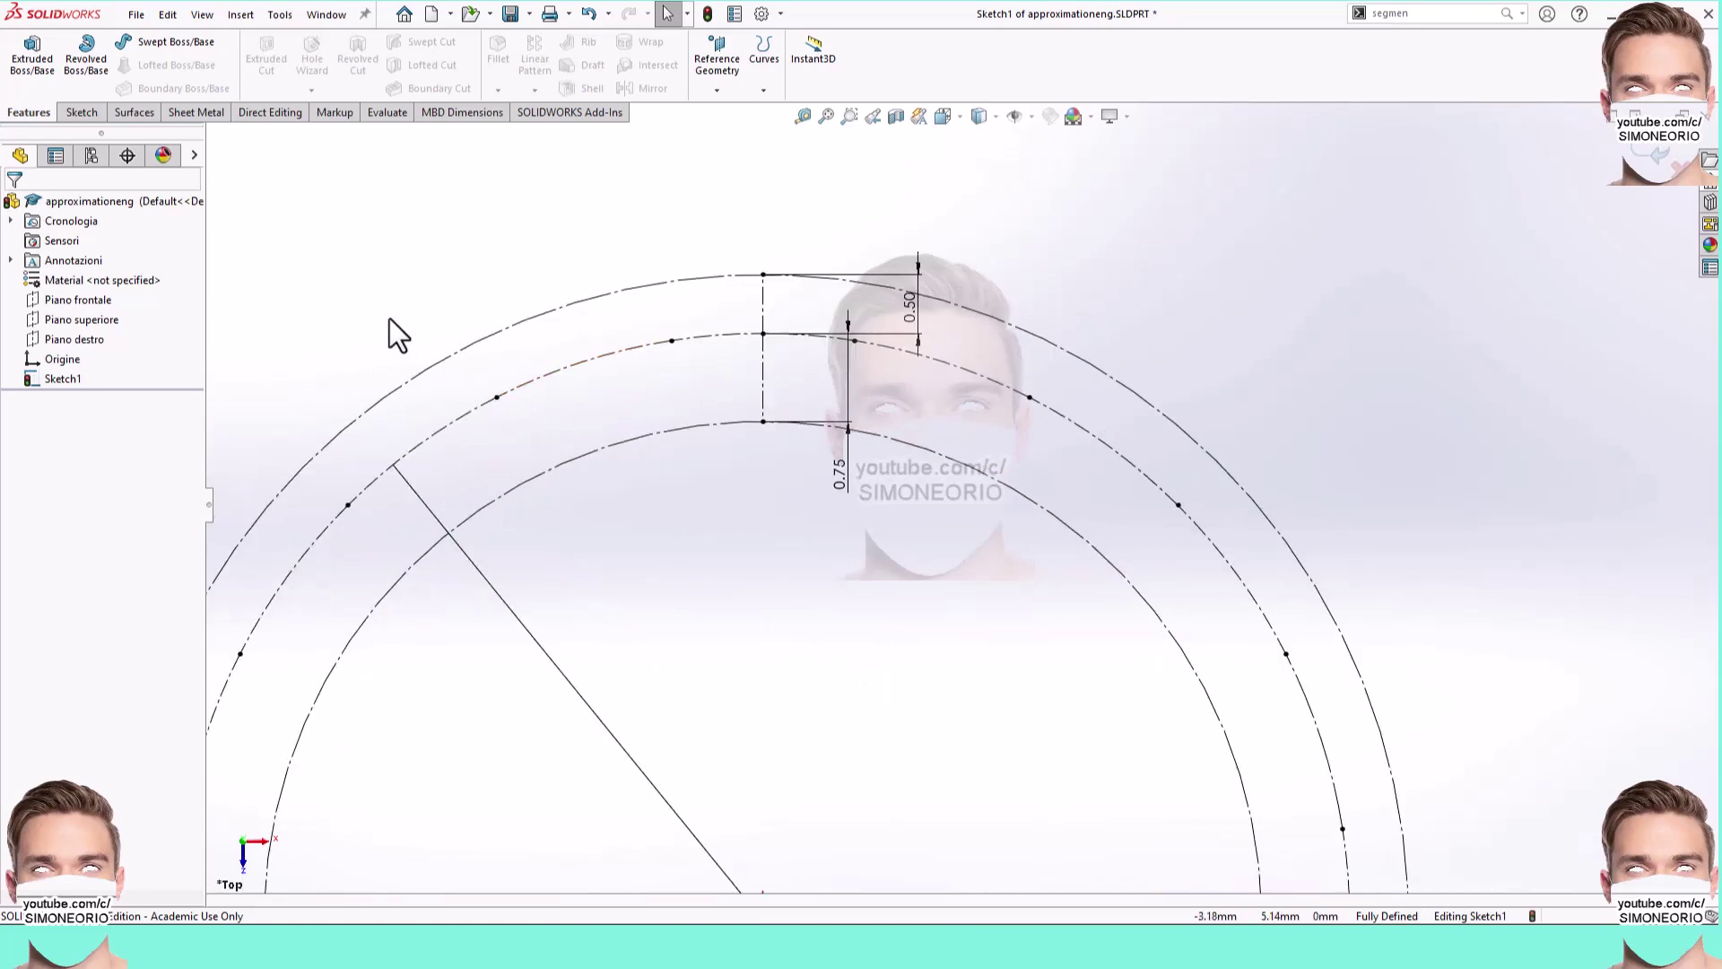
left_click(82, 113)
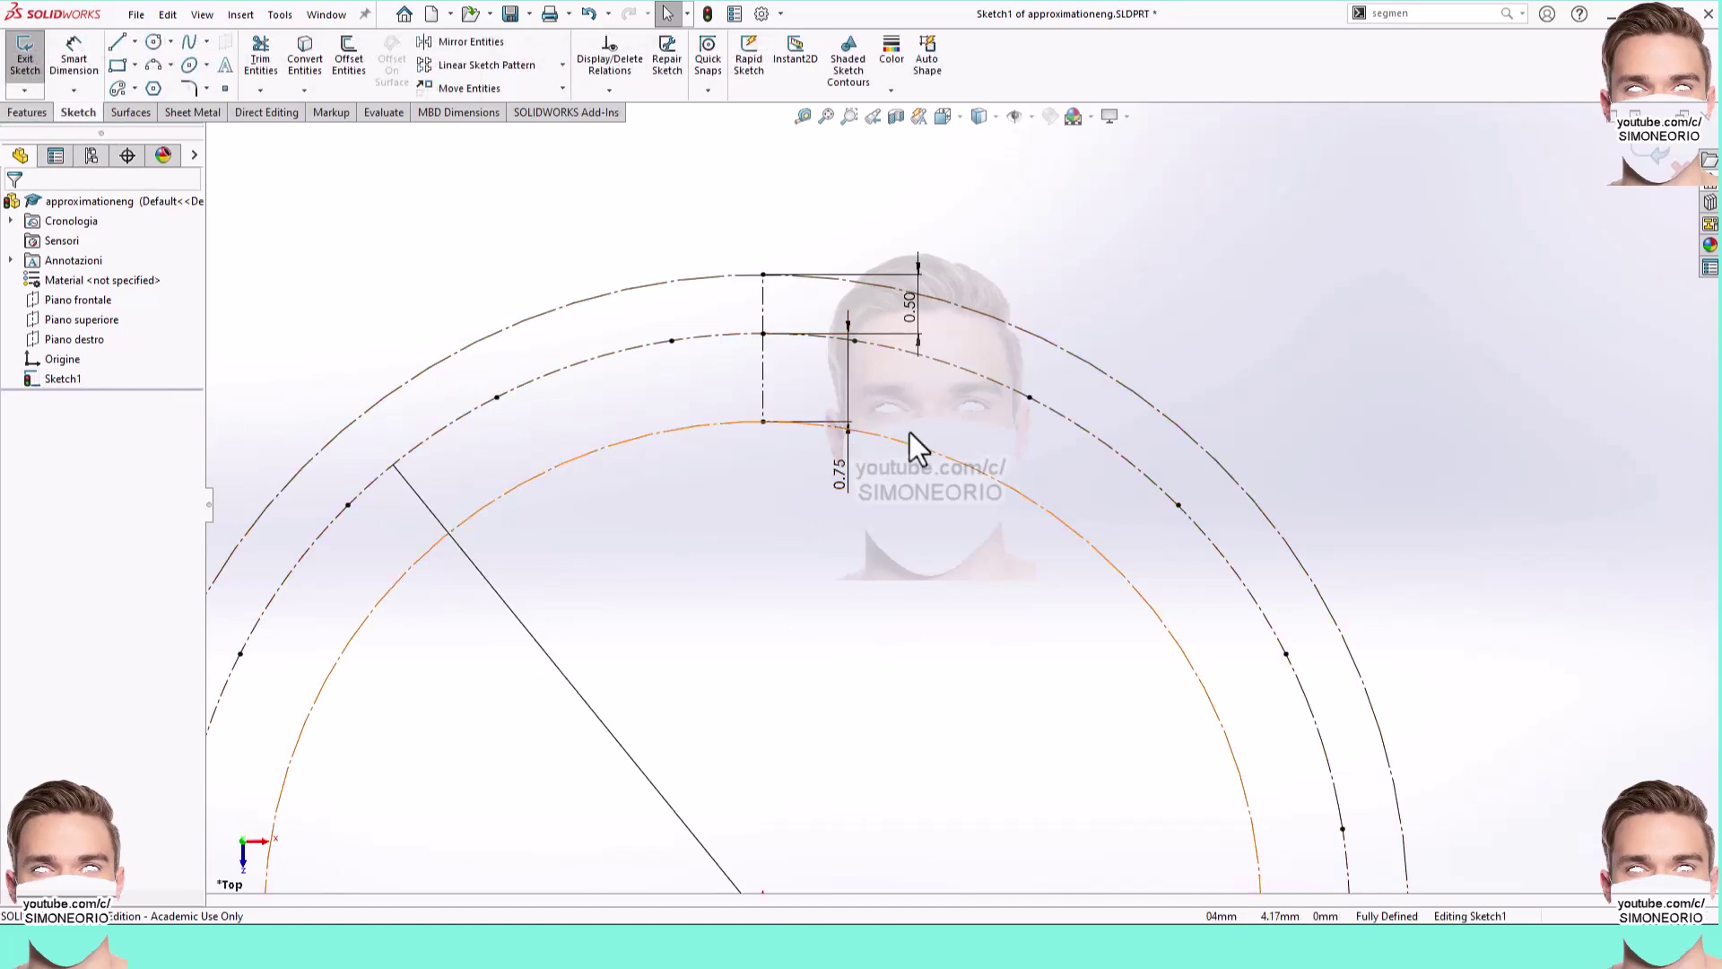
left_click(197, 41)
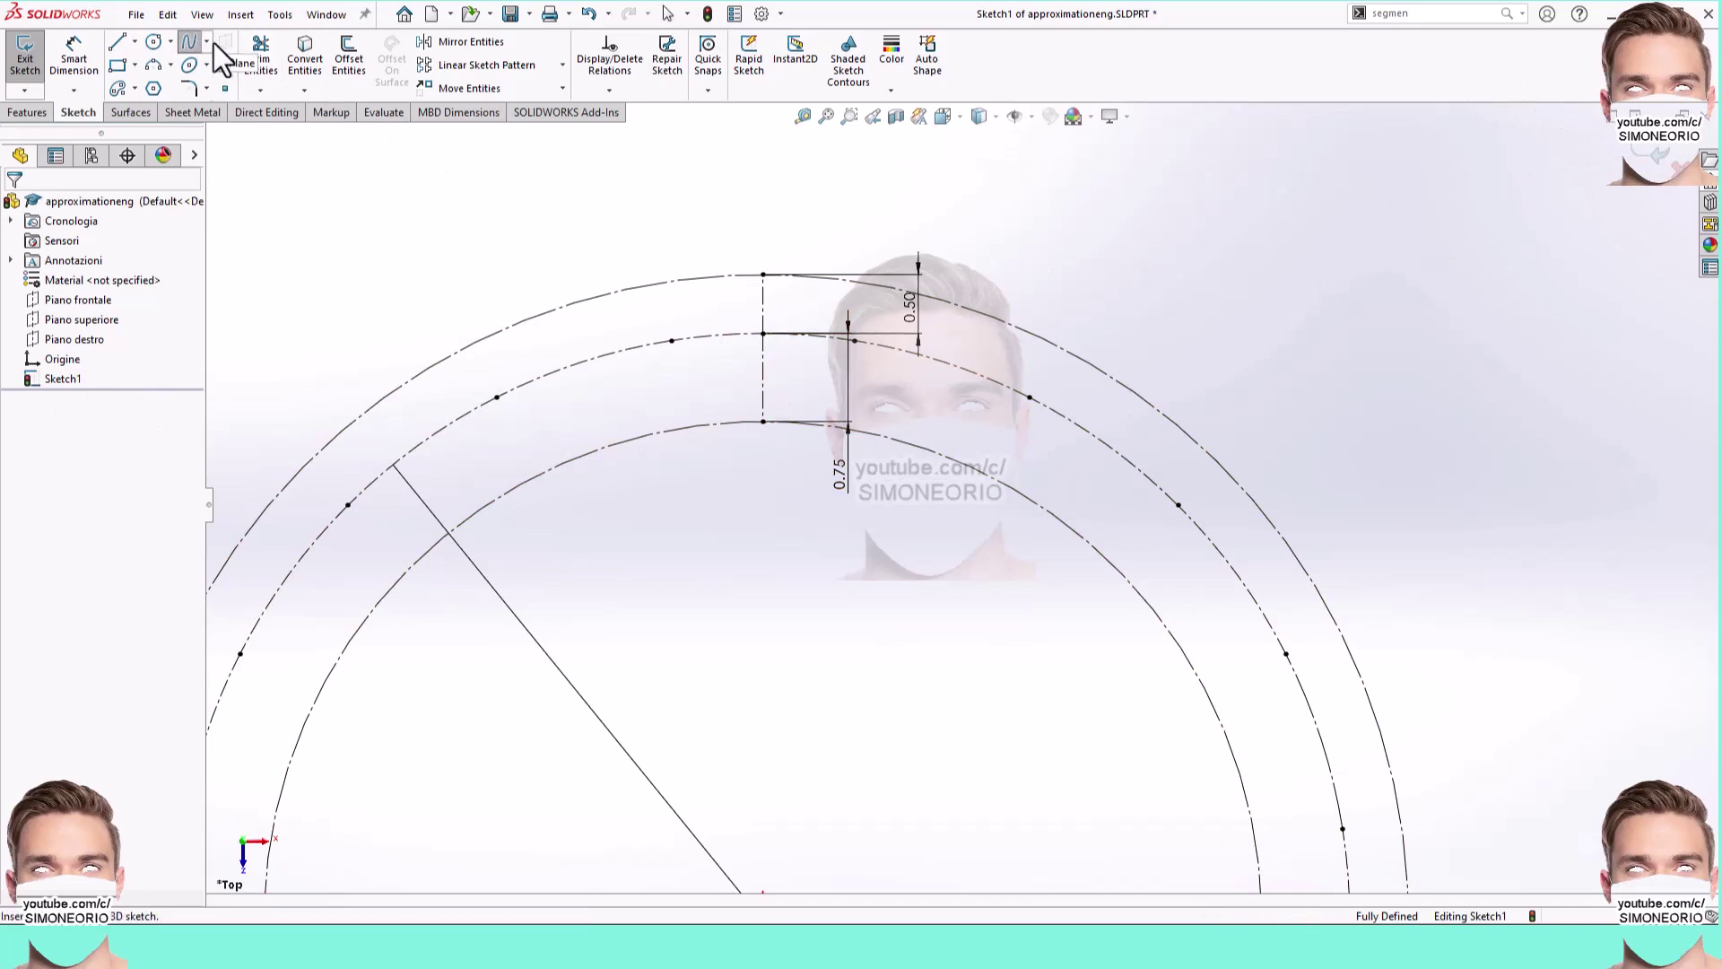
Step: Browse the spline type list, then cancel the spline tool
left_click(206, 42)
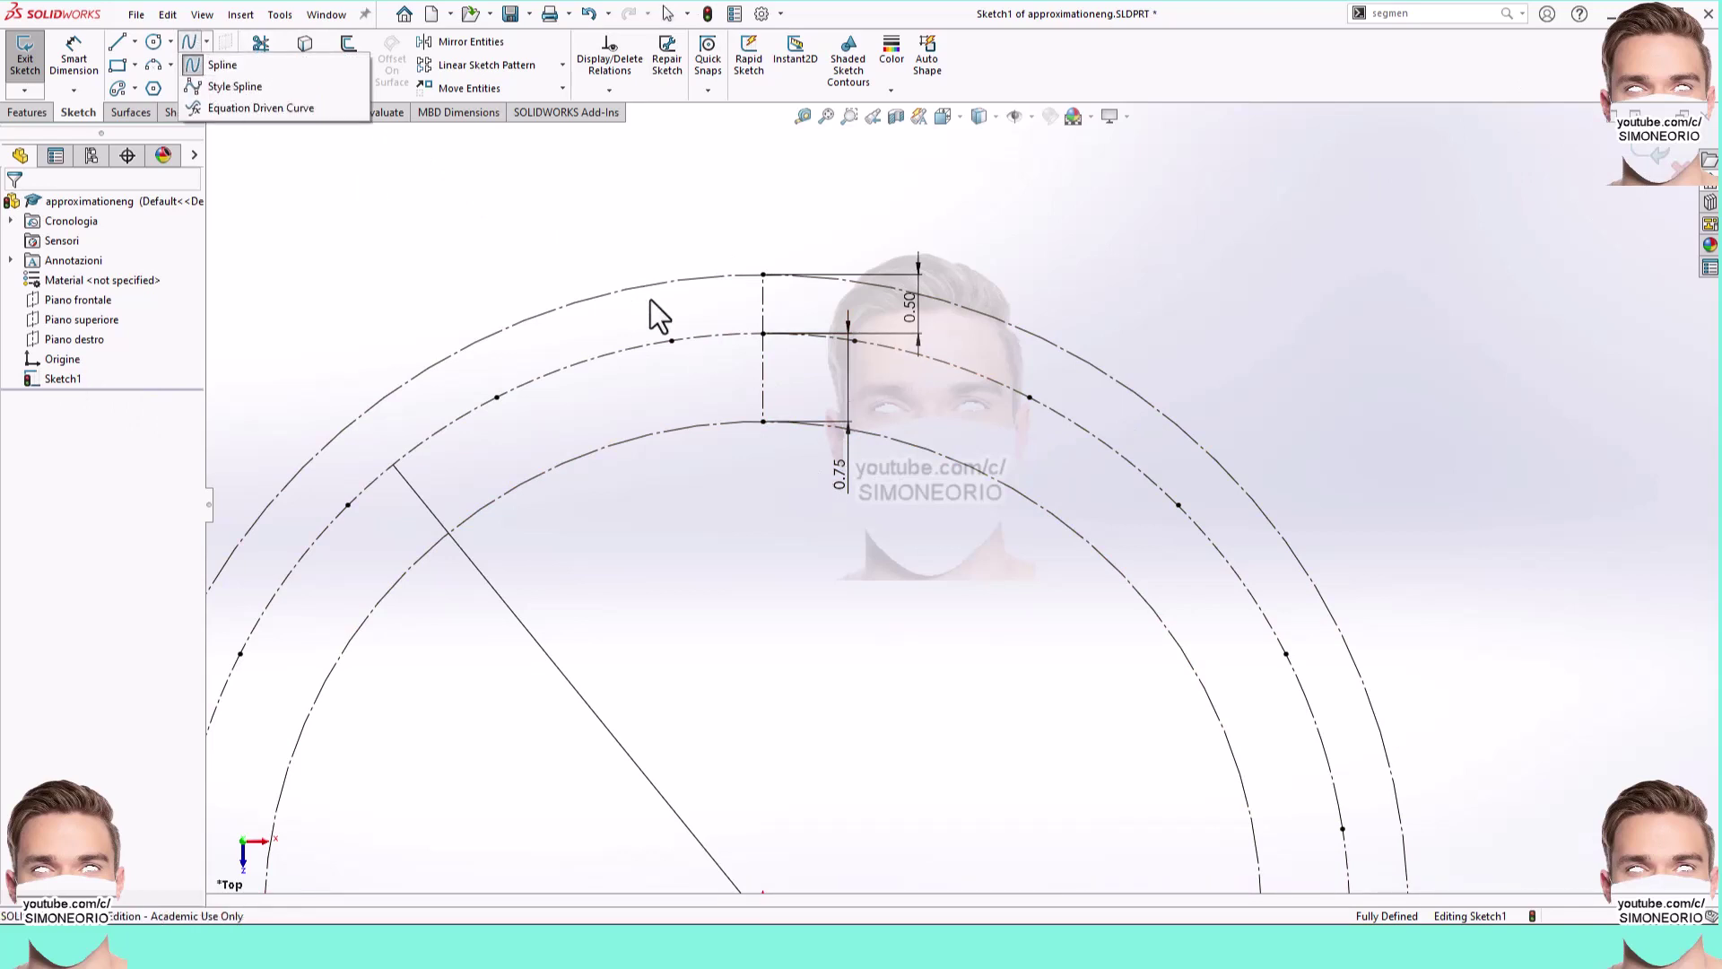
left_click(206, 42)
left_click(215, 65)
key("Escape")
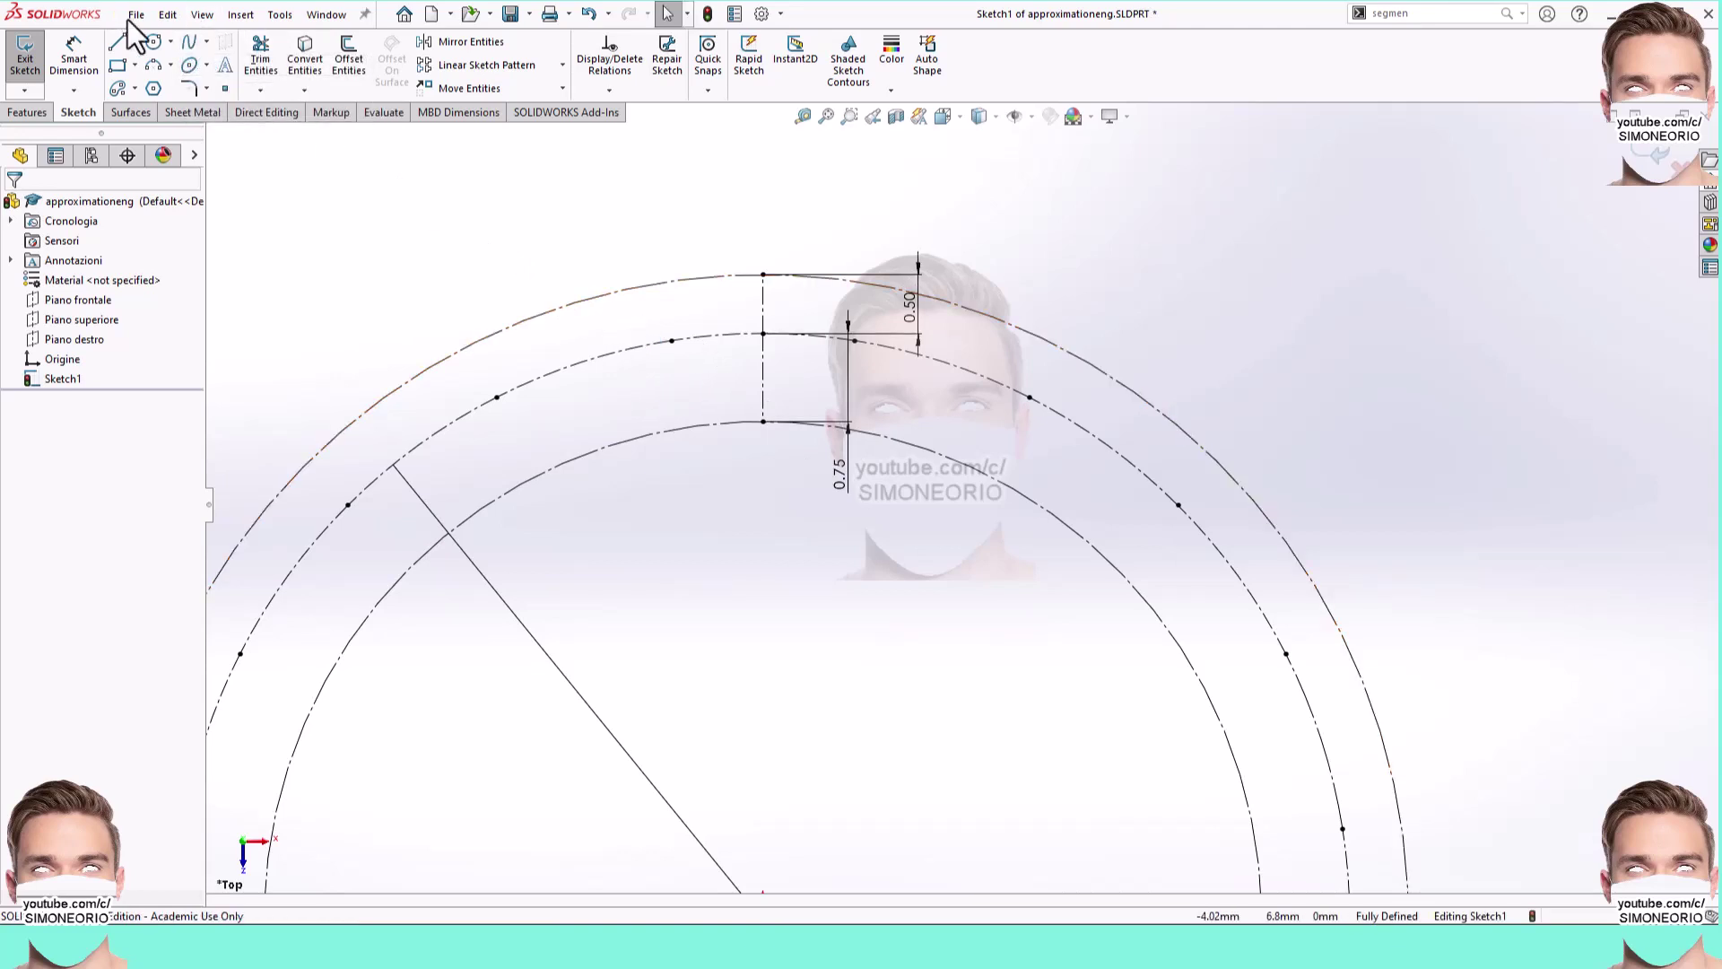
Step: Draw a standard spline from the outer circle through the middle circle to the inner circle
left_click(207, 41)
left_click(215, 65)
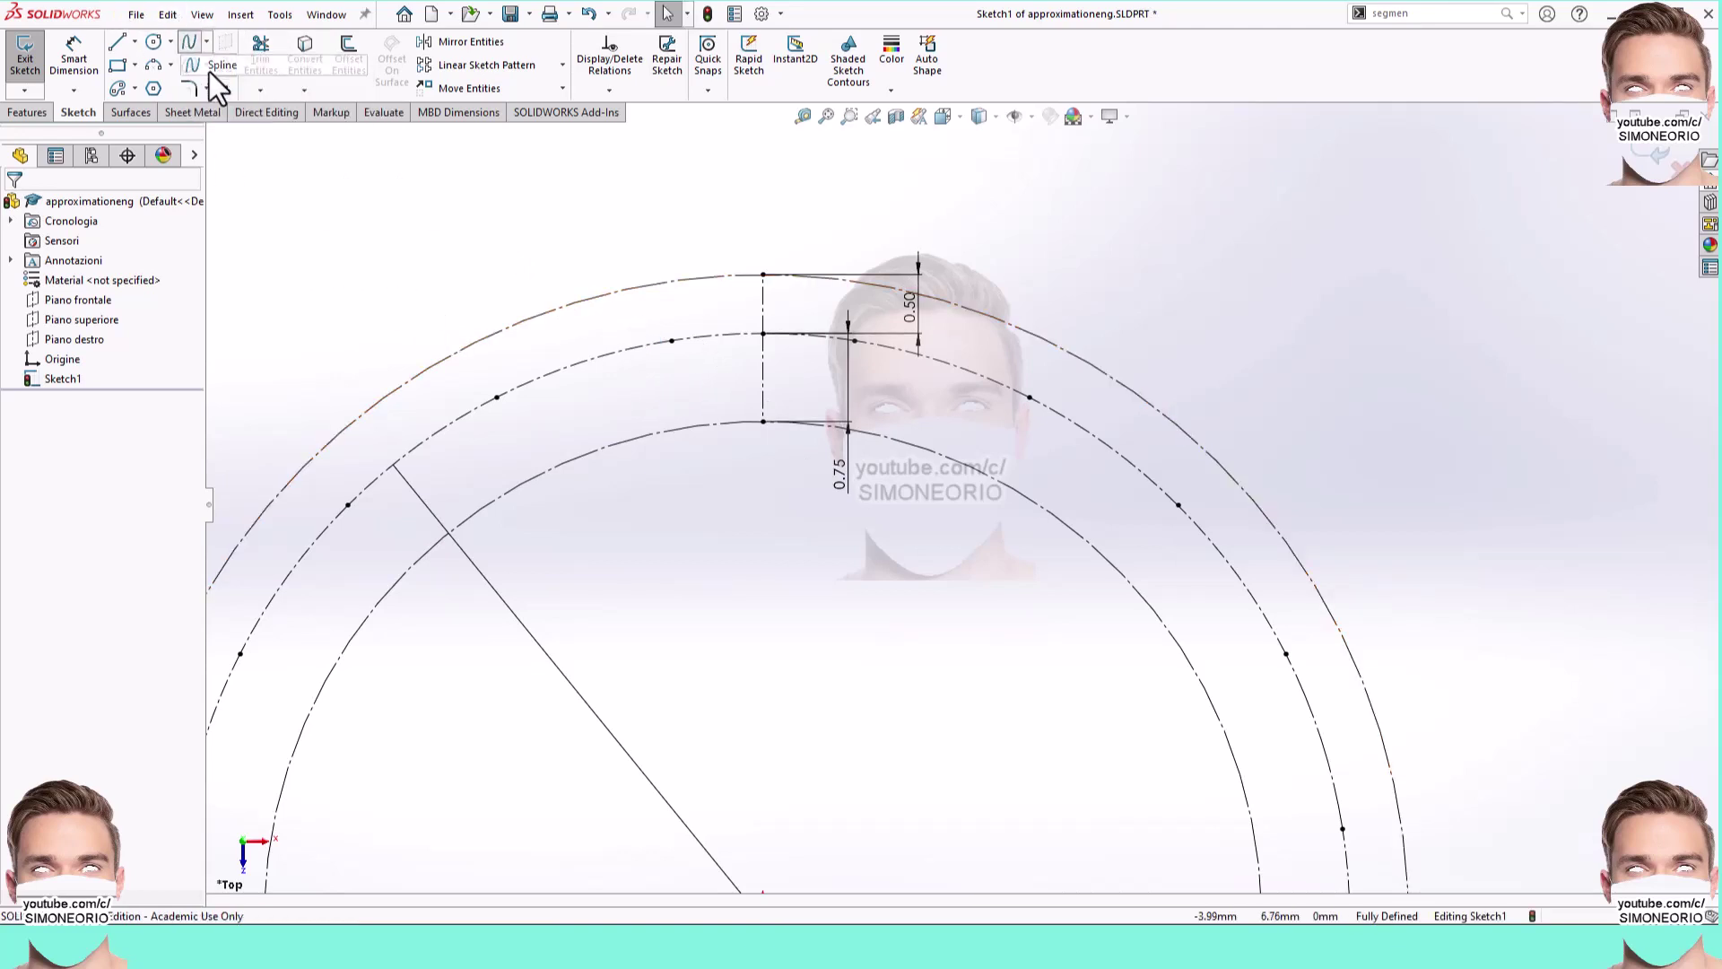
left_click(611, 293)
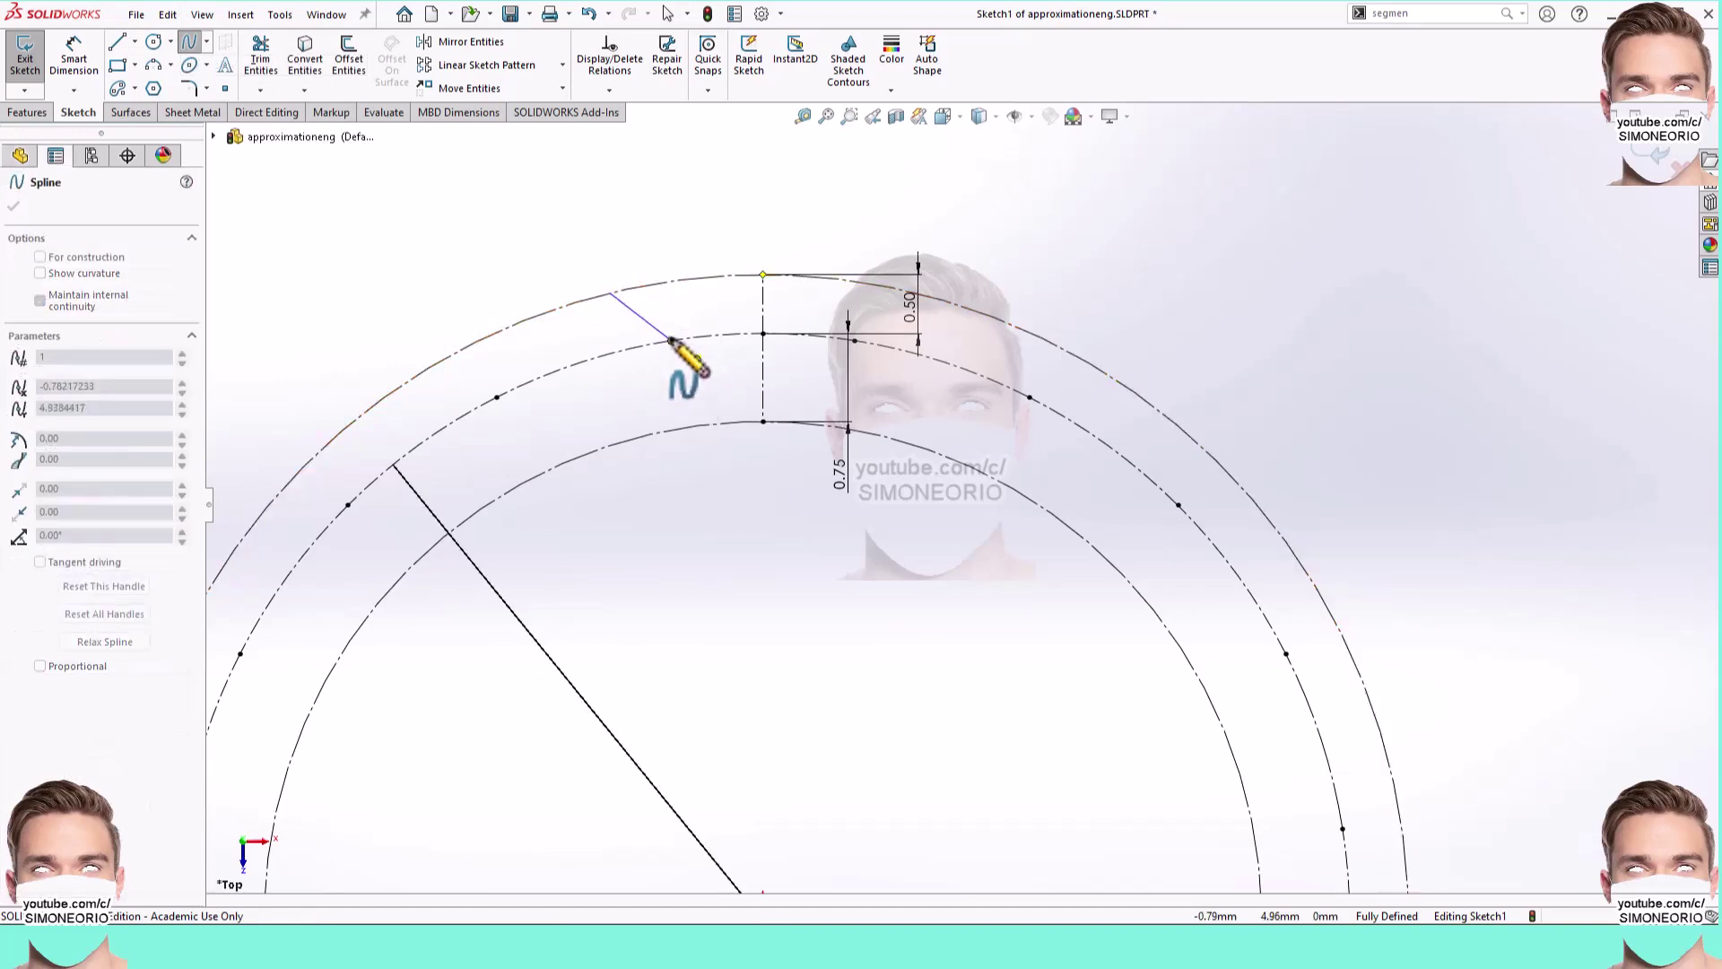
left_click(672, 341)
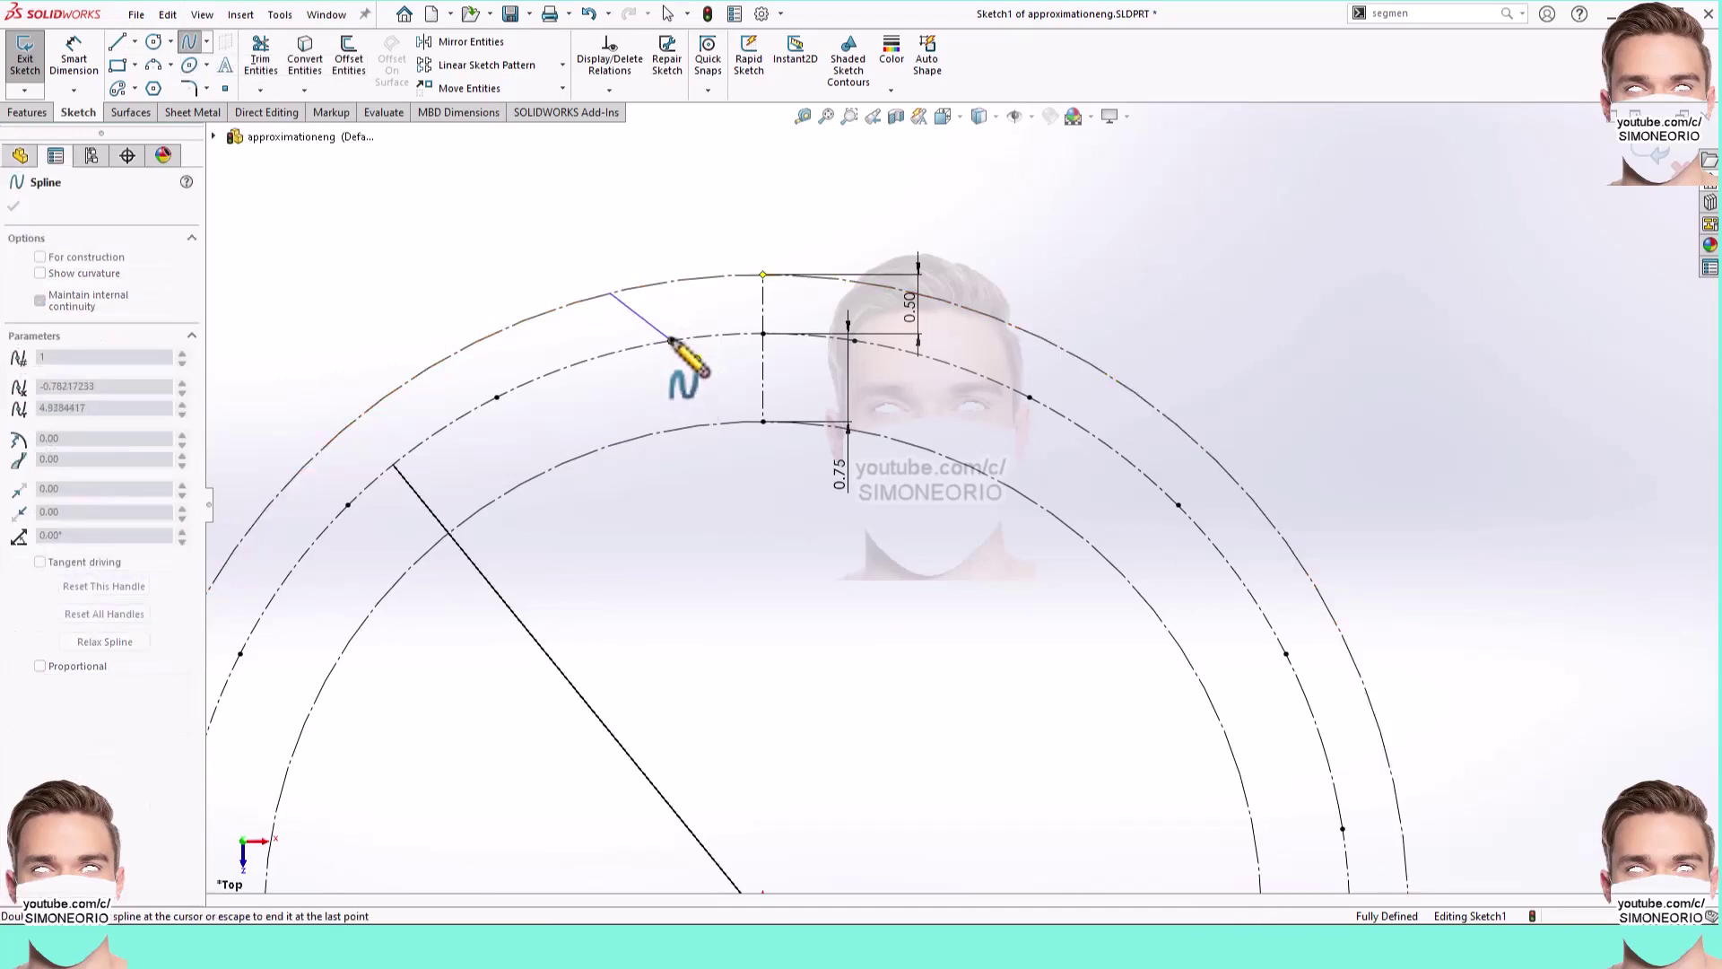
left_click(718, 424)
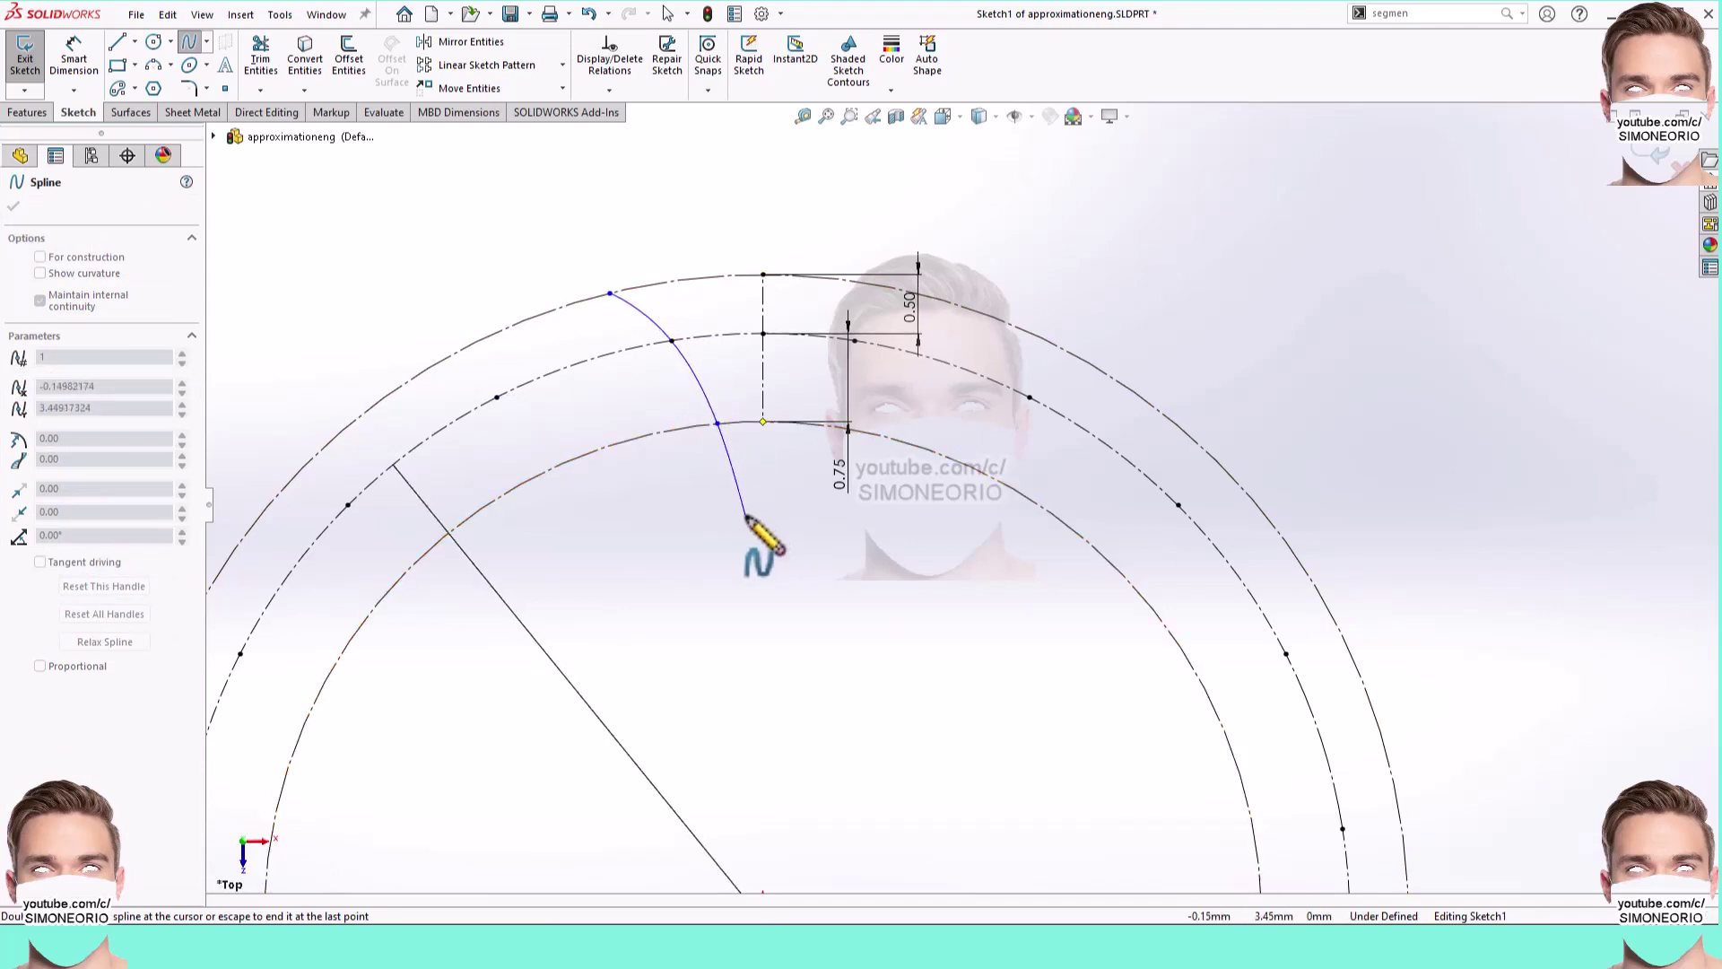
key("Escape")
scroll(758, 462, "up", 3)
scroll(774, 352, "down", 5)
scroll(1013, 486, "up", 6)
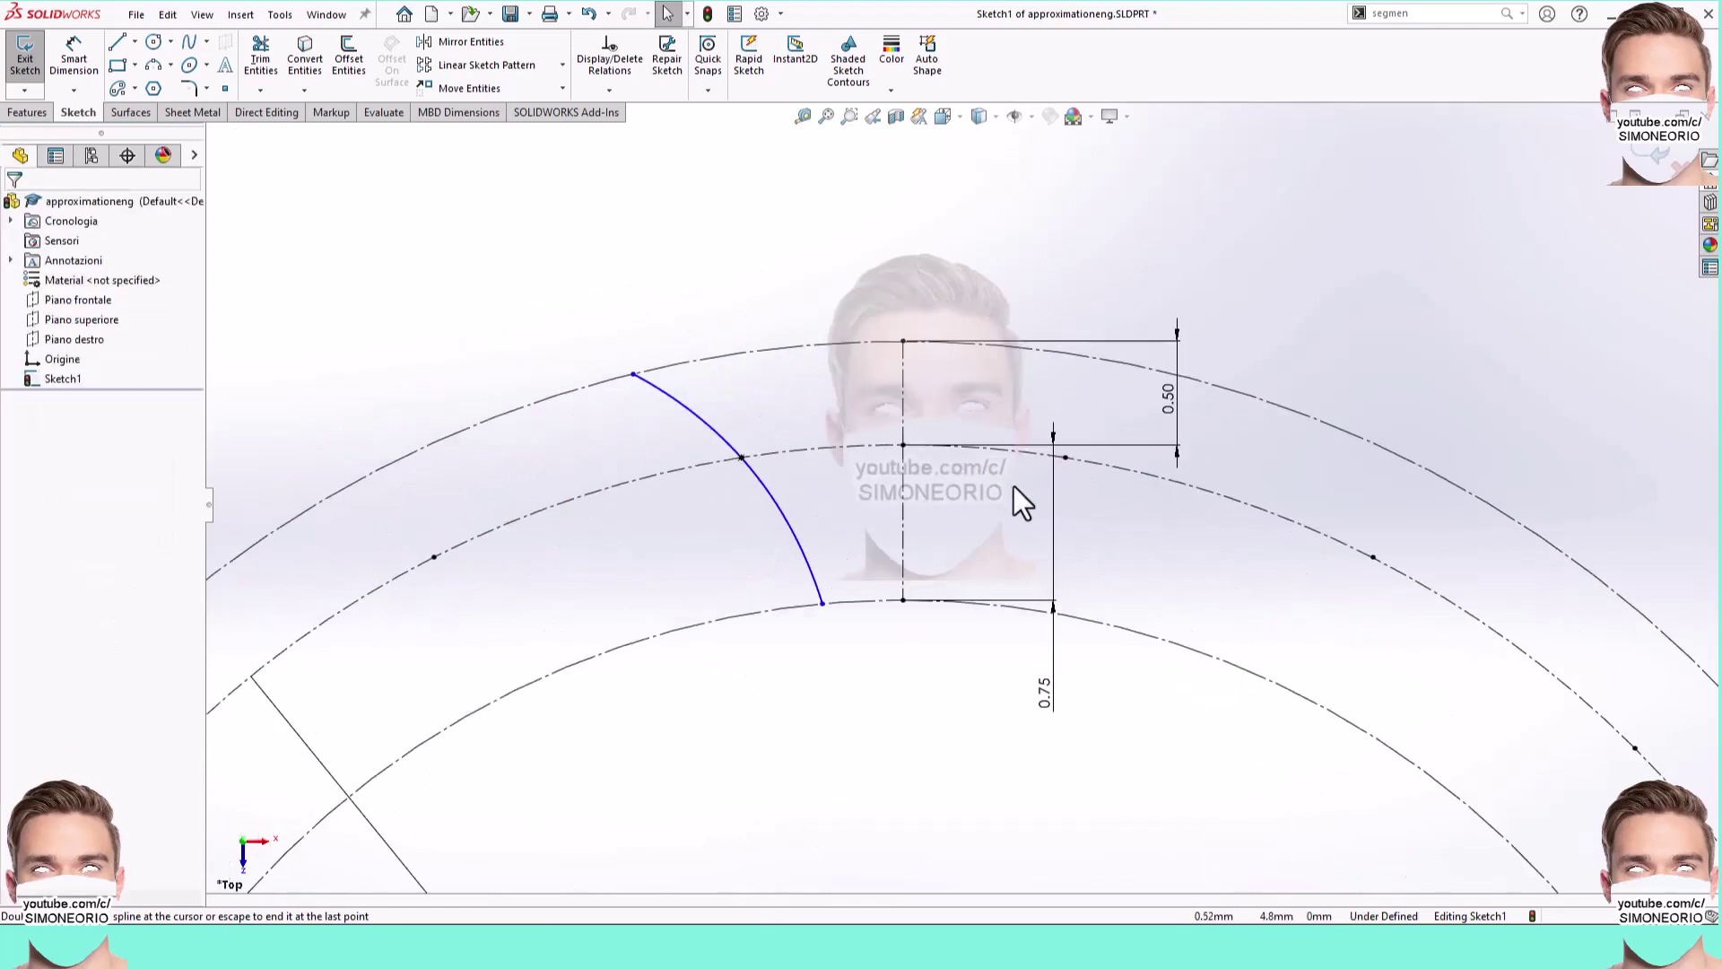
Step: Draw a radial centerline from the origin to the spline's endpoint
left_click(134, 42)
left_click(148, 86)
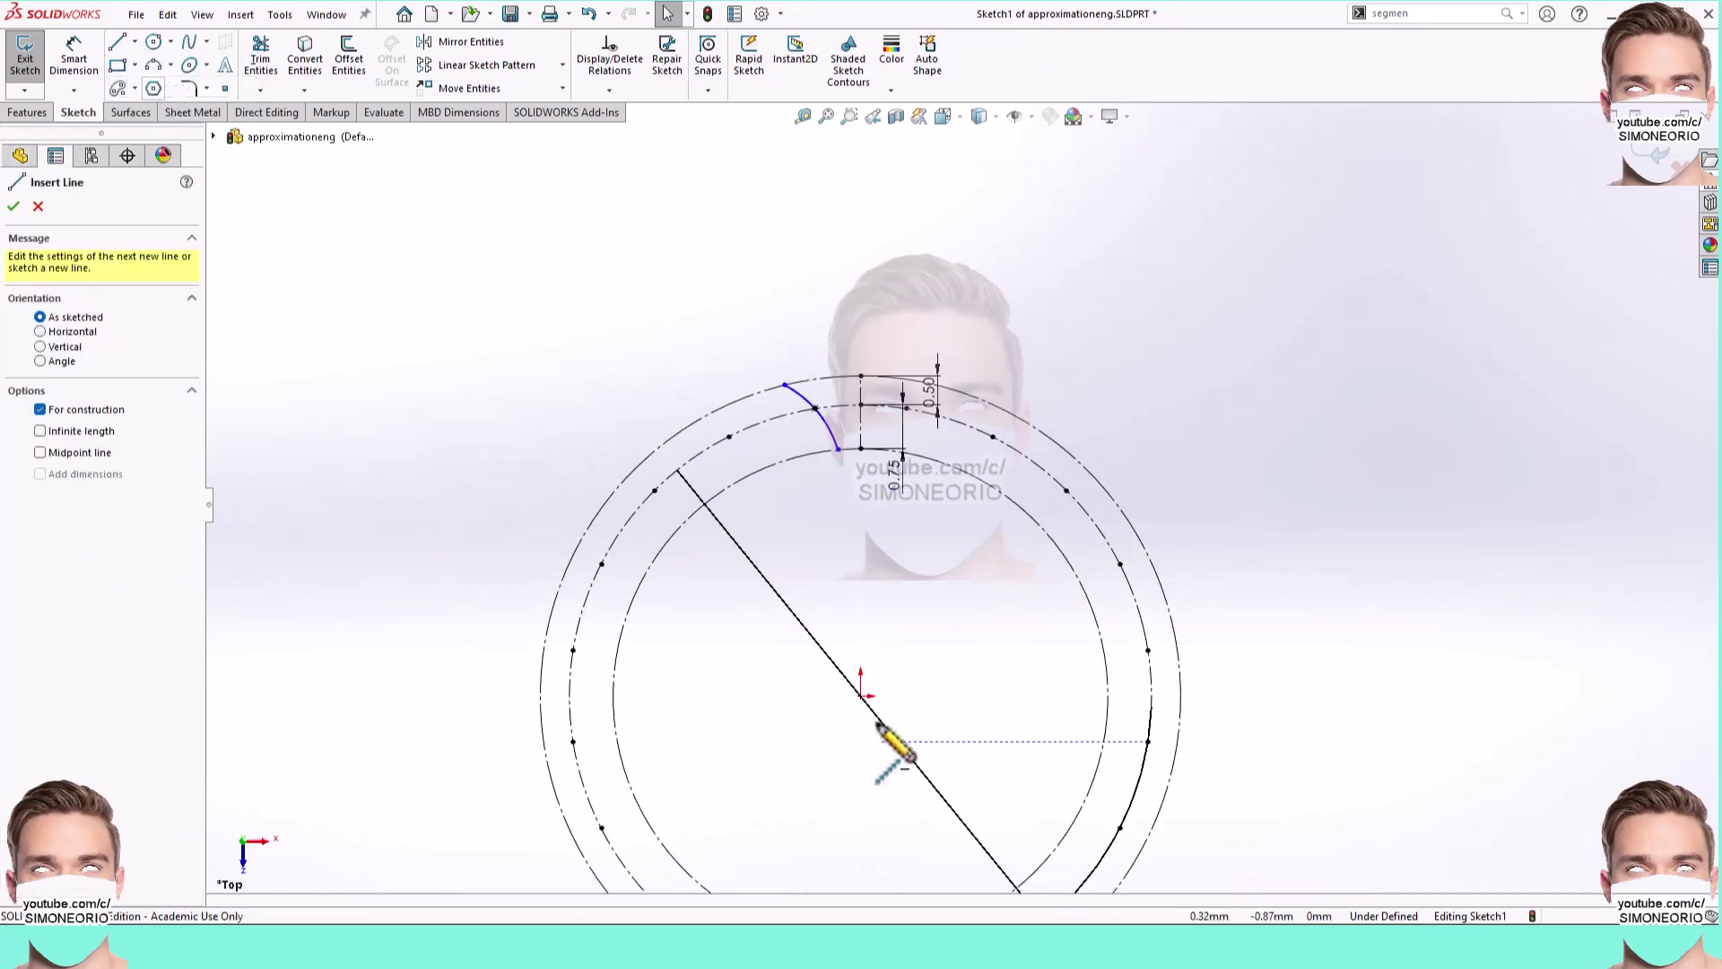
left_click(861, 695)
scroll(821, 453, "down", 3)
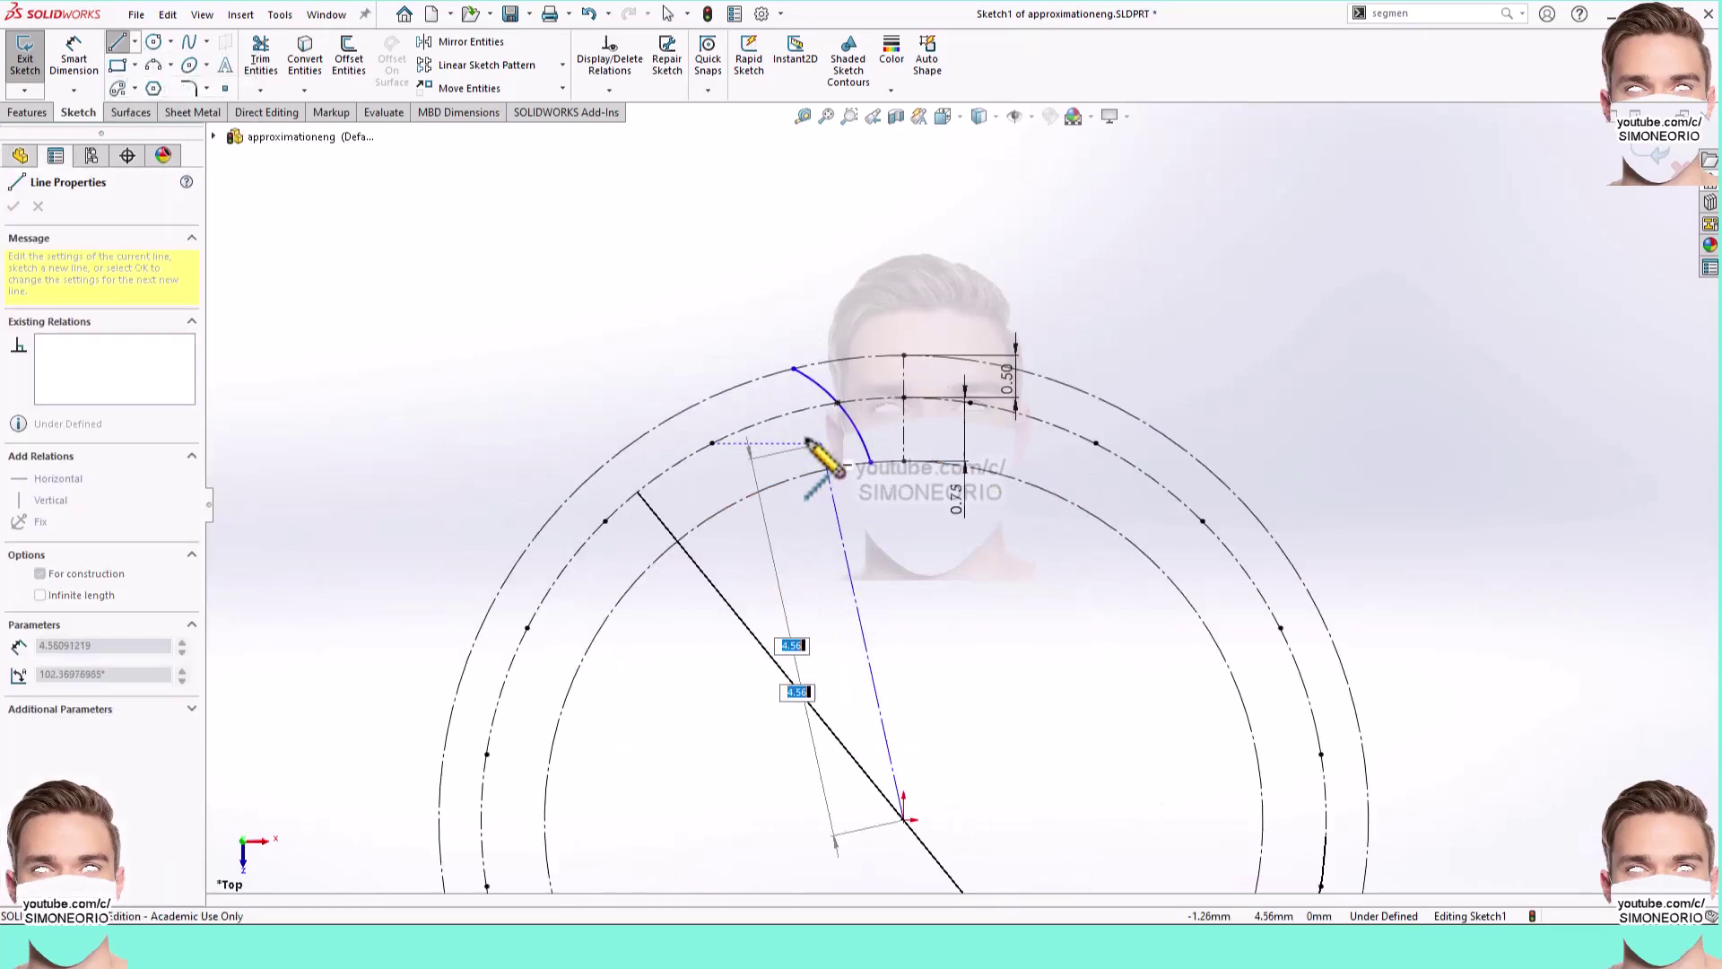
left_click(852, 401)
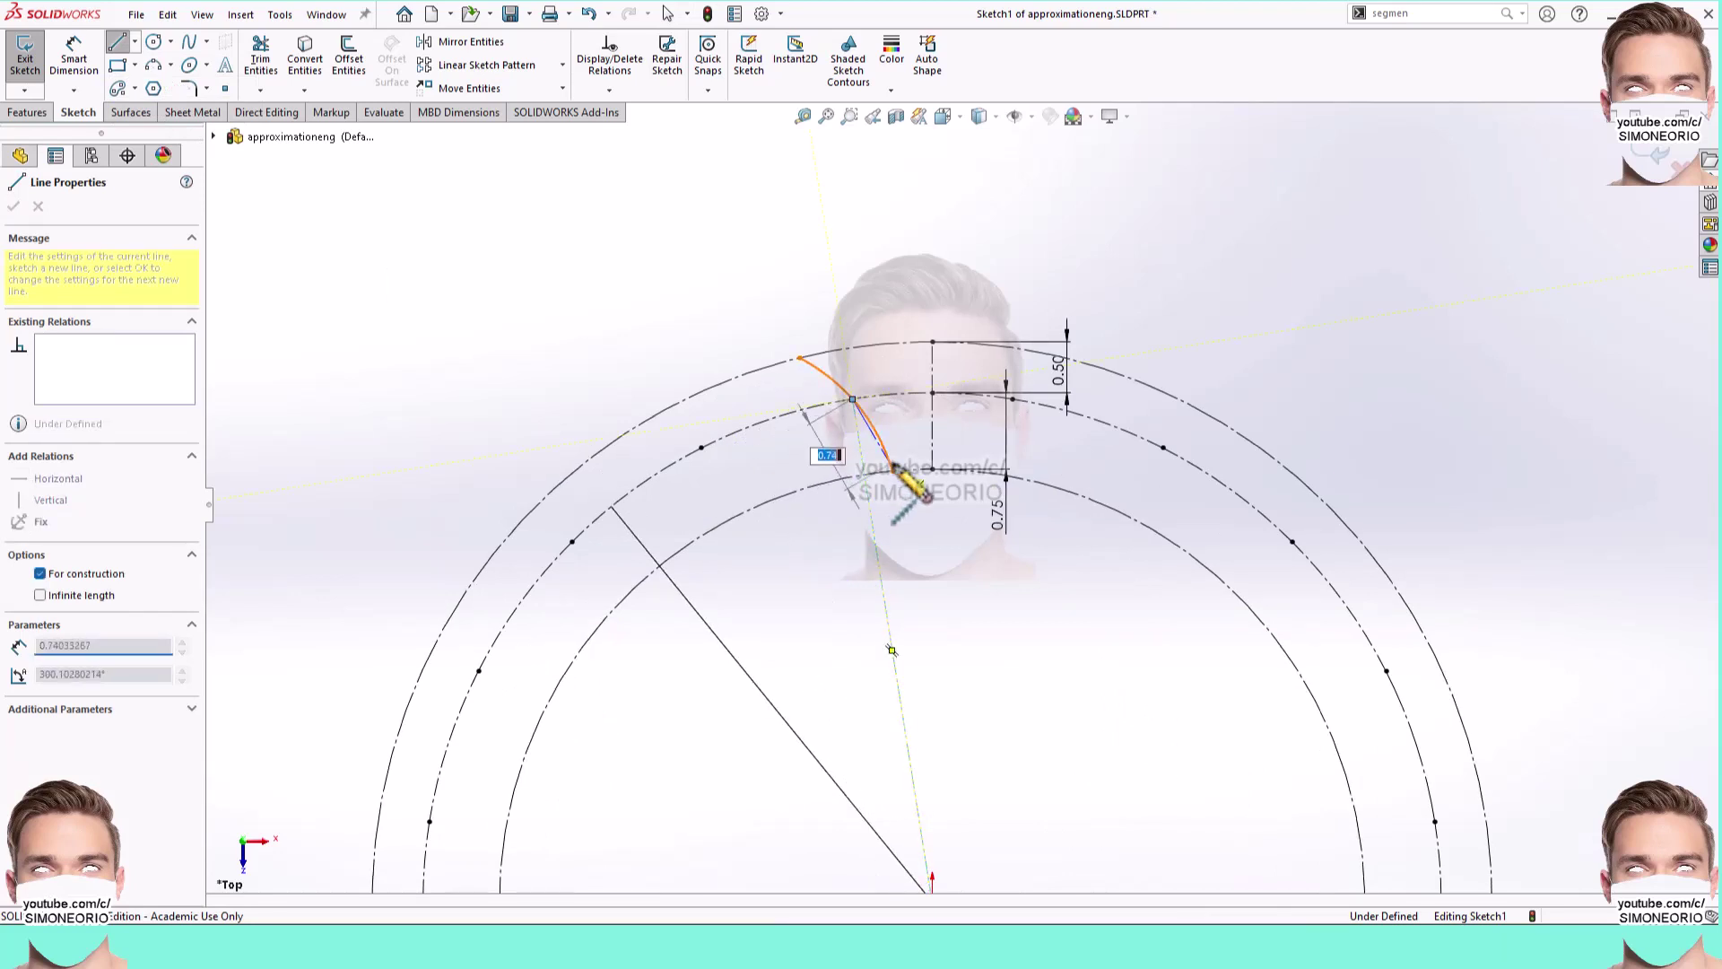
key("Escape")
scroll(1199, 255, "down", 2)
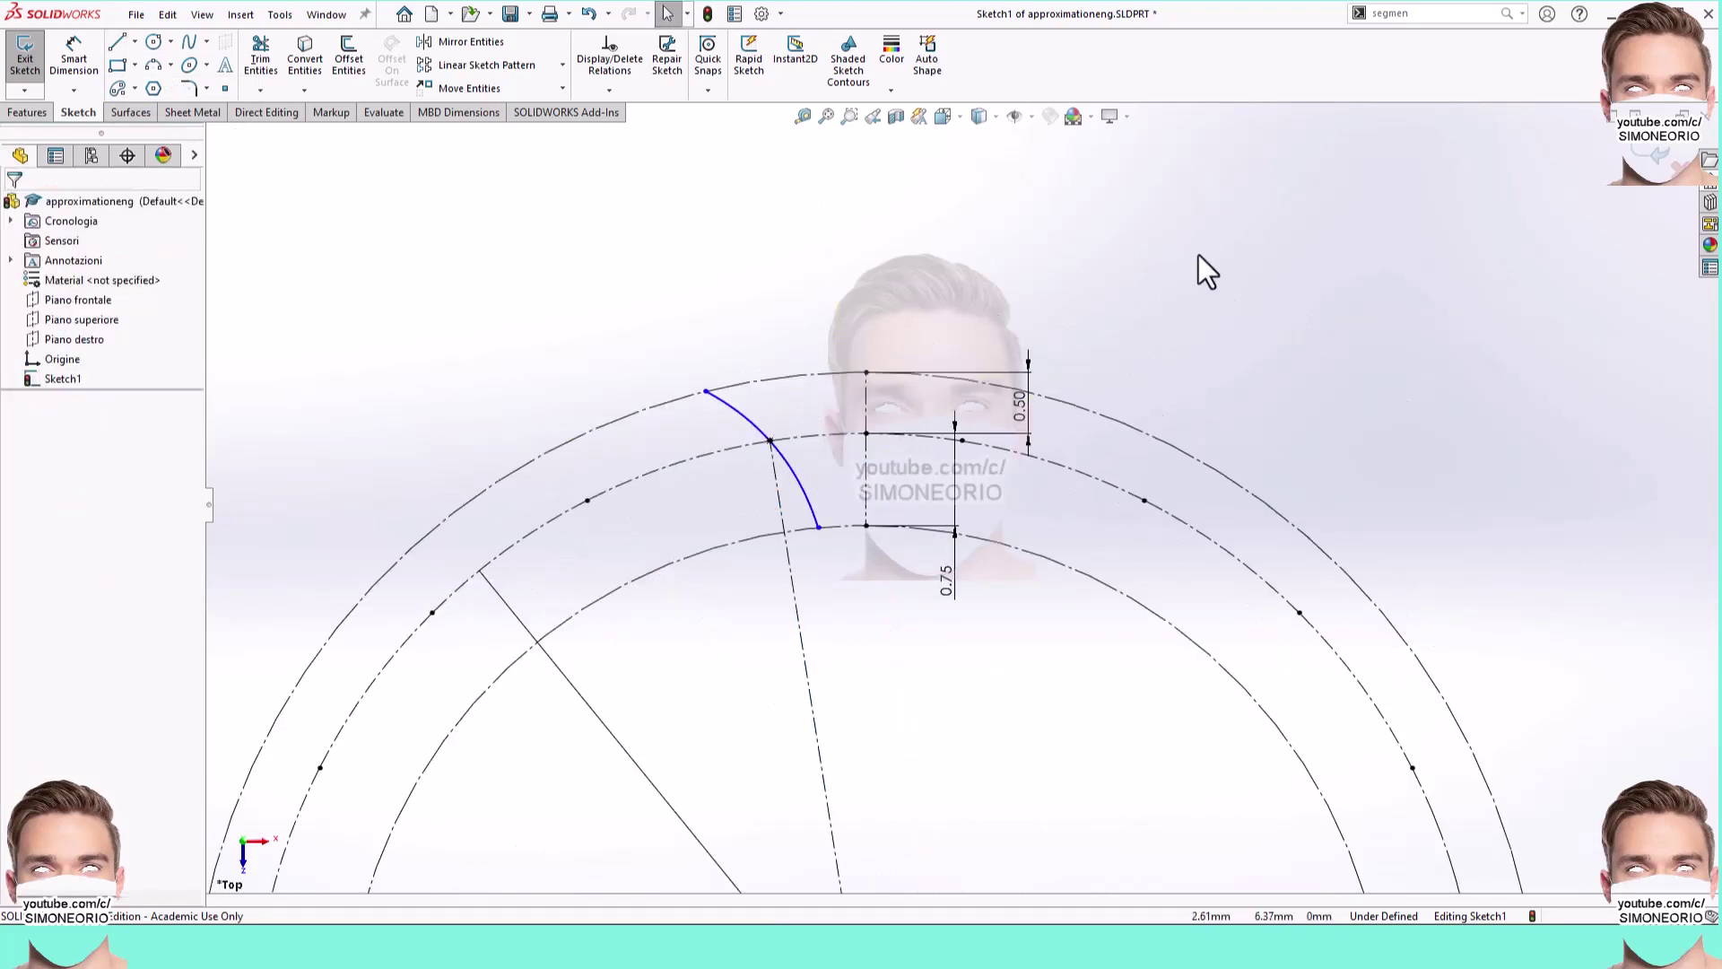
Step: Add a construction line at the spline–middle-circle intersection, perpendicular to the radial centerline
left_click(135, 41)
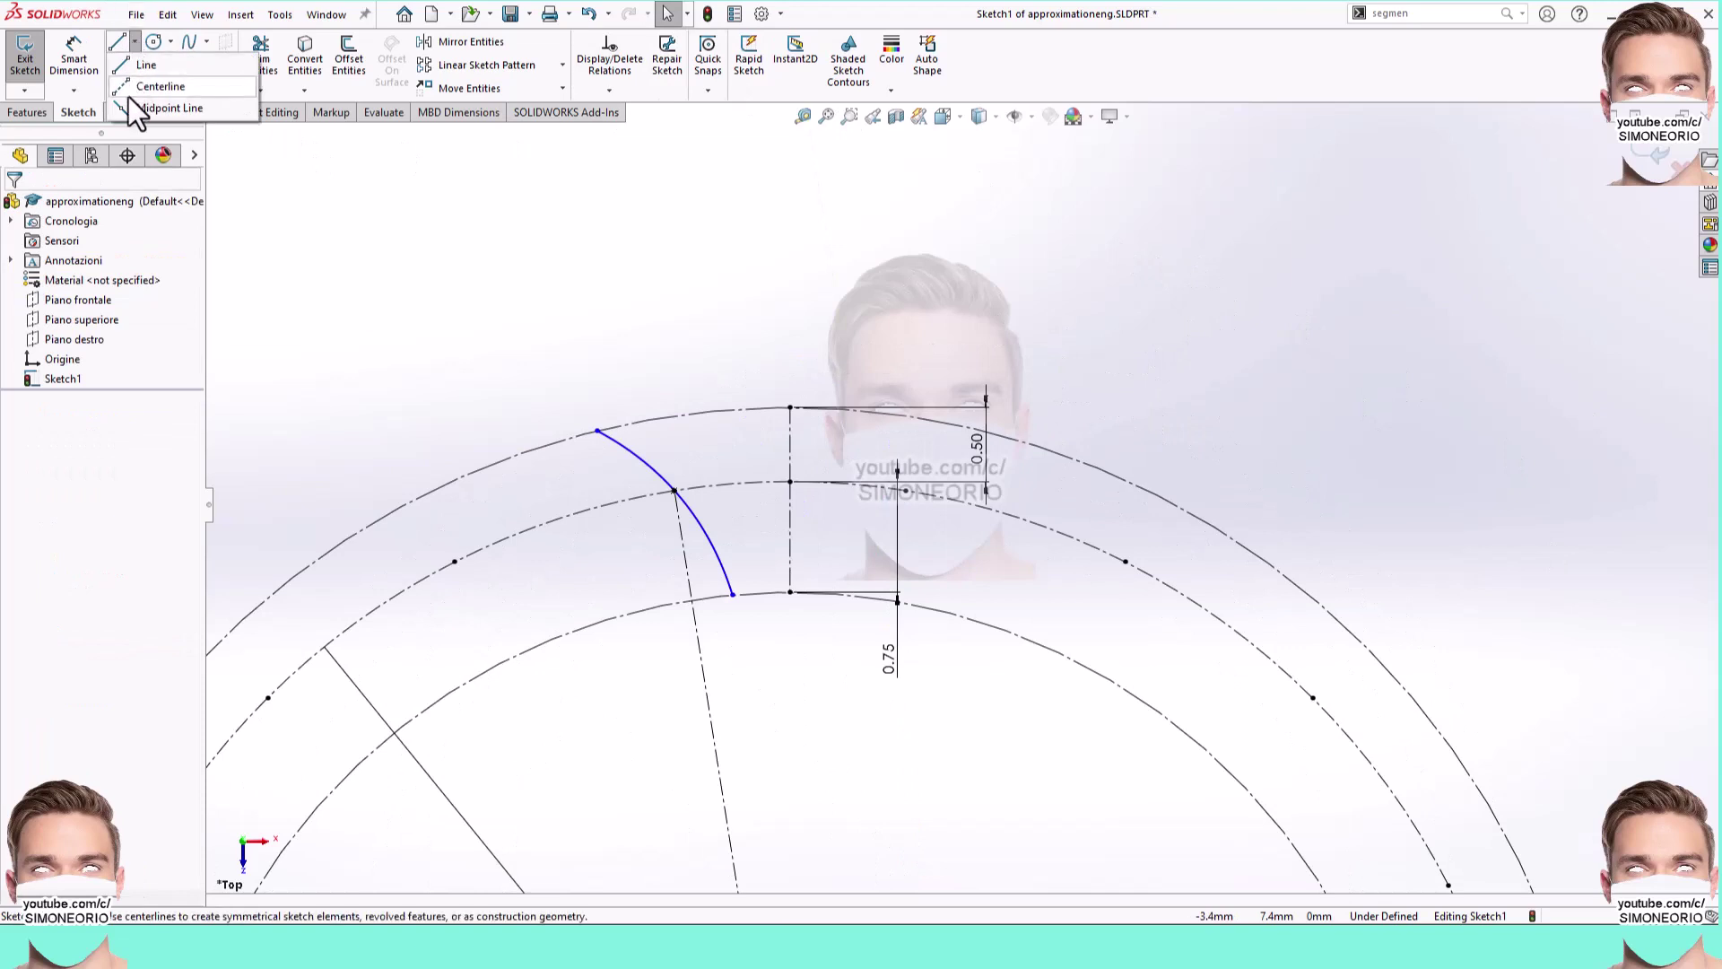
left_click(127, 92)
scroll(717, 377, "down", 3)
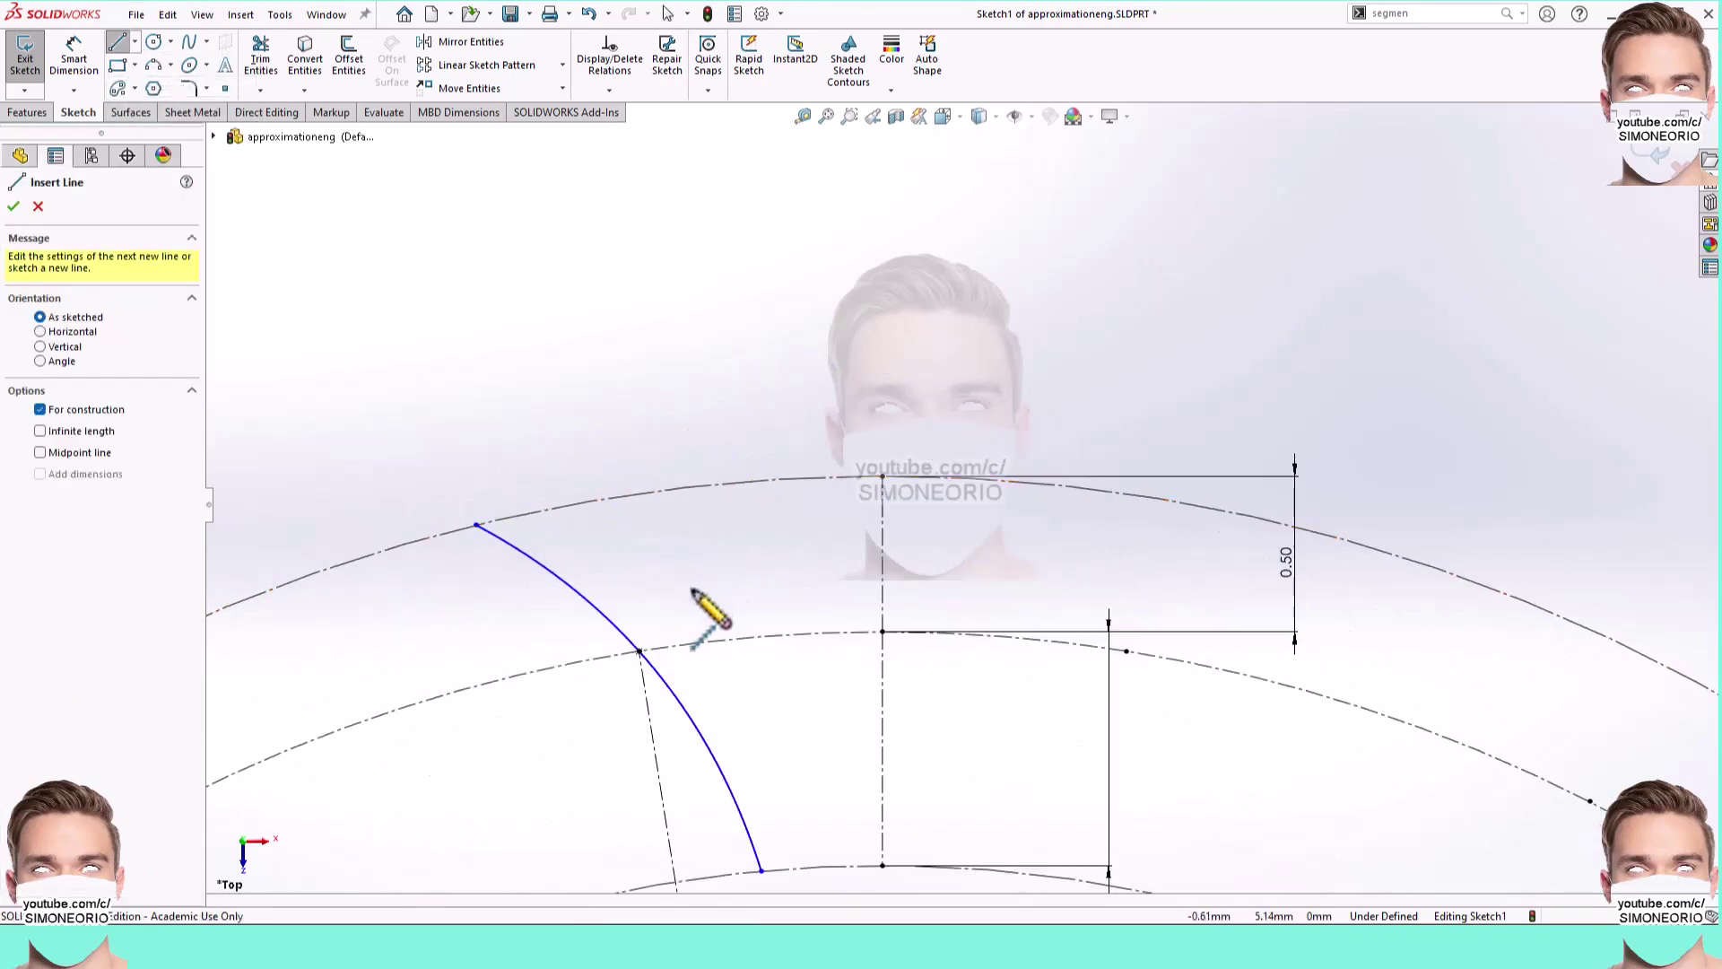
left_click(640, 650)
left_click(790, 584)
key("Escape")
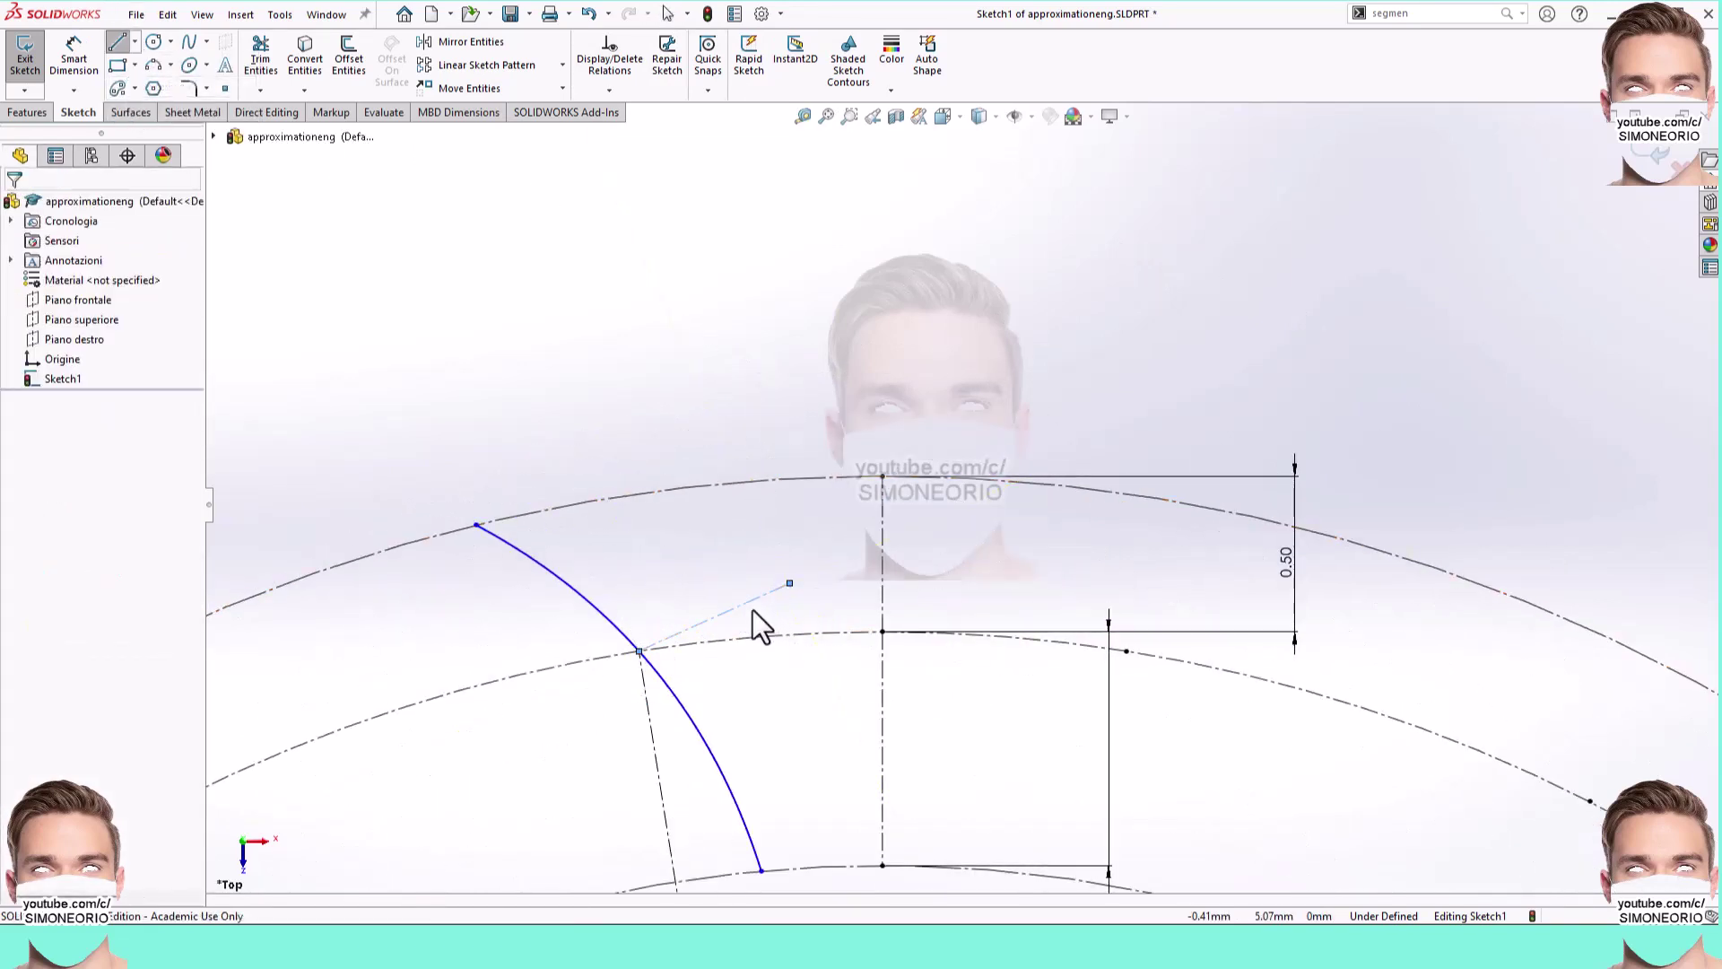
left_click(746, 605)
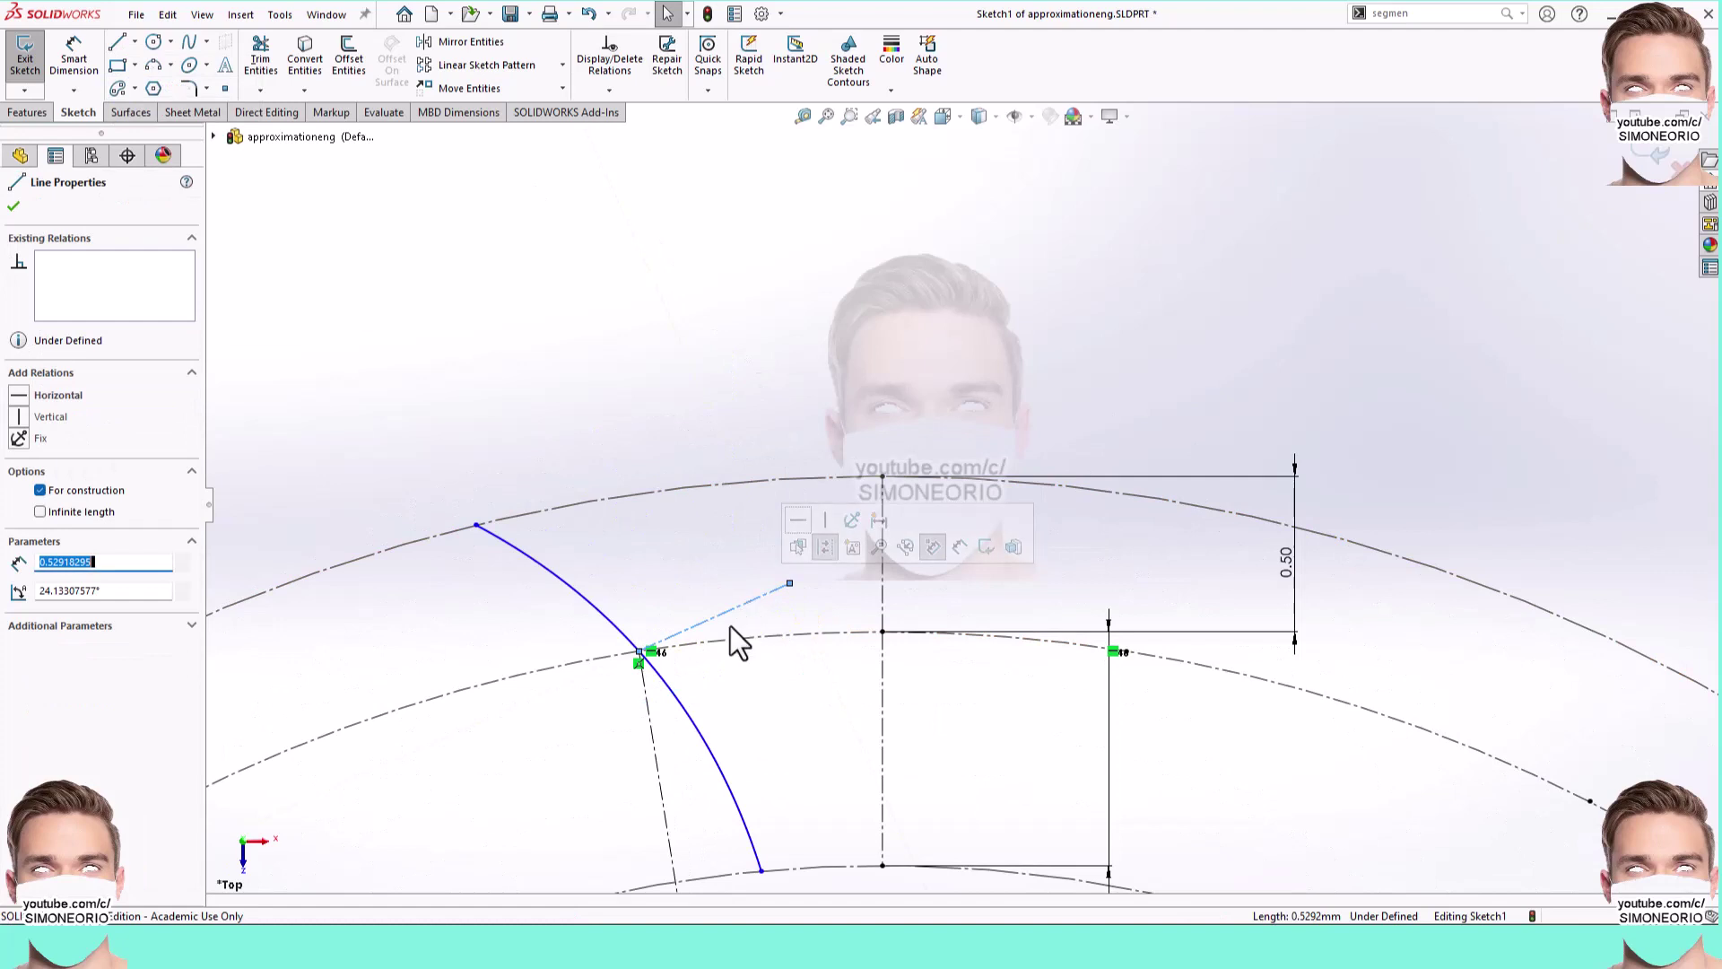
left_click(653, 736, "ctrl")
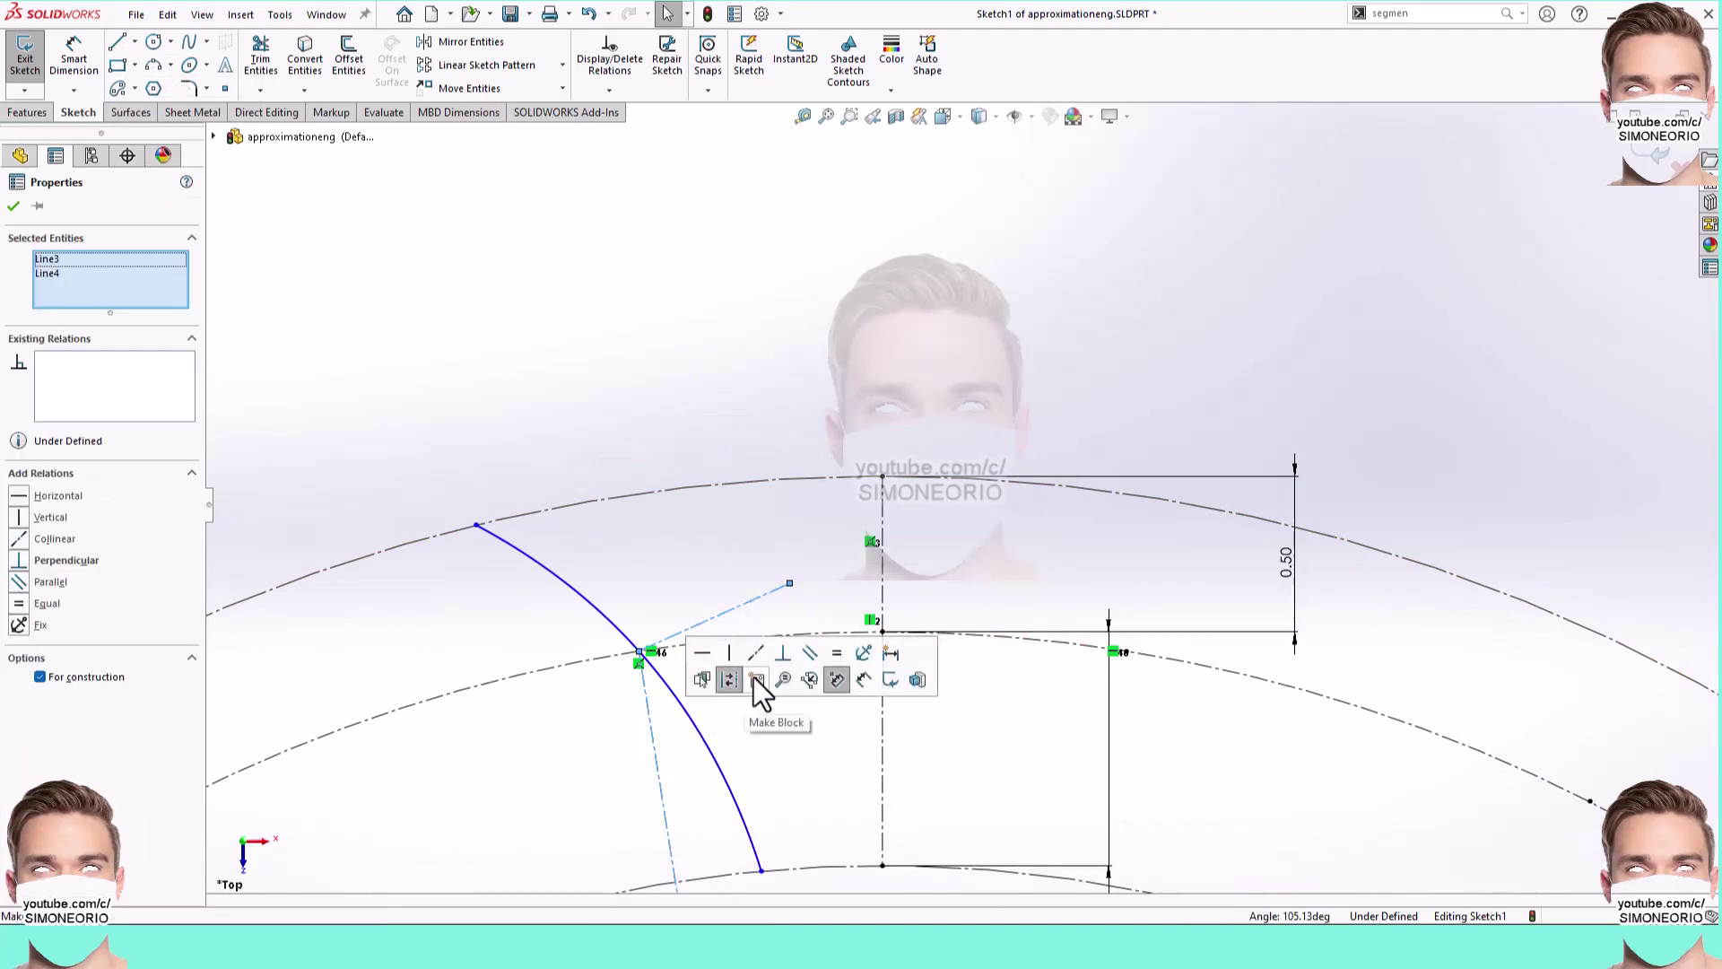
left_click(788, 671)
left_click(740, 455)
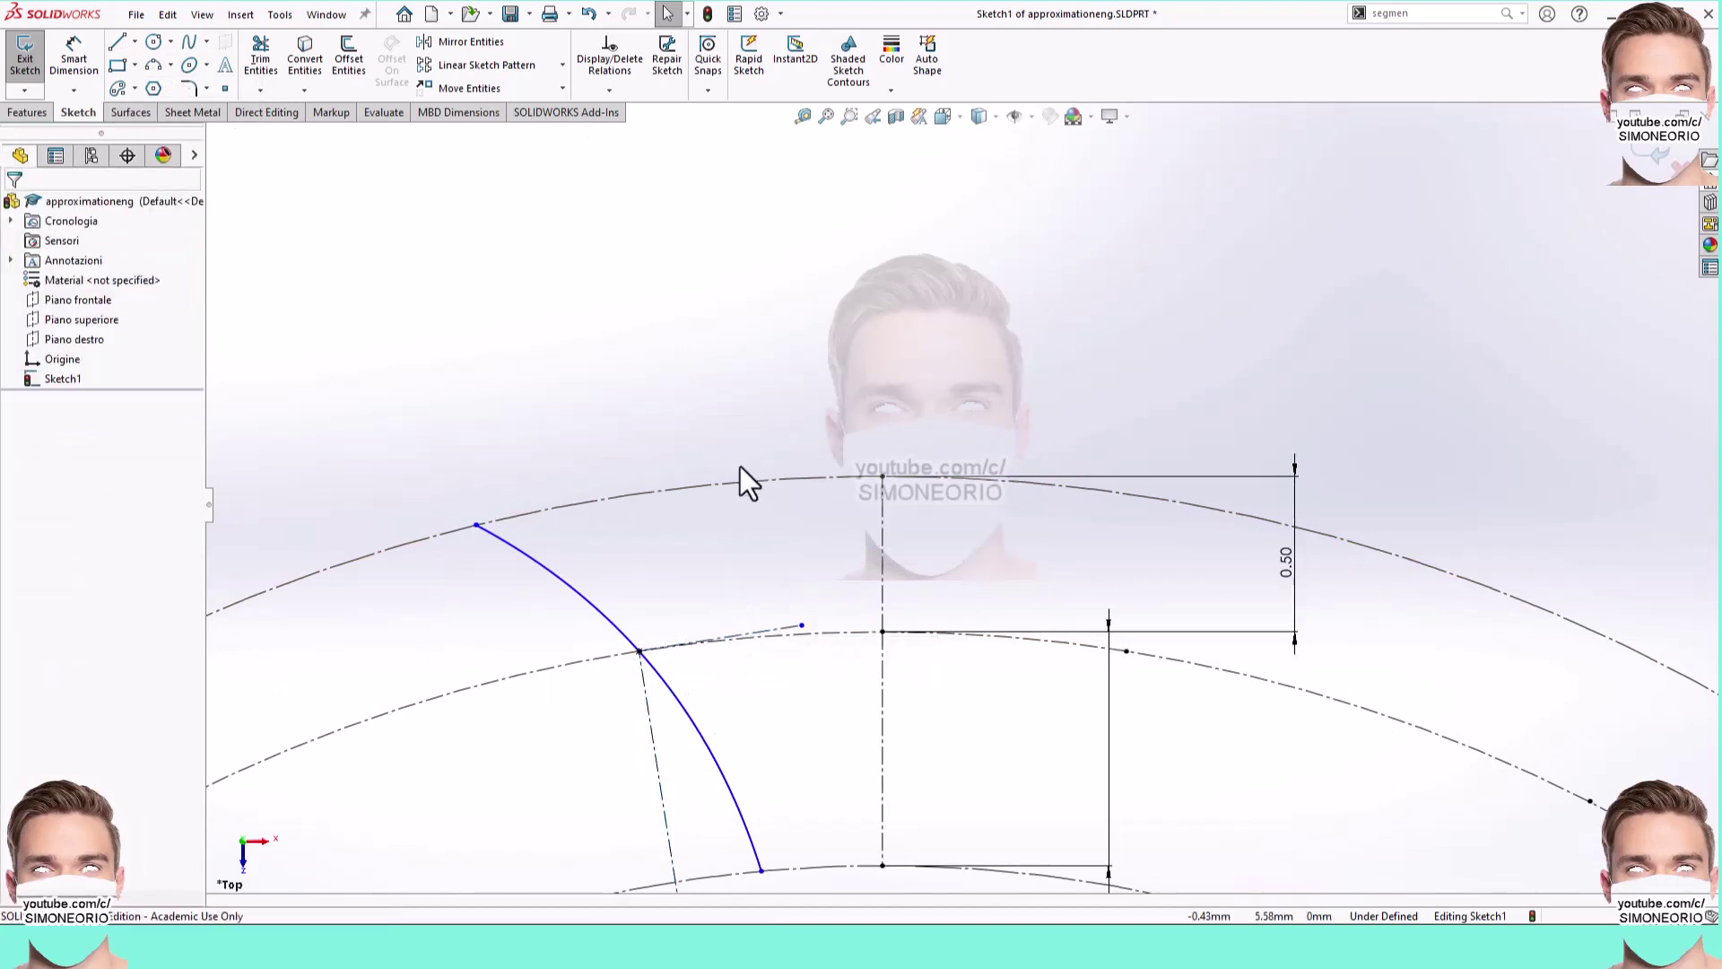
scroll(896, 538, "up", 1)
scroll(895, 539, "down", 2)
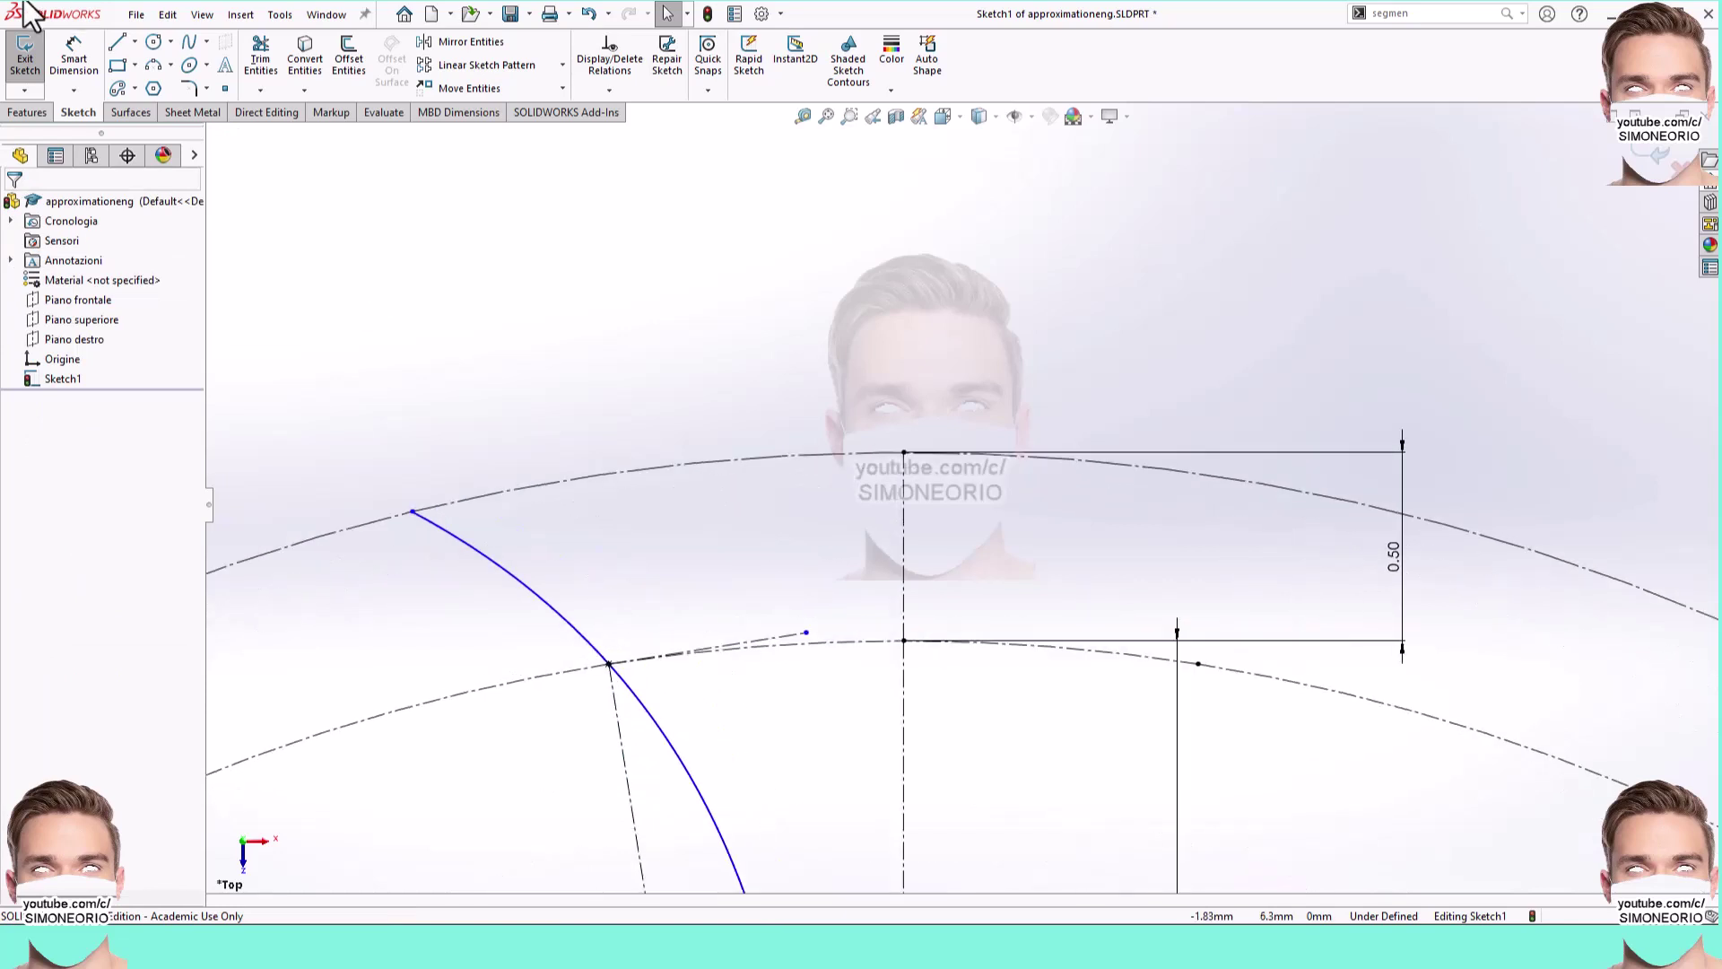
Step: Draw a construction line from the spline–middle-circle intersection and make it tangent to the spline
left_click(135, 42)
left_click(137, 79)
scroll(597, 517, "down", 4)
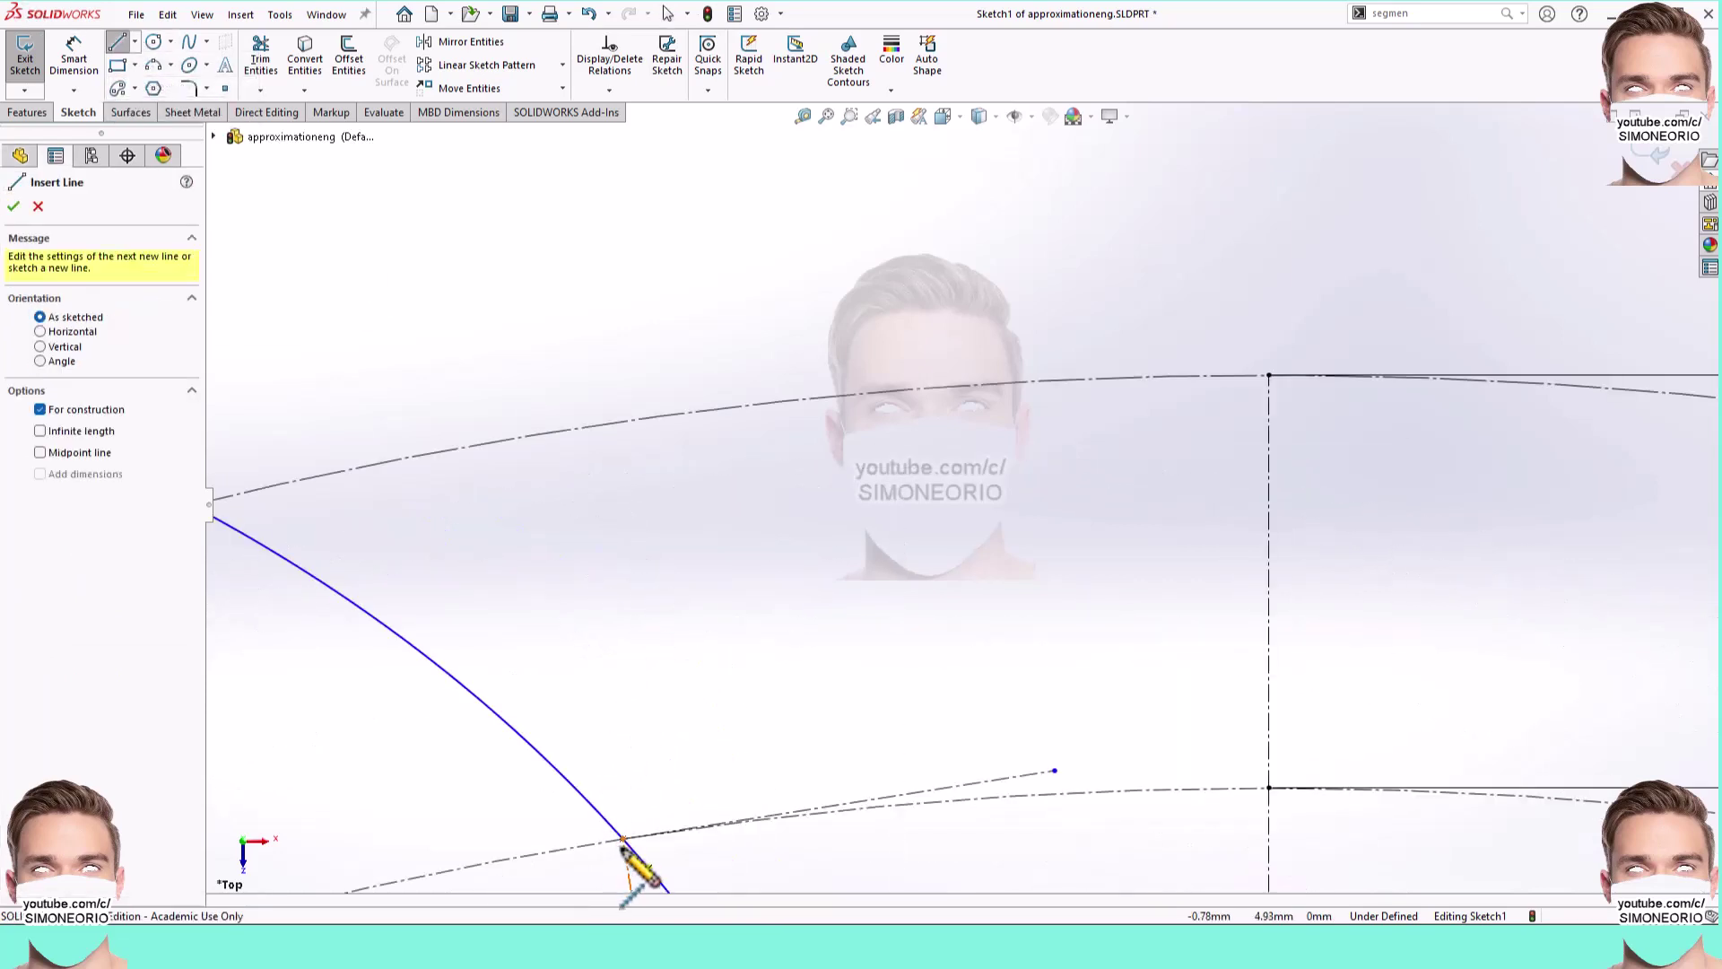
left_click(622, 840)
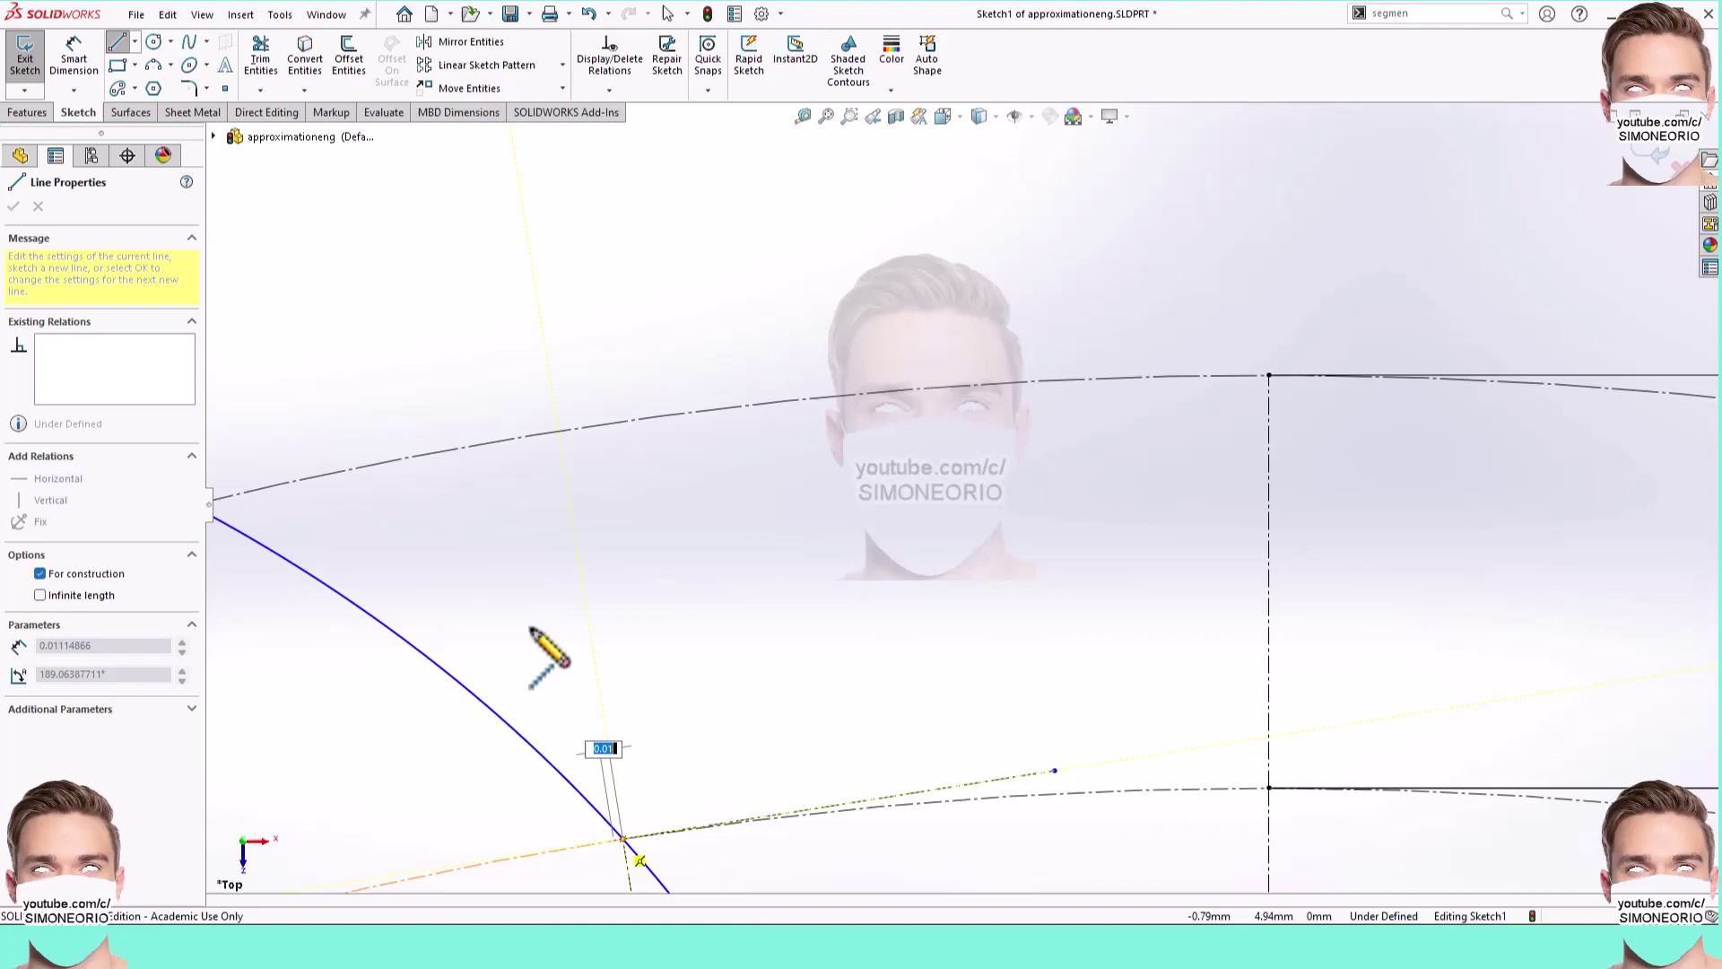
left_click(503, 585)
key("Escape")
left_click(559, 713)
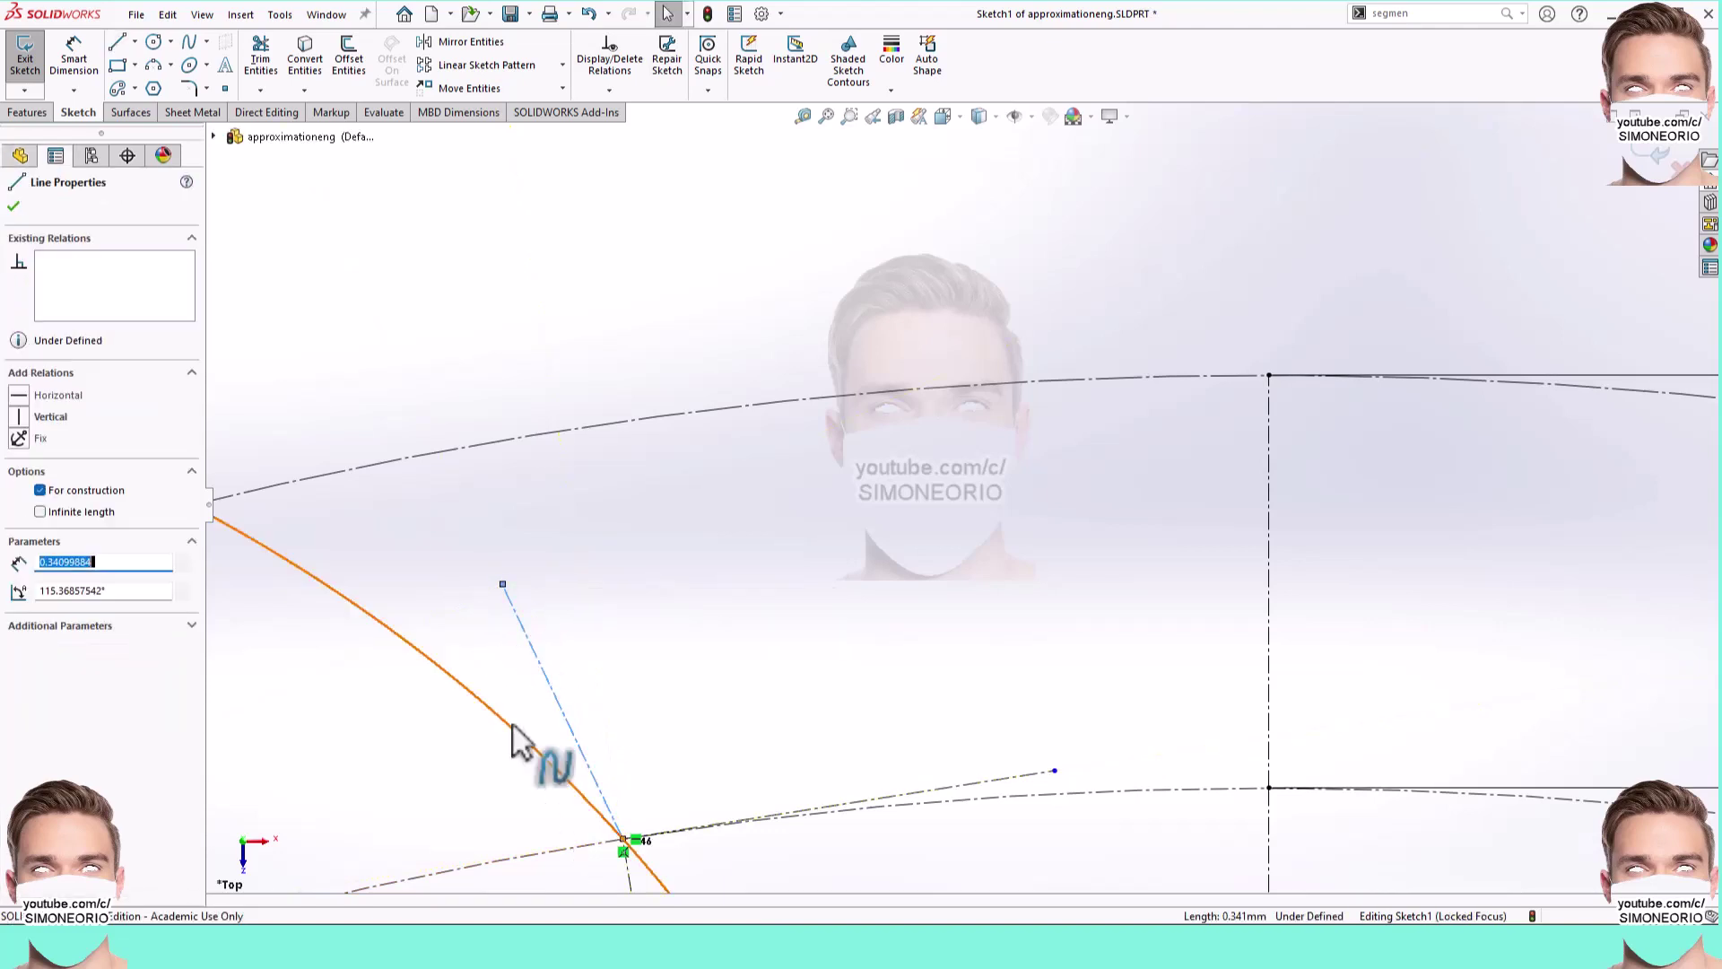
left_click(518, 728, "ctrl")
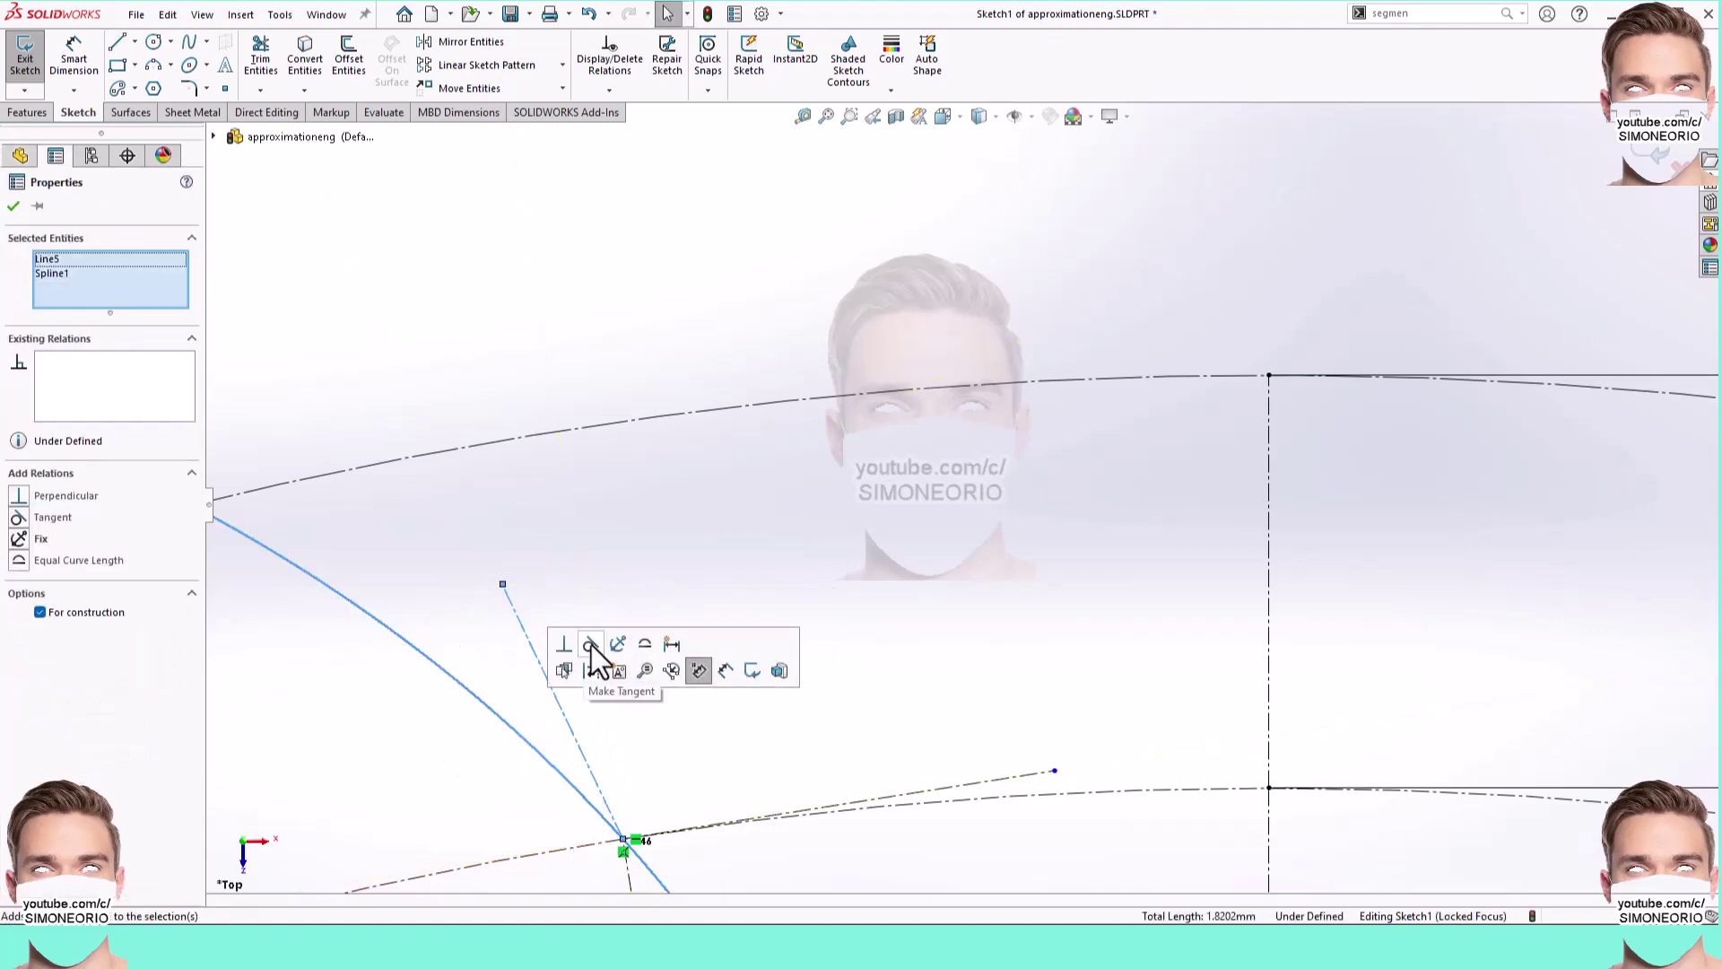
left_click(591, 645)
left_click(619, 529)
key("z")
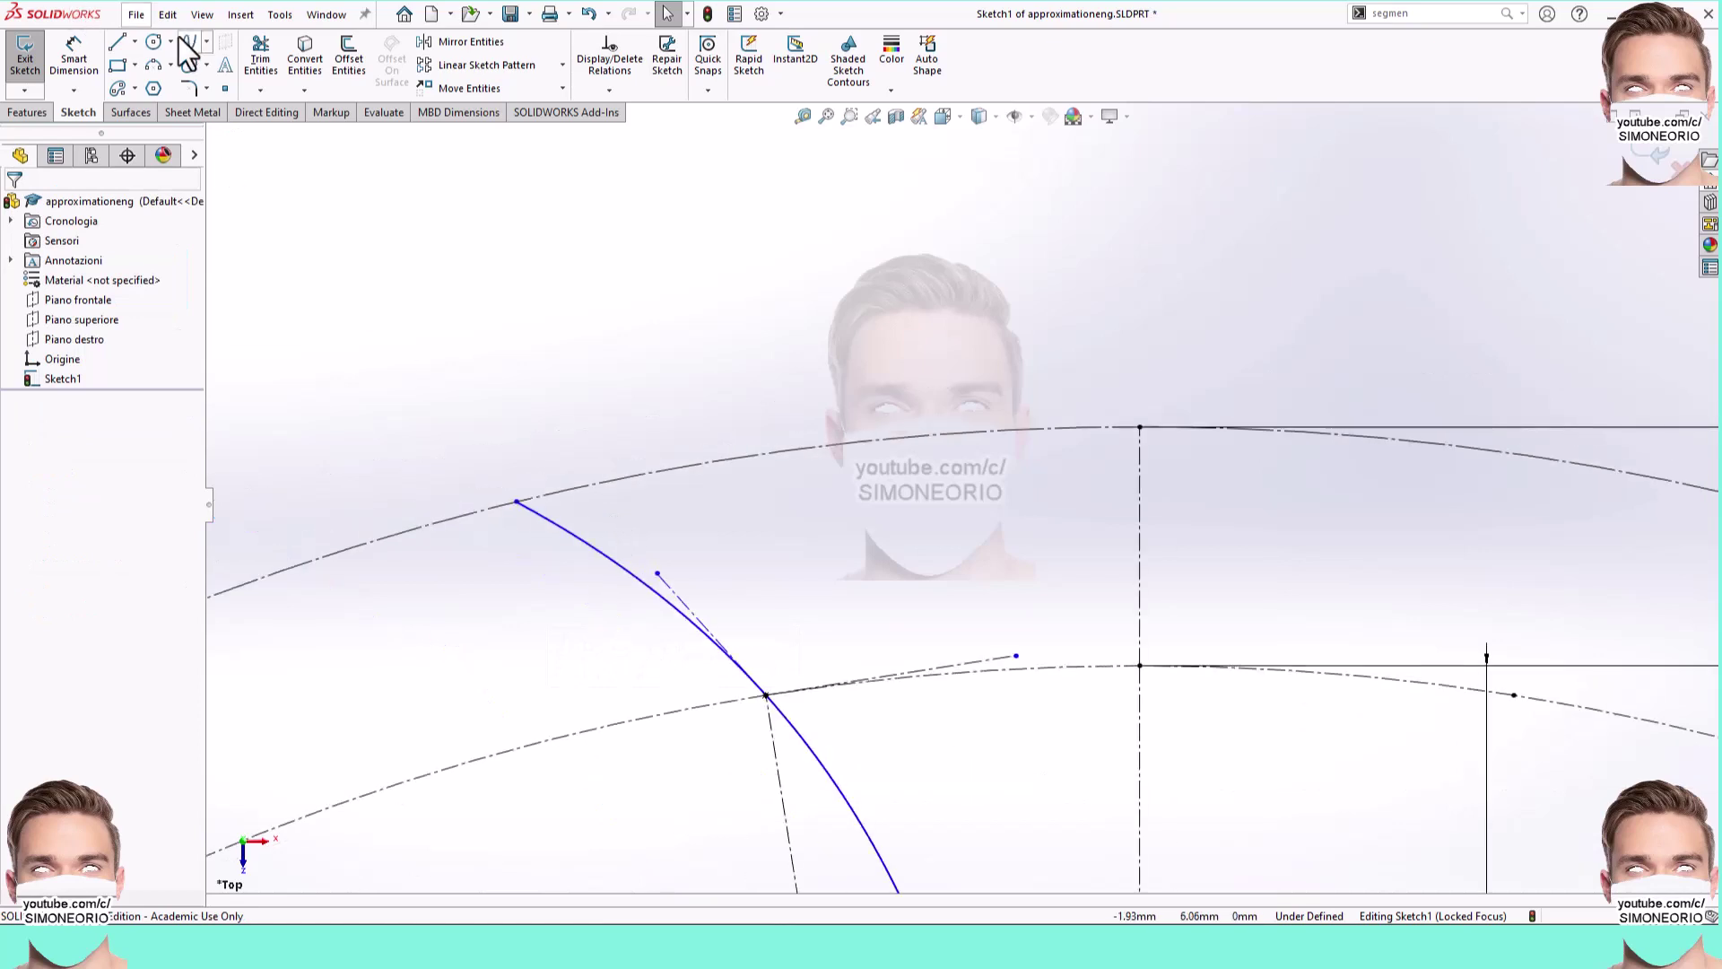
Step: Add a second construction line from the same point, perpendicular to the tangent line
left_click(135, 41)
left_click(152, 84)
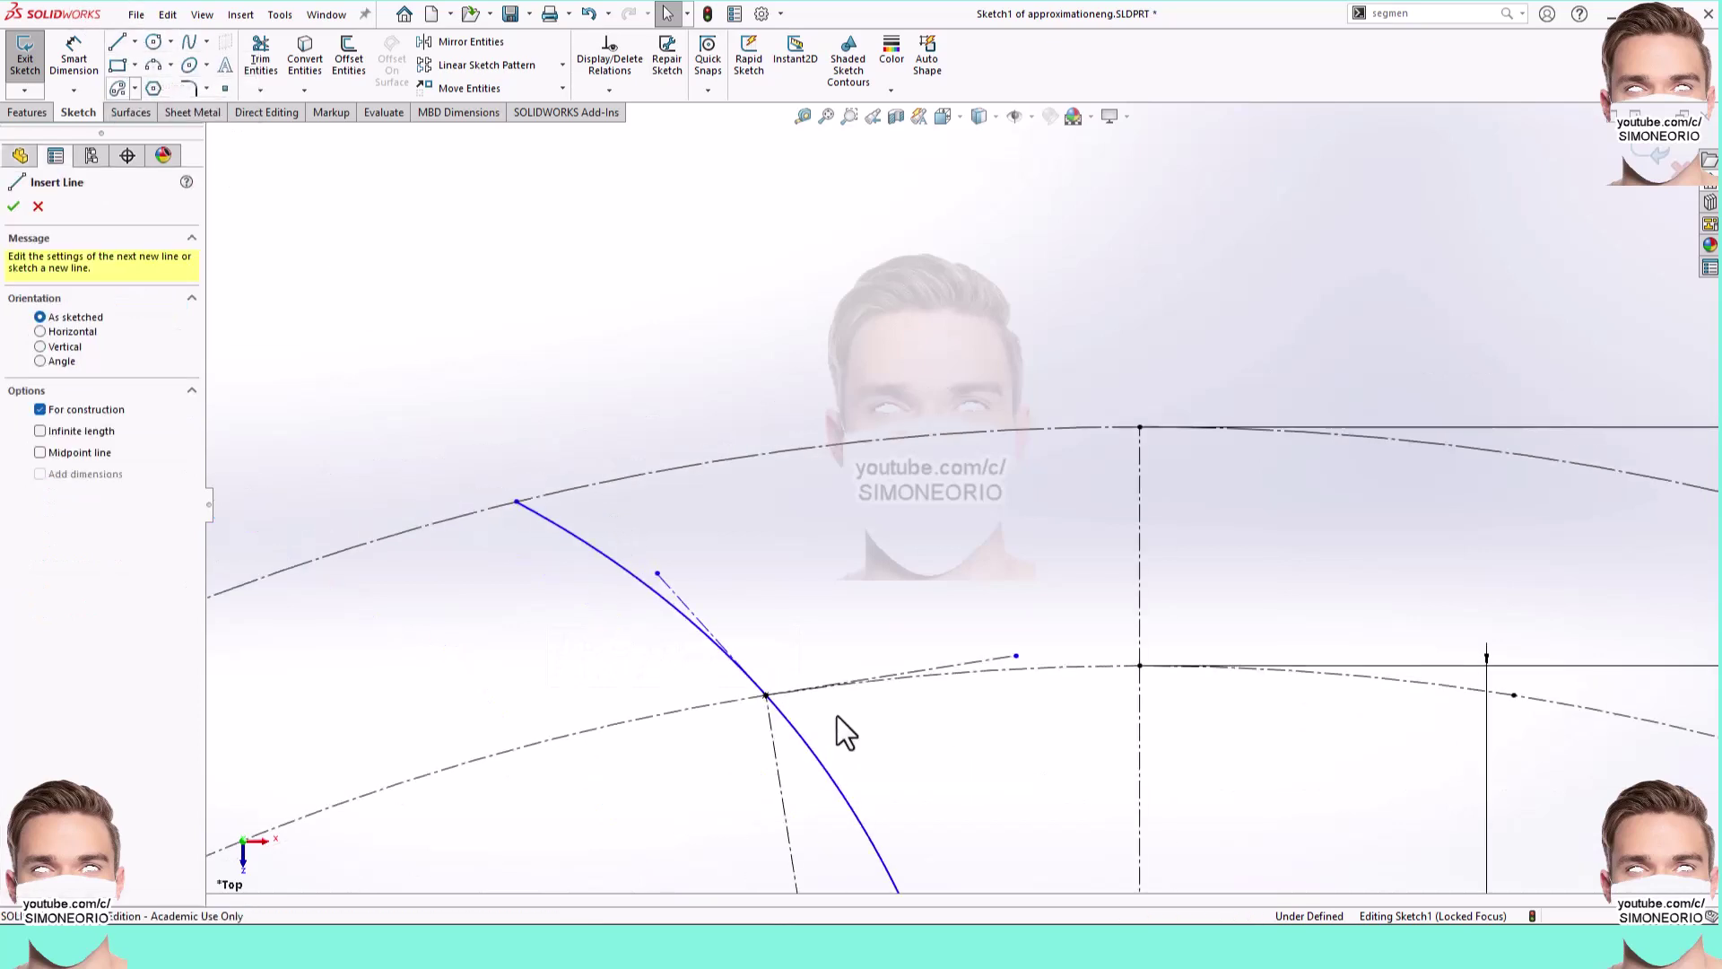
left_click(765, 697)
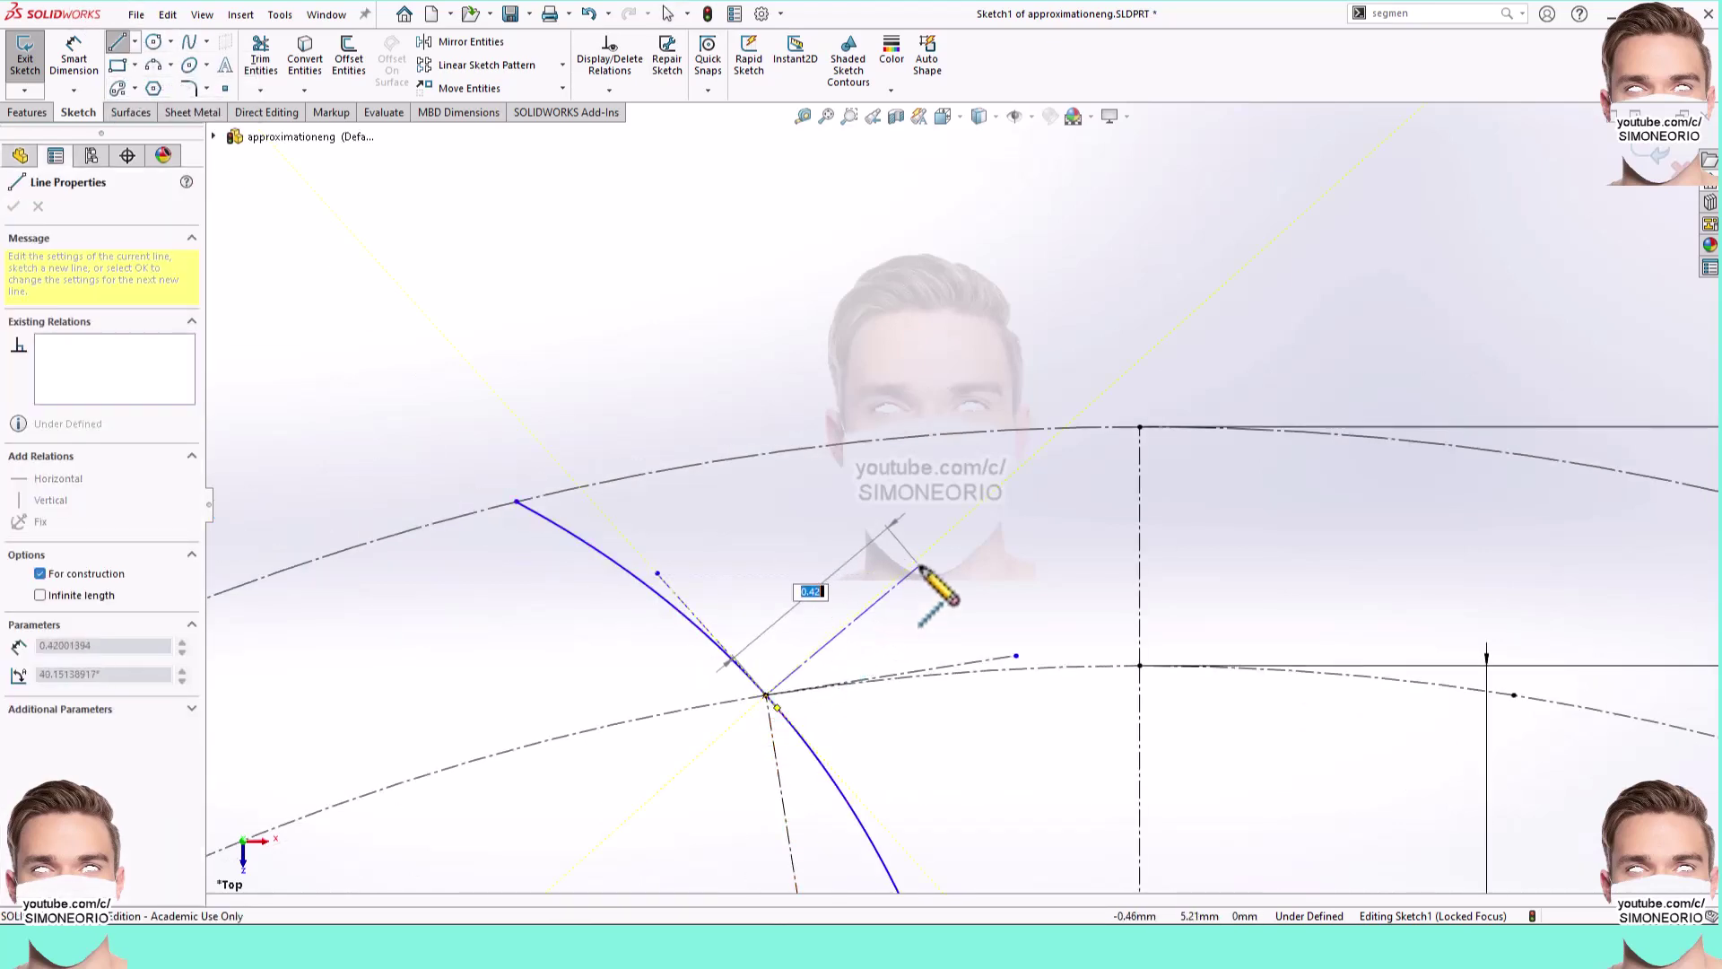
left_click(969, 584)
key("Escape")
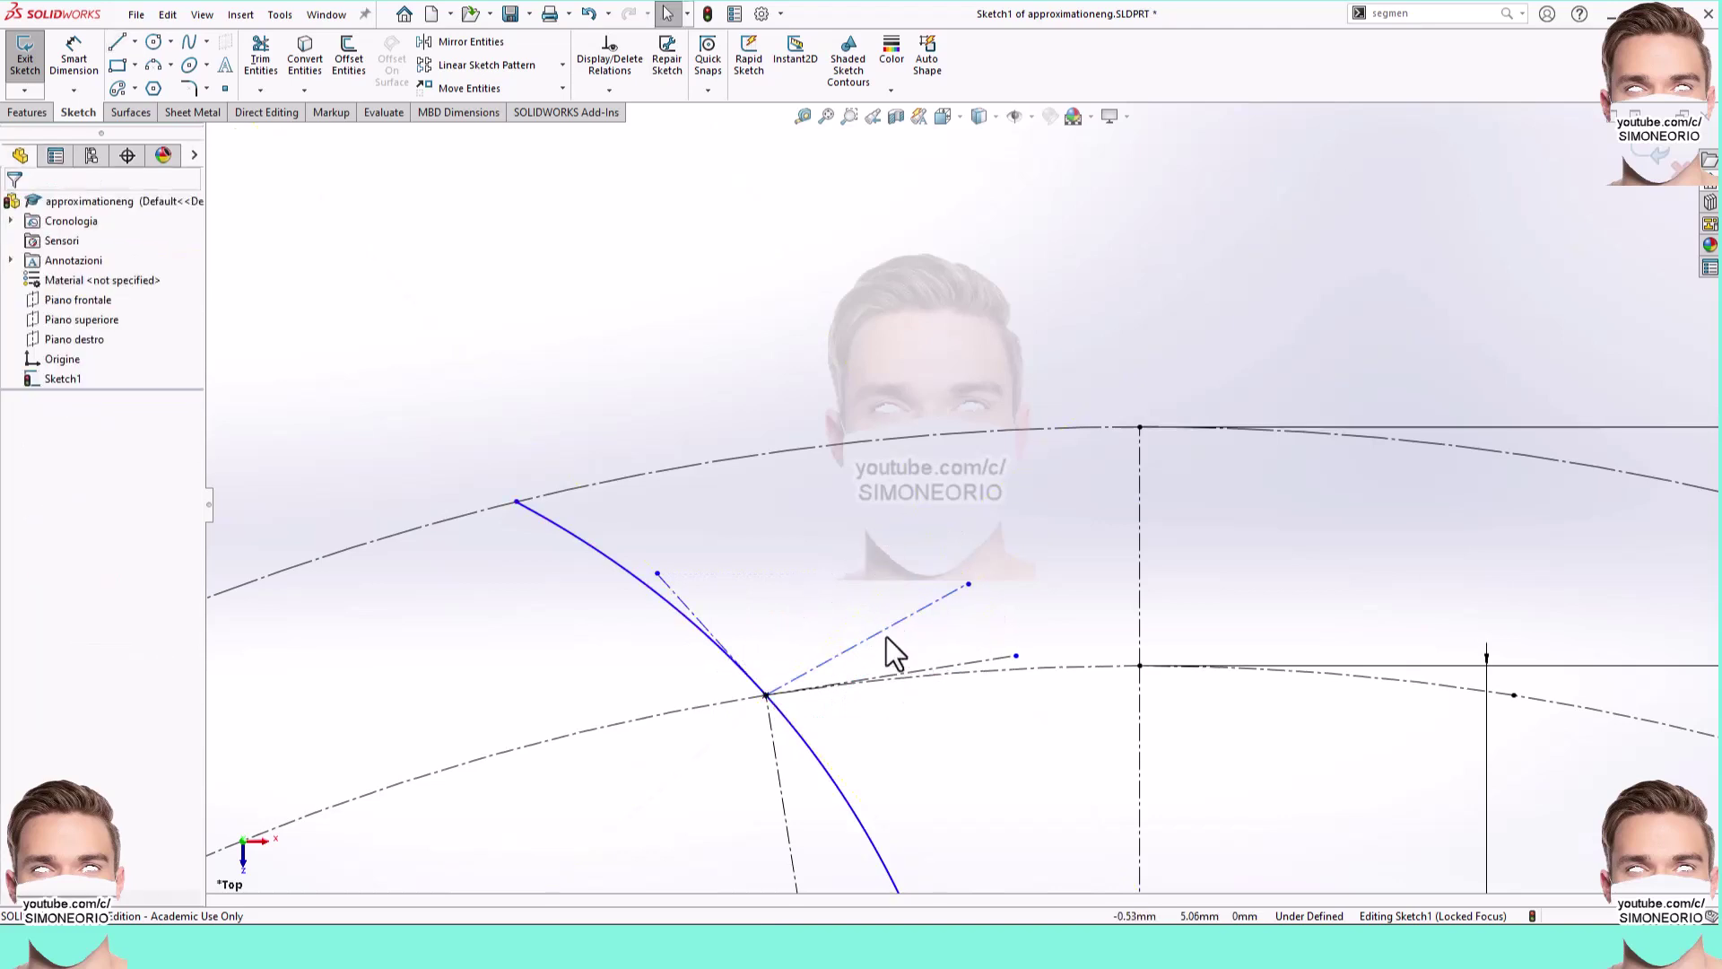
left_click(833, 647)
left_click(708, 632, "ctrl")
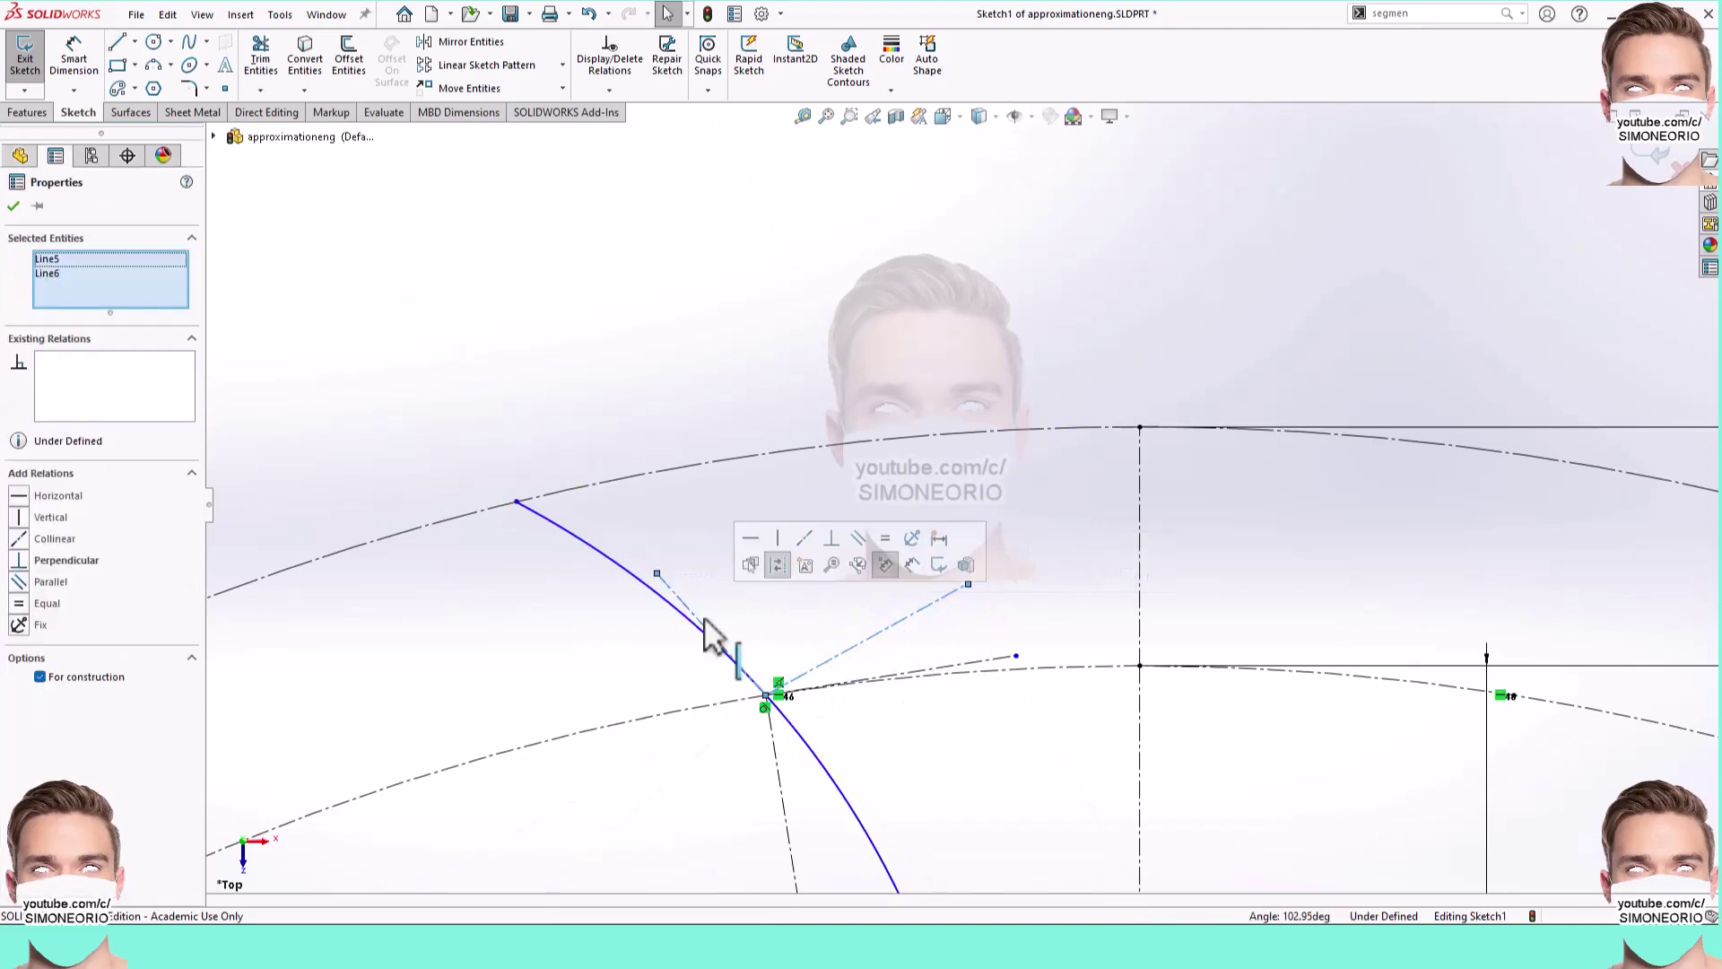
left_click(841, 549)
left_click(928, 466)
scroll(951, 502, "up", 2)
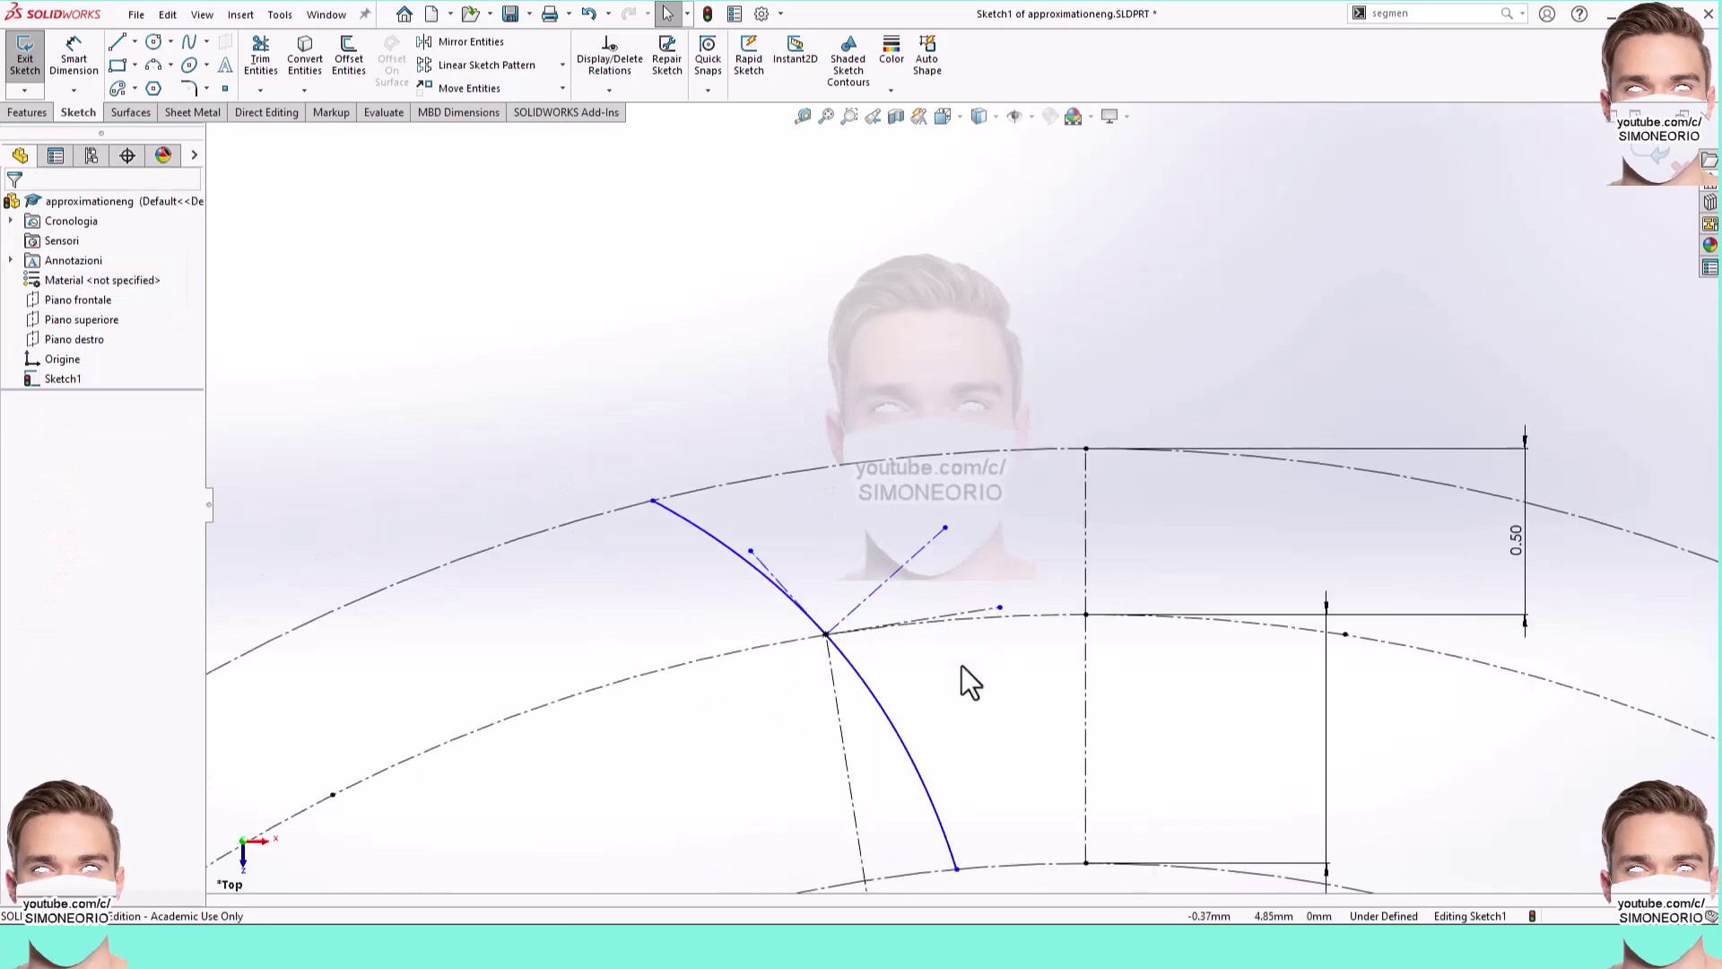
right_click_drag(985, 718, 986, 639)
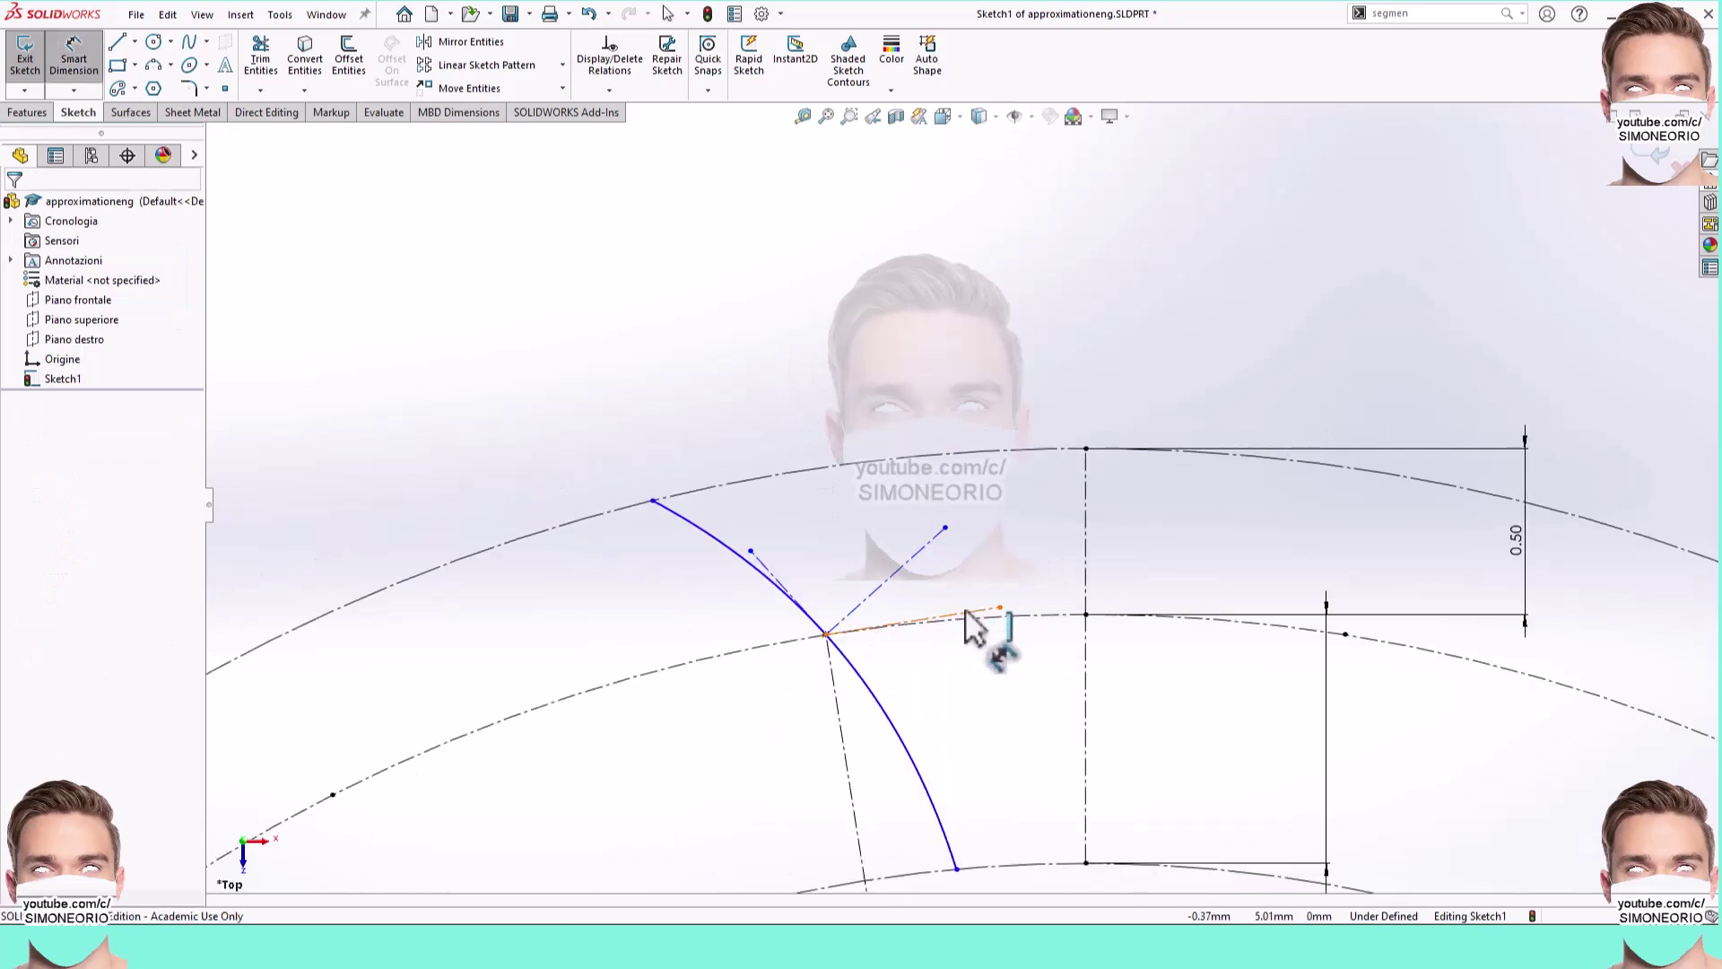
Step: Dimension the angle between the normal construction line and the middle circle's tangent line as 30°
left_click(915, 561)
left_click(969, 613)
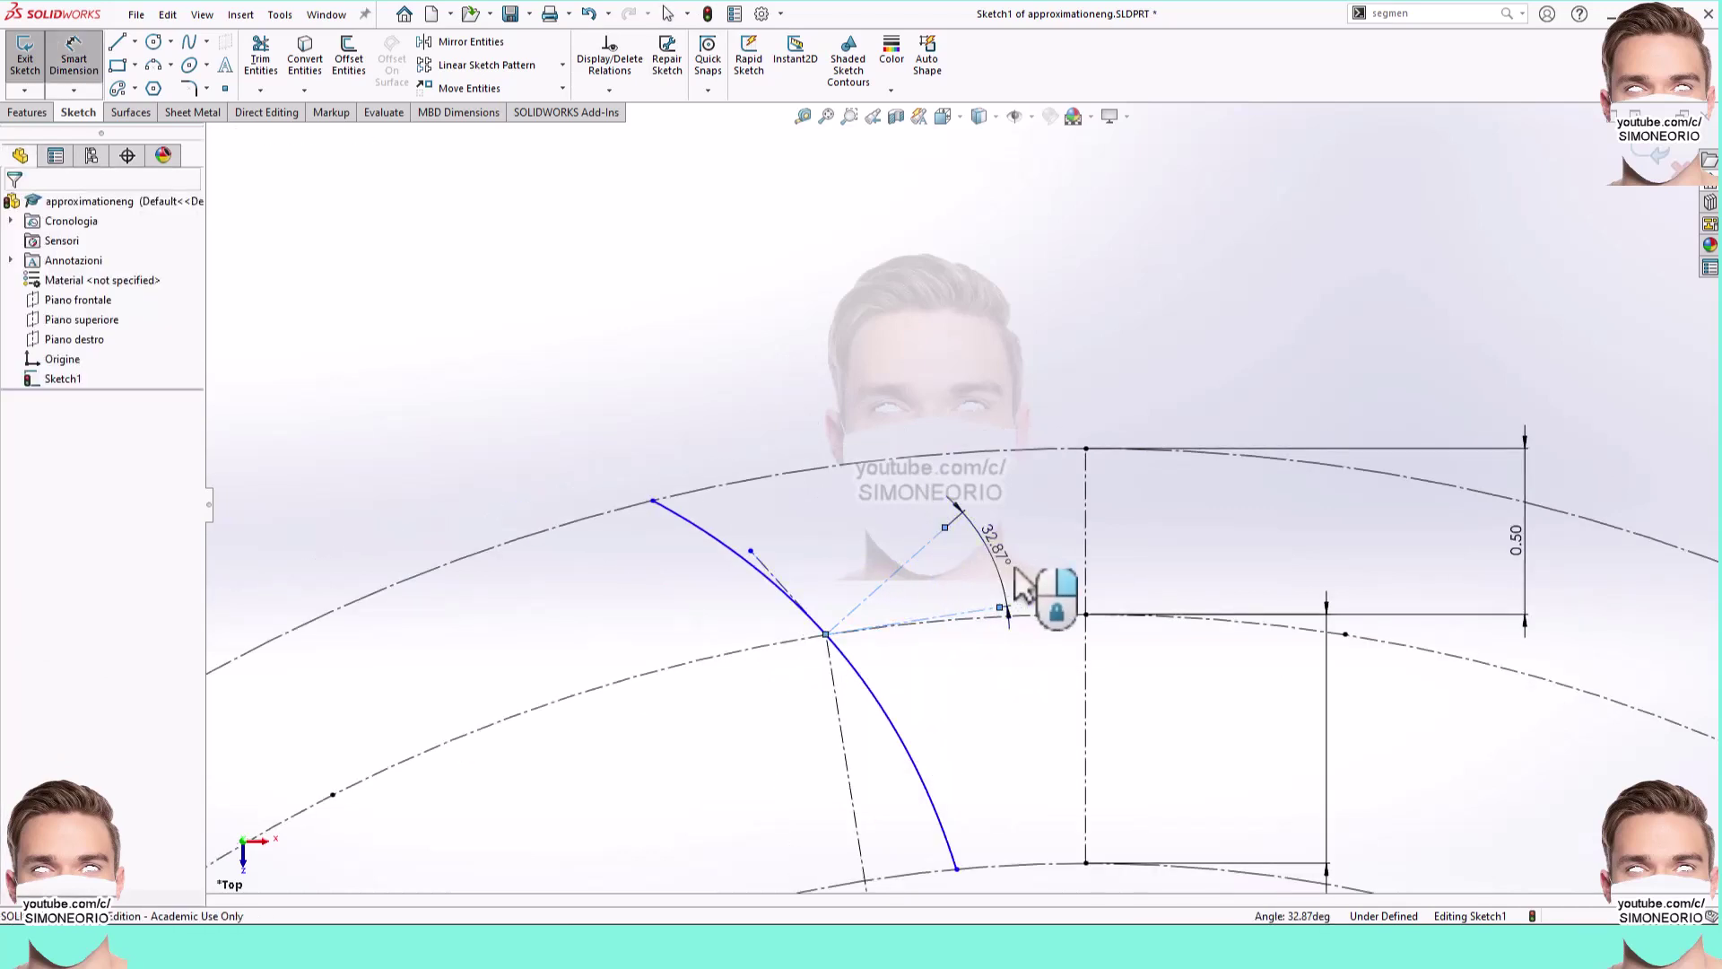
left_click(1015, 581)
type("39")
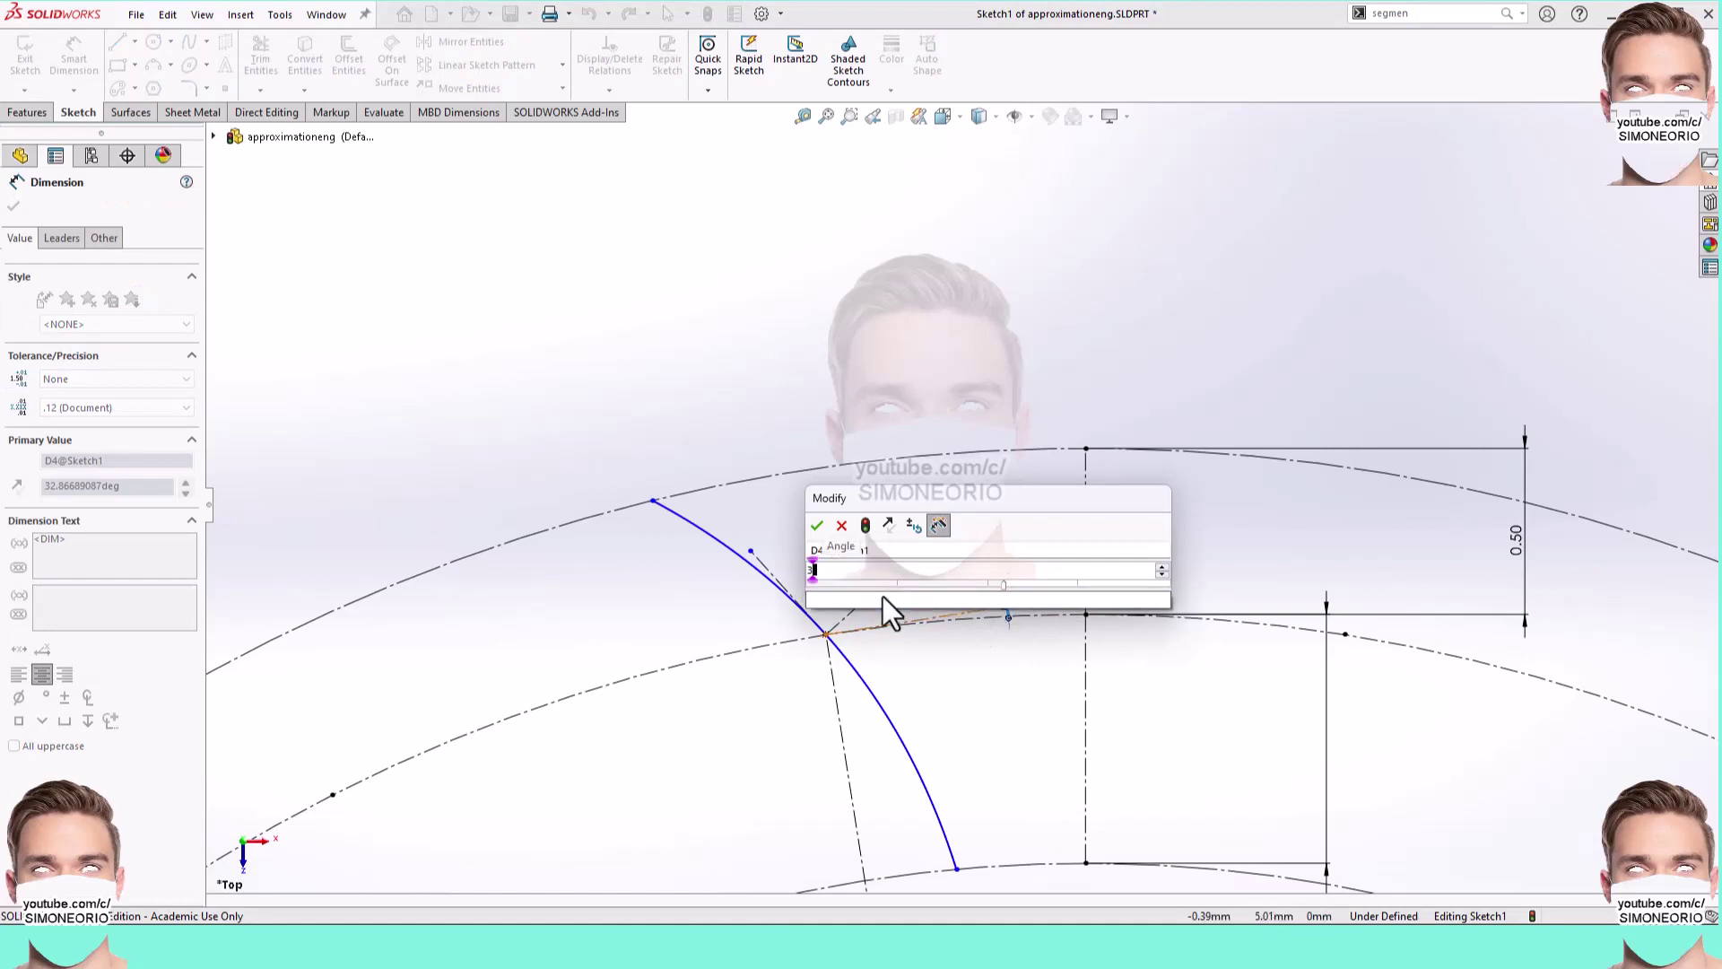
key("BackSpace")
type("0")
left_click(849, 598)
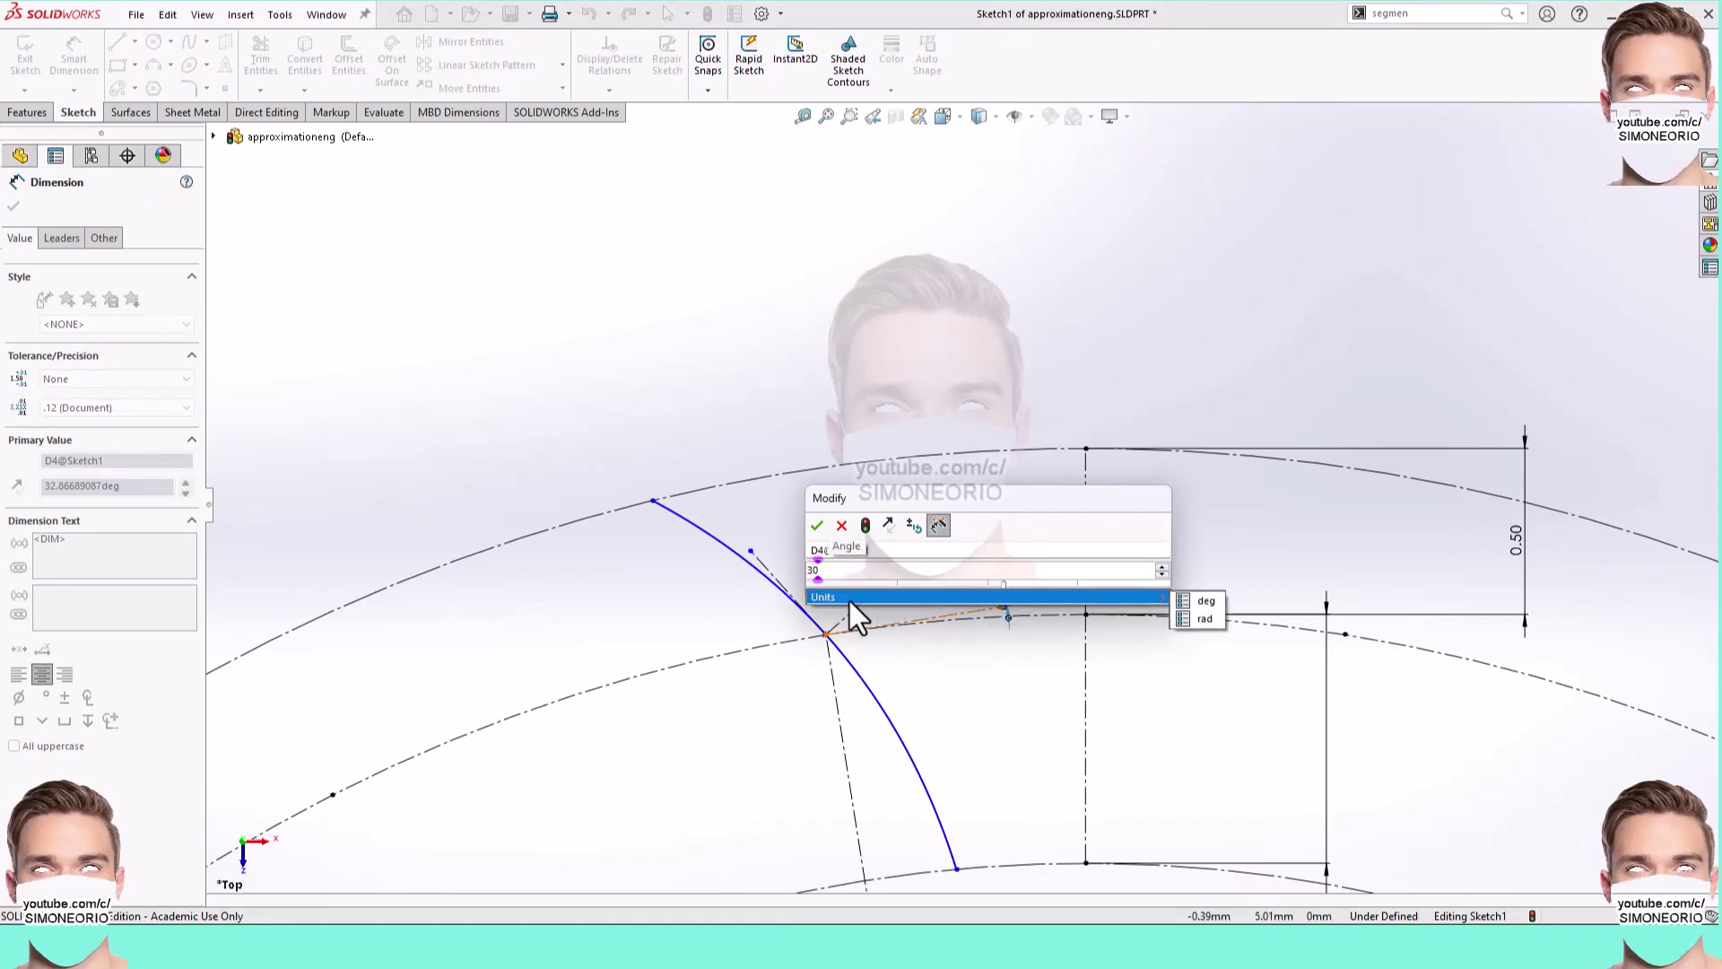
left_click(816, 526)
left_click(691, 351)
scroll(951, 511, "down", 3)
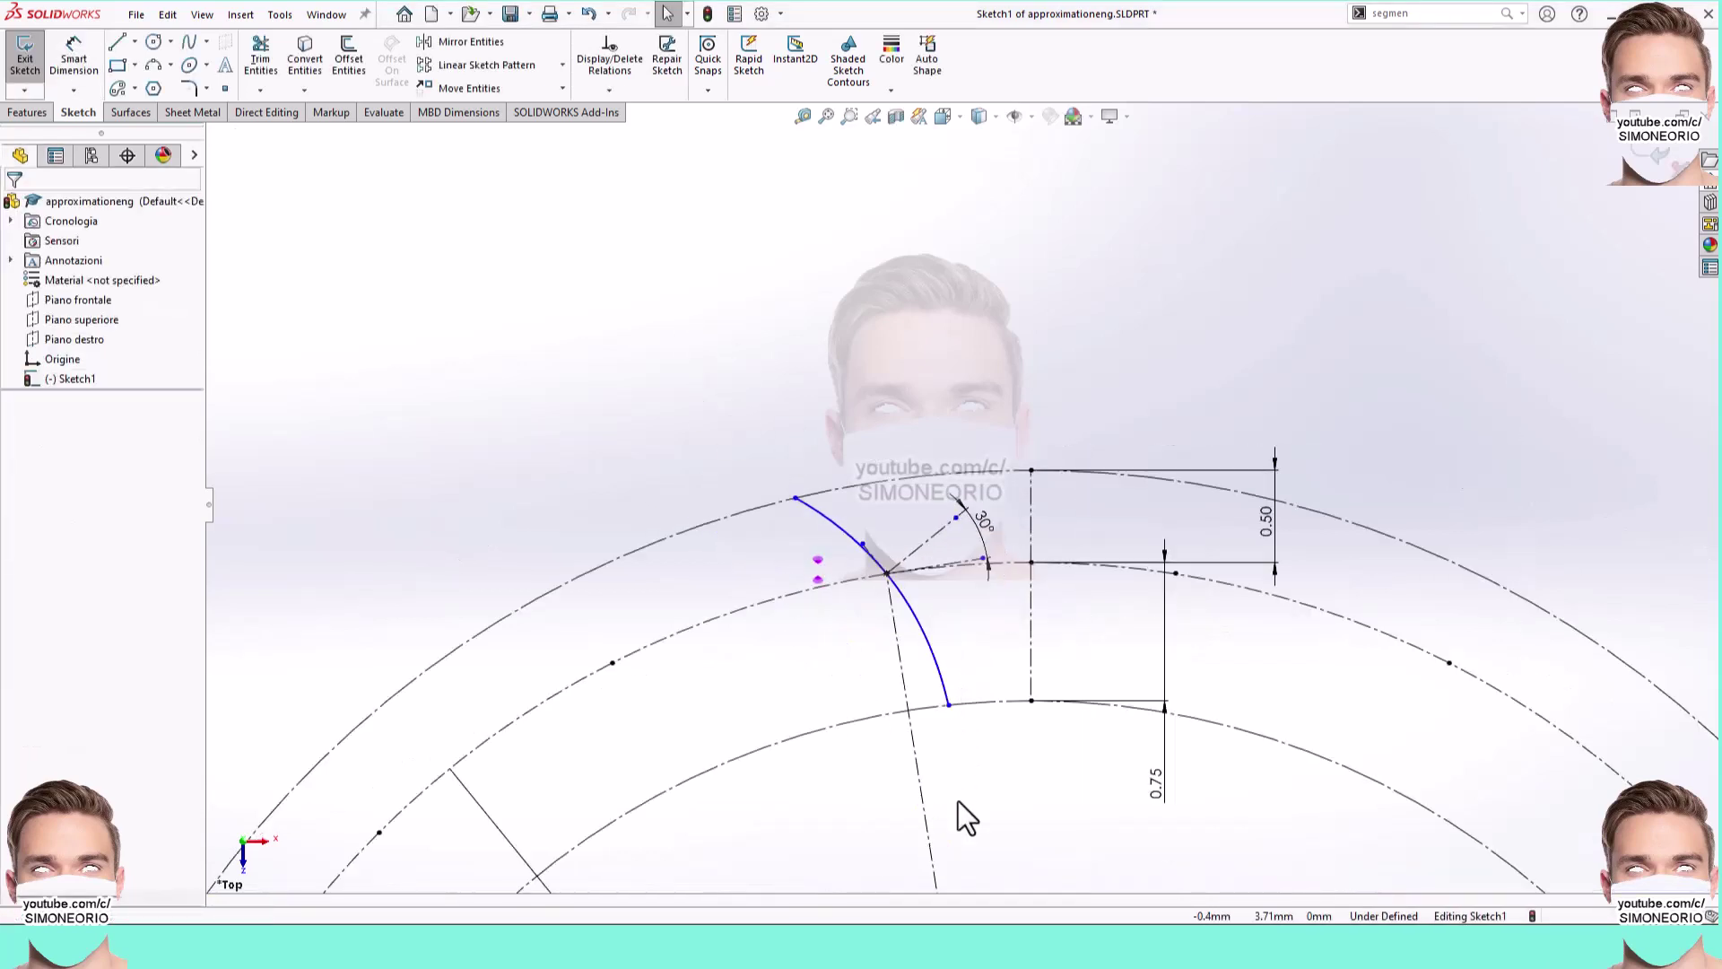
scroll(1089, 601, "down", 3)
scroll(1031, 730, "up", 3)
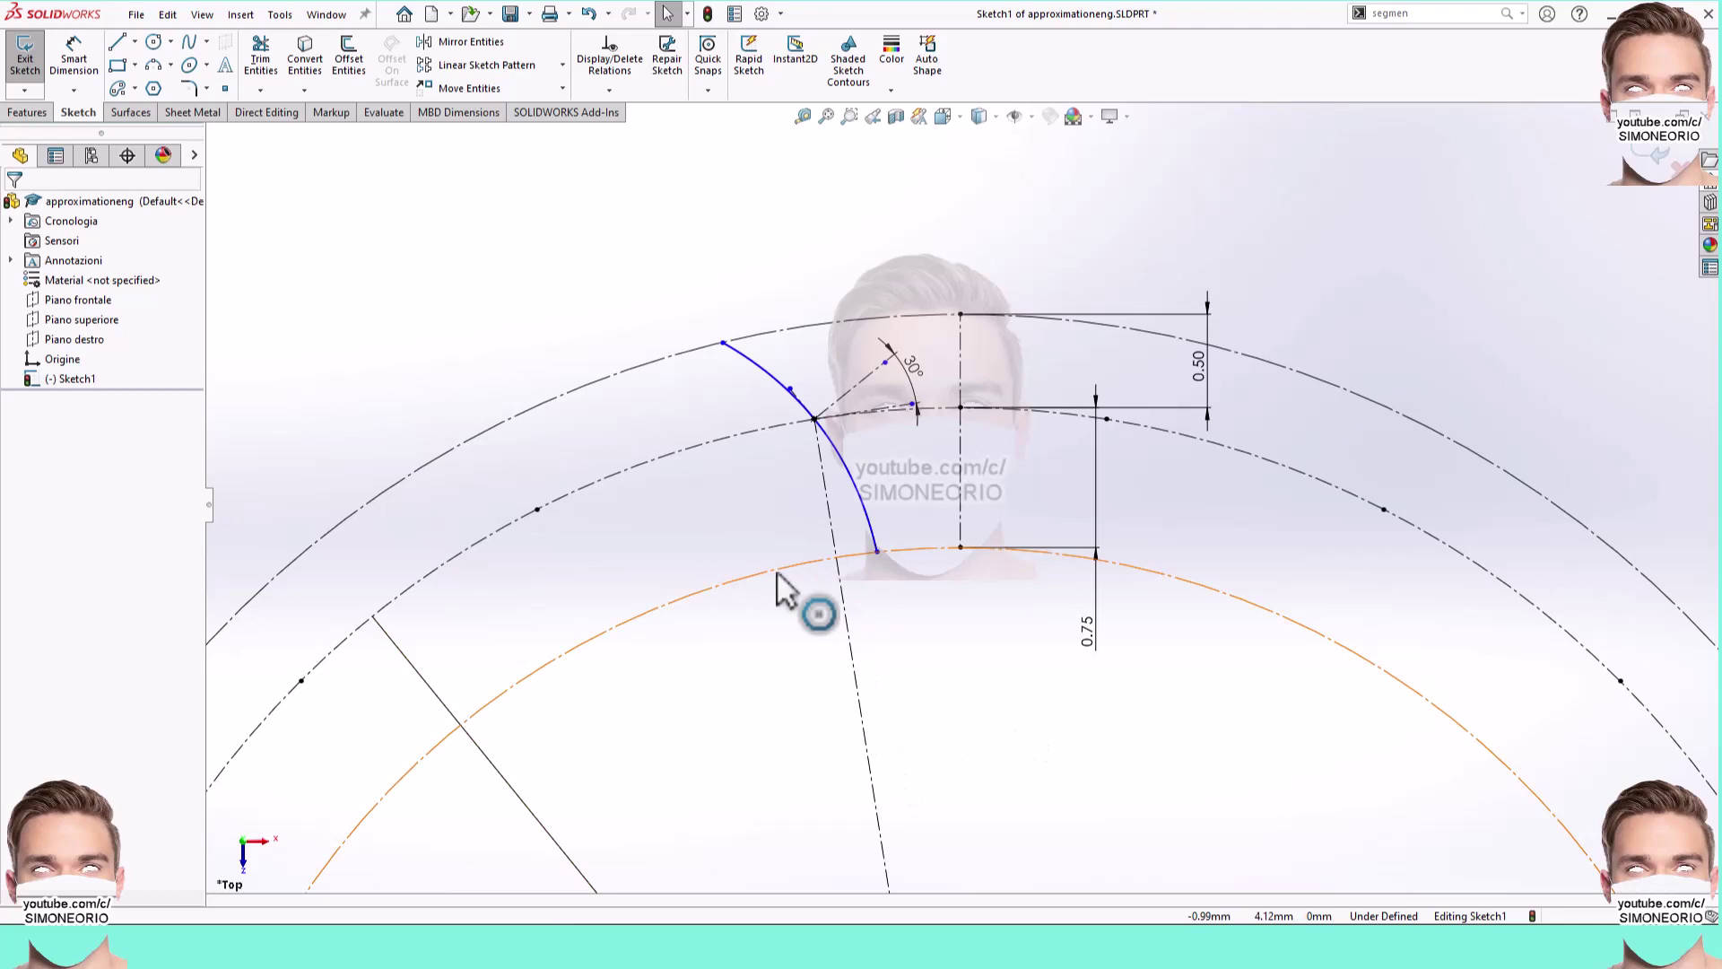
Step: Draw a construction centerline from the inner circle to the tooth-curve intersection point
left_click(136, 41)
left_click(143, 83)
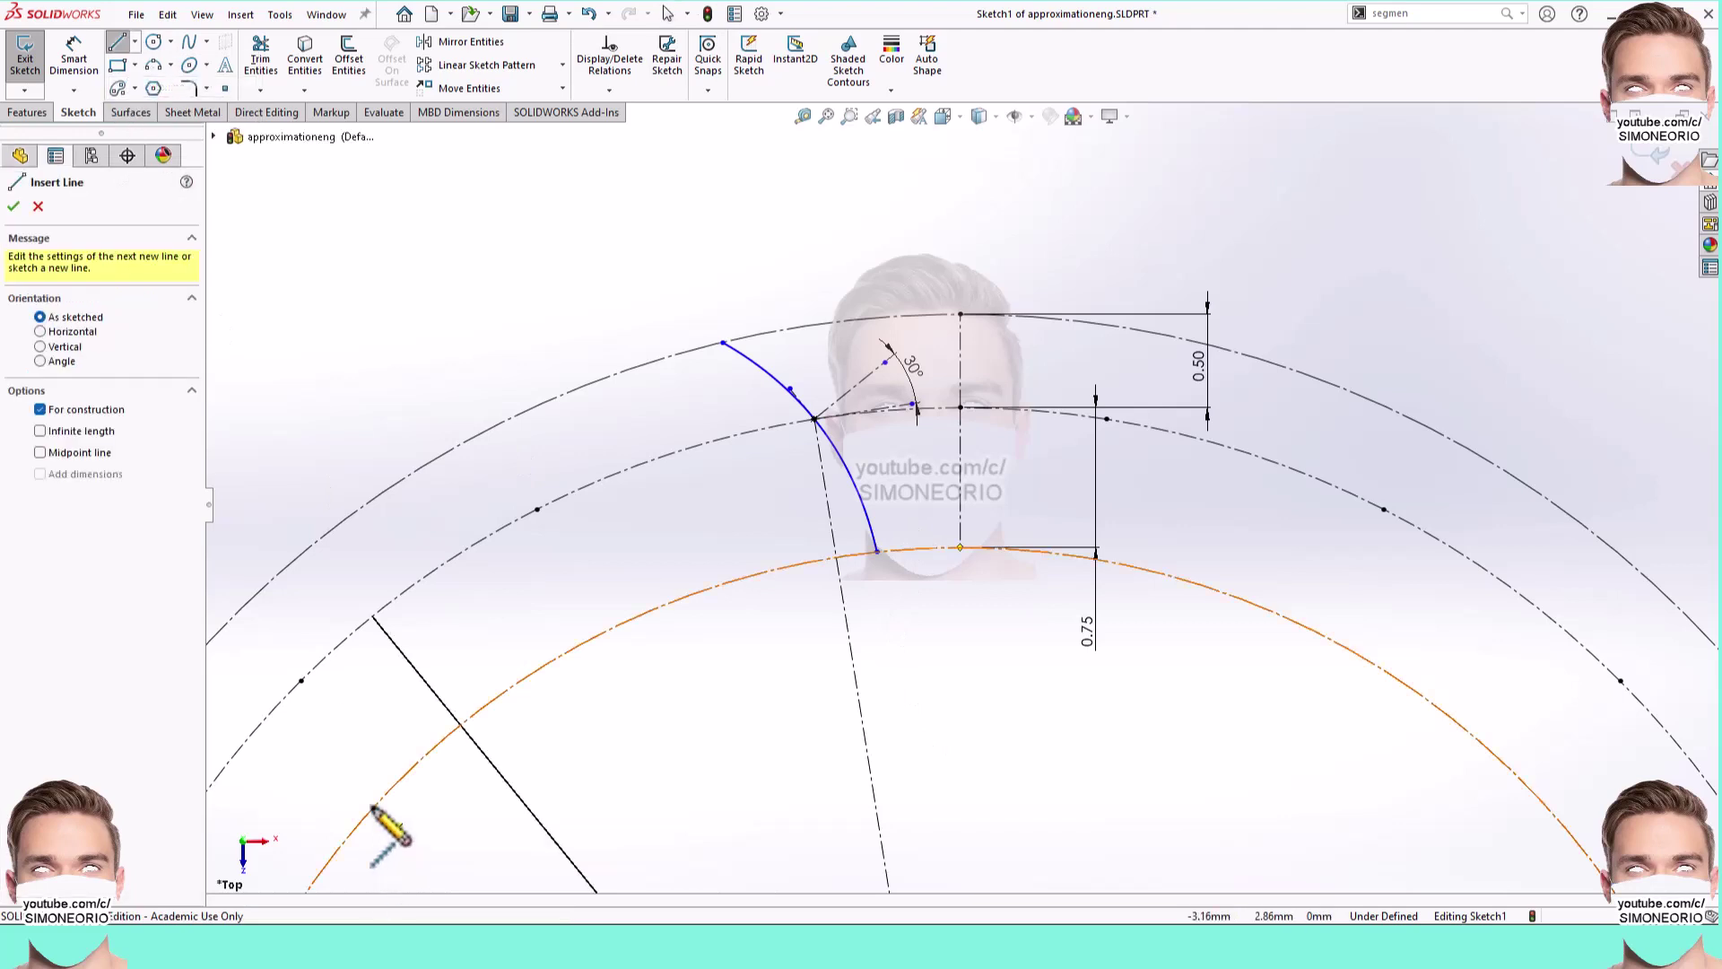
left_click(385, 782)
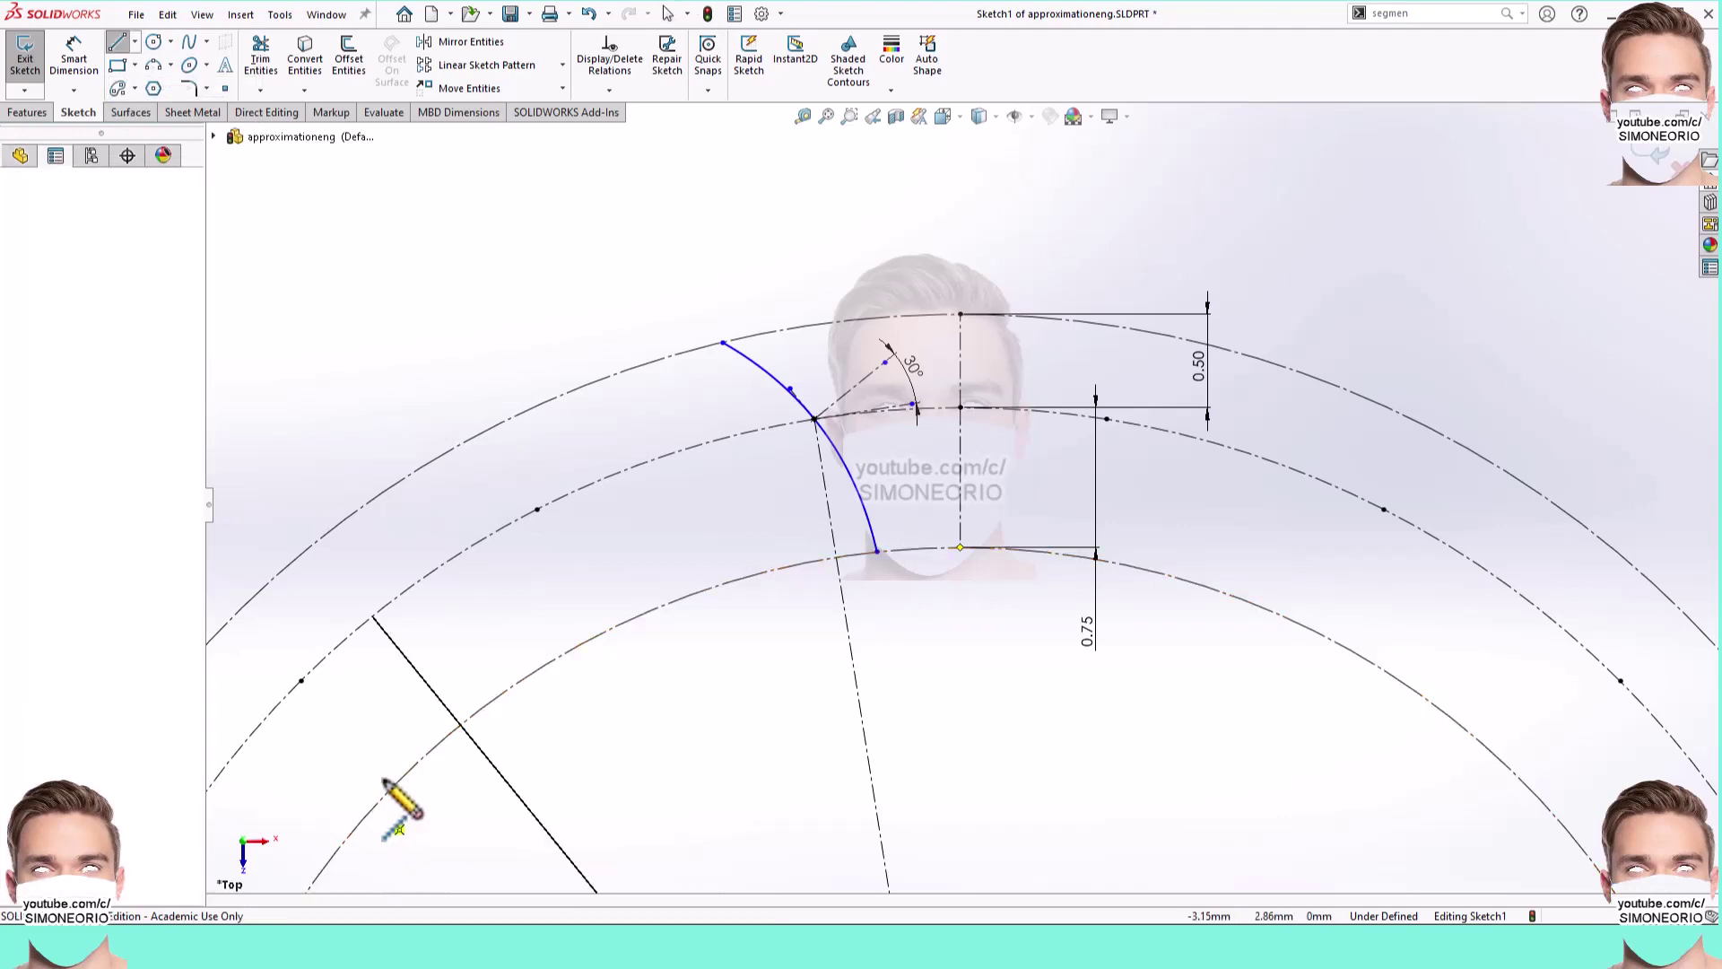
left_click(815, 419)
key("Escape")
left_click(639, 574)
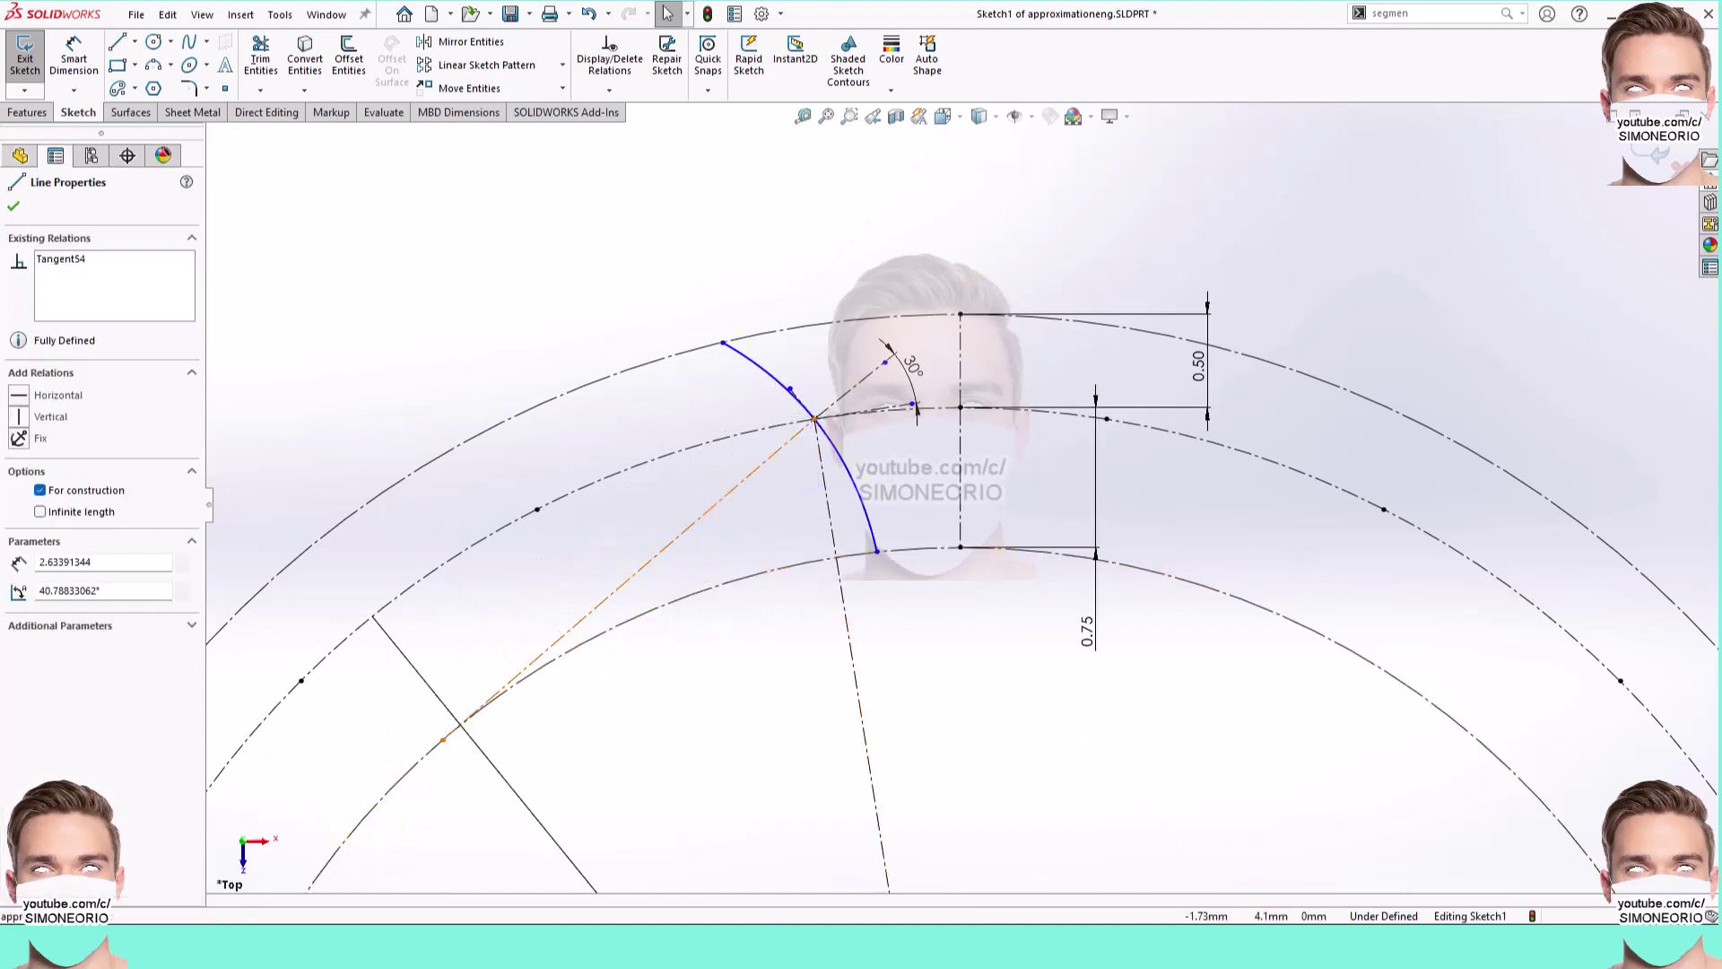
left_click_drag(436, 730, 443, 730)
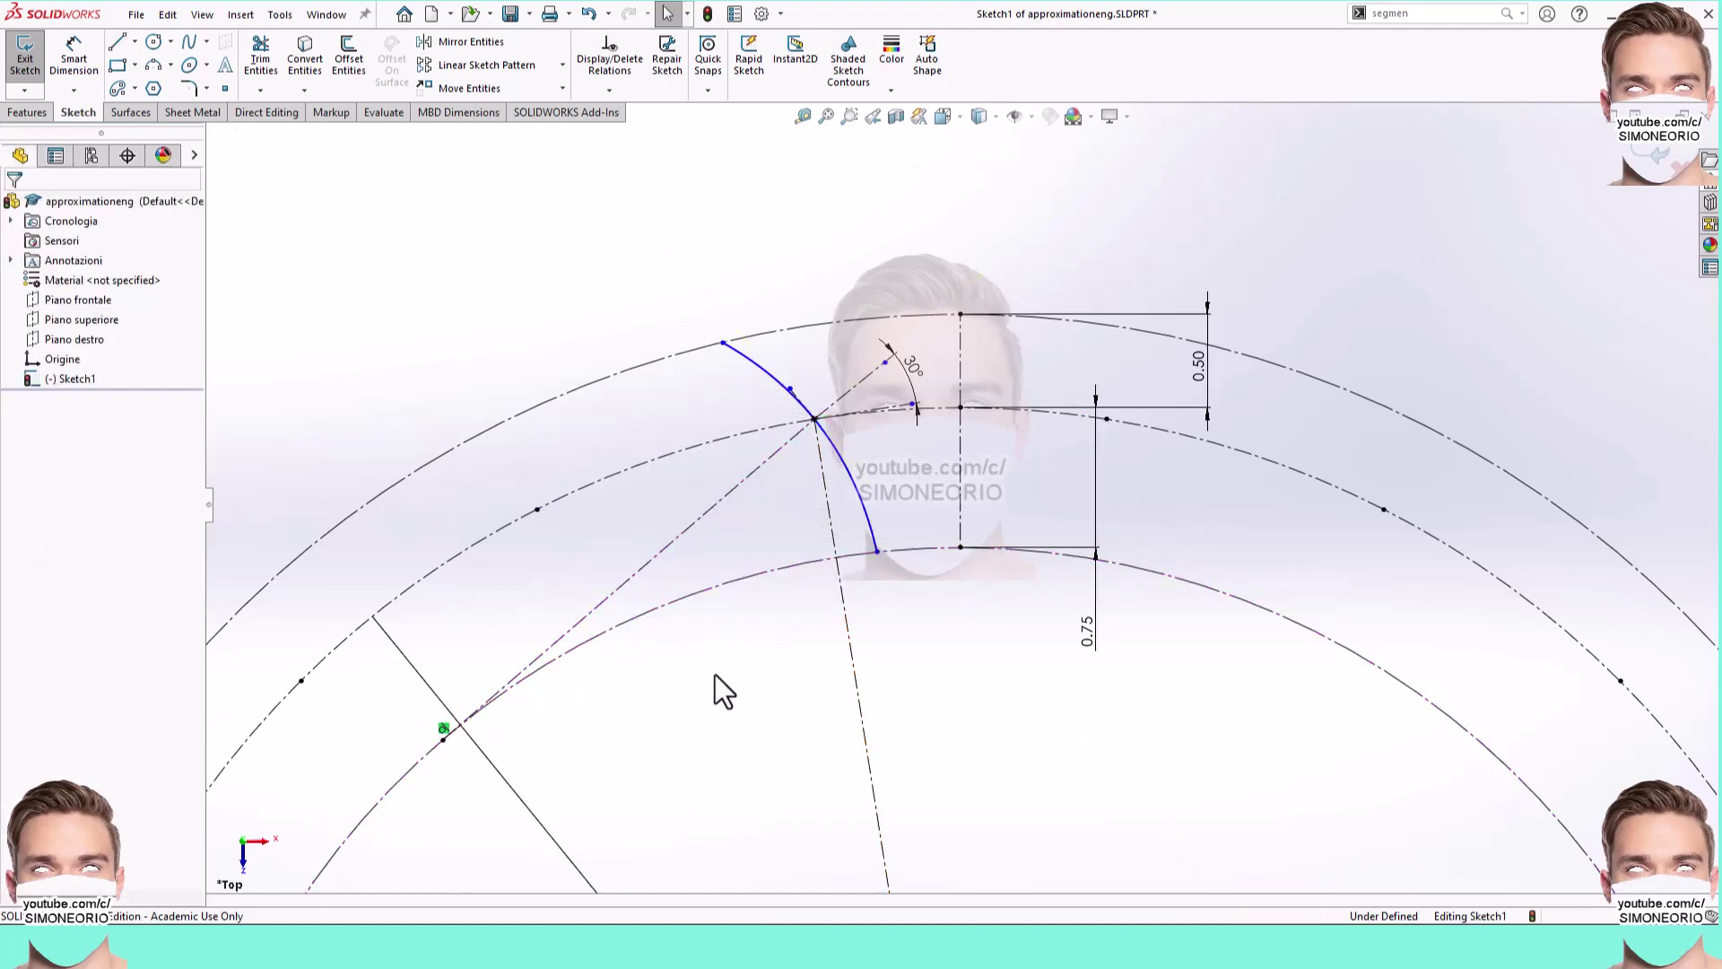
Step: Power-trim away the right-hand portion of the inner circle
left_click(262, 61)
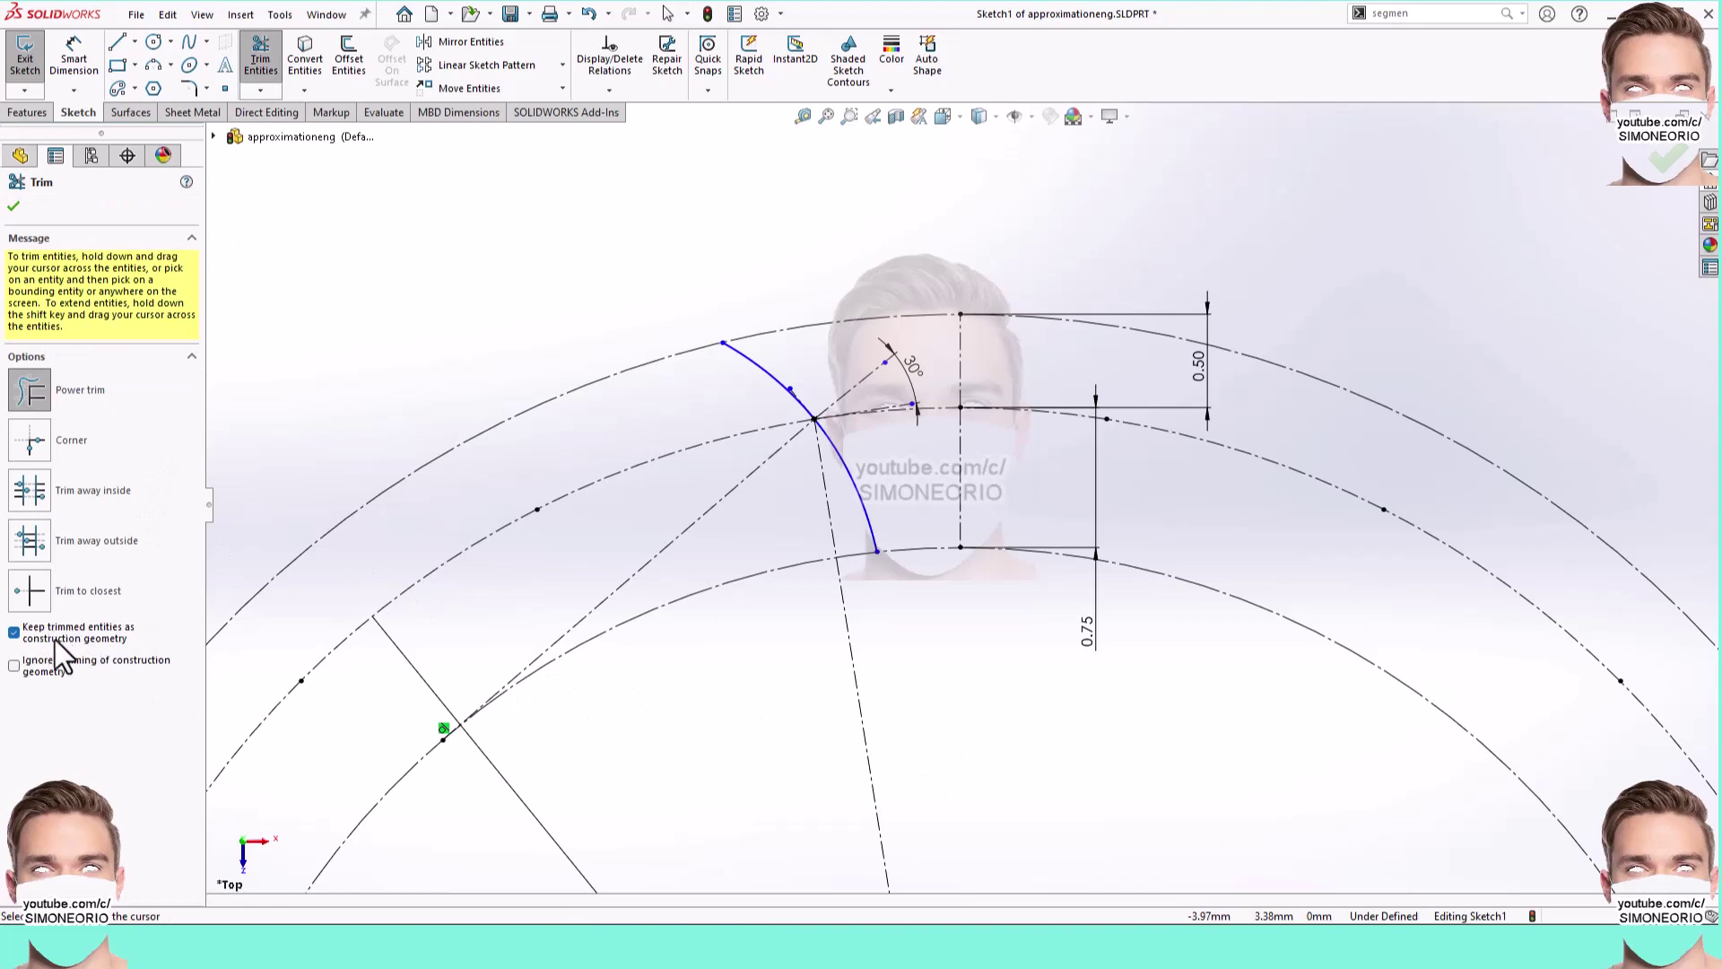
left_click_drag(1197, 712, 1299, 520)
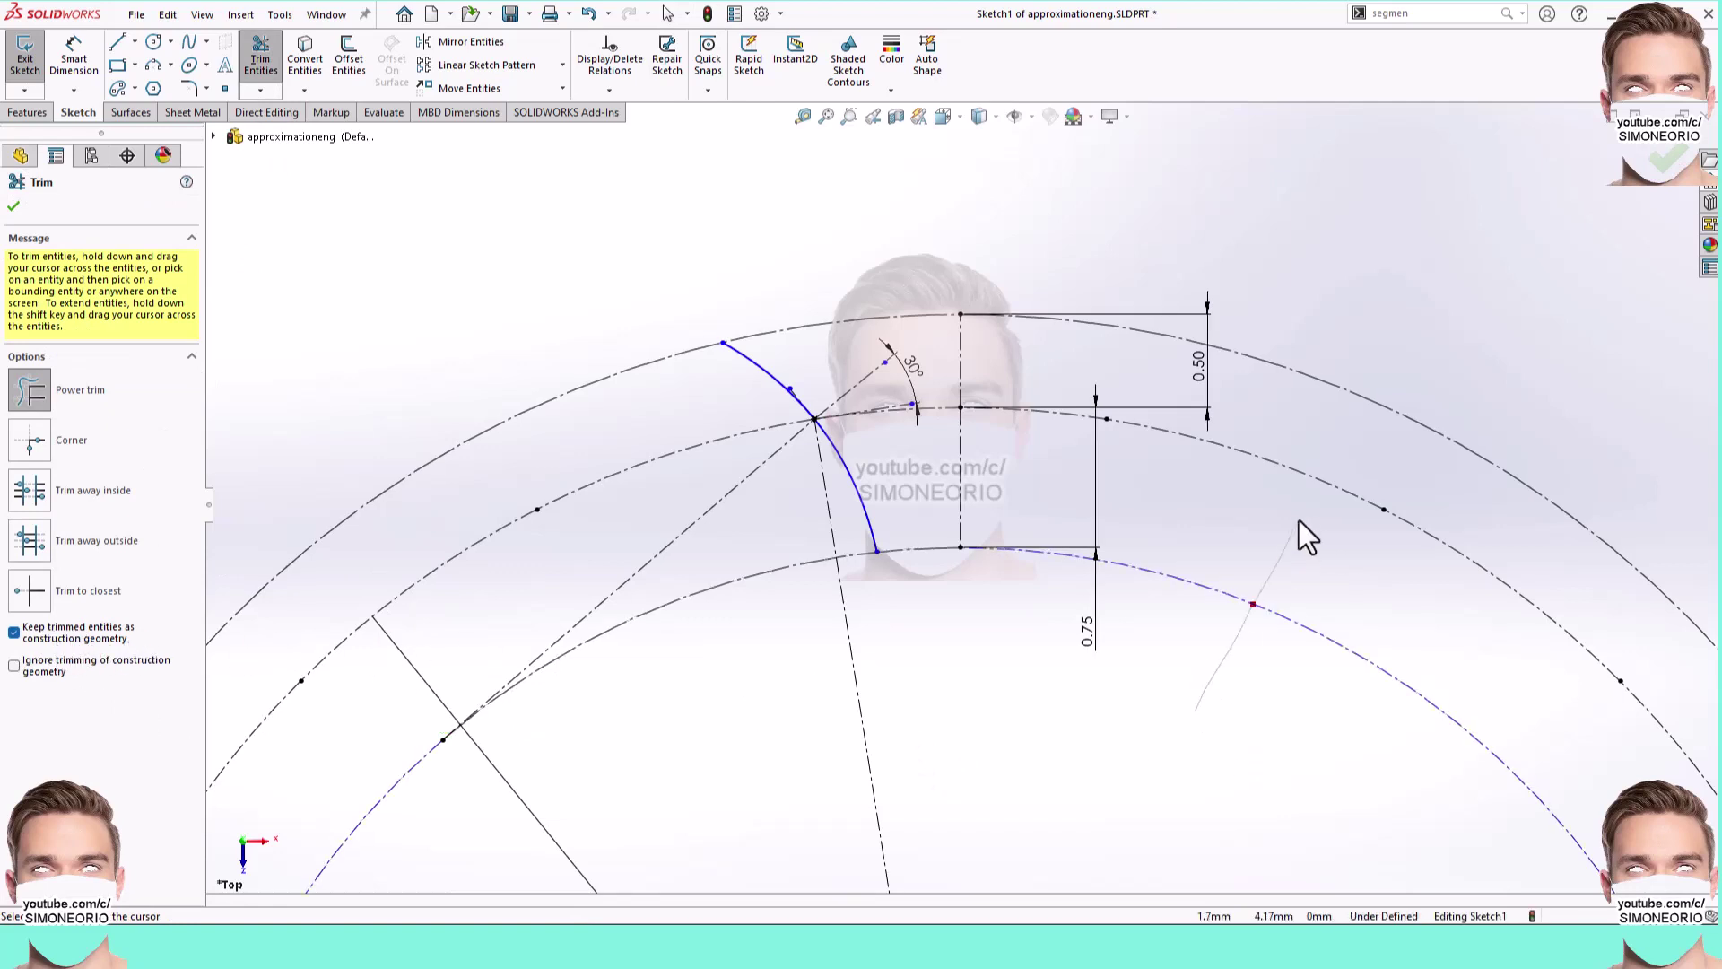
key("Escape")
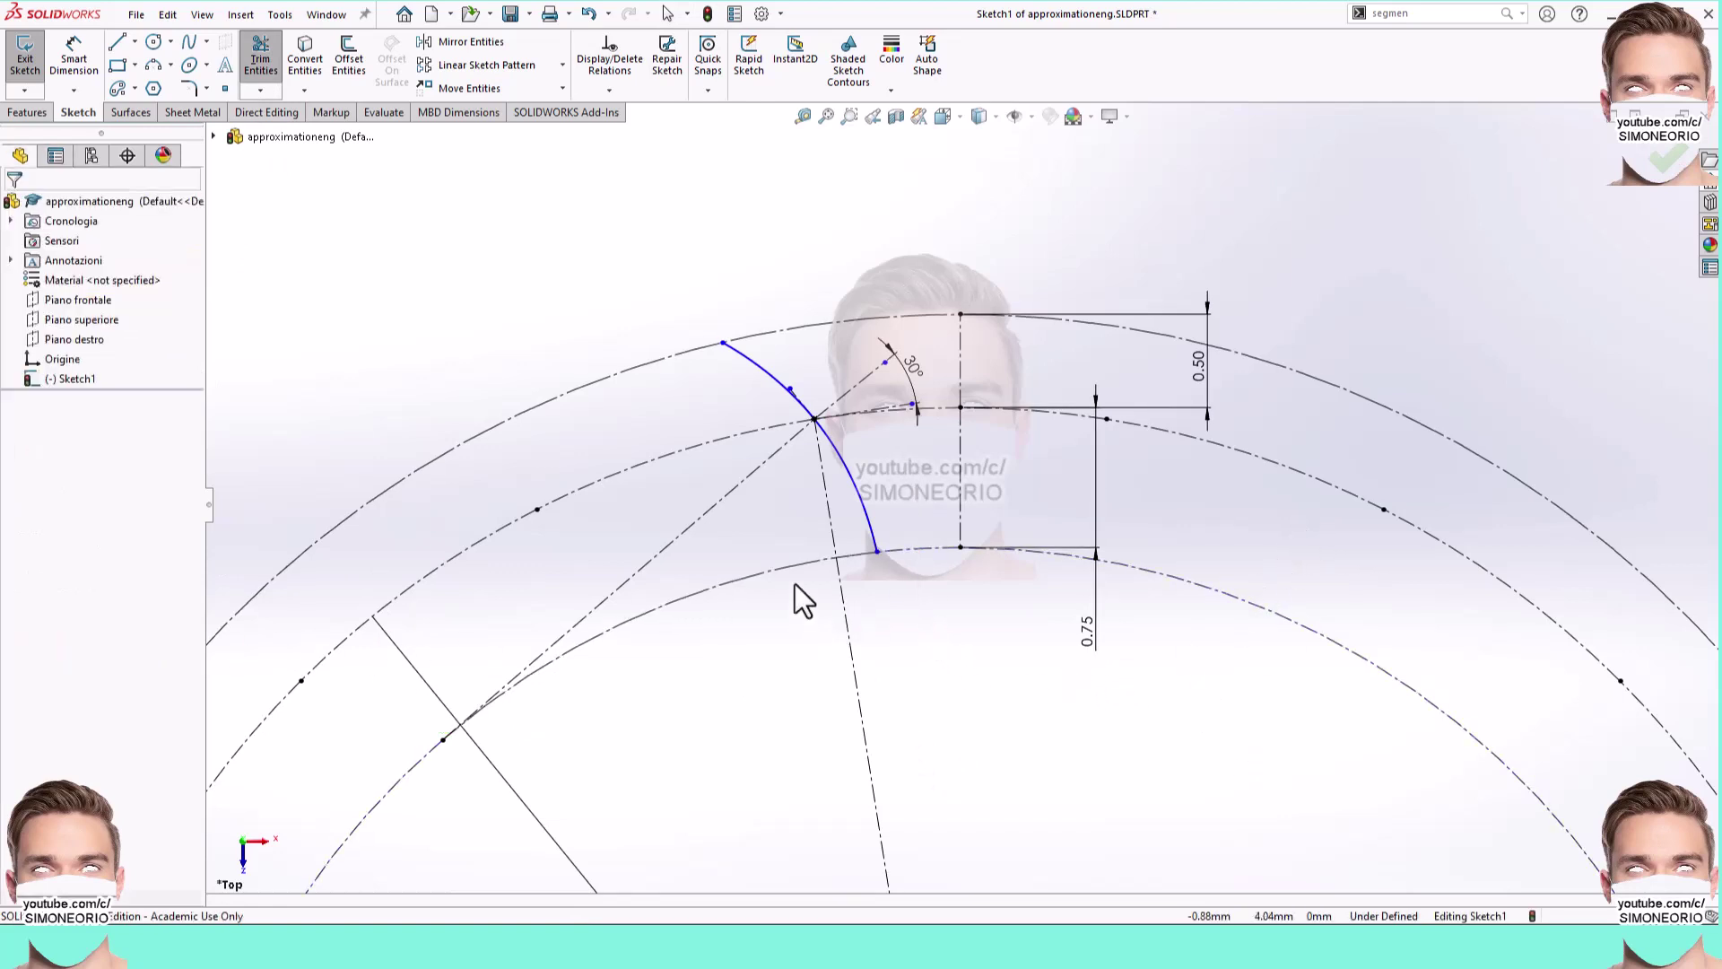
Step: Make the remaining inner arc and the tangent construction line equal length, fully defining Sketch1
left_click(788, 574)
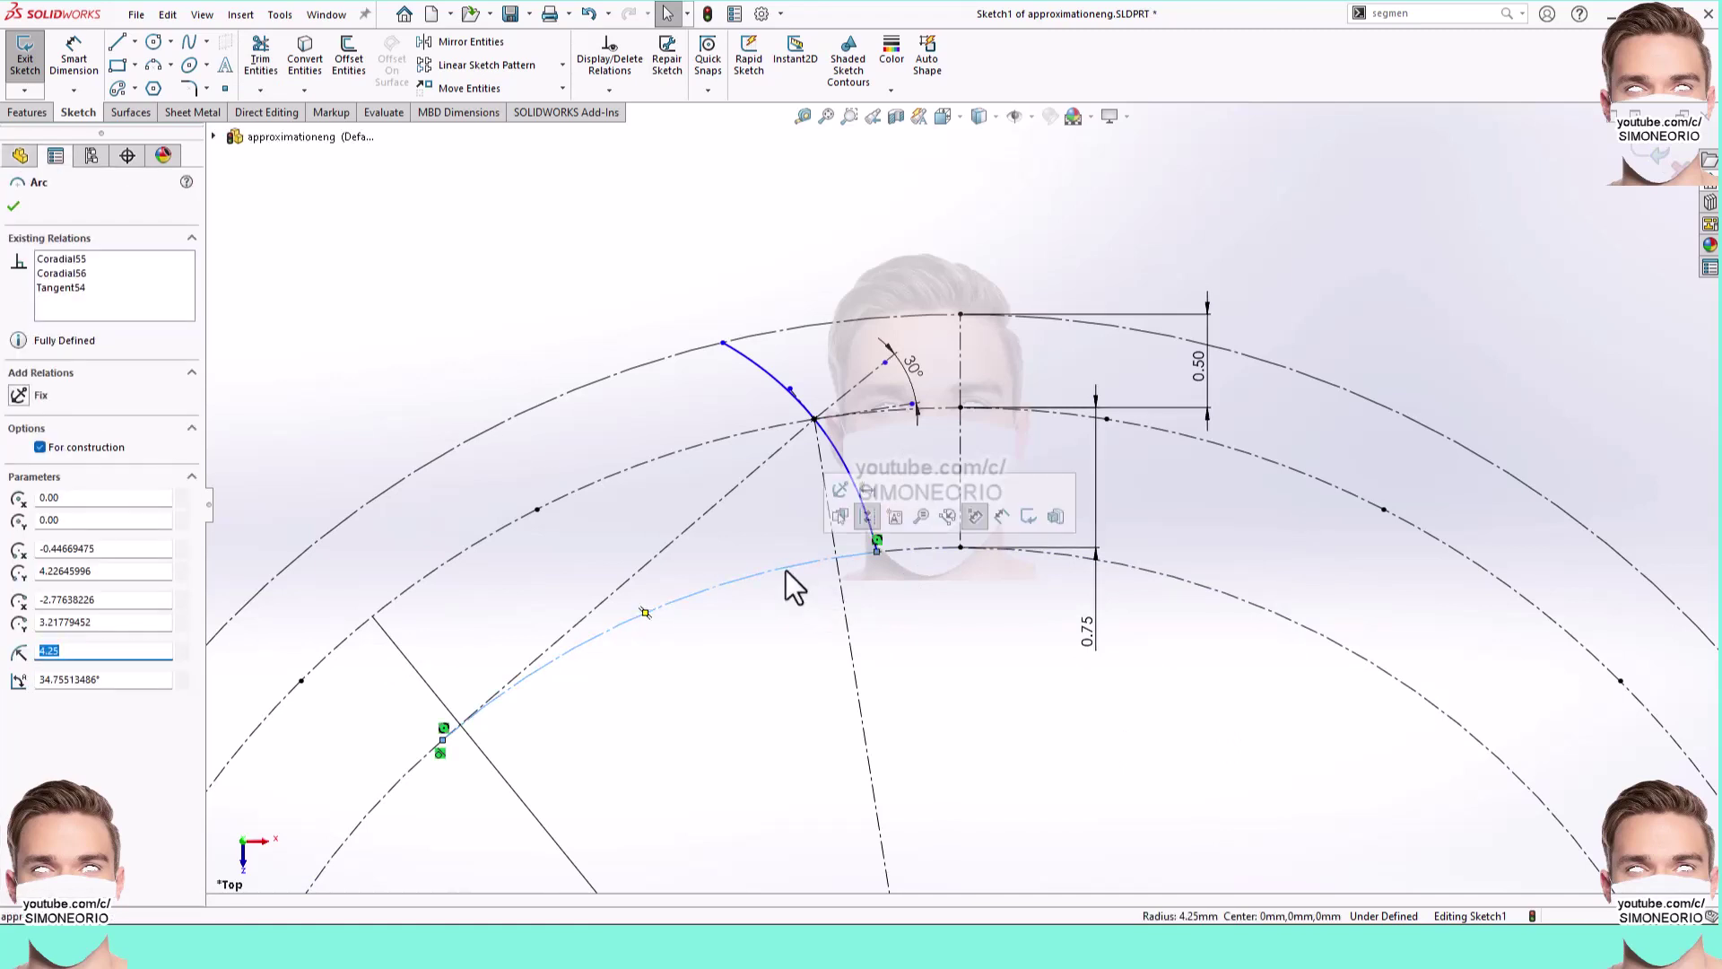
left_click(720, 522, "ctrl")
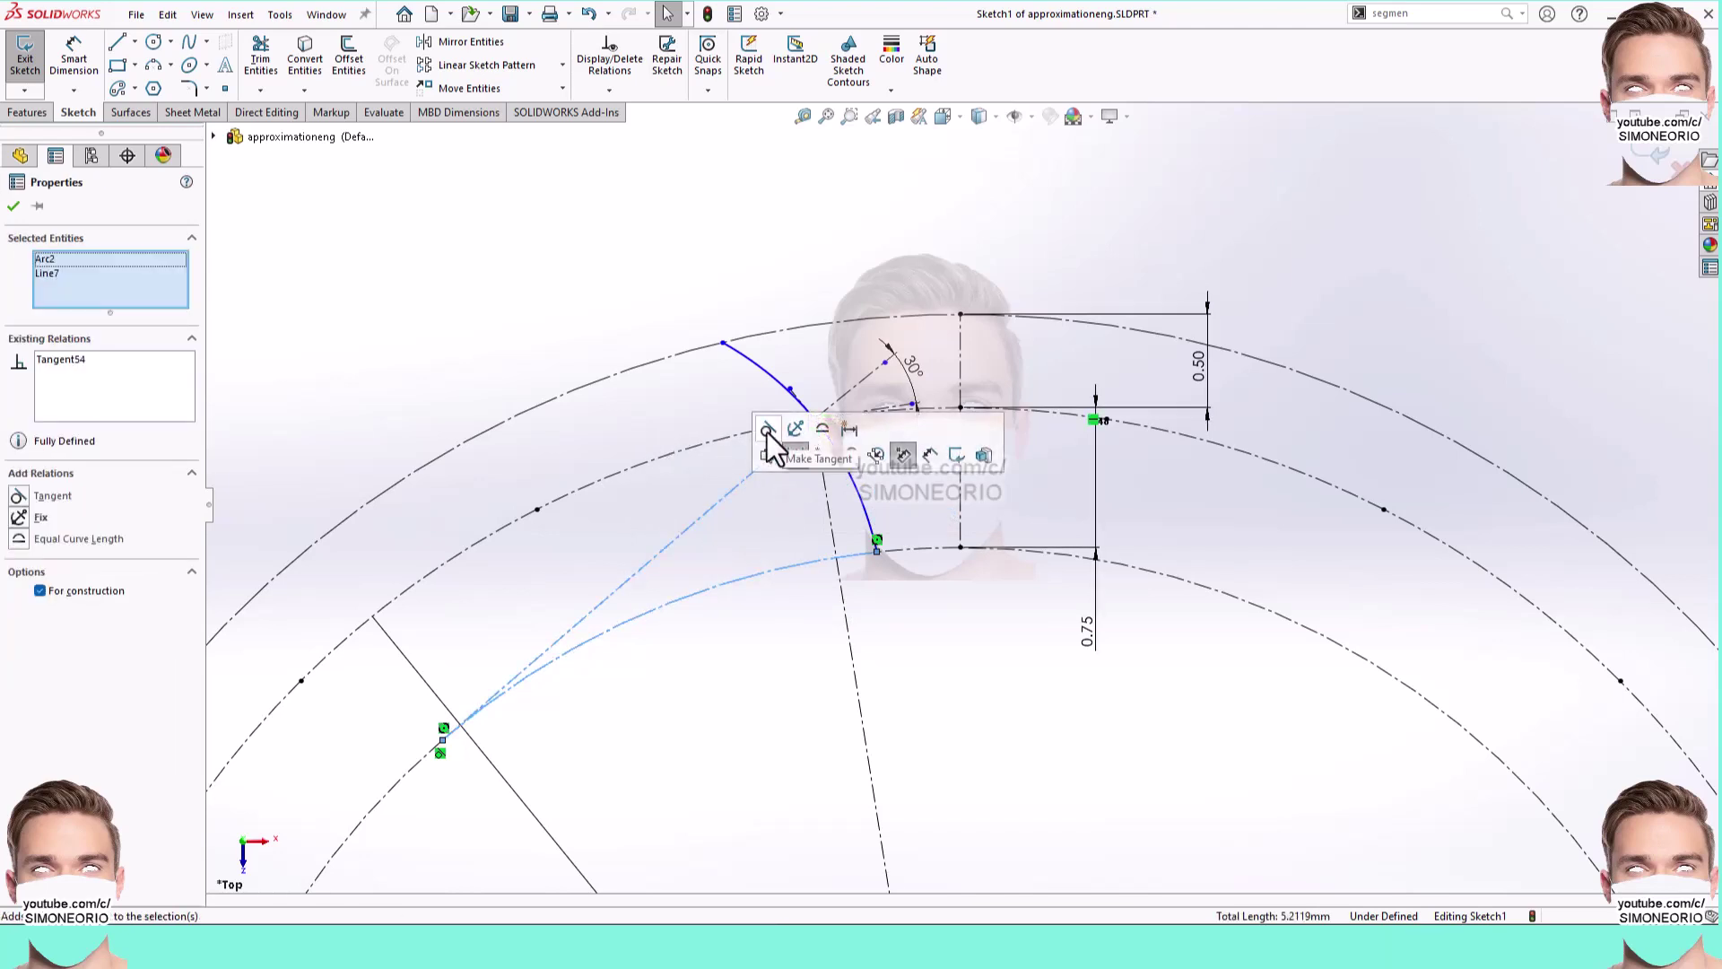
left_click(830, 436)
left_click(926, 609)
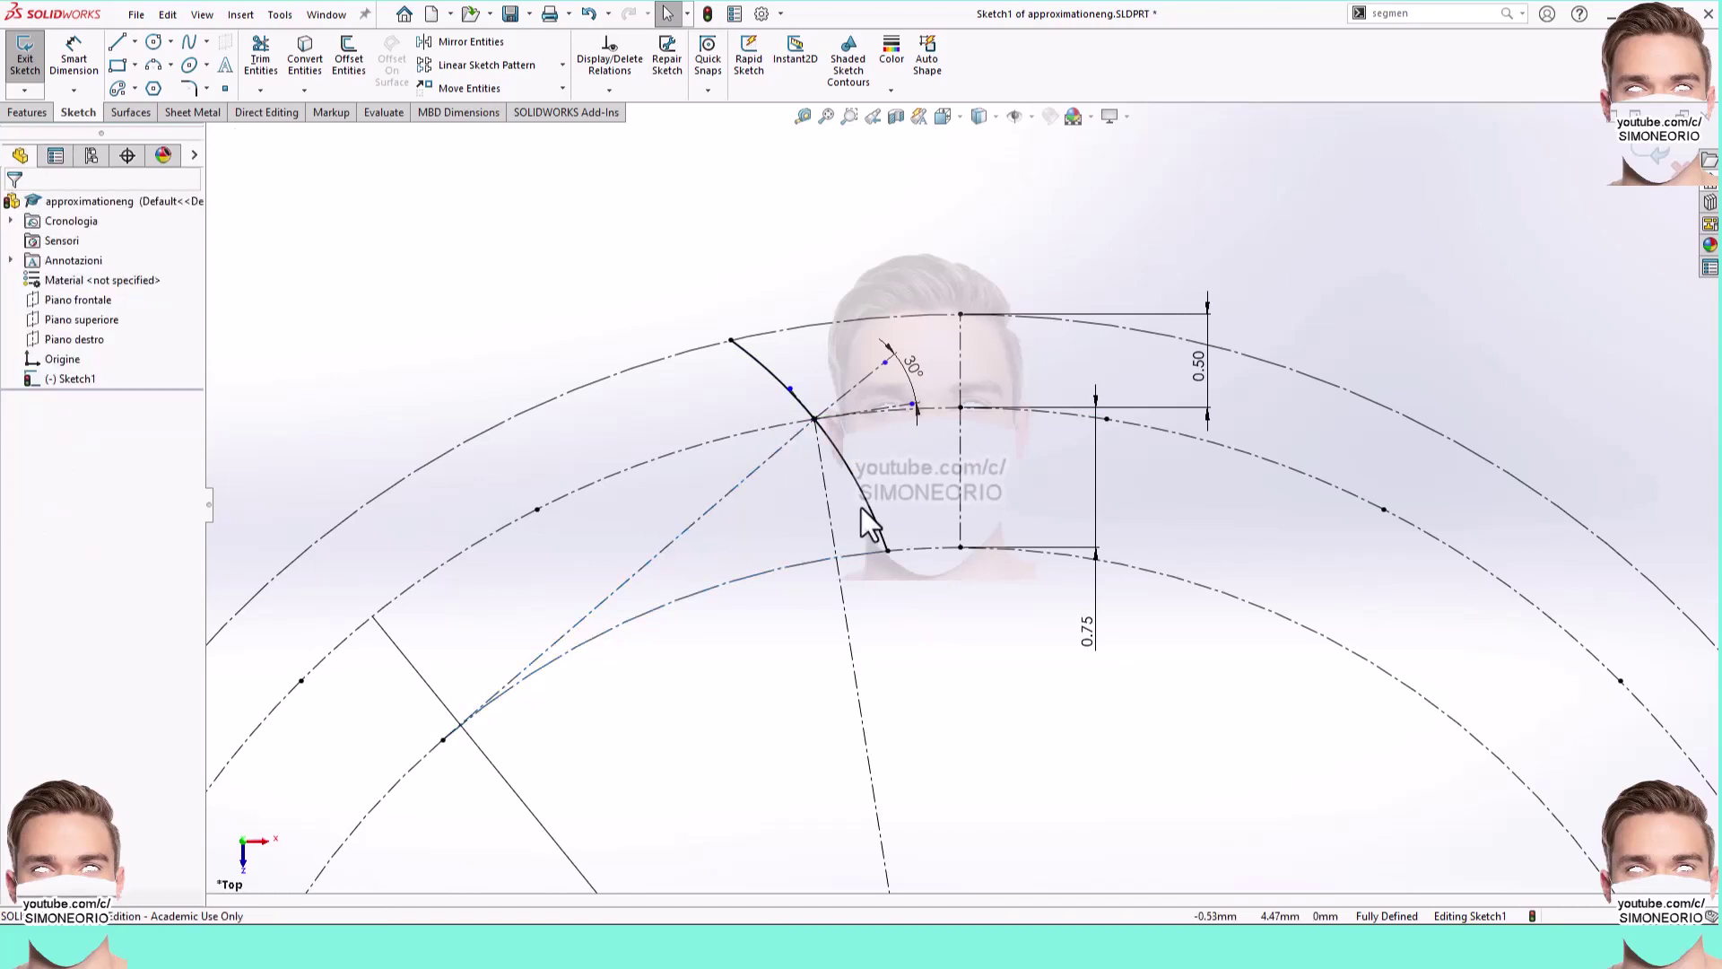
left_click(861, 508)
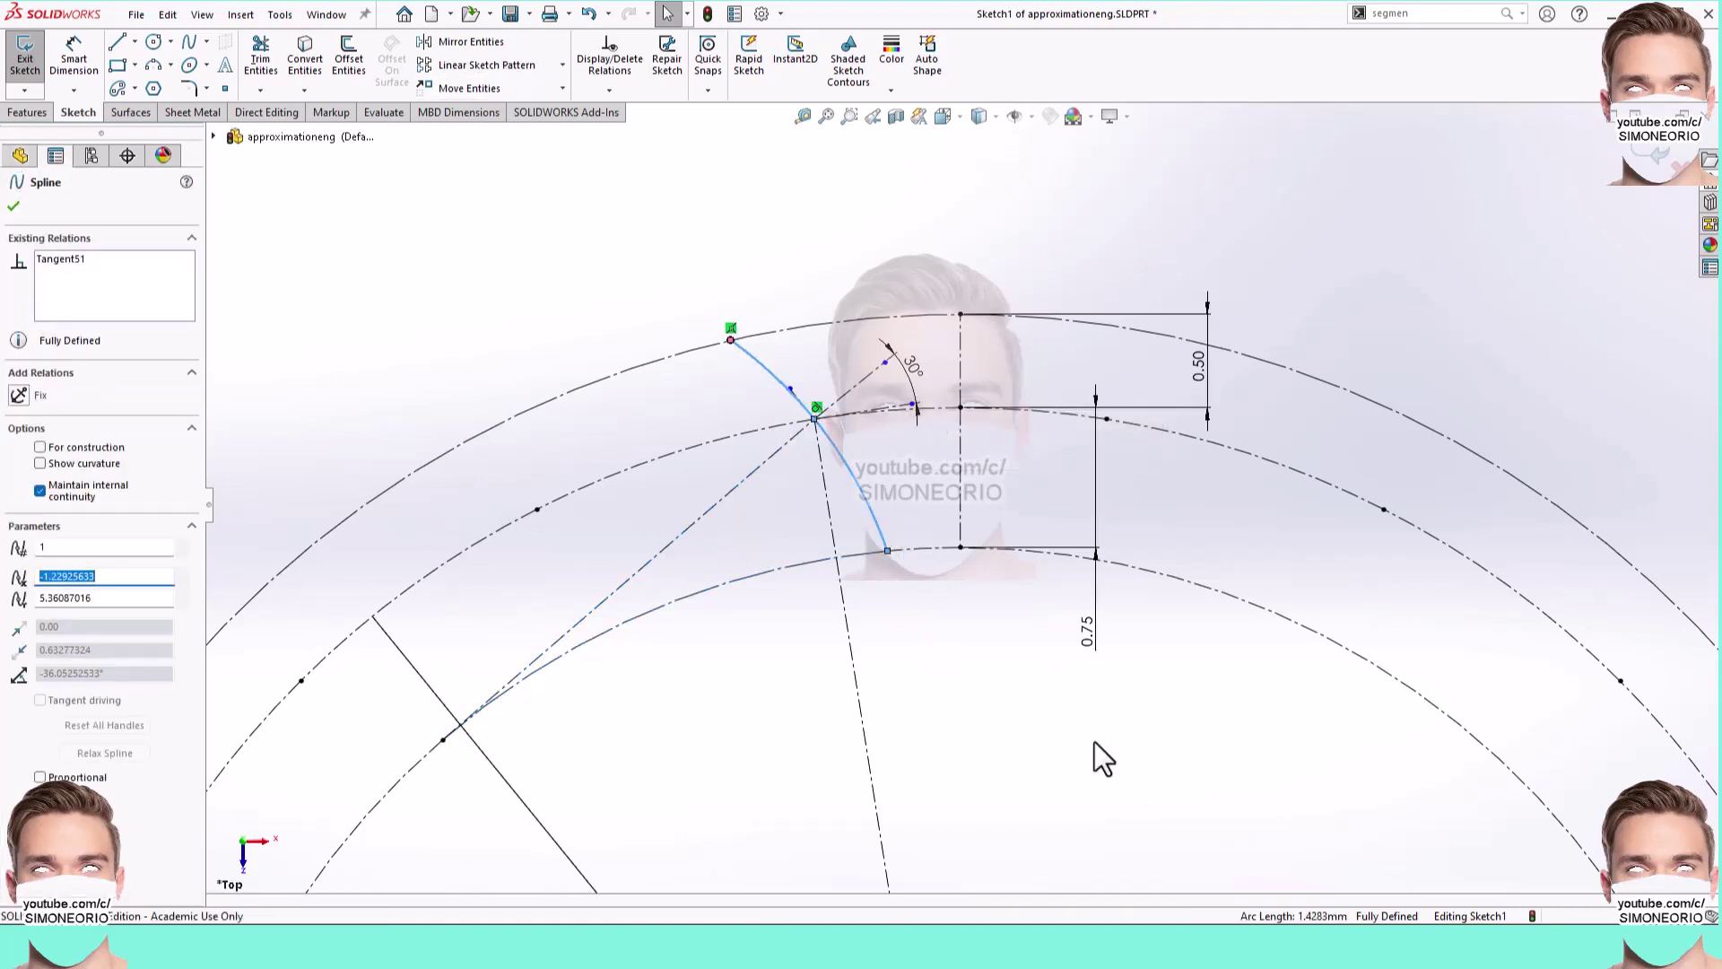
left_click(938, 700)
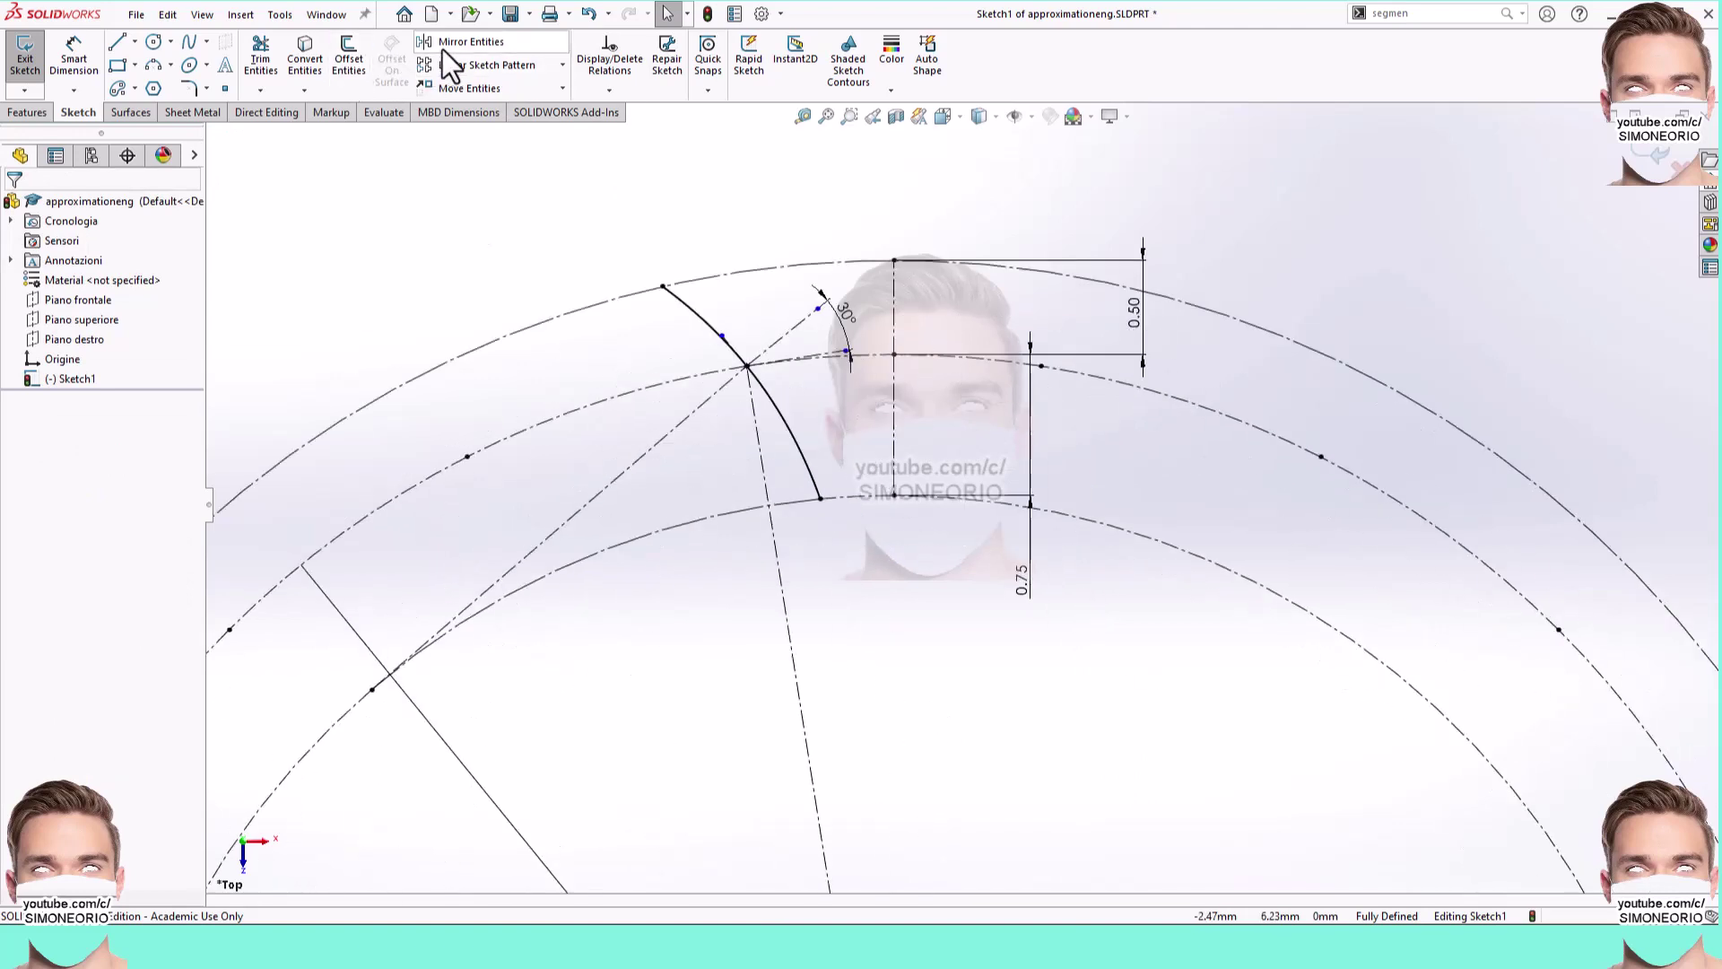
Step: Mirror Spline1 about the vertical centreline Line2 to form the opposite flank
left_click(470, 41)
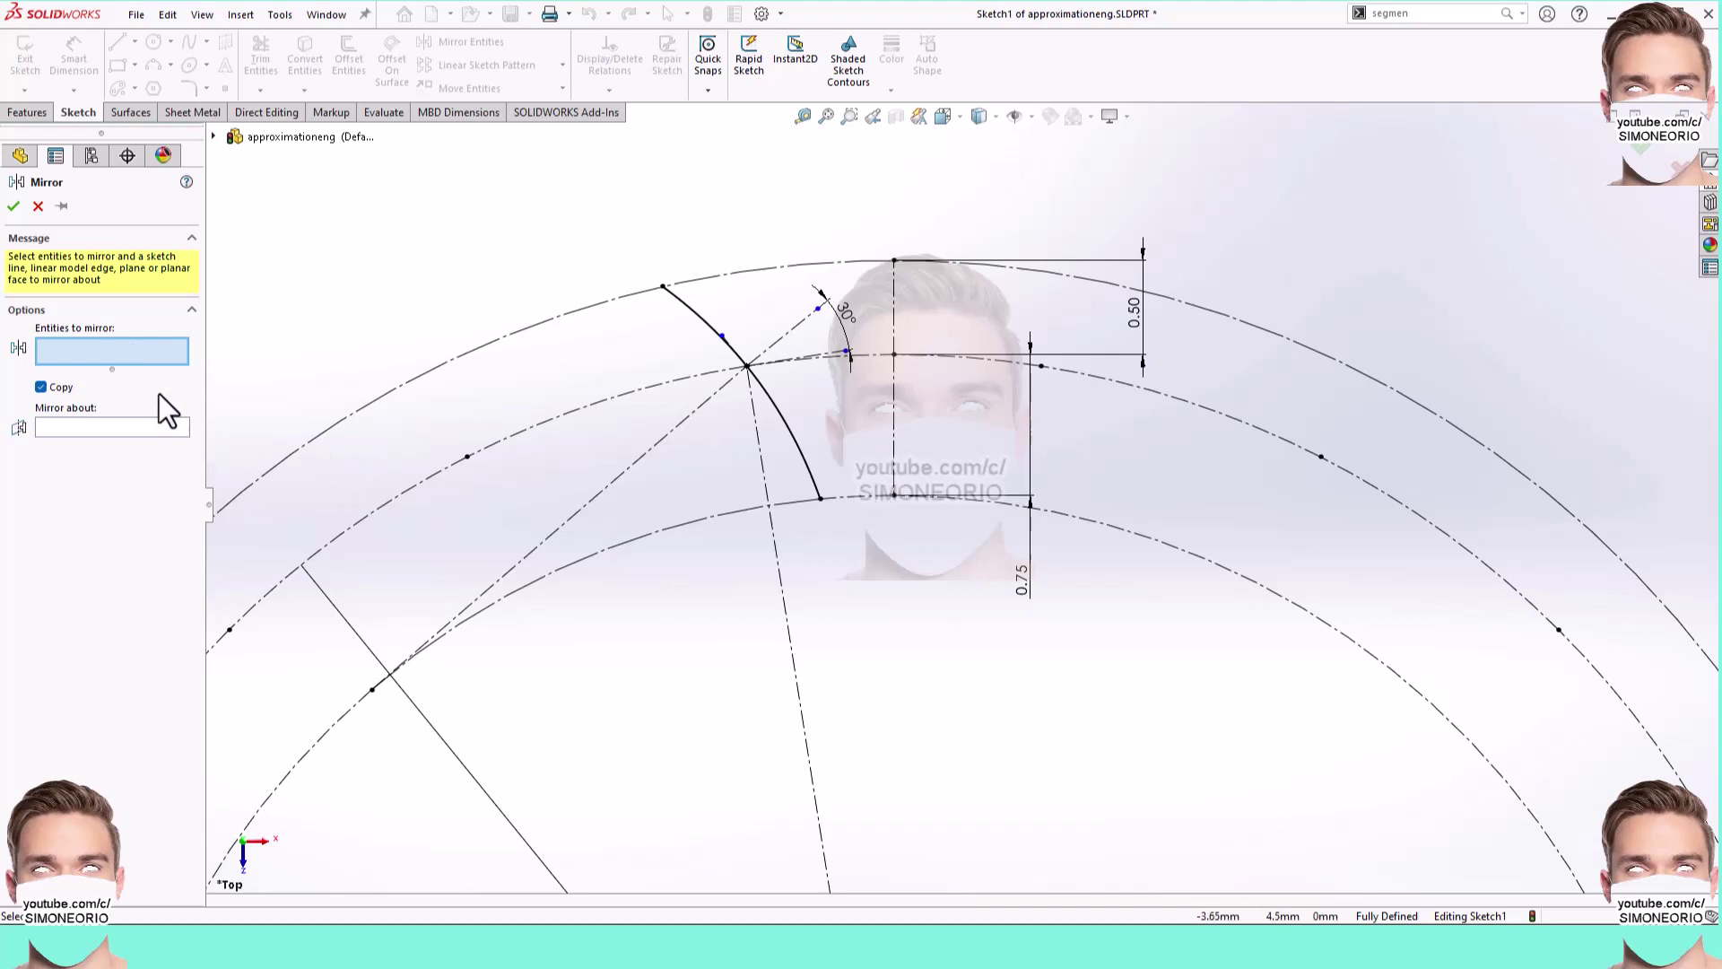
left_click(806, 455)
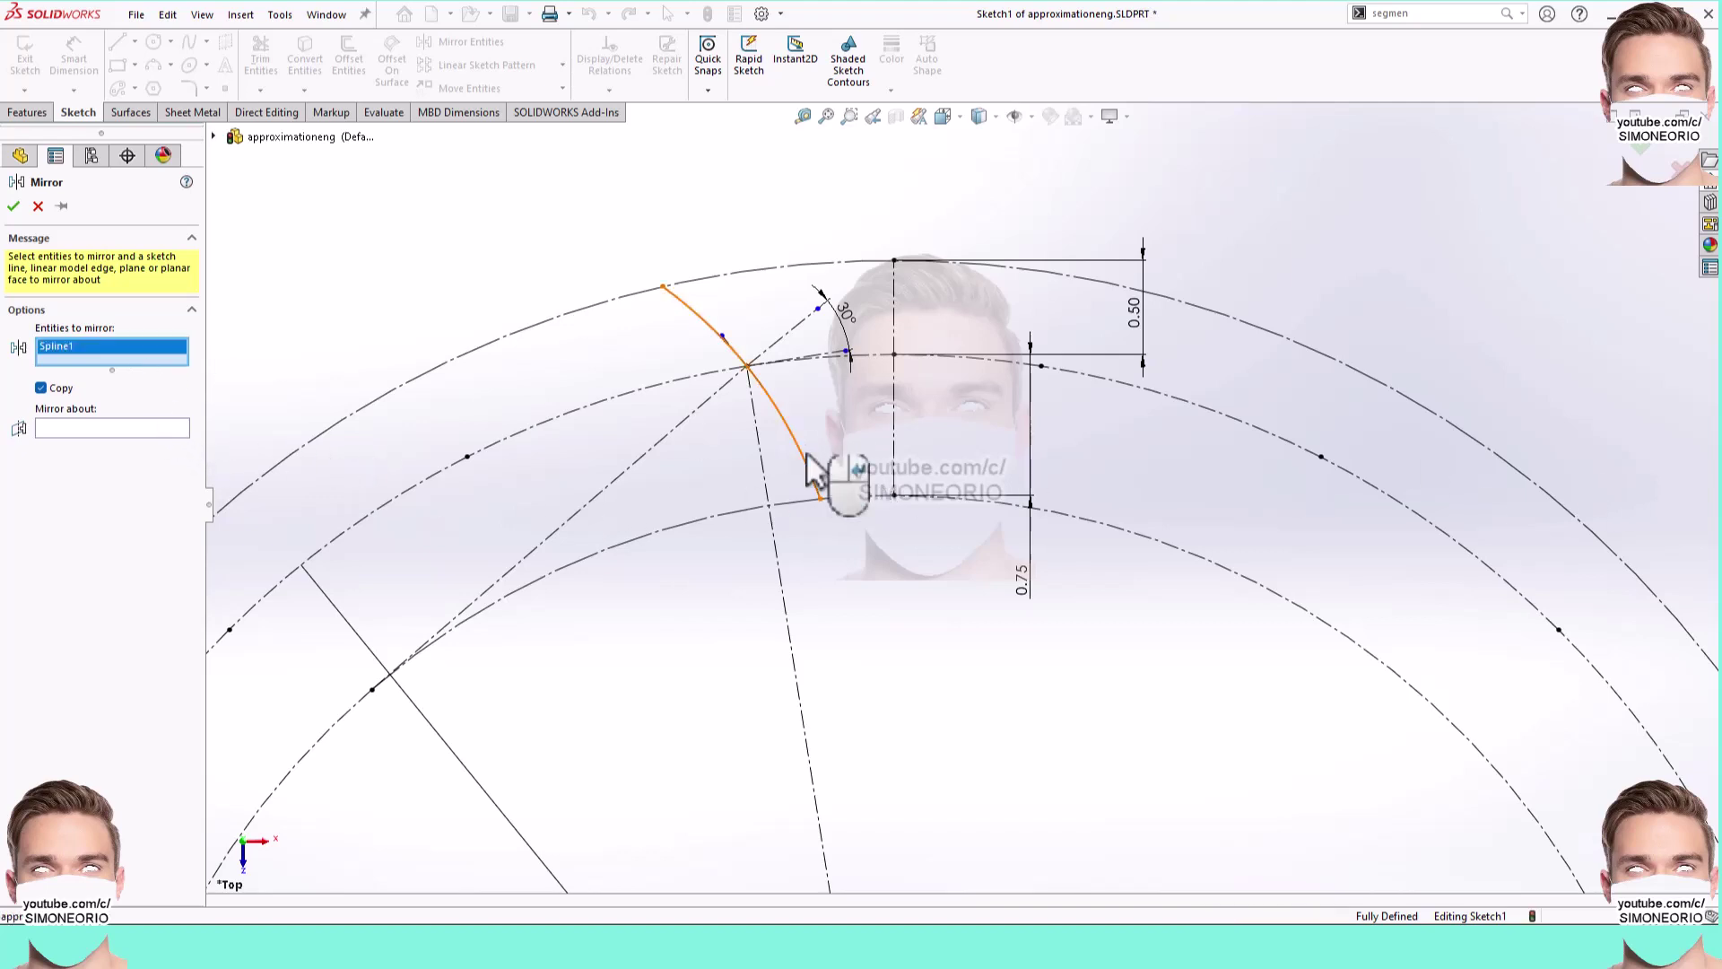
left_click(160, 430)
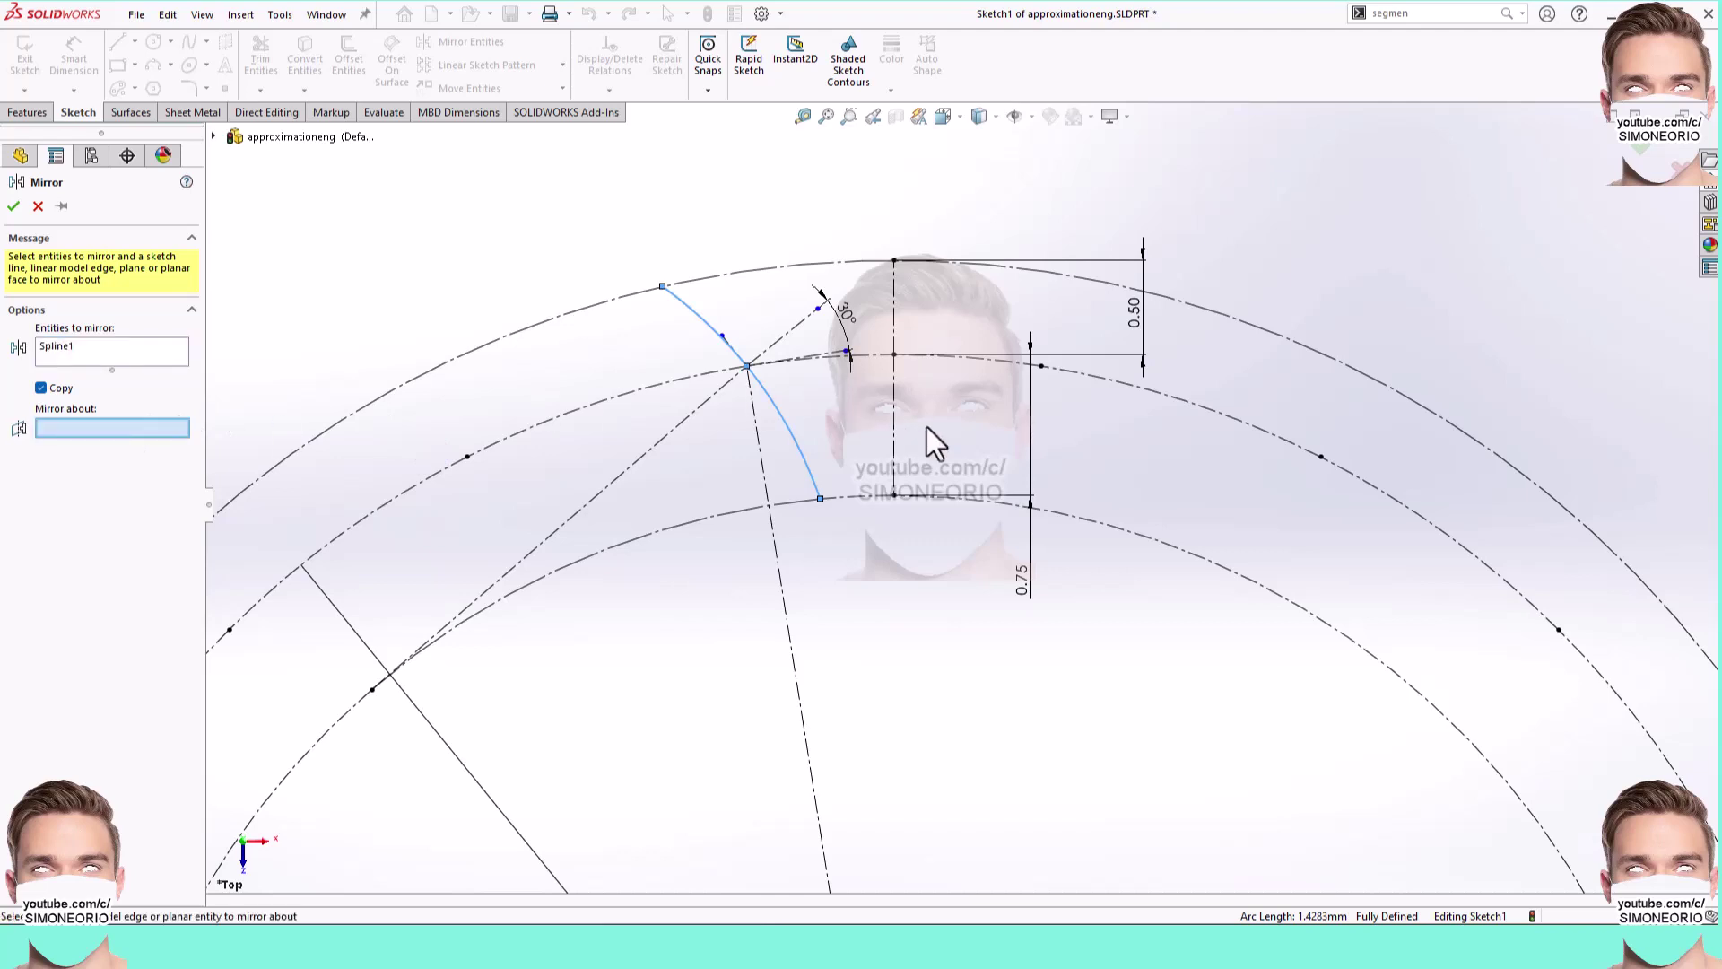
left_click(893, 428)
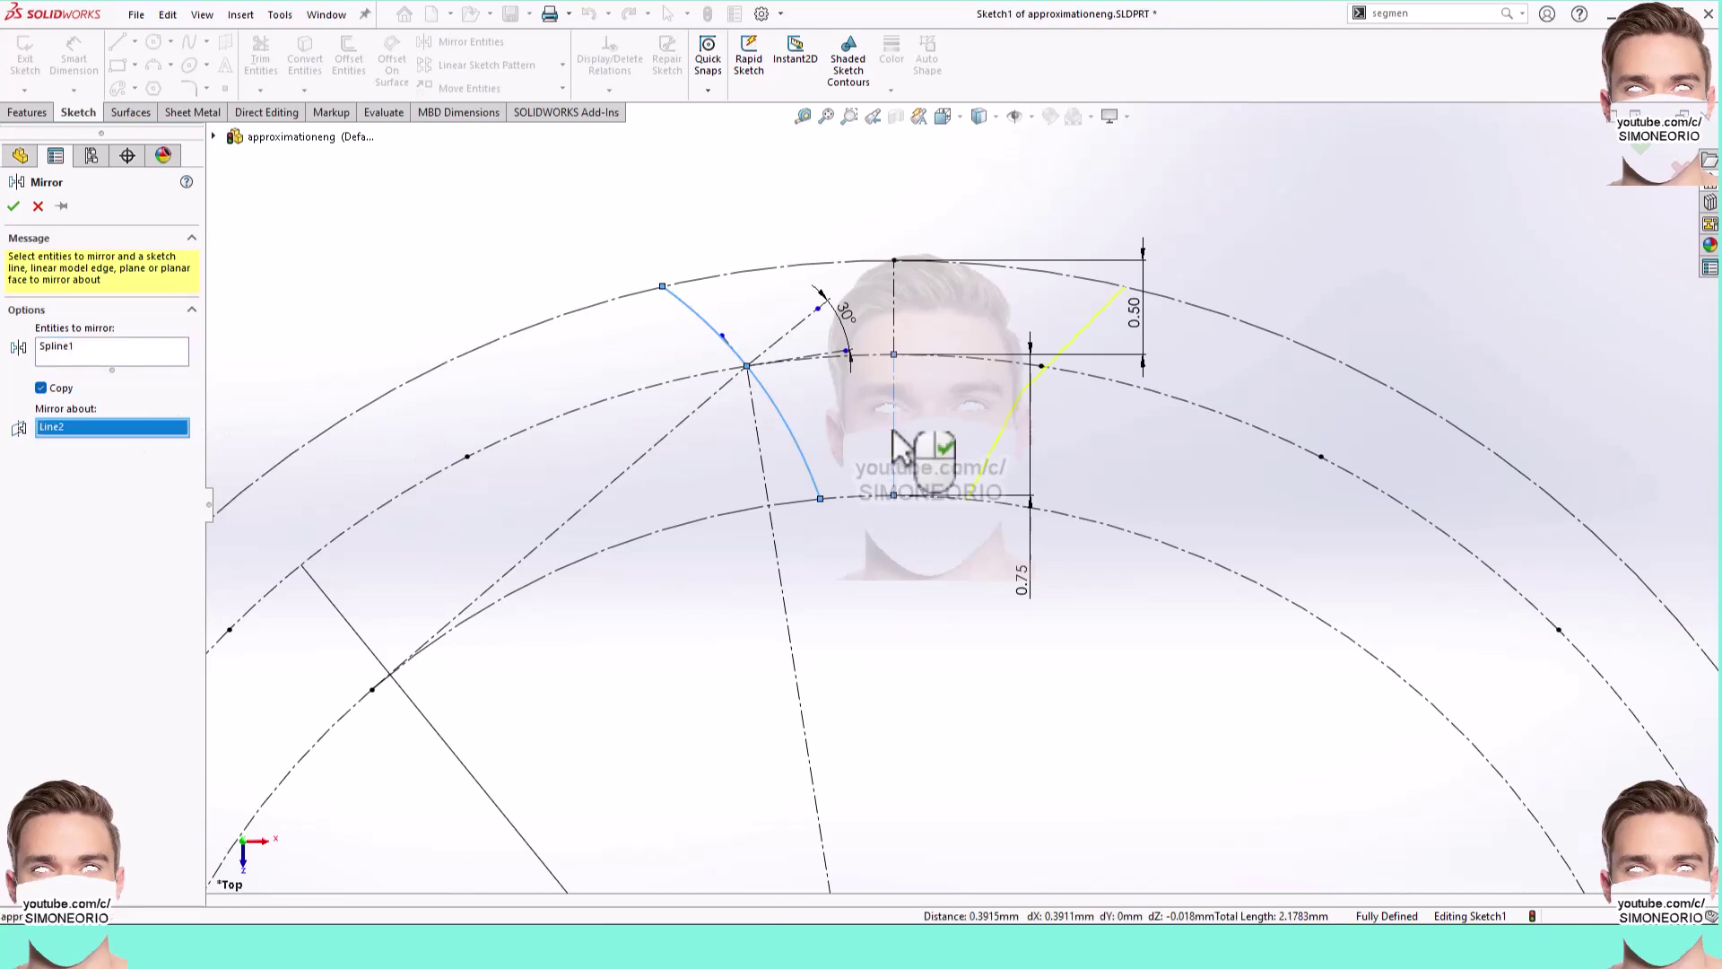
left_click(13, 207)
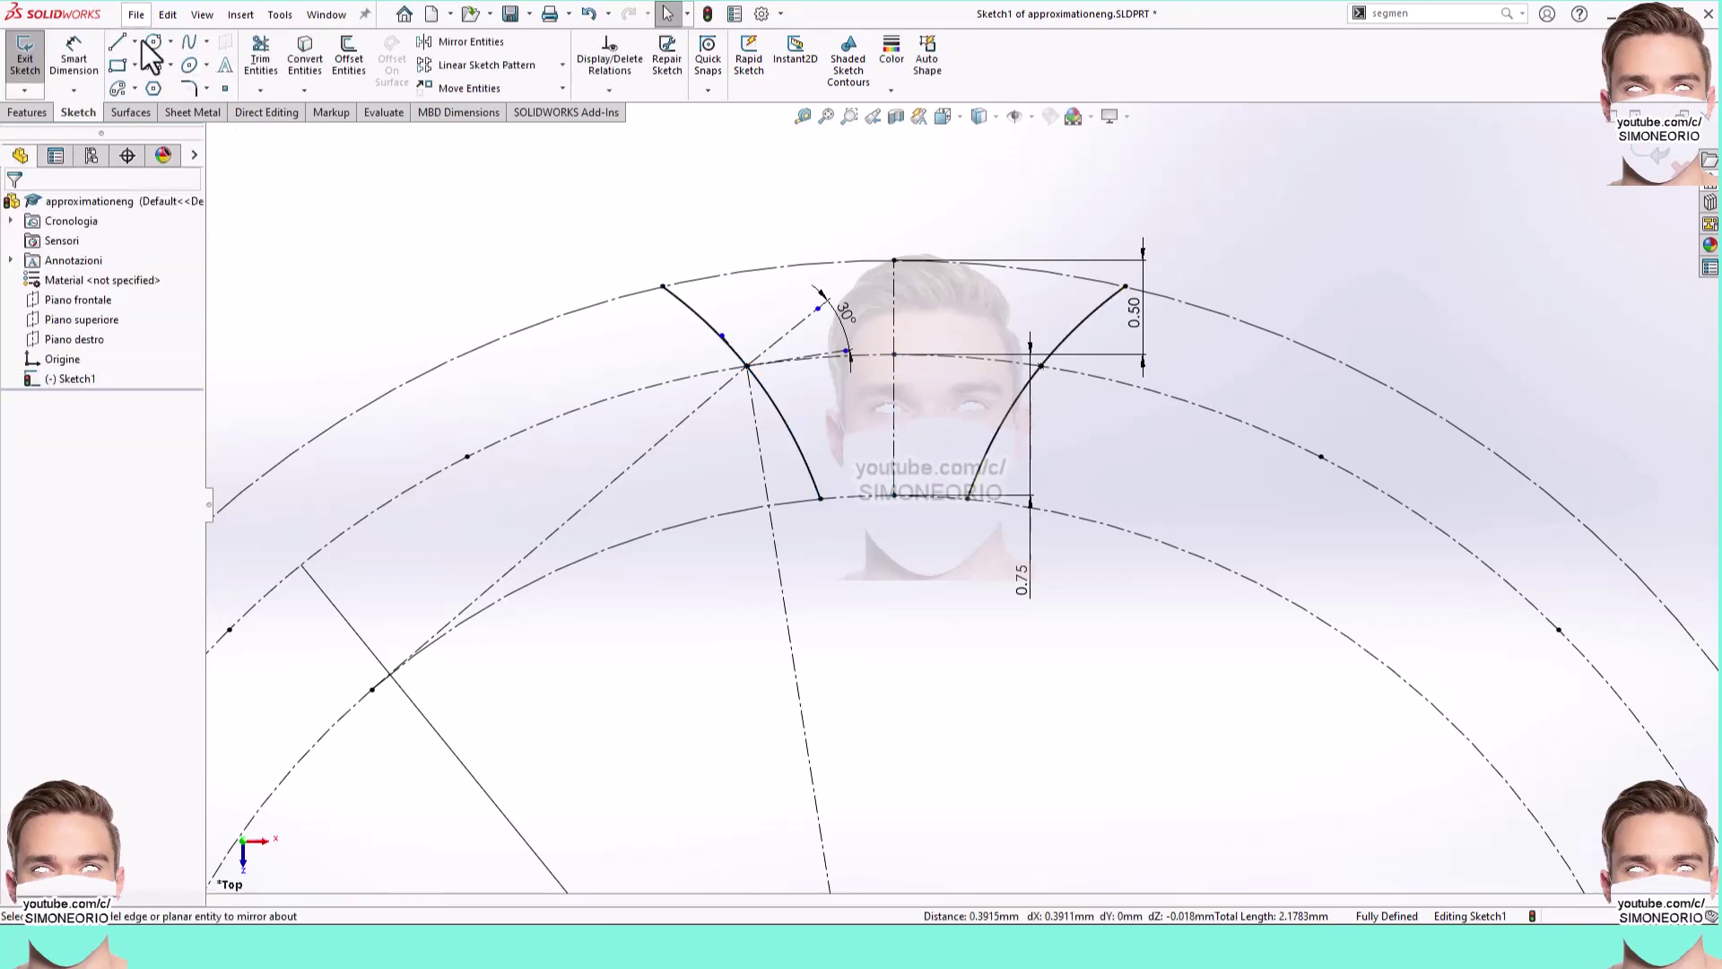
Step: Draw a three-point arc joining the tips of the two flanks
left_click(153, 64)
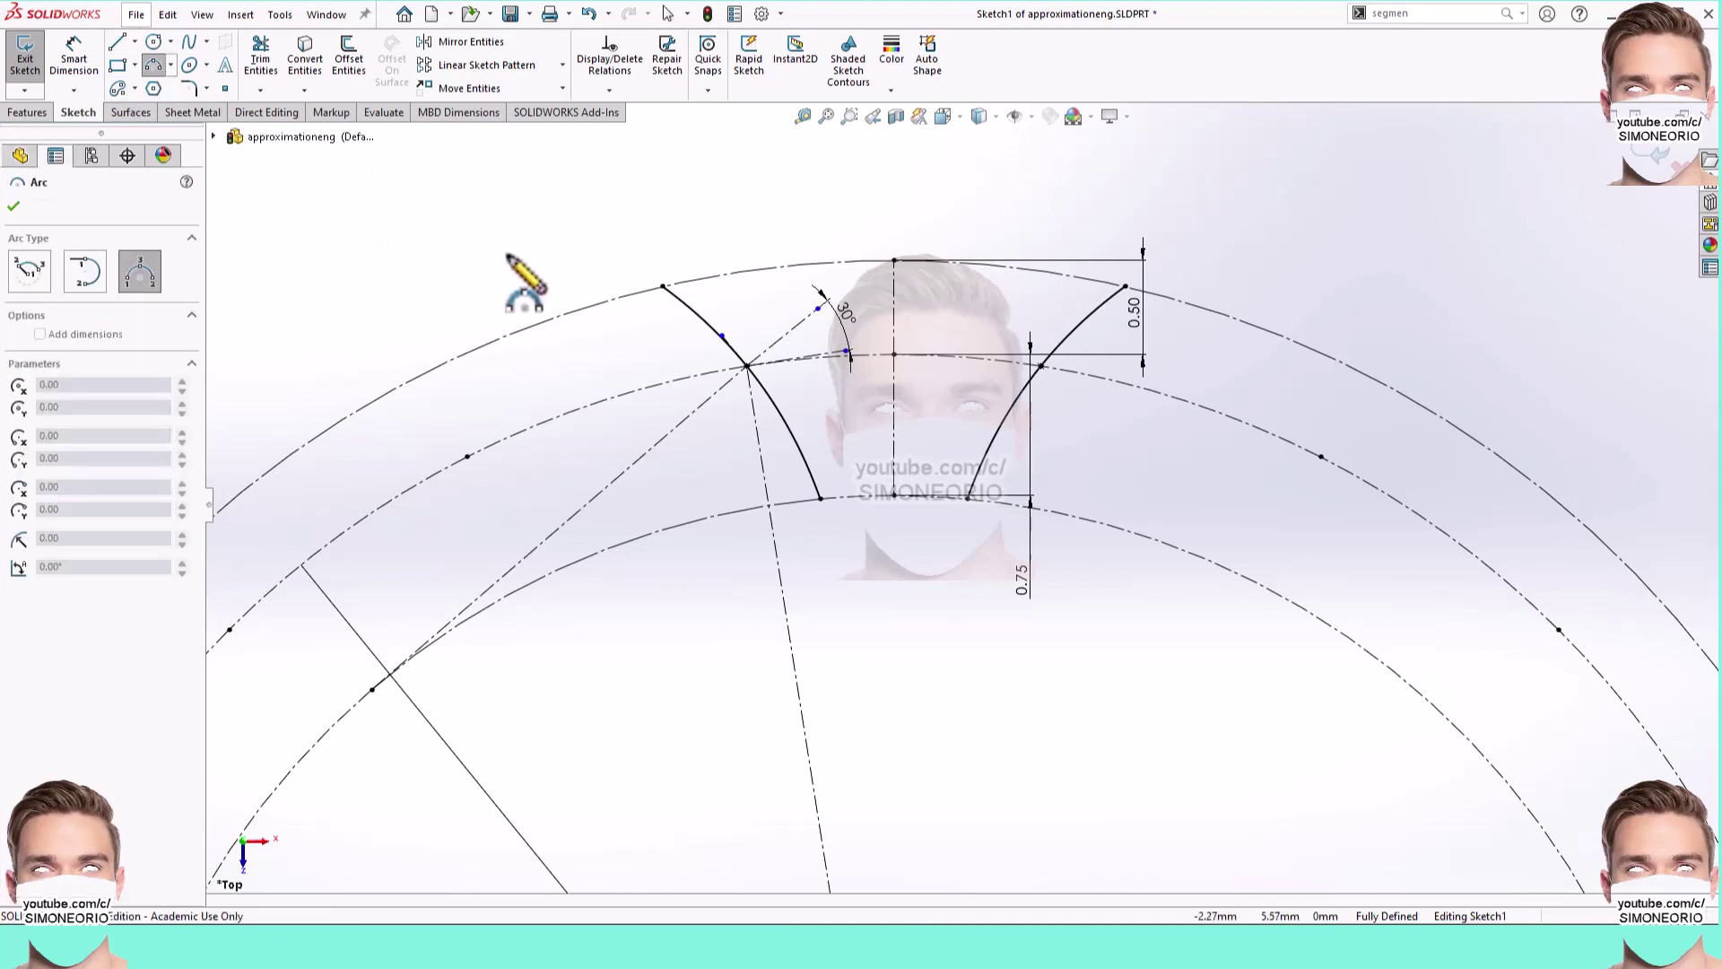
left_click(663, 287)
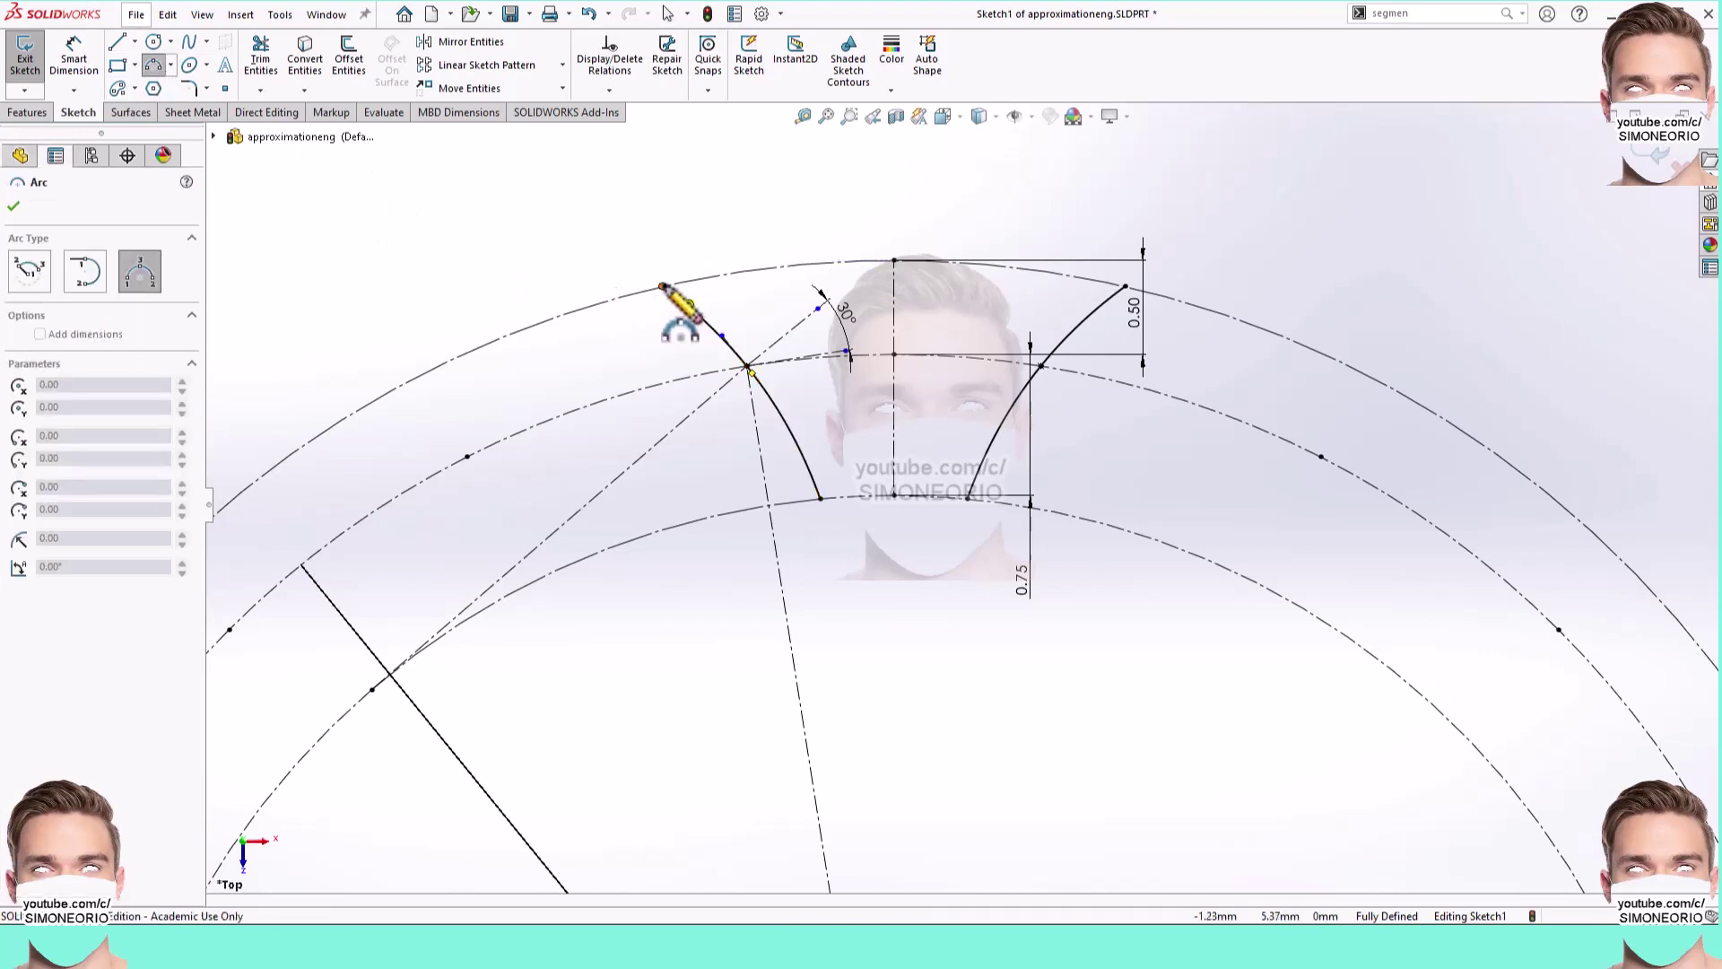
left_click(1129, 287)
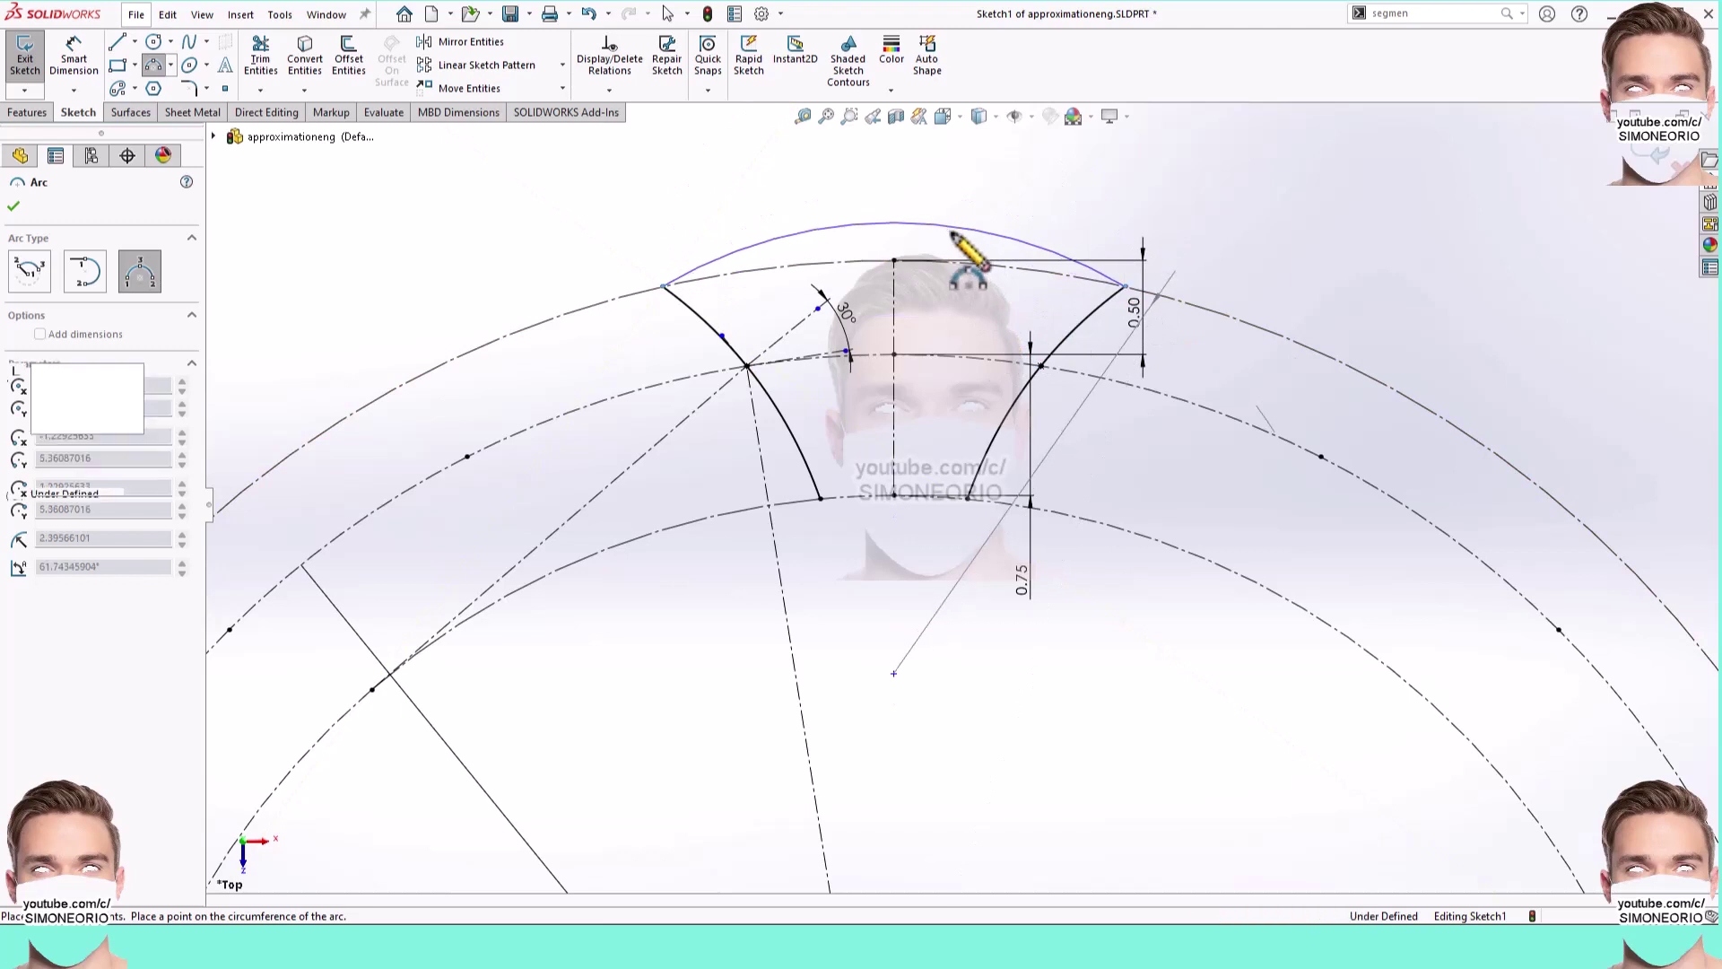
left_click(953, 235)
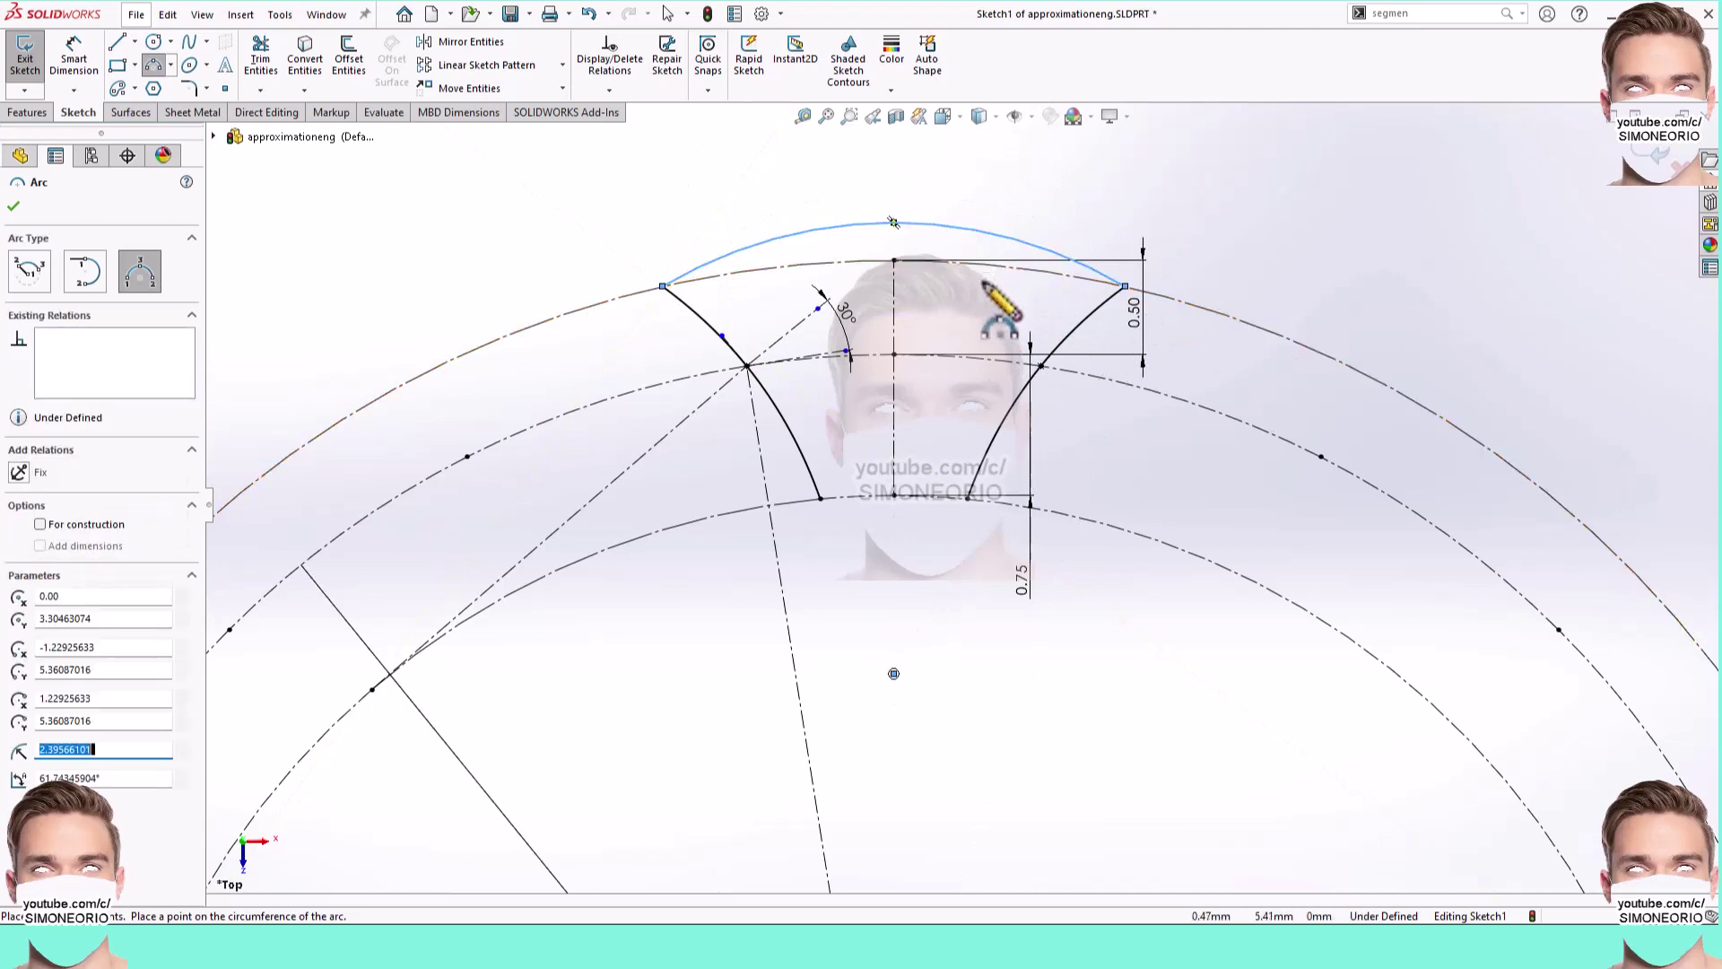
Step: Draw a small arc between the flank feet and make it coradial with the root arc
left_click(968, 497)
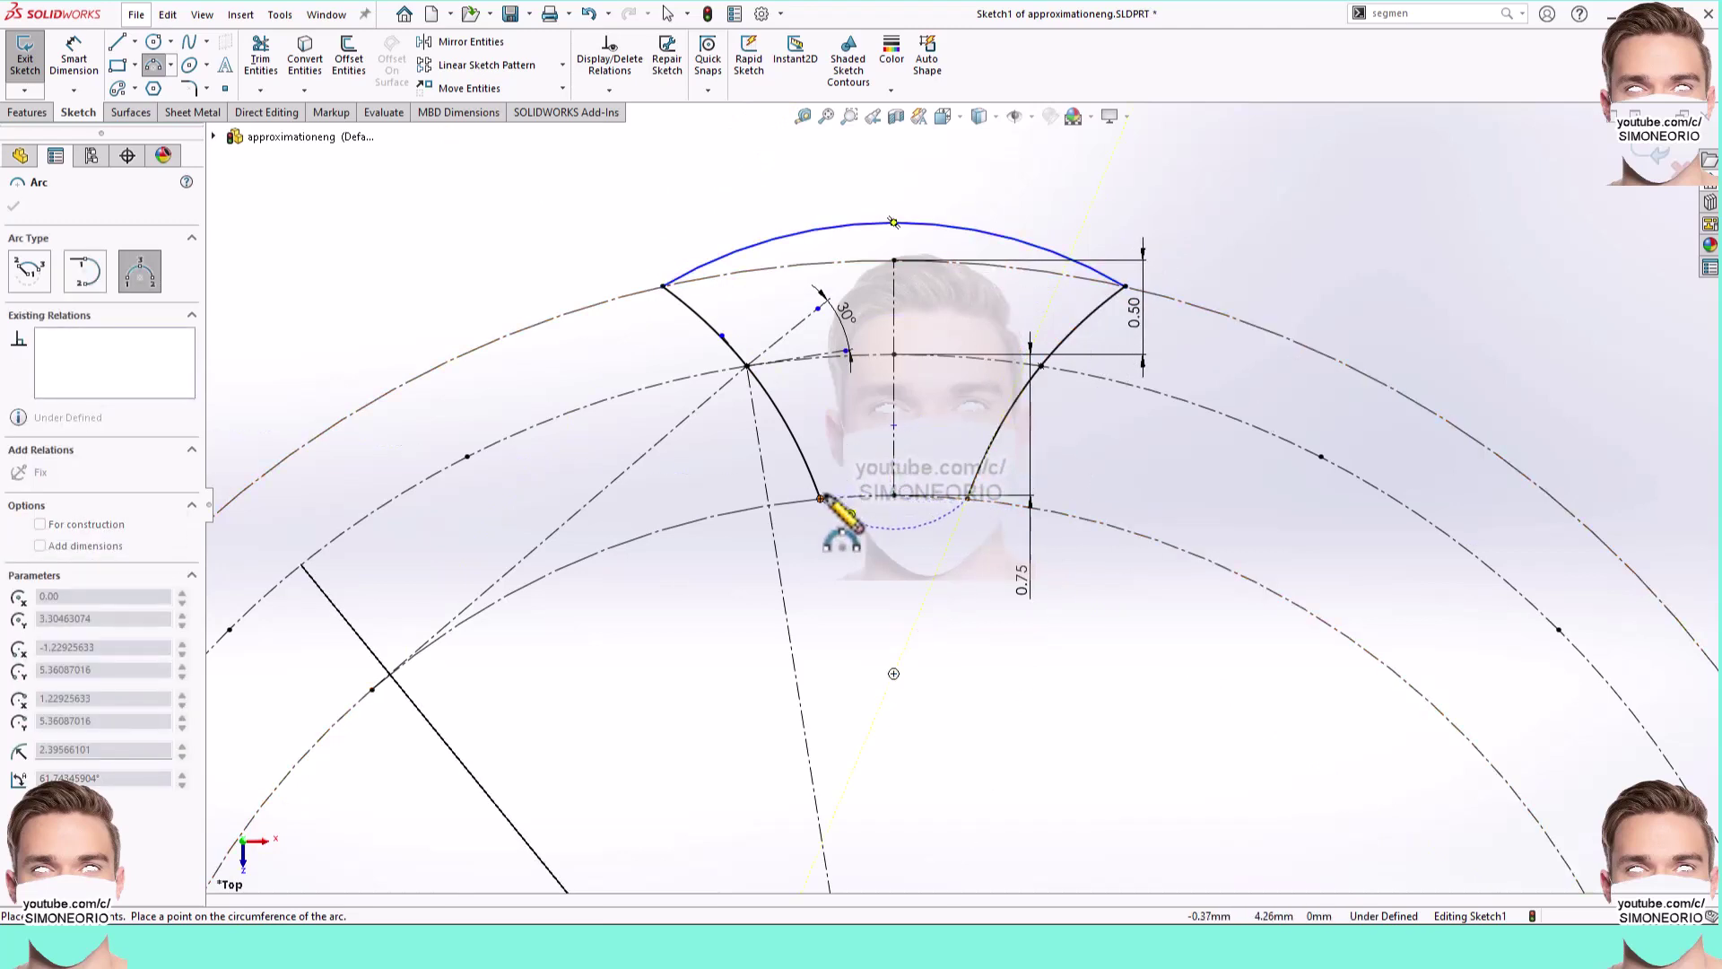
left_click(894, 453)
key("Escape")
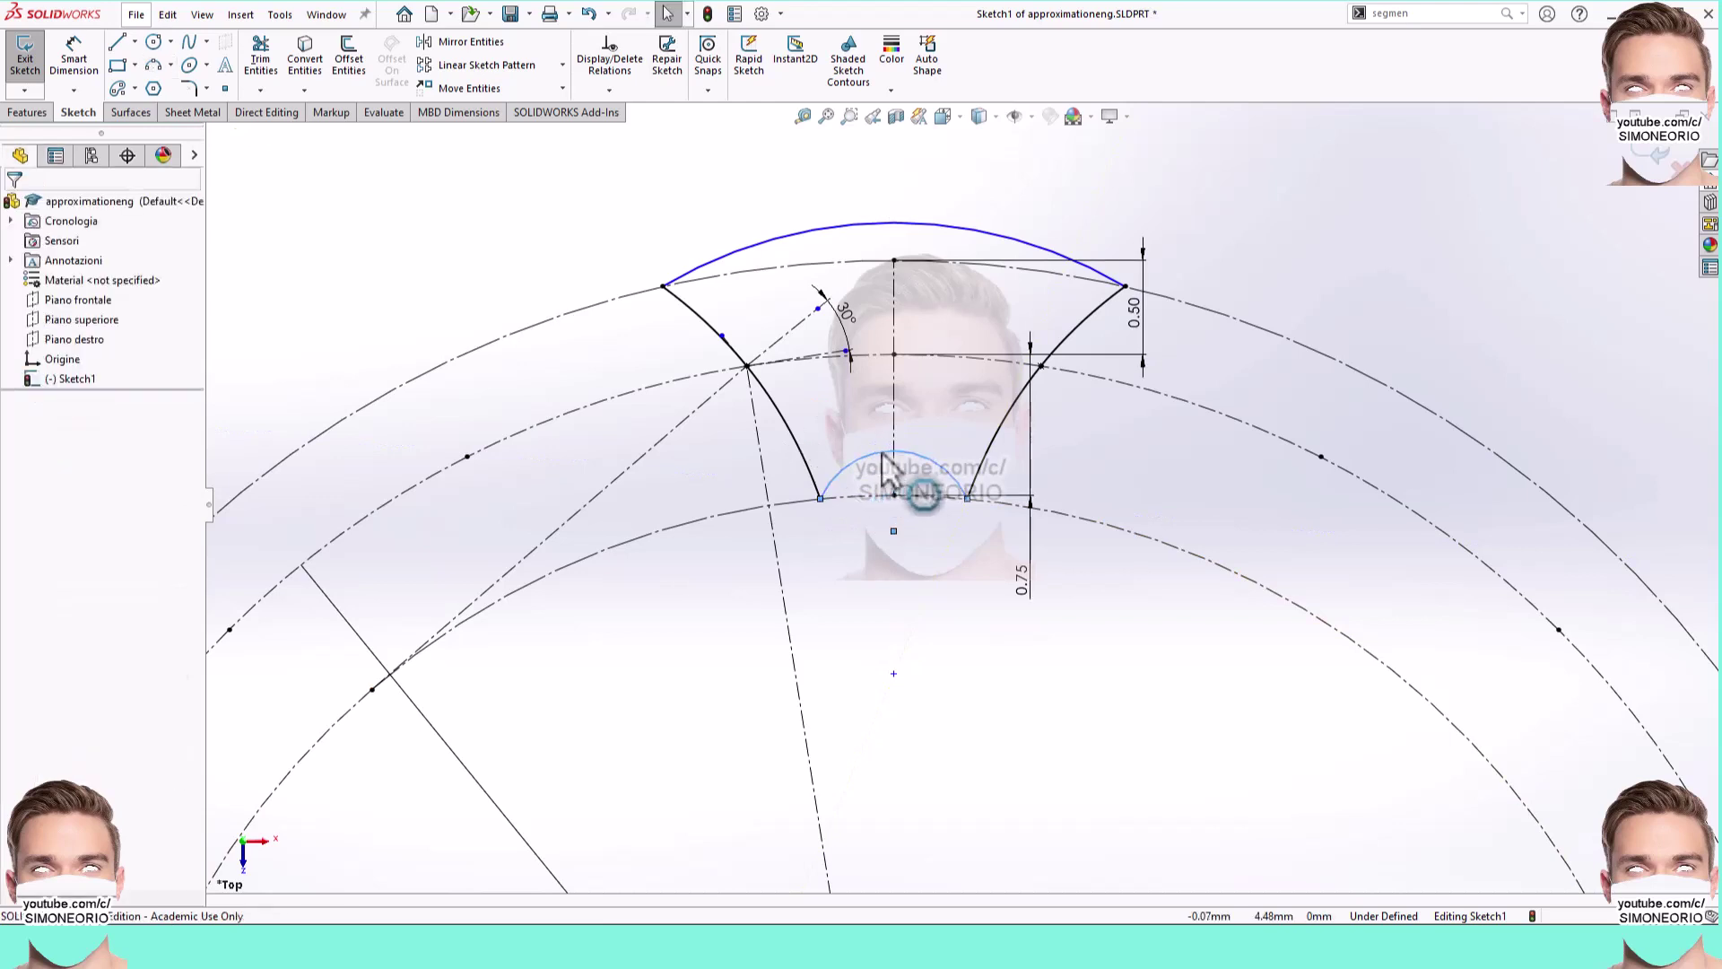
left_click(884, 456)
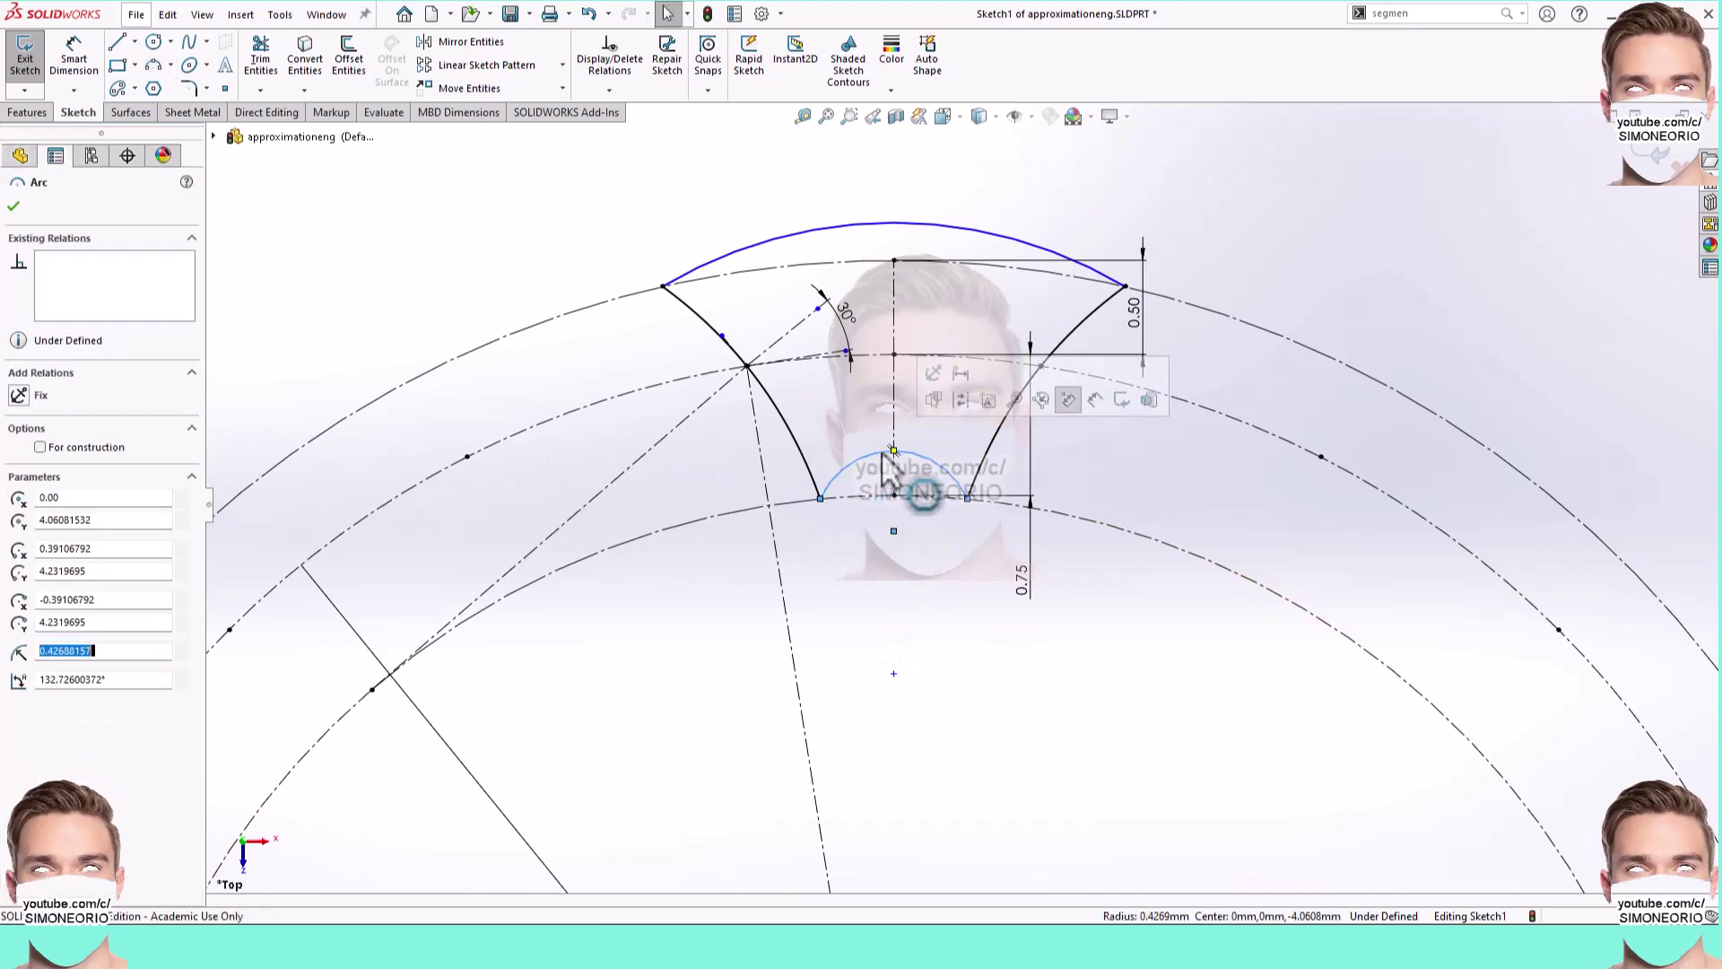
left_click(709, 523, "ctrl")
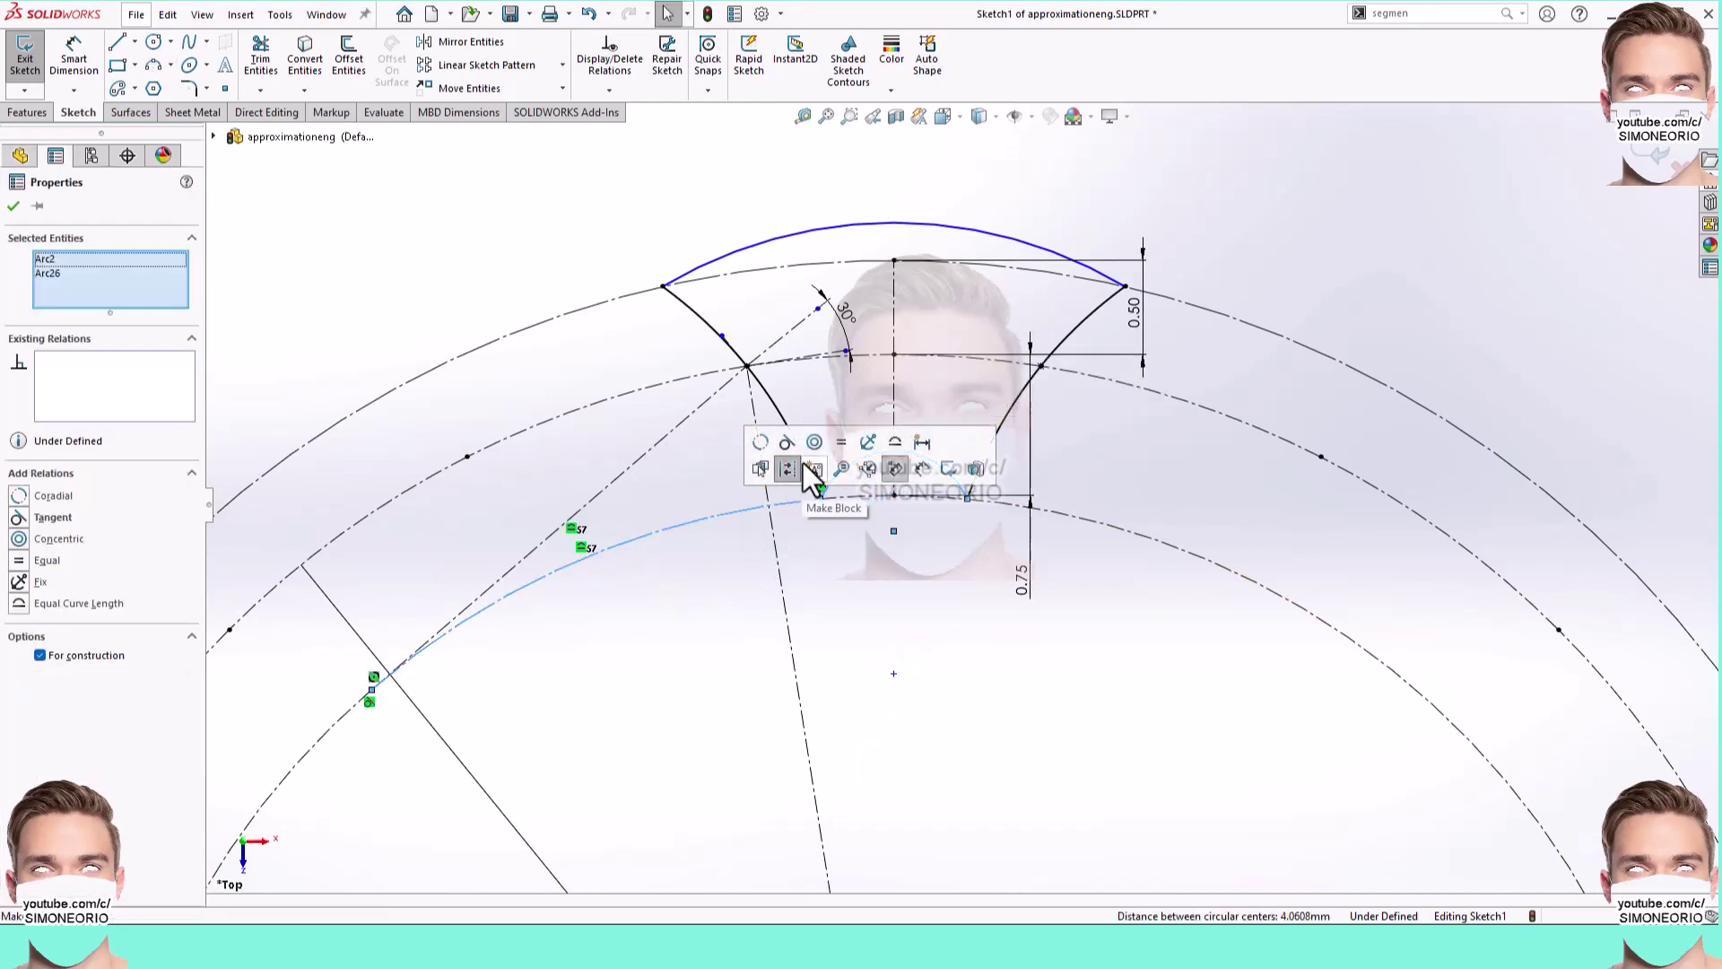
left_click(761, 441)
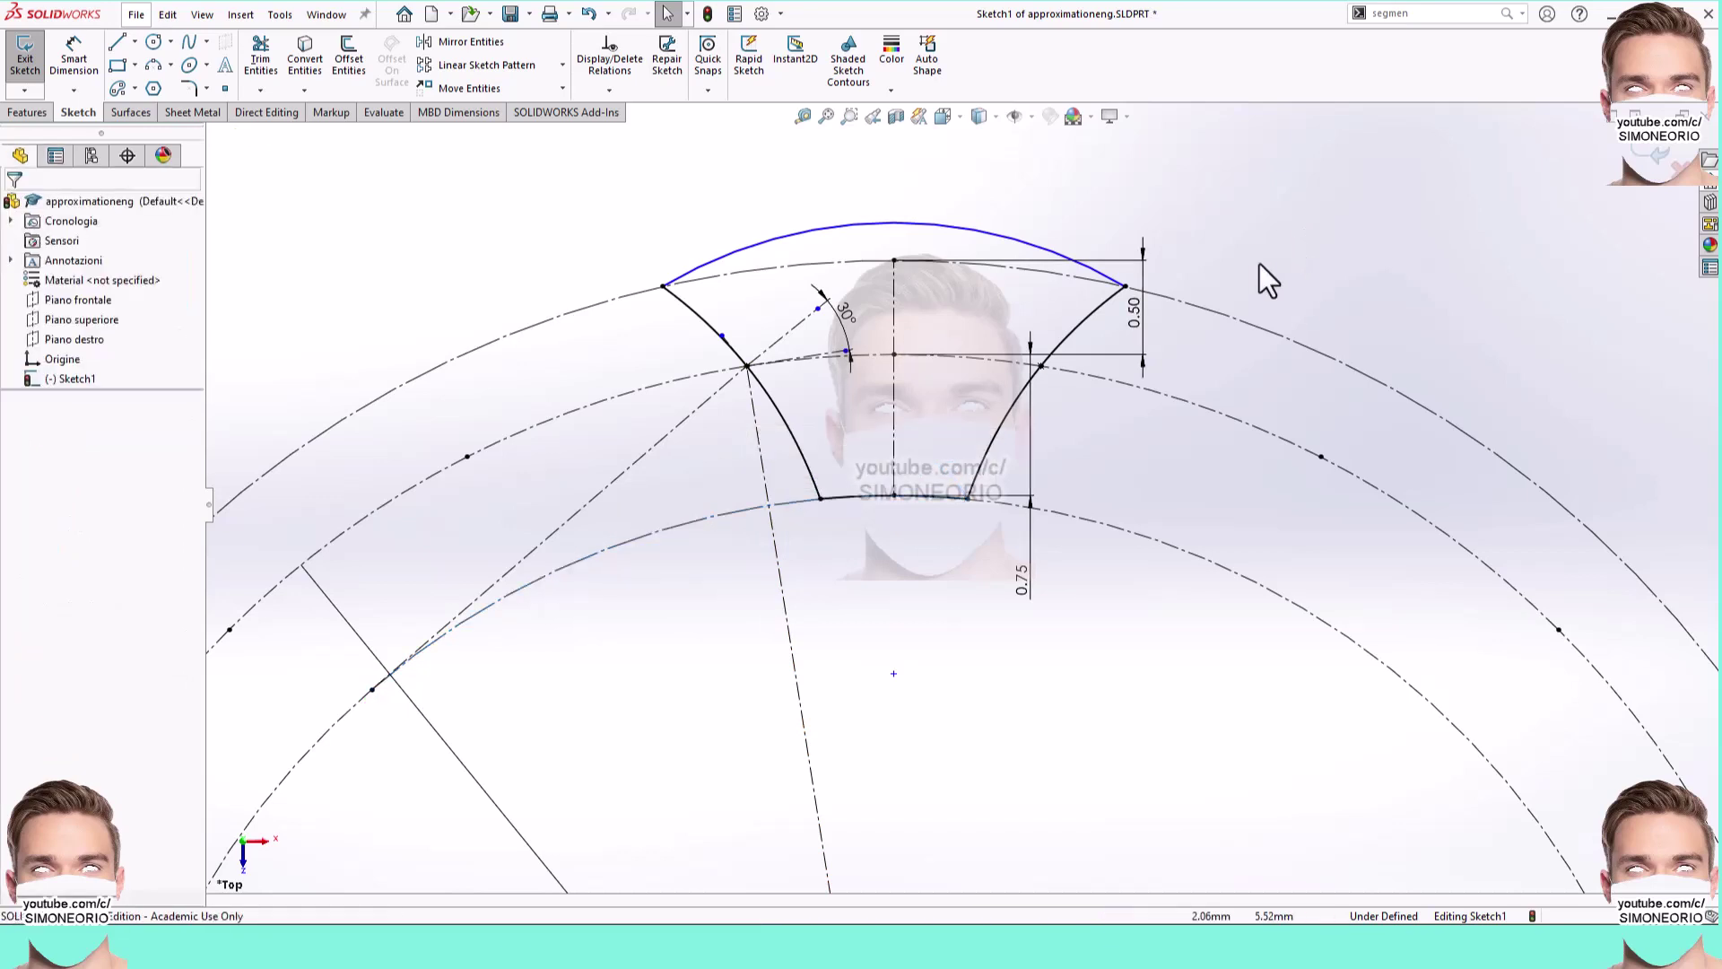
Step: Make the top arc tangent to the outer construction arc Arc3, fully defining the groove sketch
left_click(1028, 244)
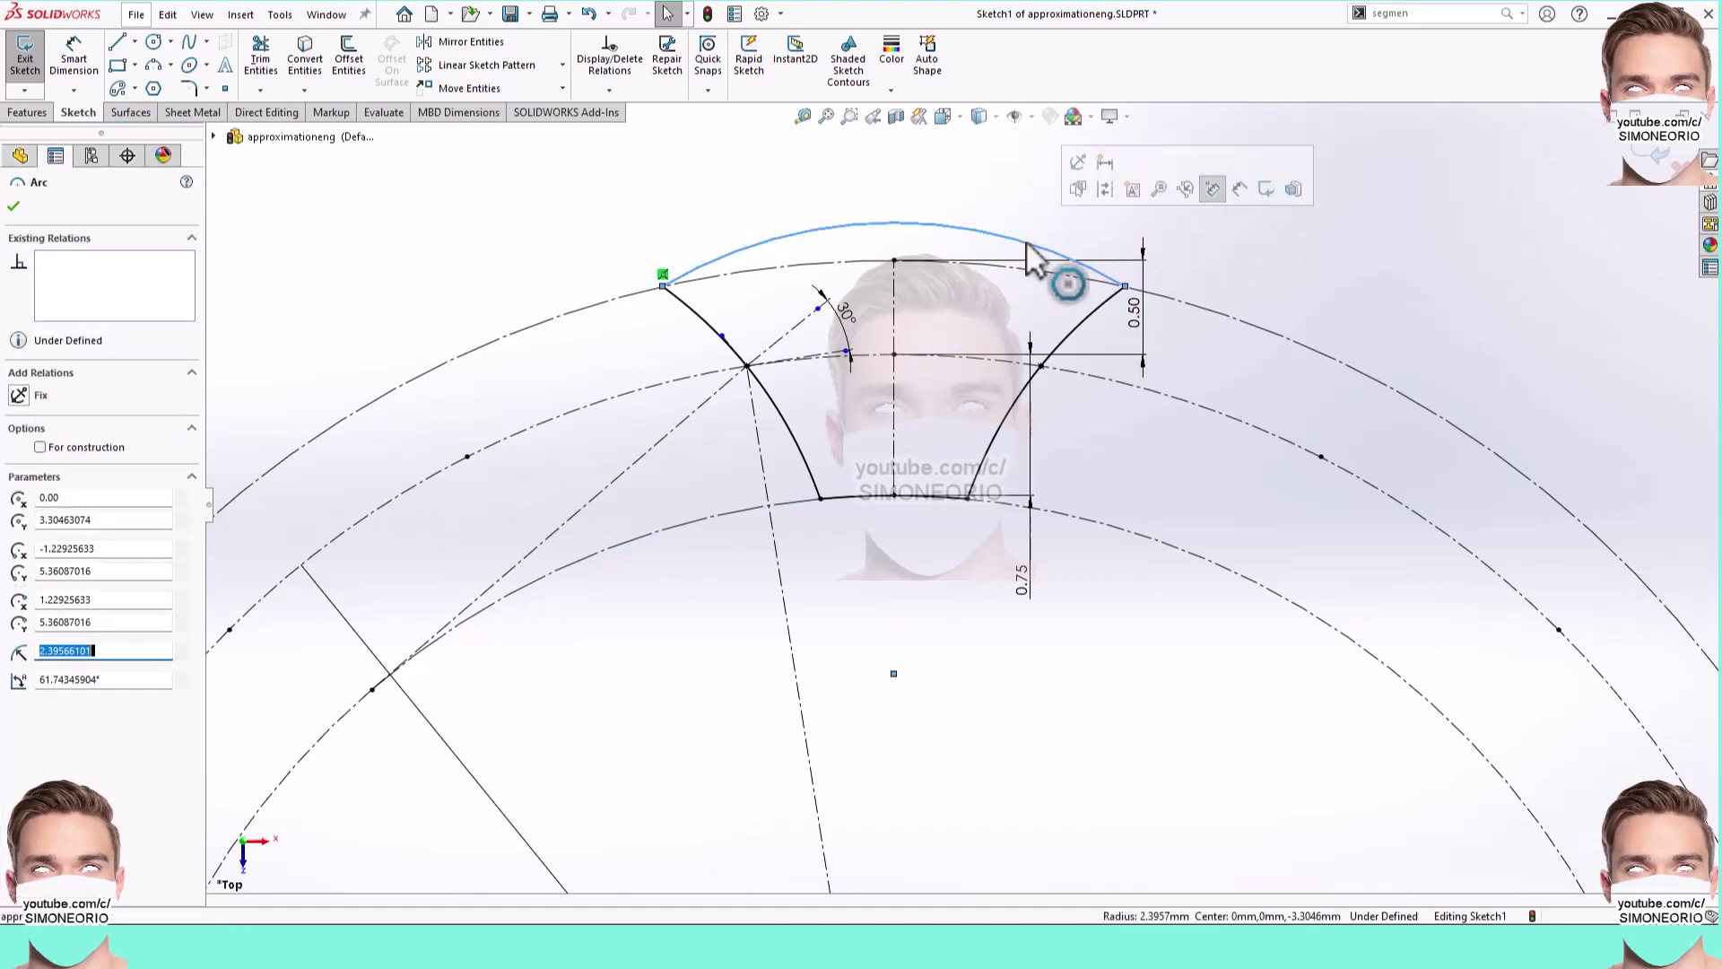
left_click(784, 267, "ctrl")
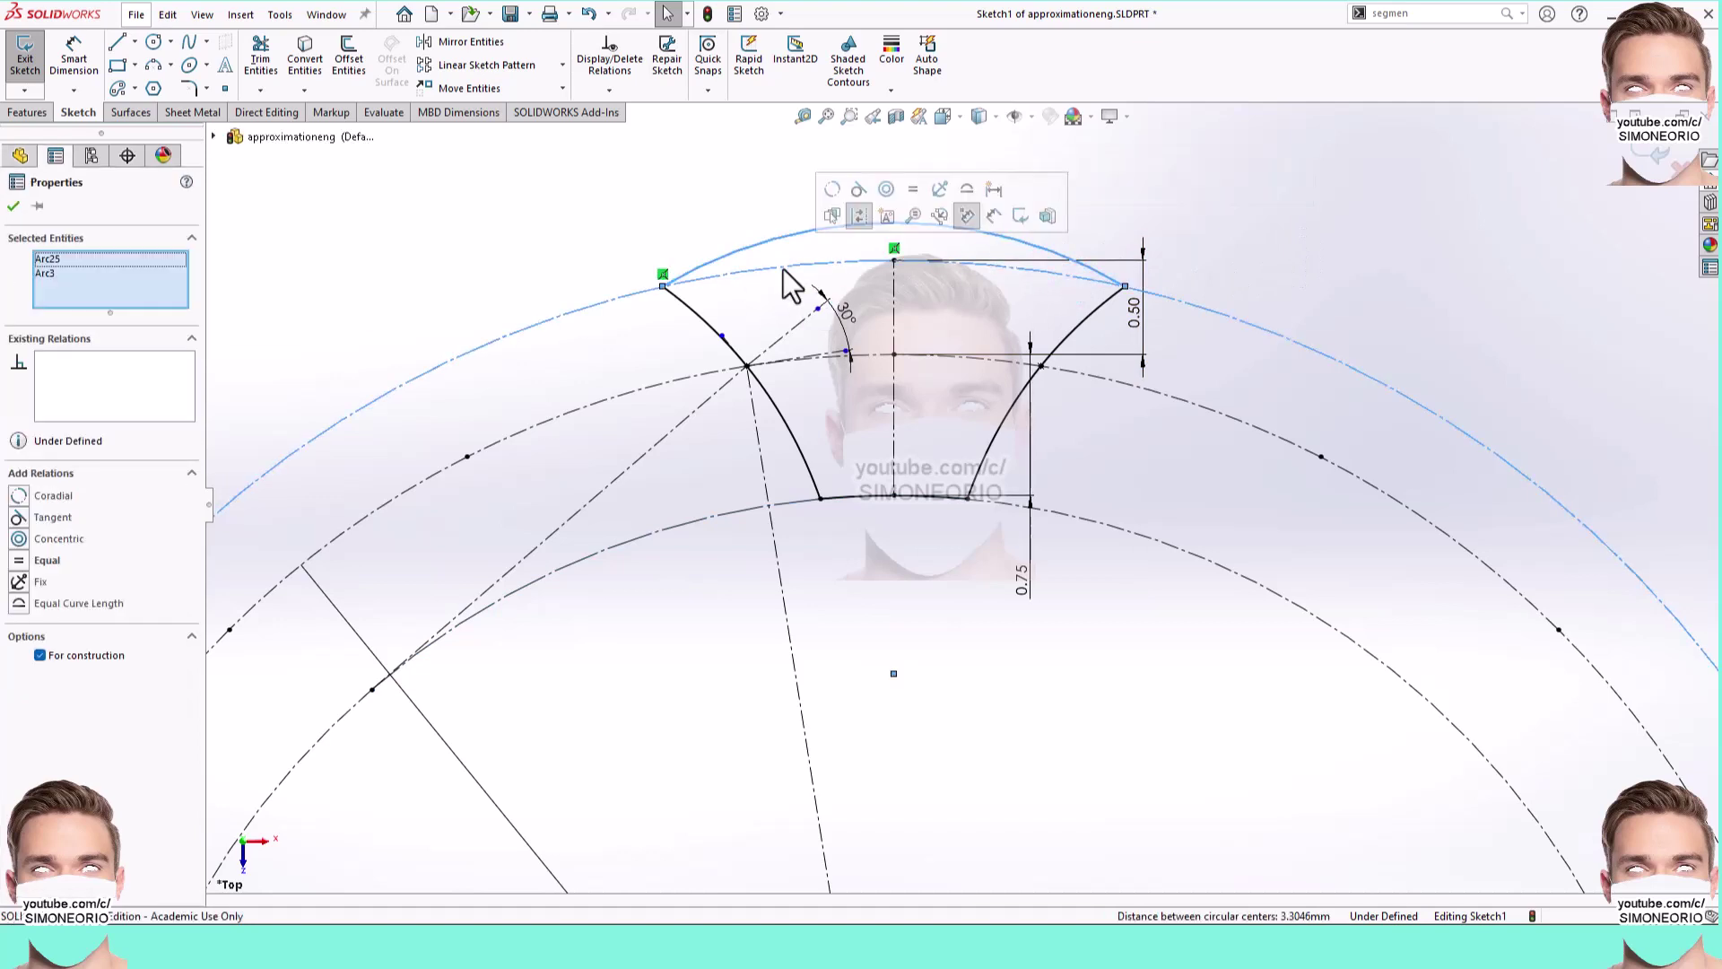
left_click(852, 192)
left_click(1198, 167)
key("f")
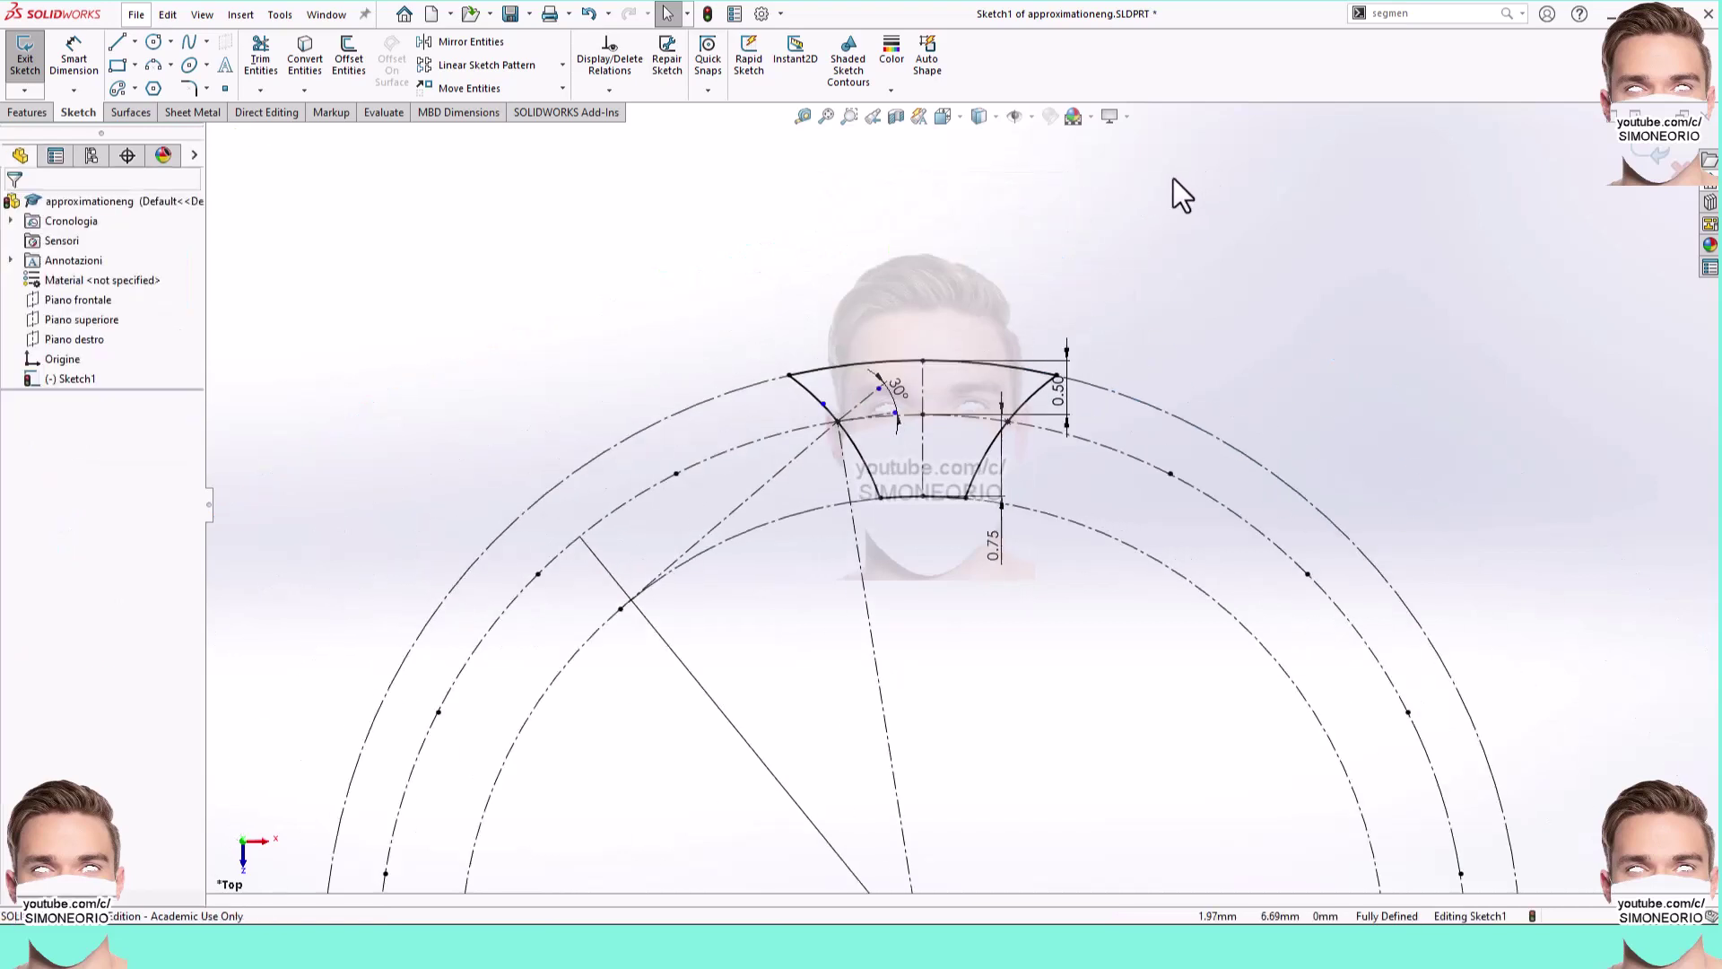
key("z")
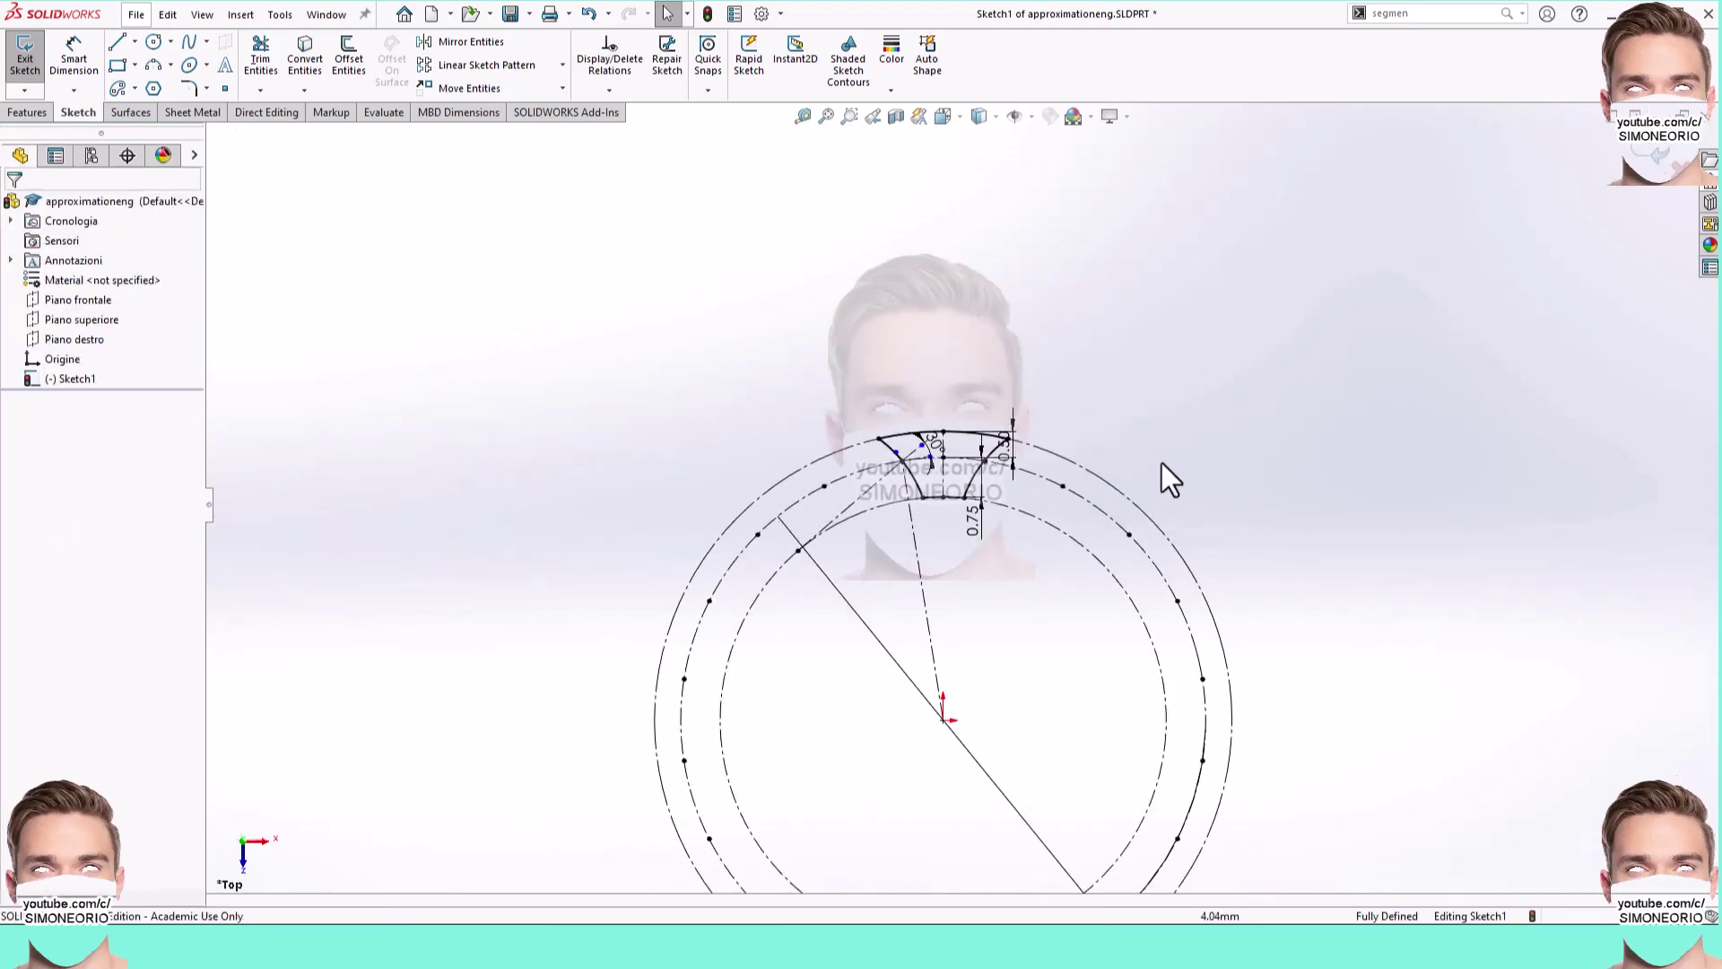
Step: Exit Sketch1 and select Piano superiore (the top plane) in the FeatureManager tree
key("z")
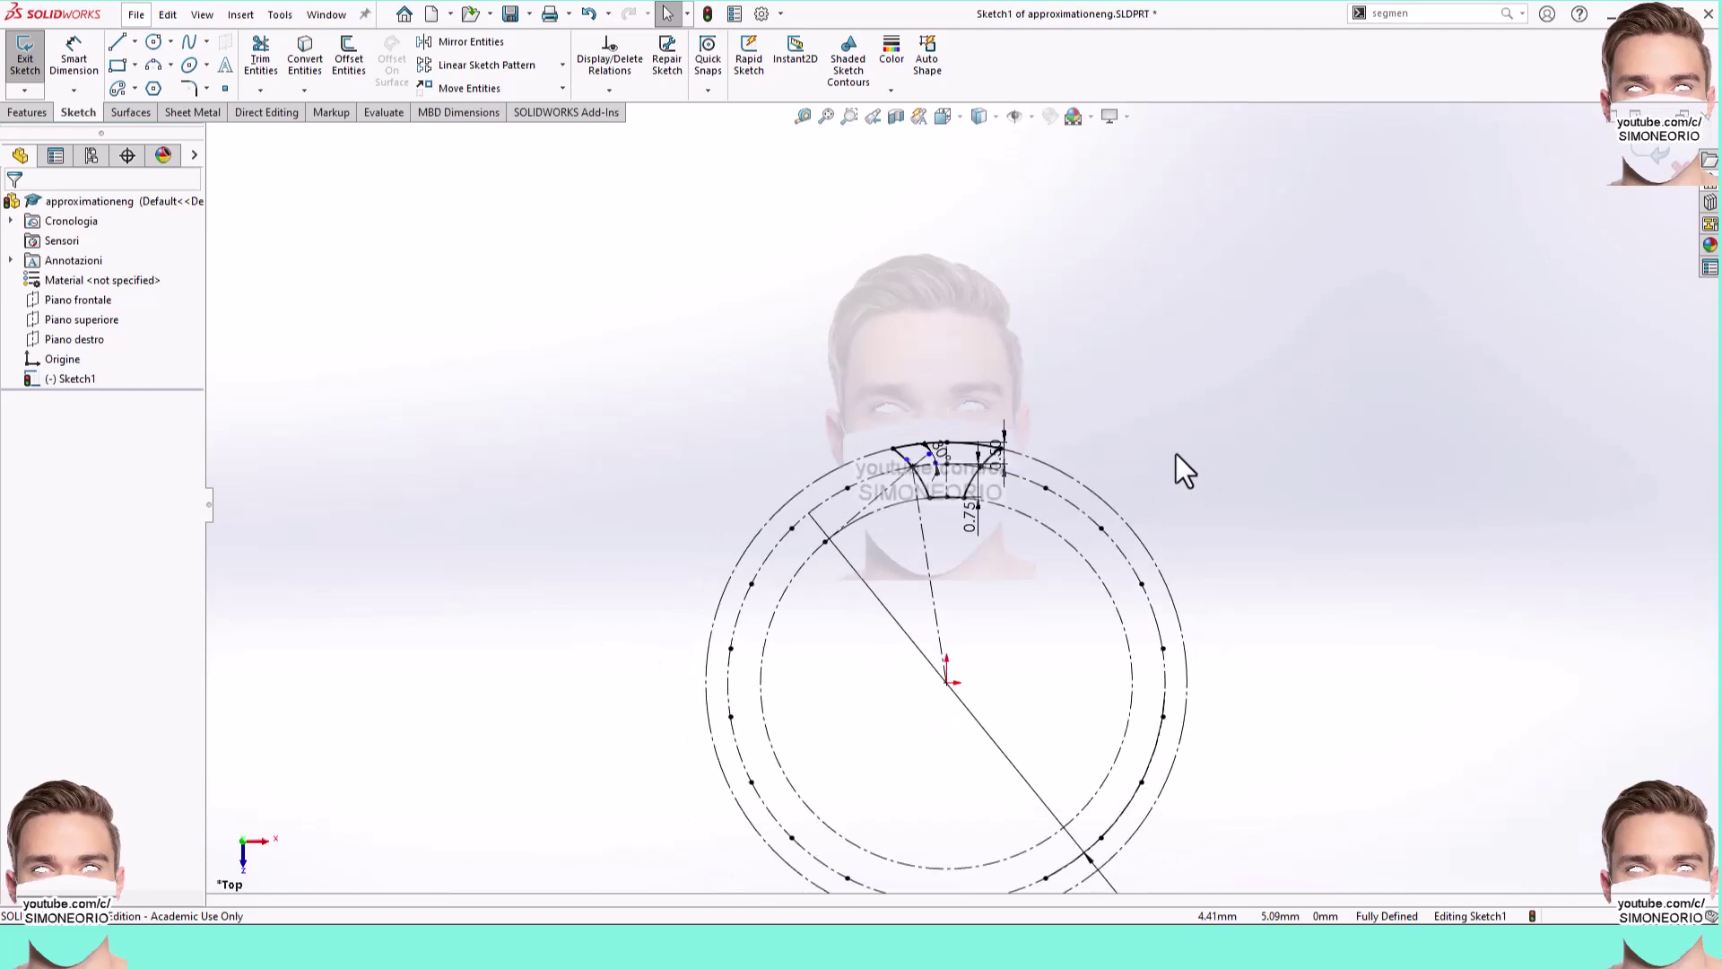
left_click(1647, 166)
mouse_move(1238, 400)
middle_mouse_down()
mouse_move(1155, 533)
mouse_move(1139, 524)
middle_mouse_up()
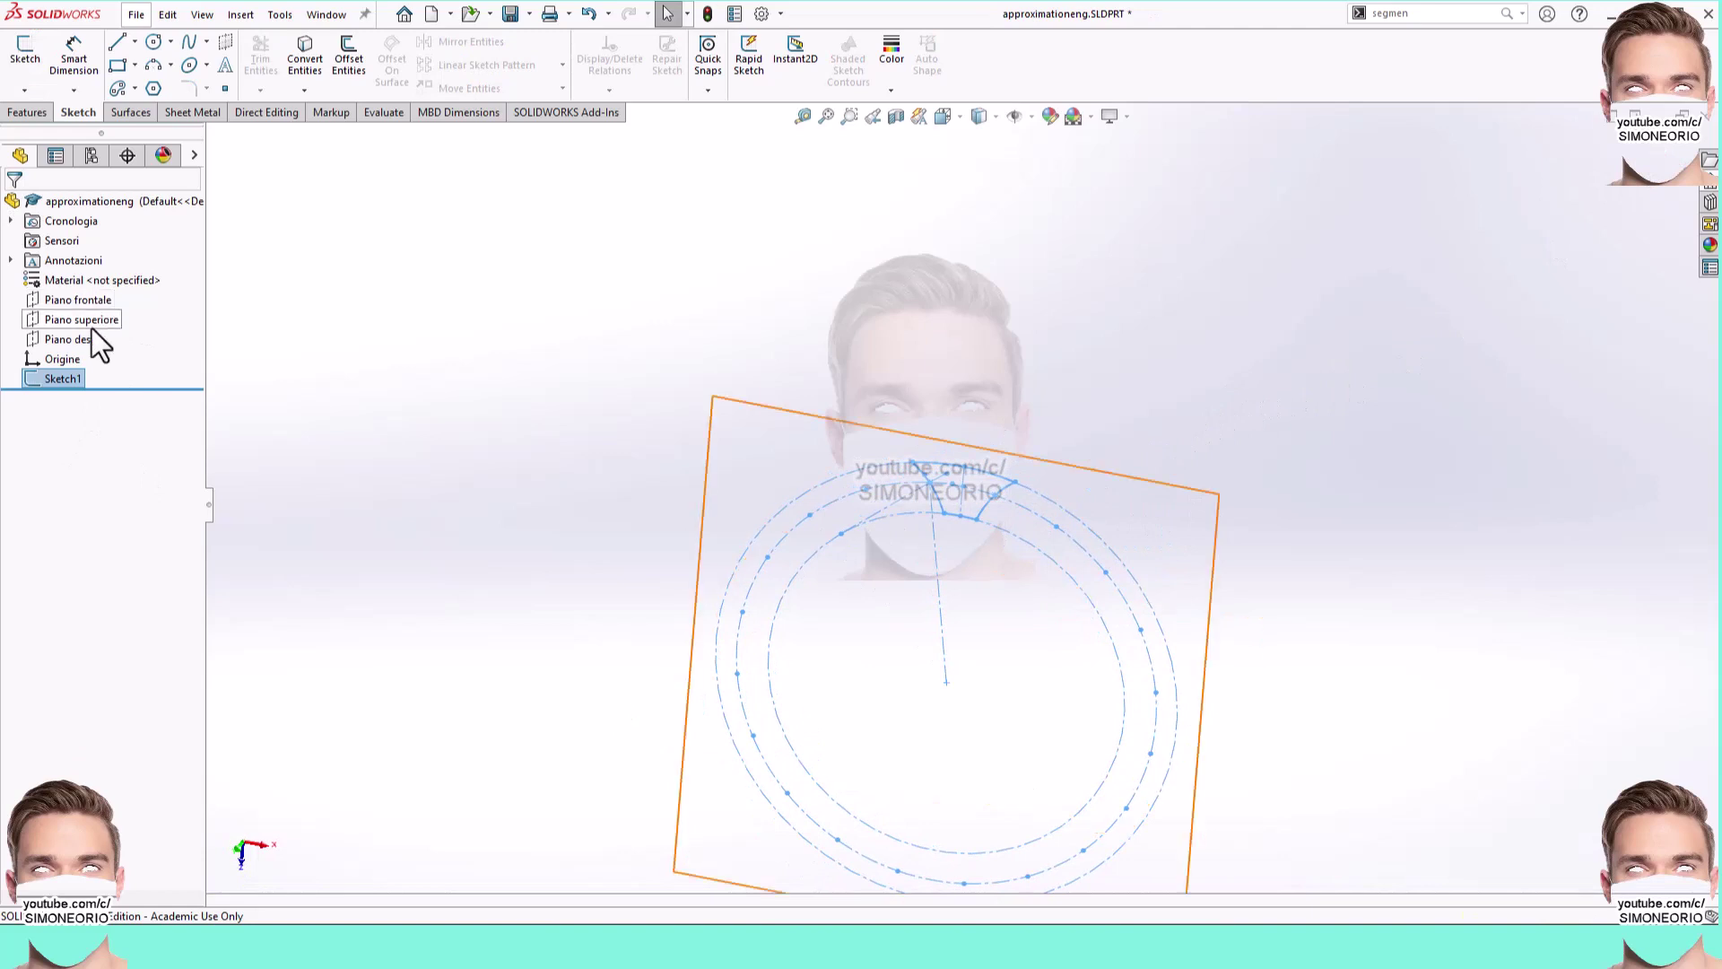
left_click(90, 328)
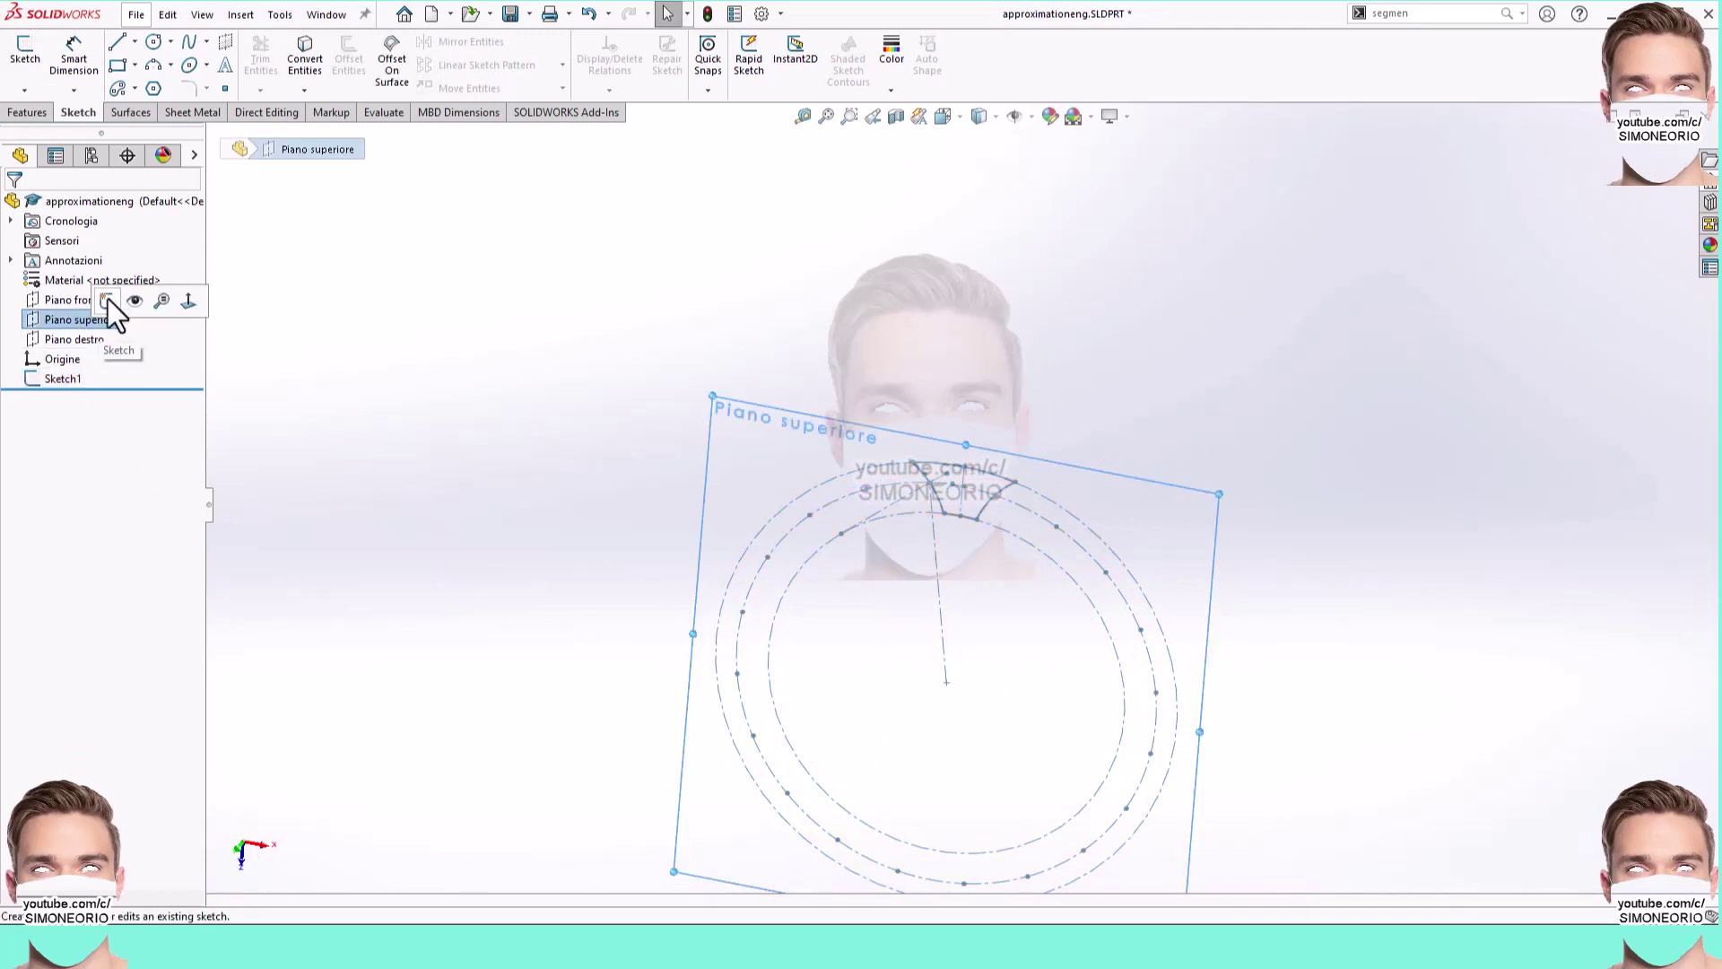
Step: Start Sketch2 on the top plane and draw a circle centred on the origin
left_click(108, 299)
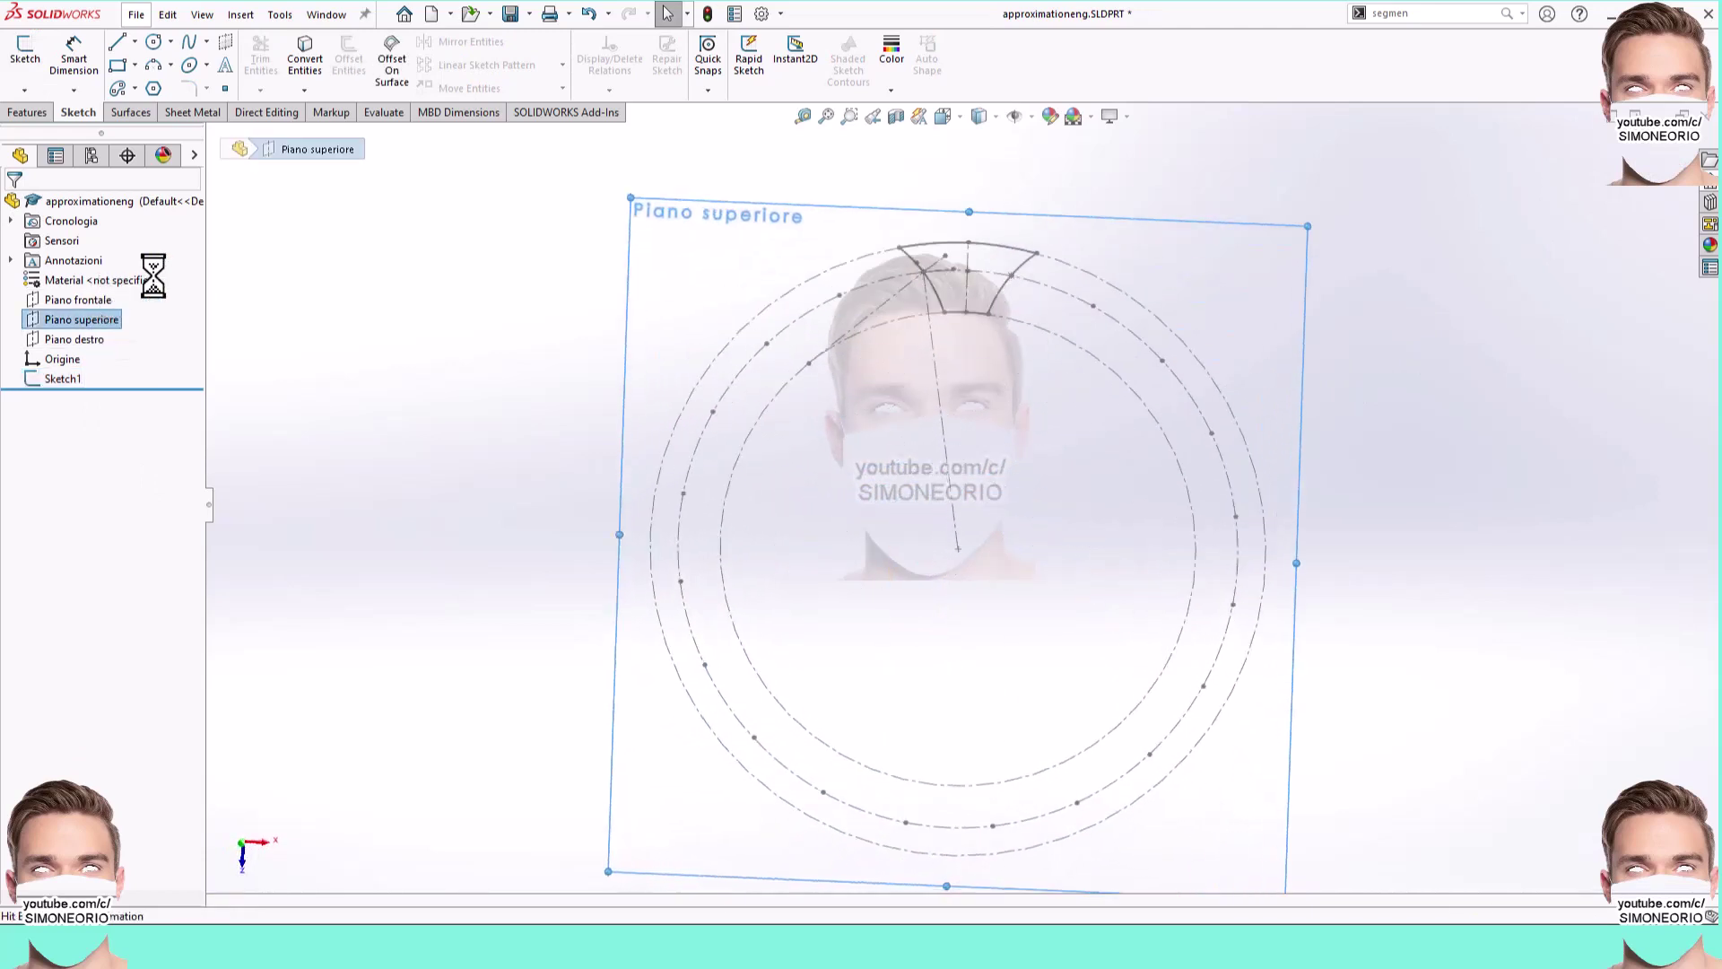
left_click(158, 43)
left_click(962, 496)
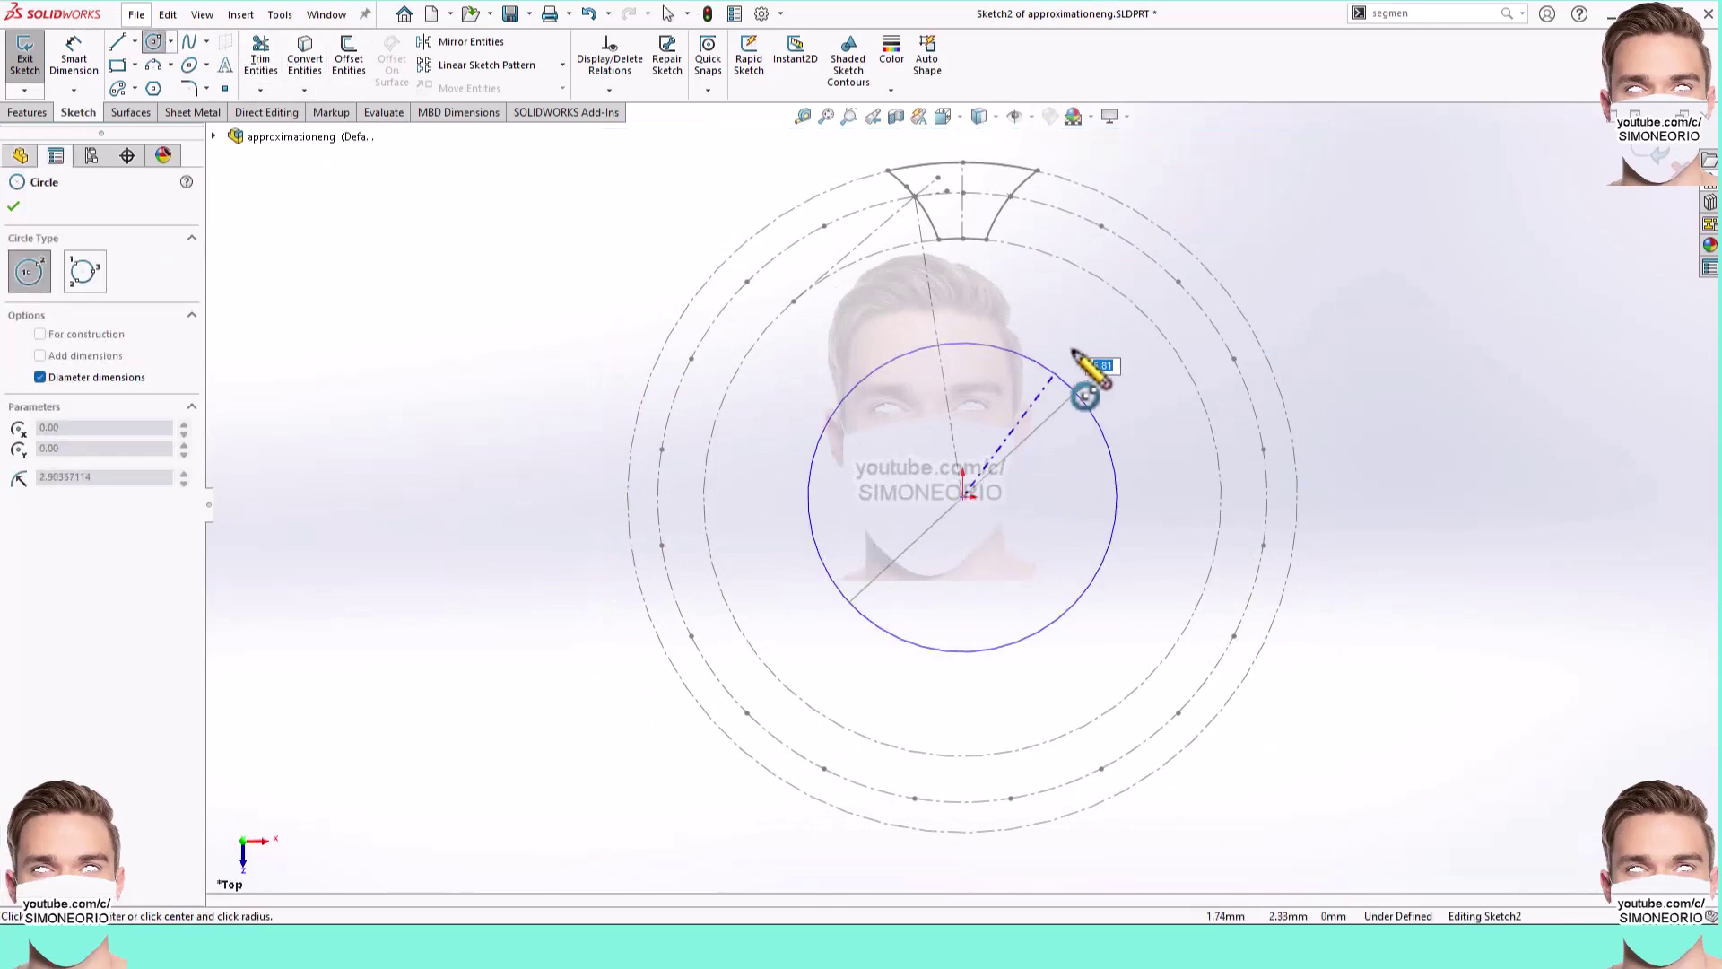
left_click(1145, 269)
scroll(1153, 305, "down", 2)
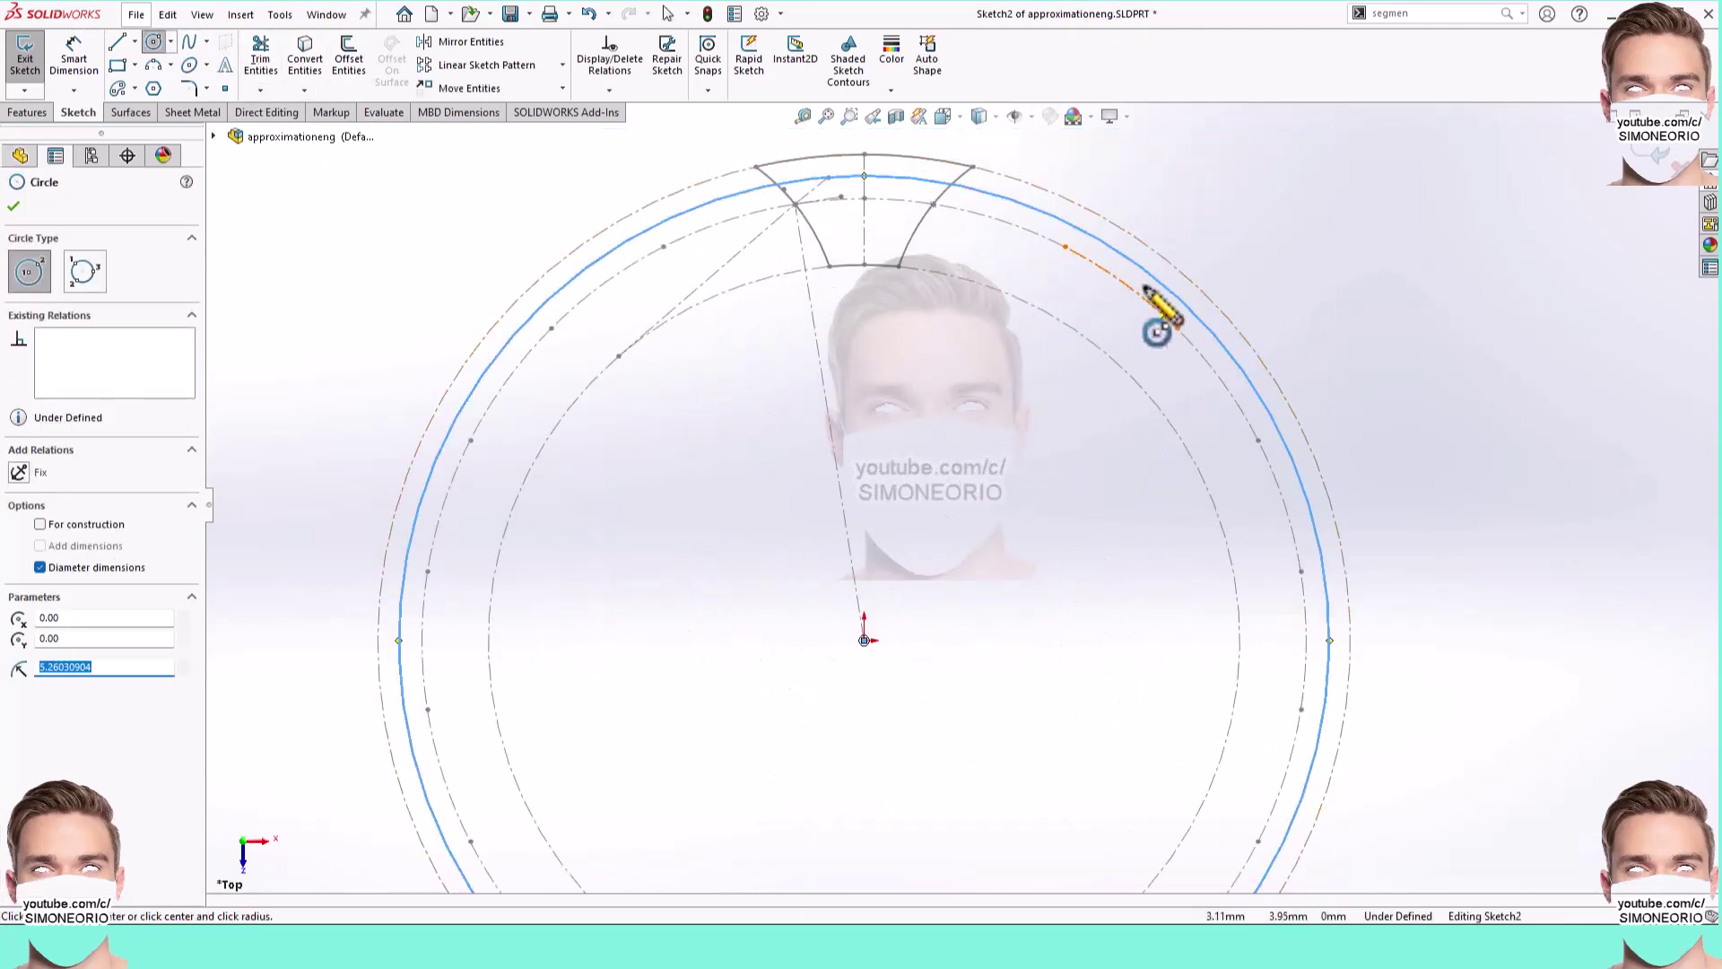
key("Escape")
Step: Make the new circle coradial with Arc3 of Sketch1
left_click(1161, 273)
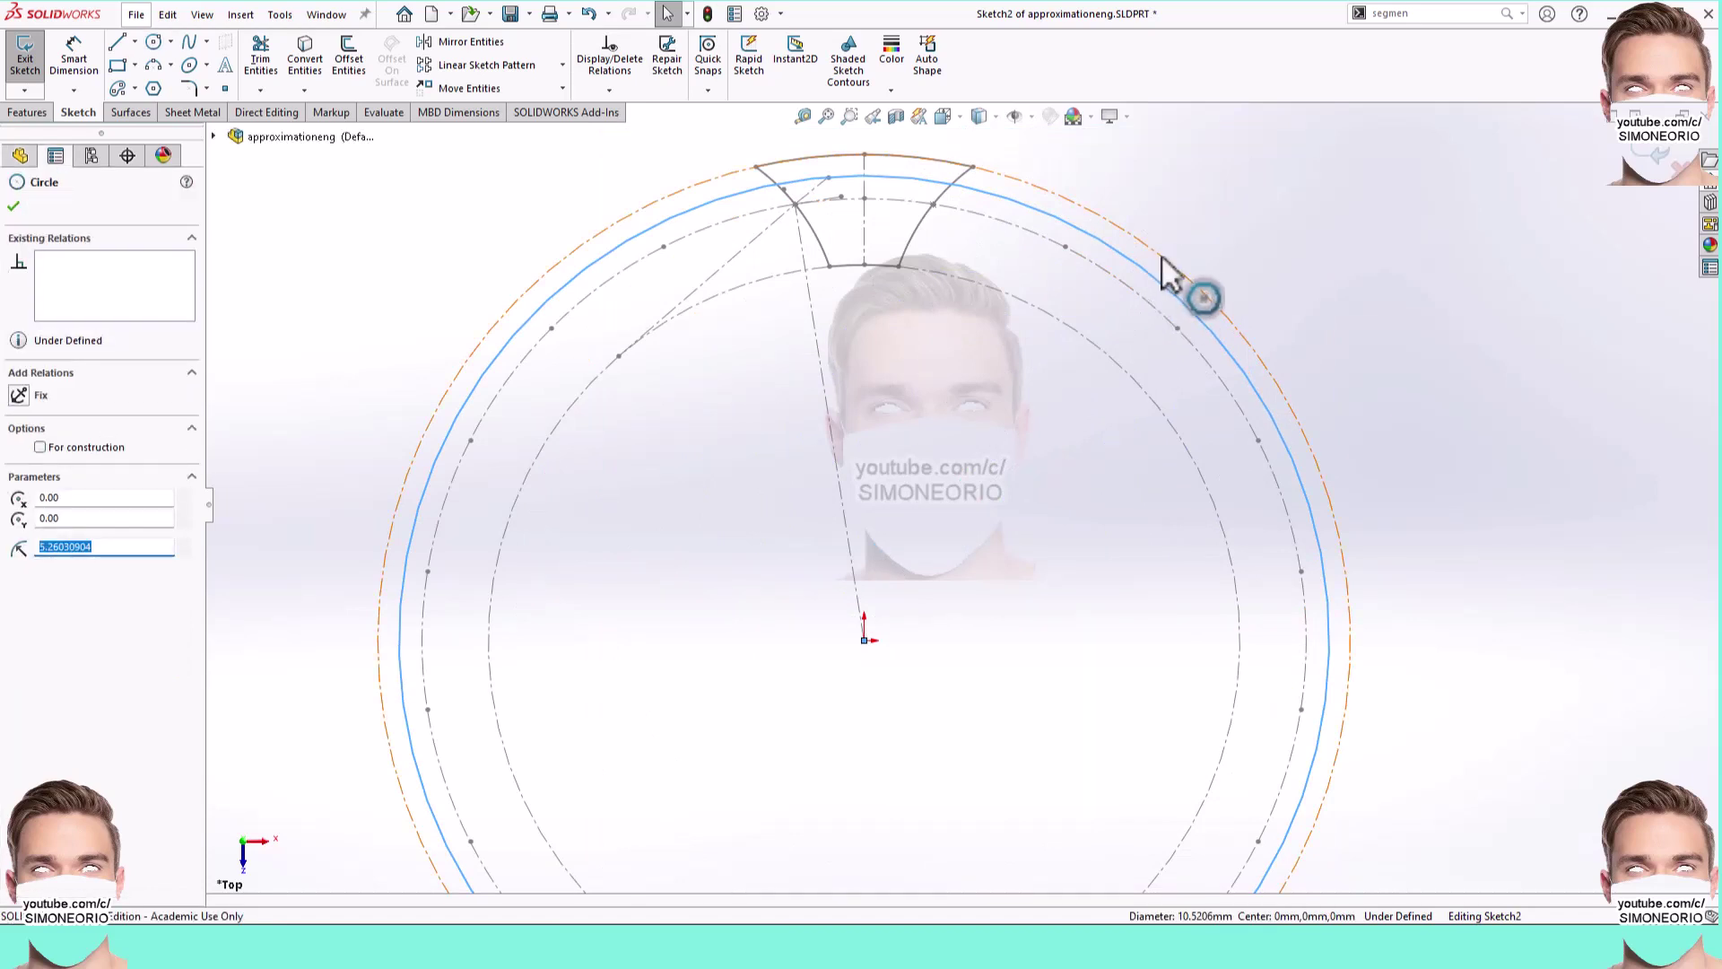
left_click(1163, 260, "ctrl")
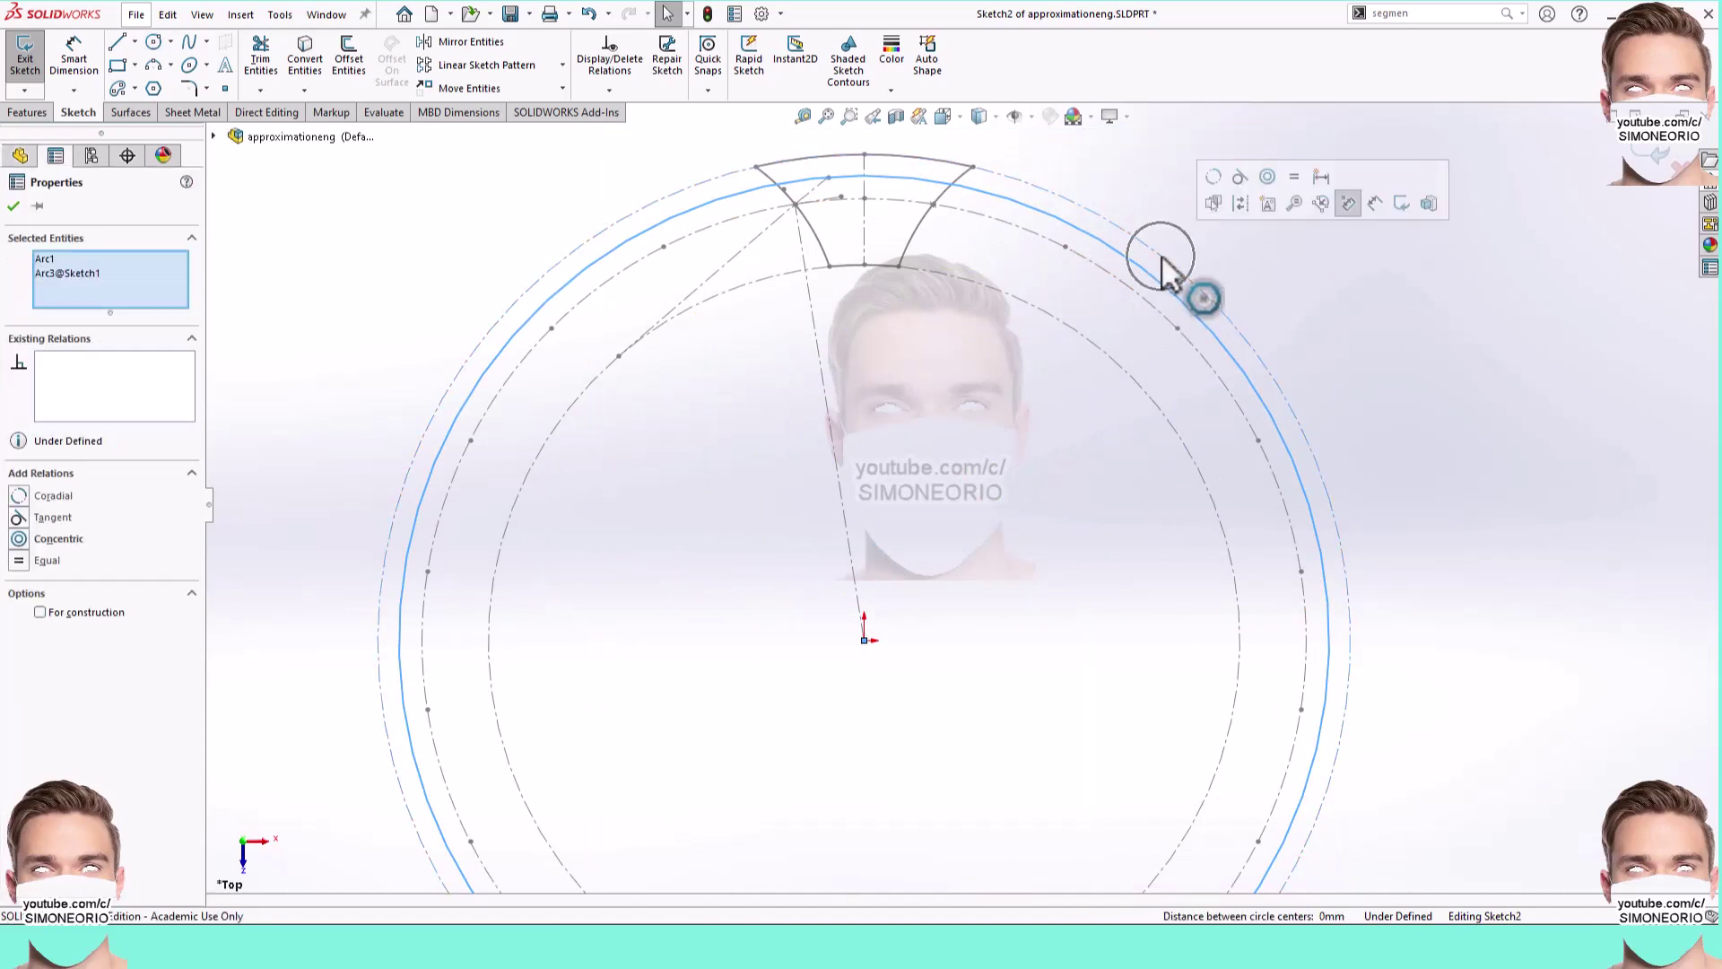
left_click(1218, 183)
left_click(1113, 207)
scroll(1113, 207, "down", 3)
mouse_move(1112, 207)
middle_mouse_down()
mouse_move(933, 476)
mouse_move(987, 467)
middle_mouse_up()
left_click(31, 109)
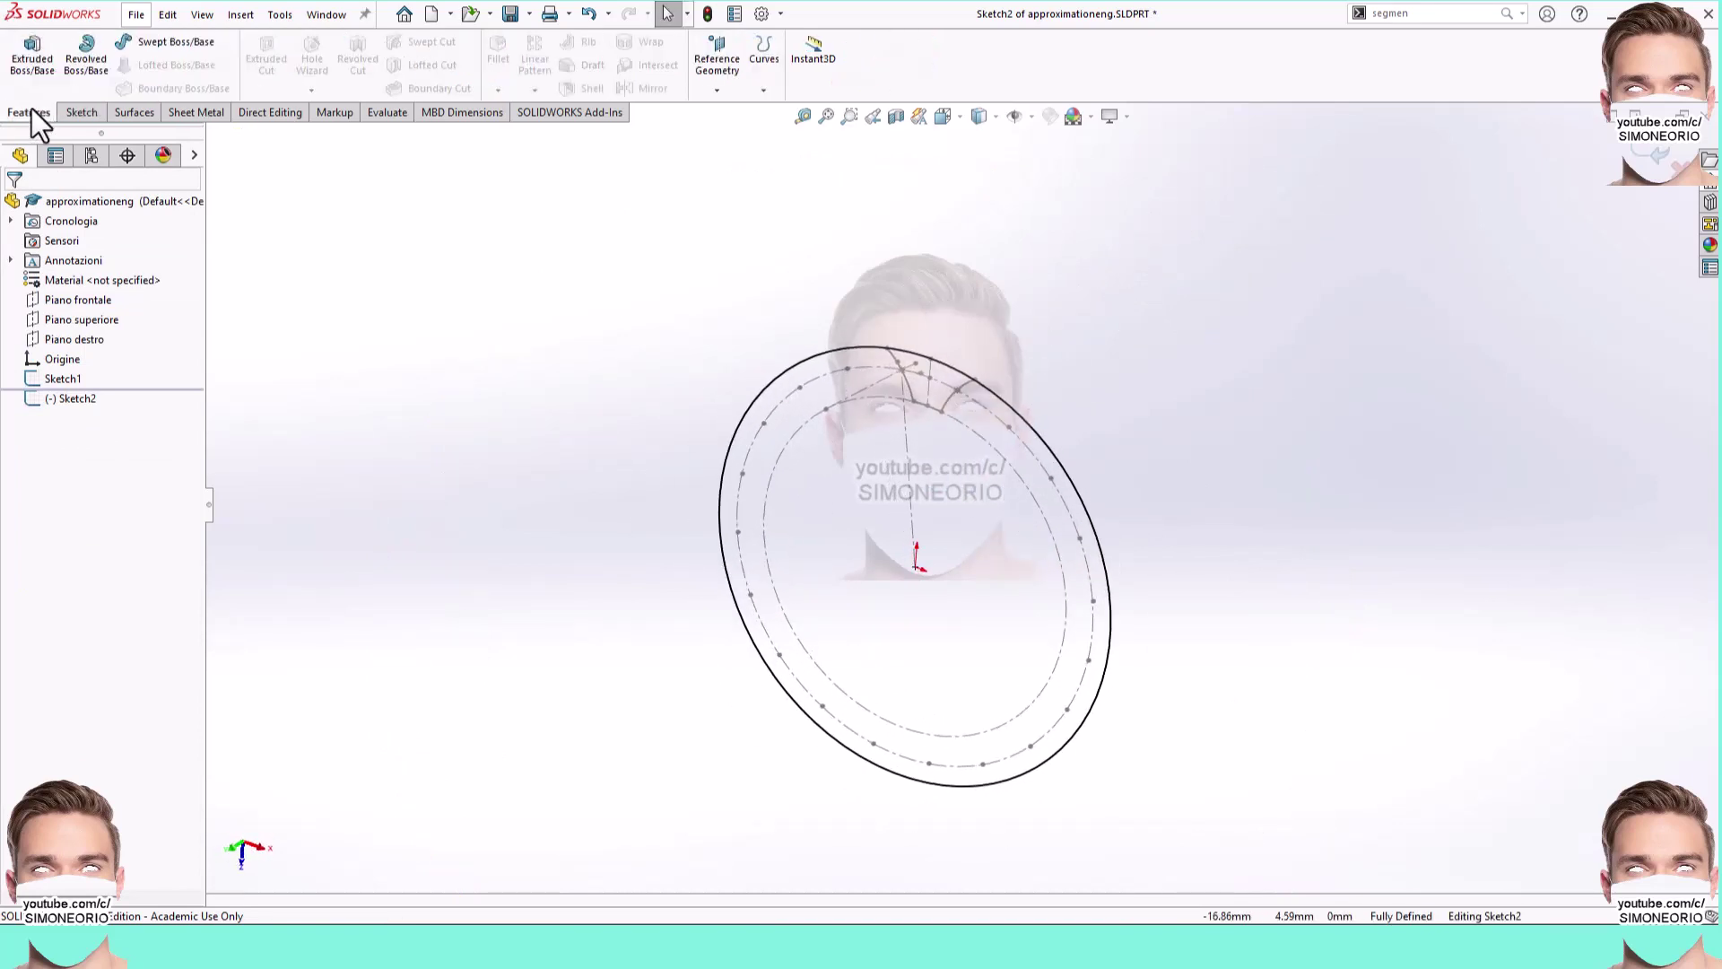
Step: Boss-extrude Sketch2's circle 50 mm into a solid cylinder
left_click(34, 54)
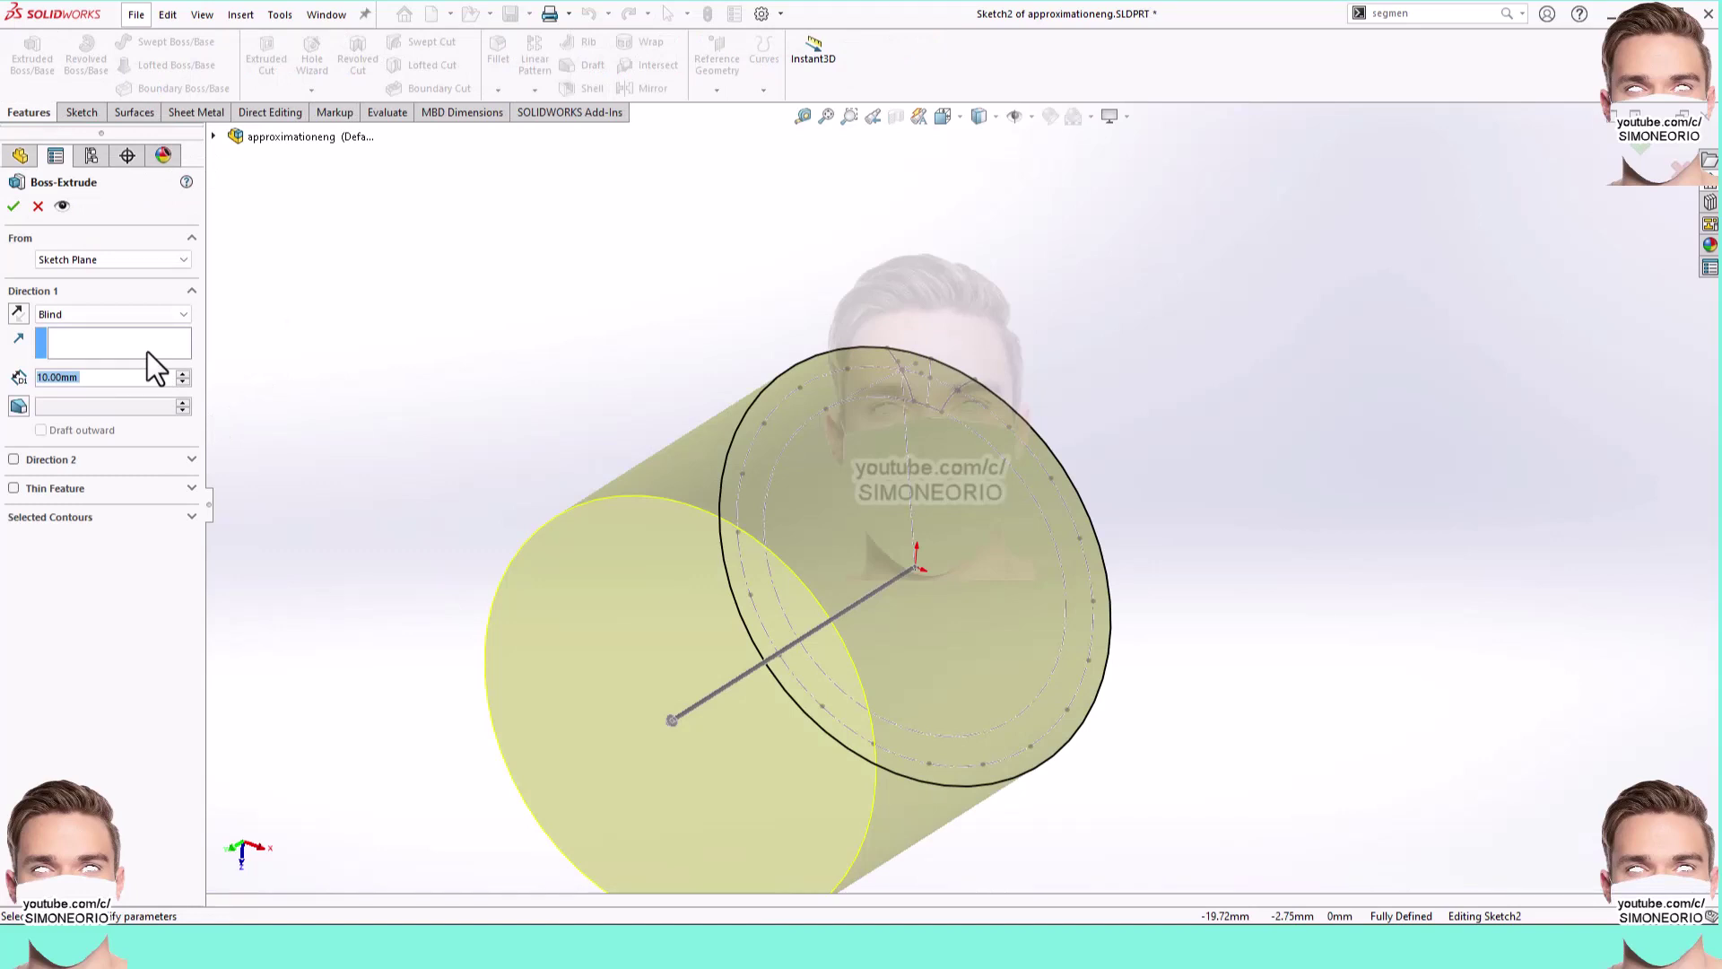
type("5")
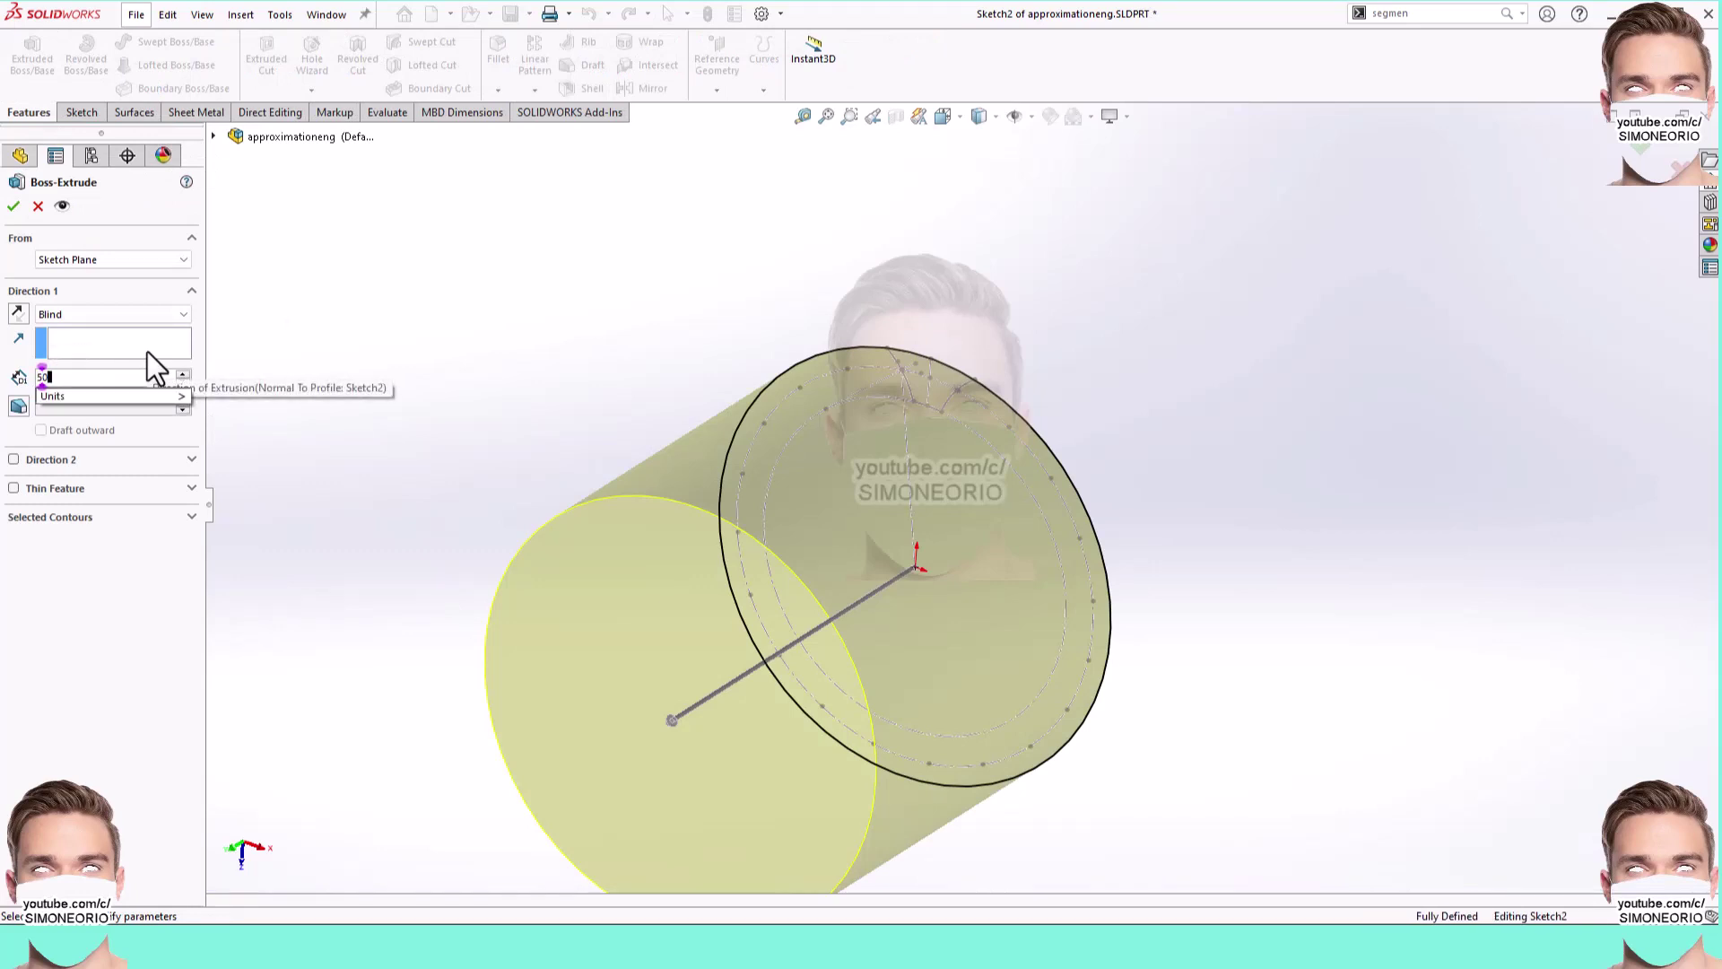
type("0")
key("Return")
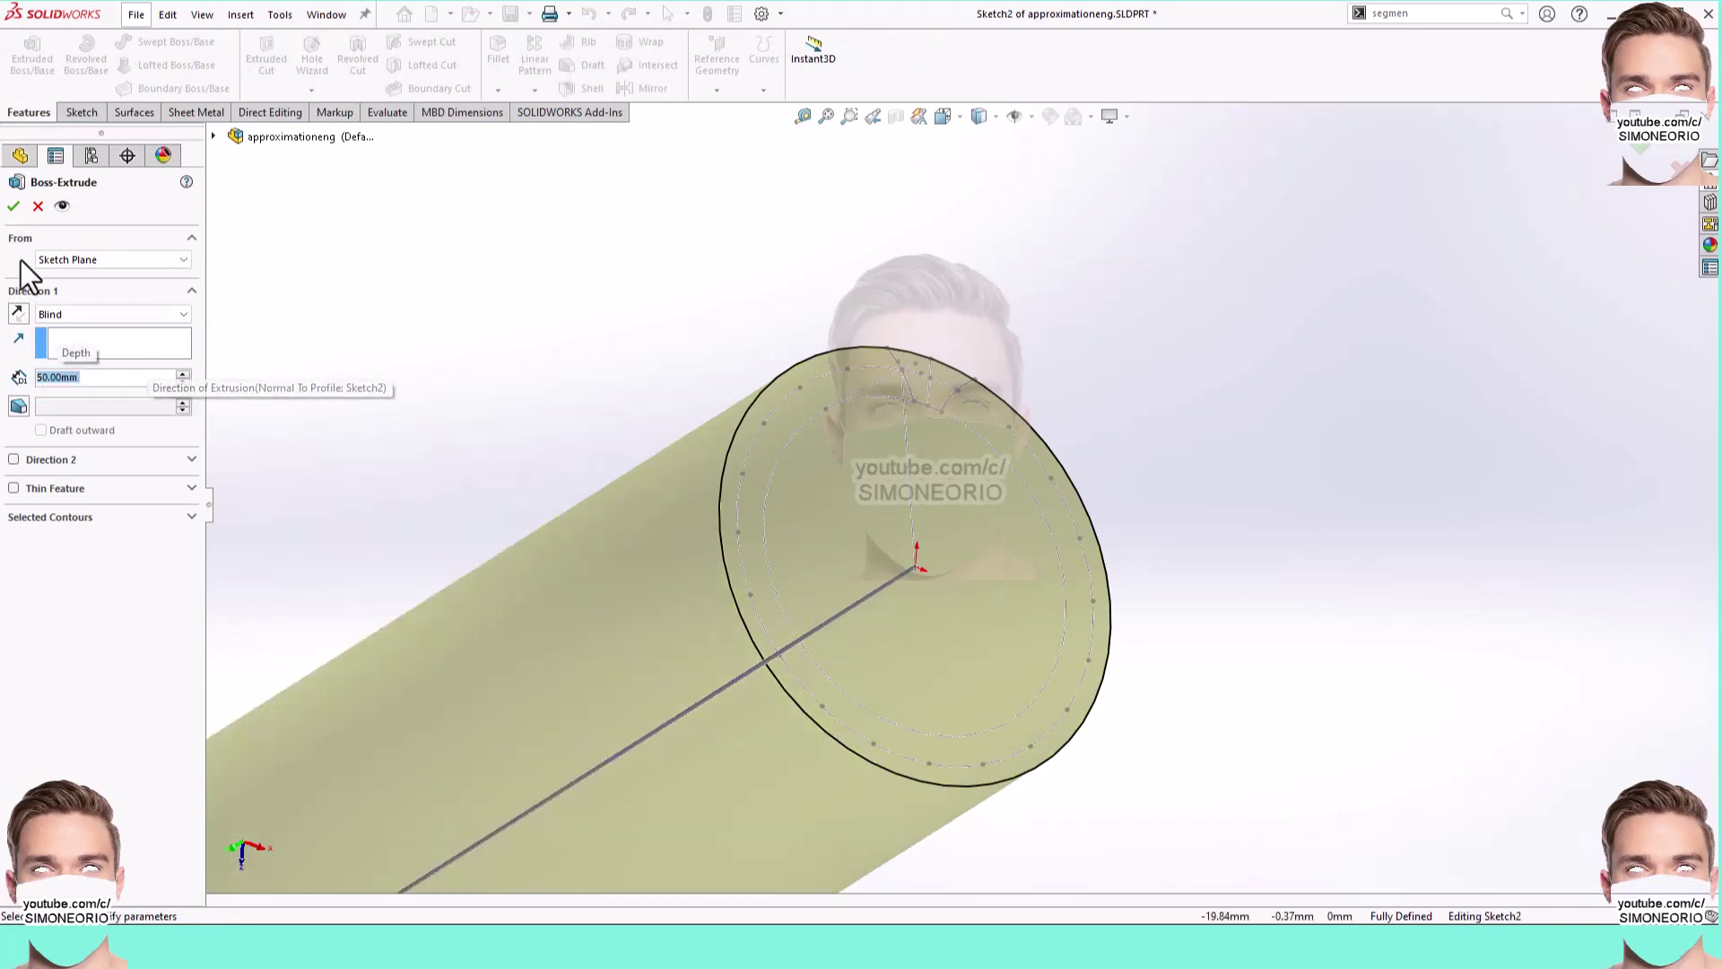
left_click(14, 208)
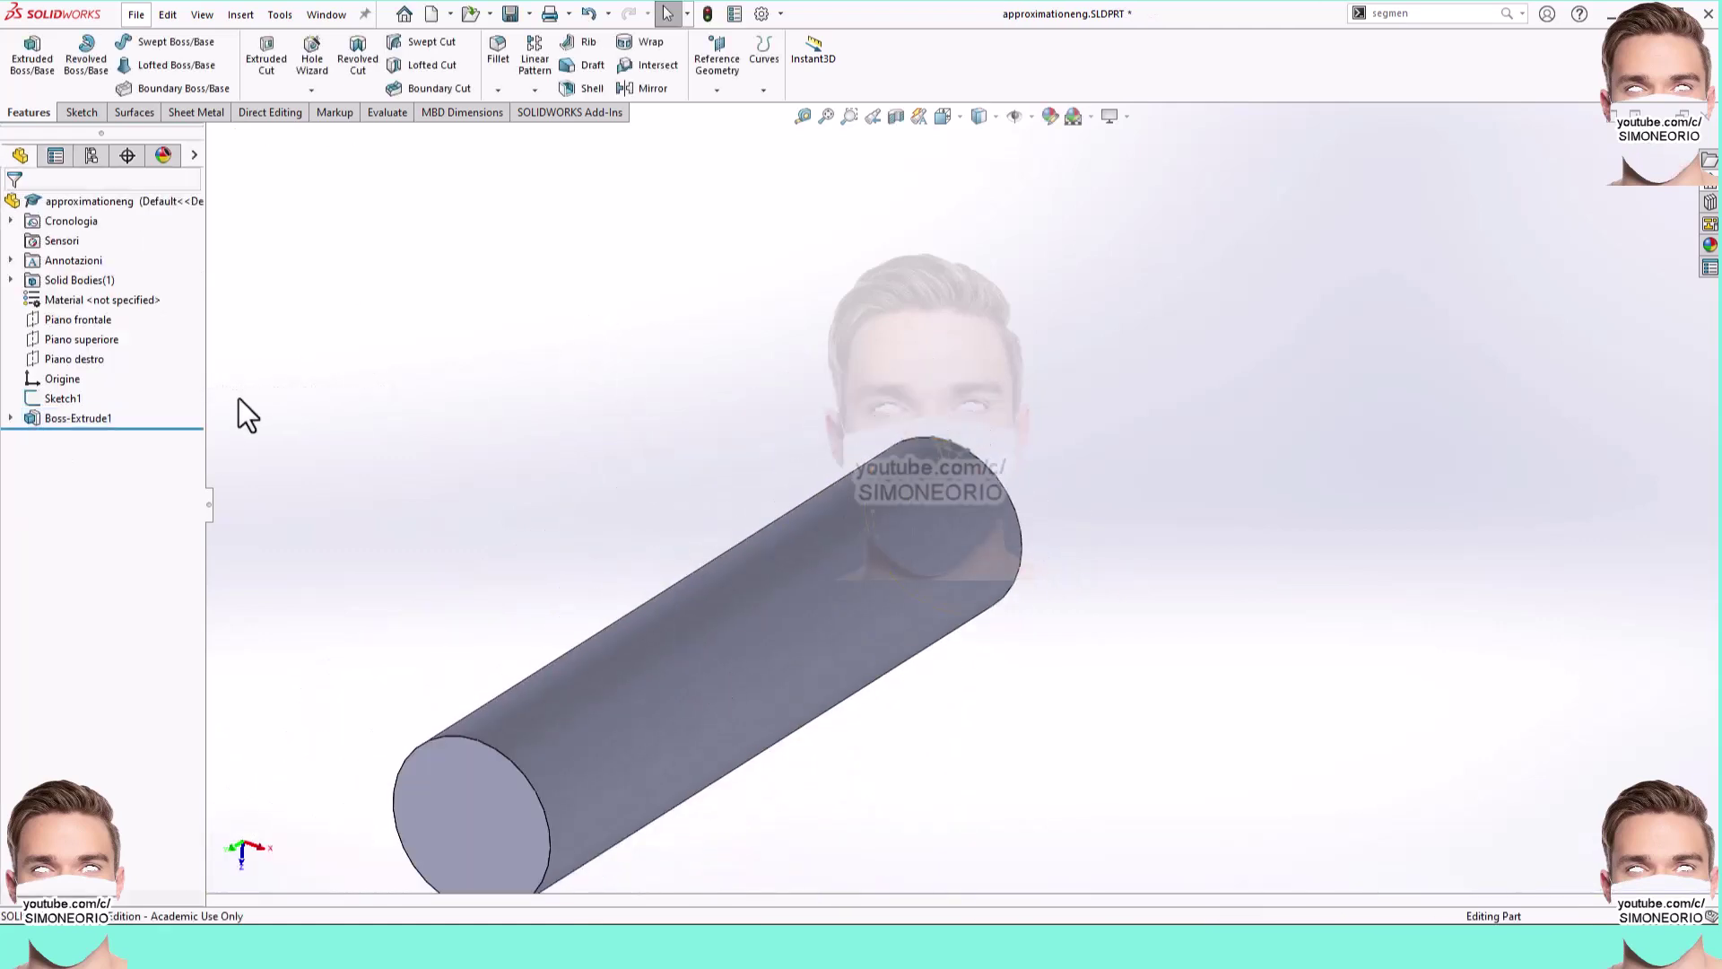
Step: Extrude-cut Sketch1's groove profile Through All into the cylinder, with direction reversed
left_click(52, 398)
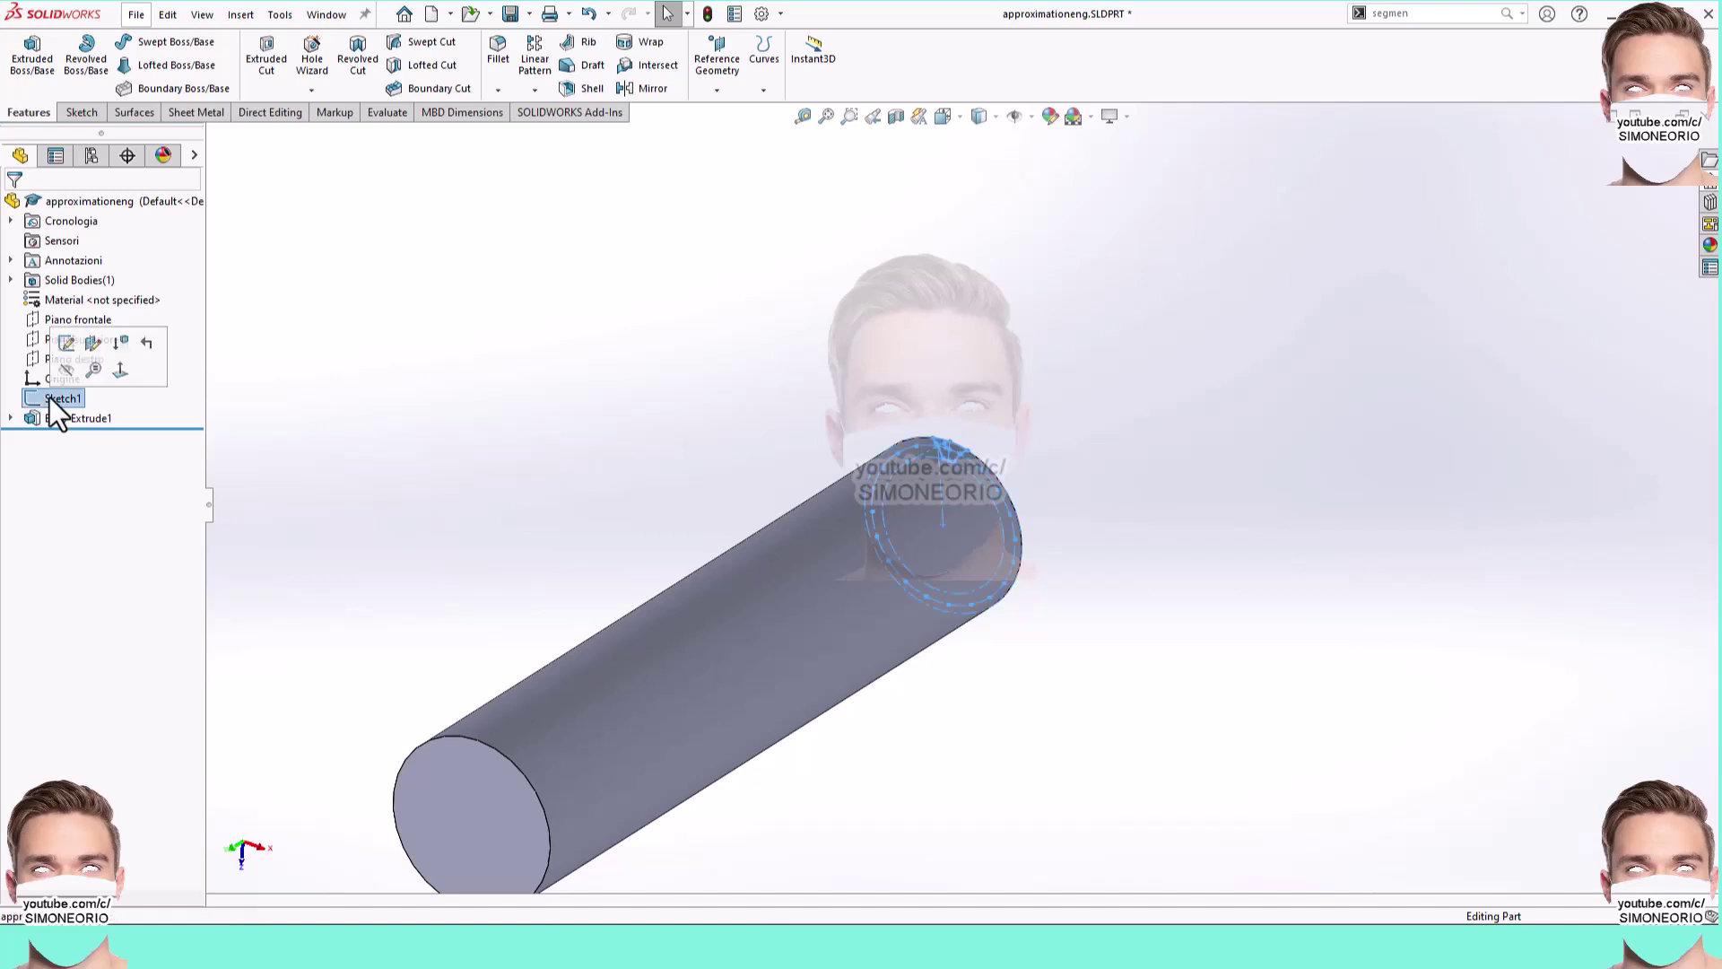
left_click(253, 64)
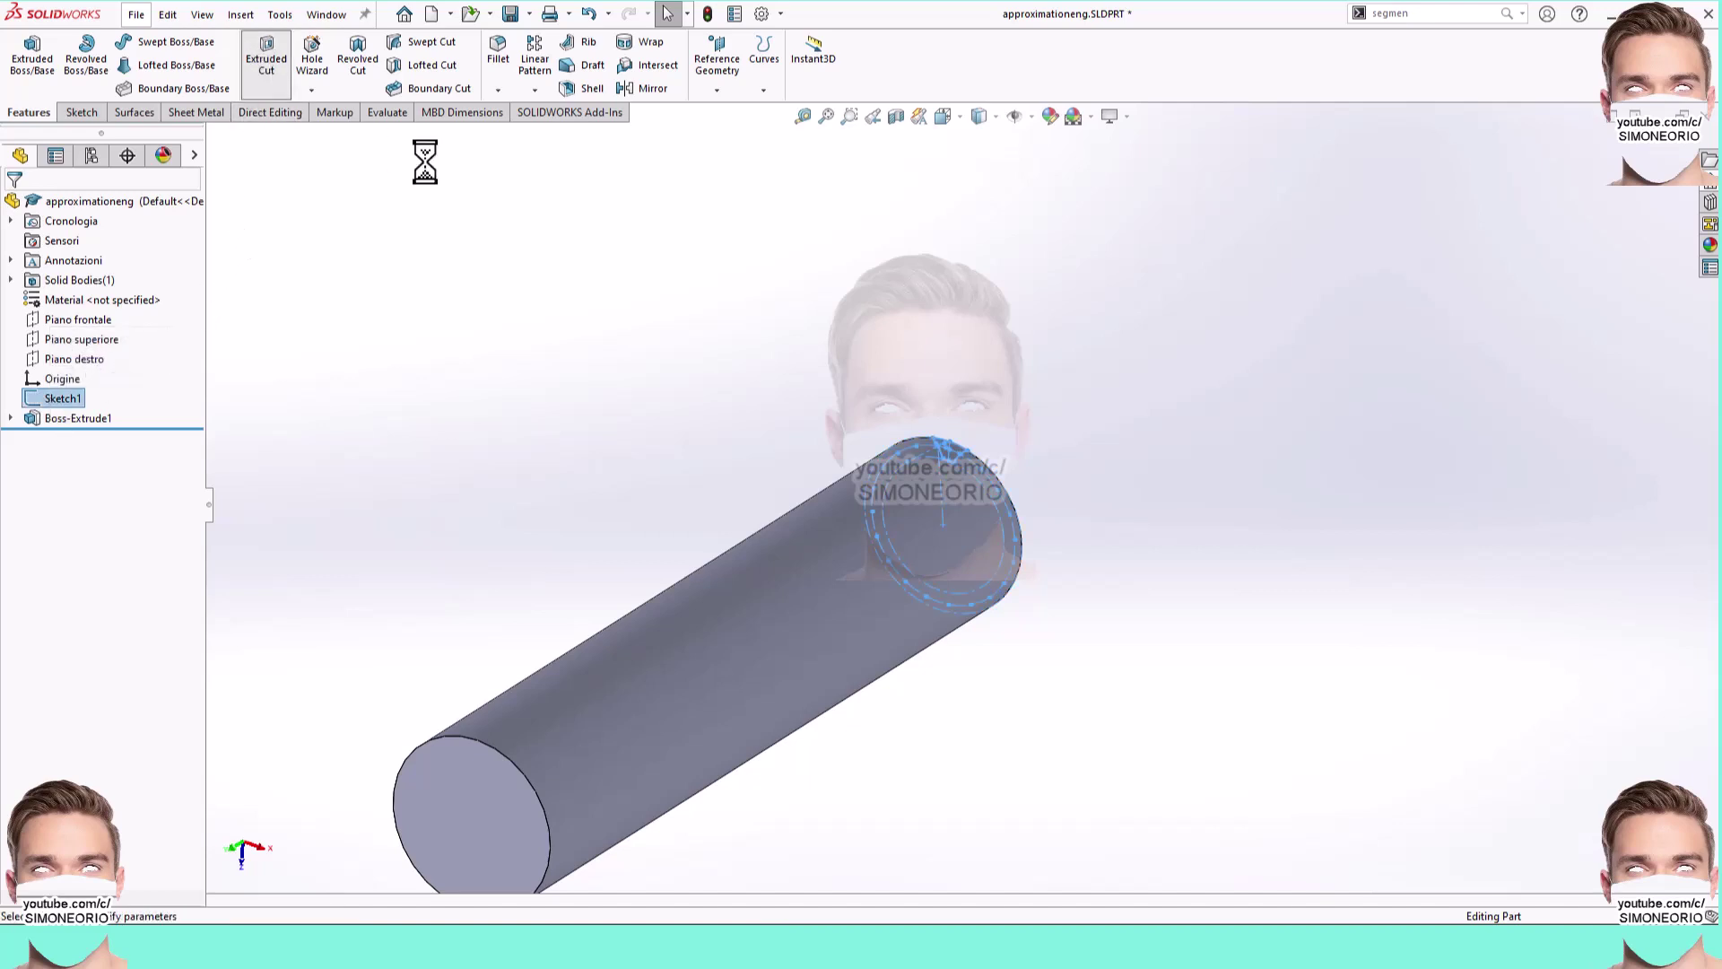
left_click(20, 313)
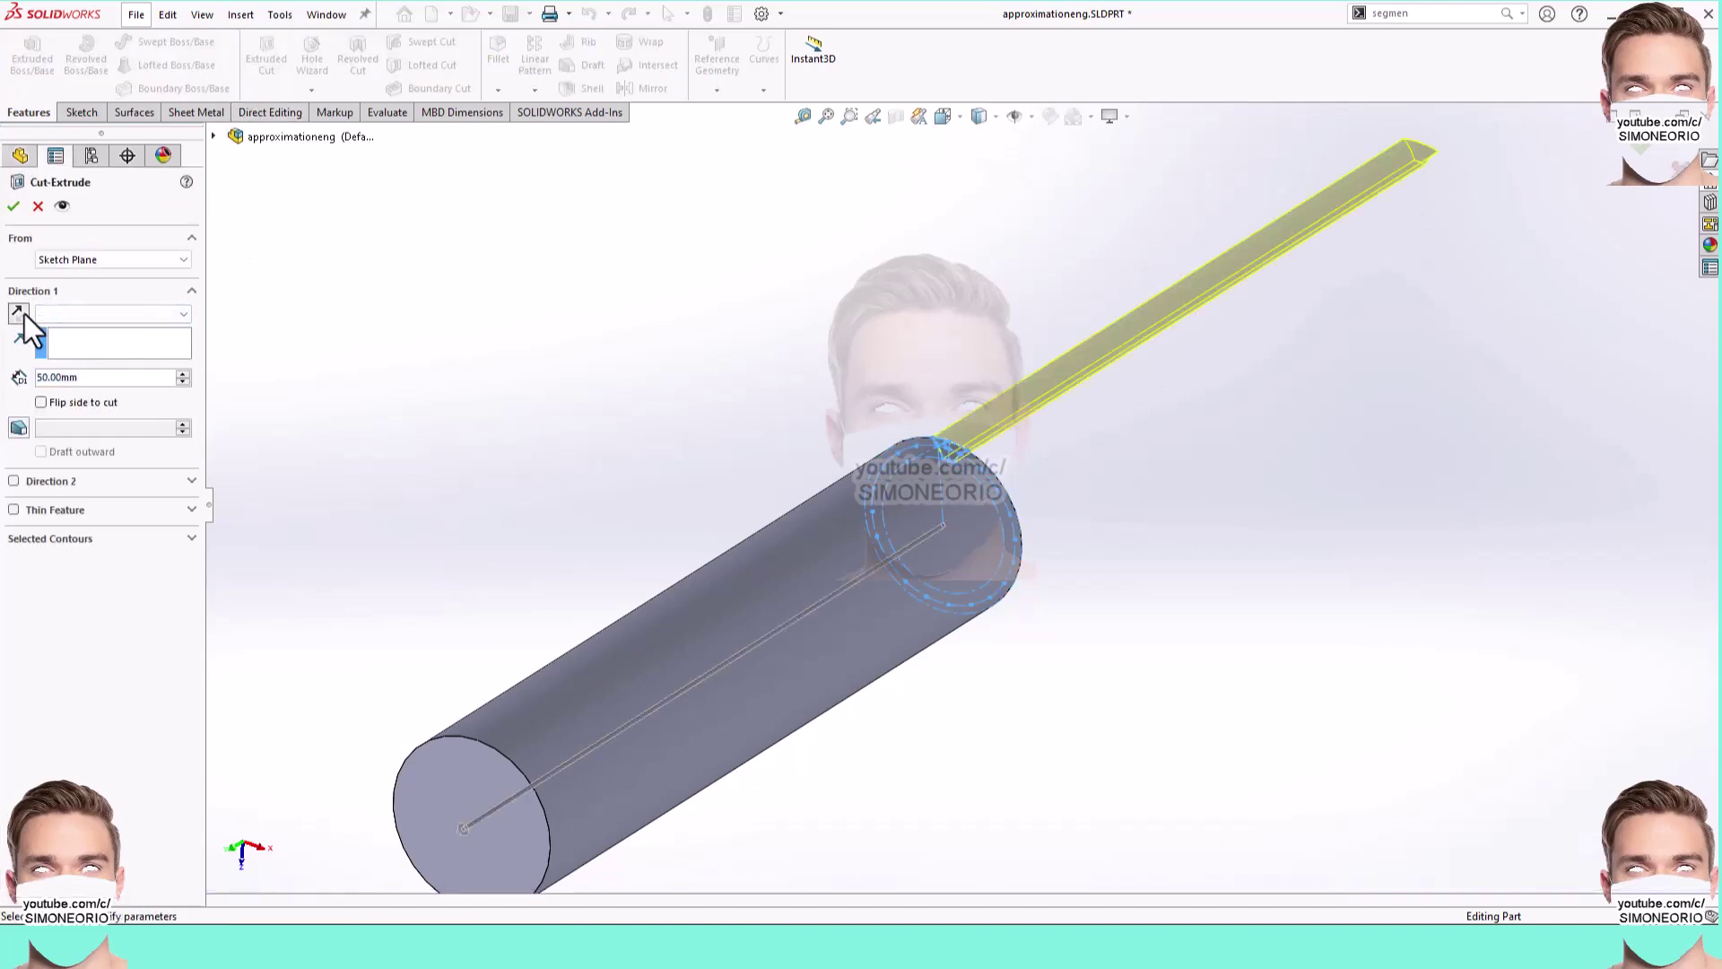
left_click(97, 320)
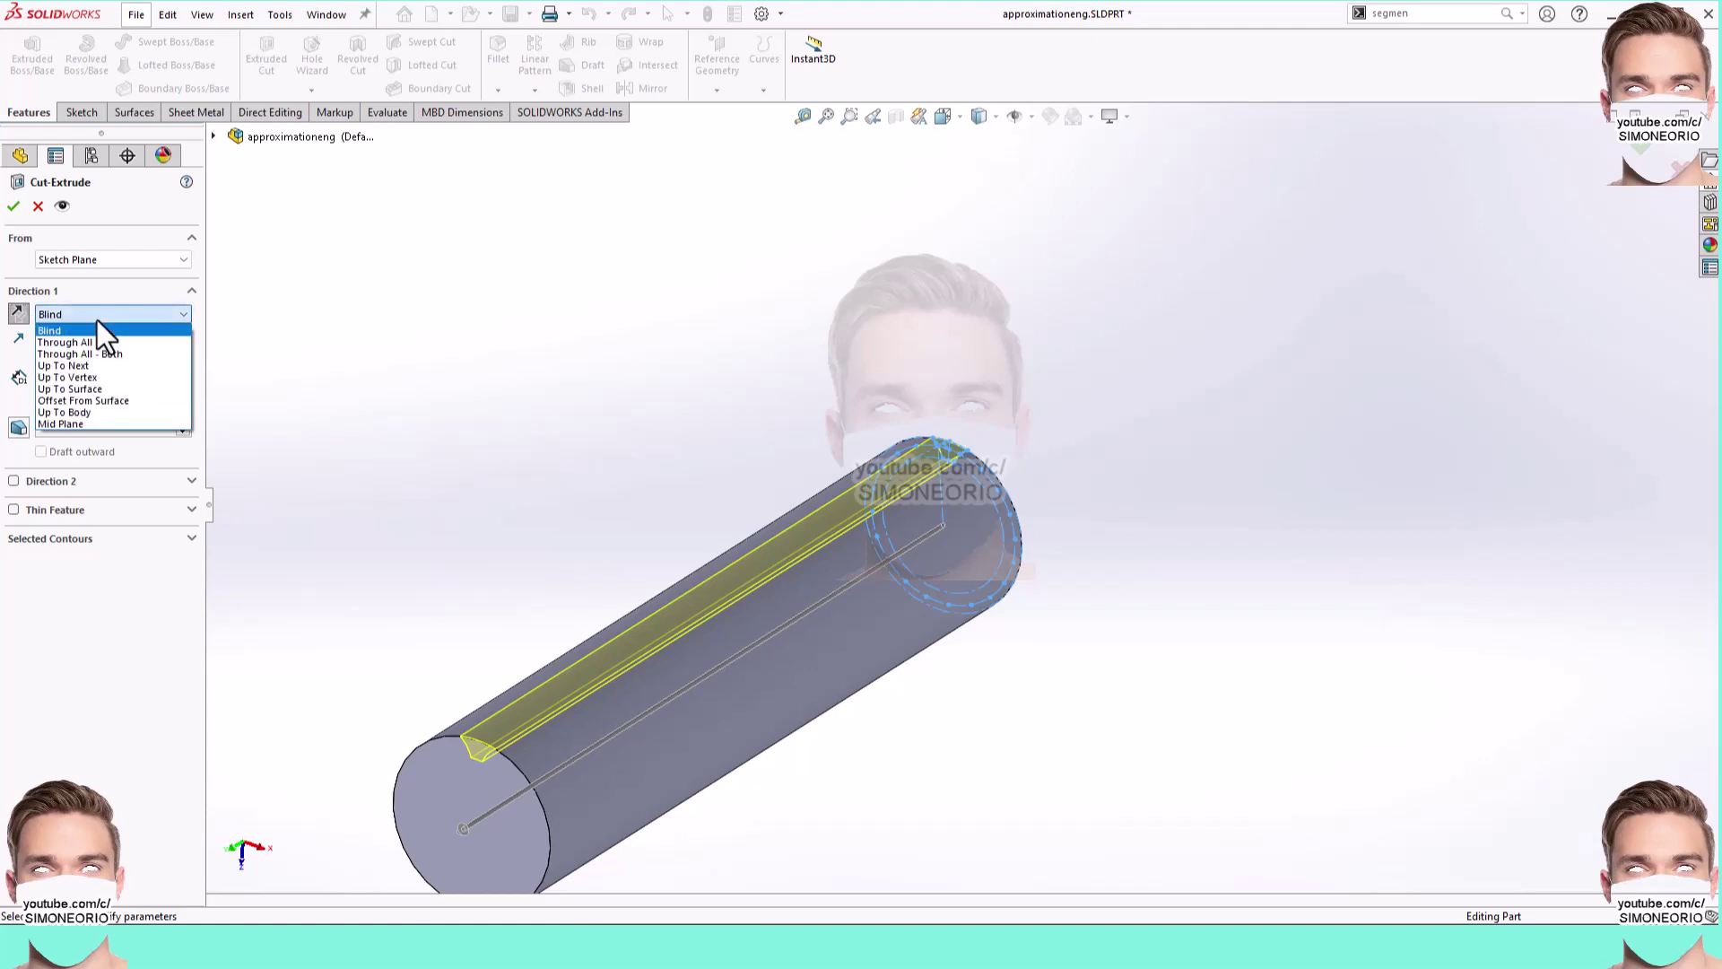
left_click(89, 343)
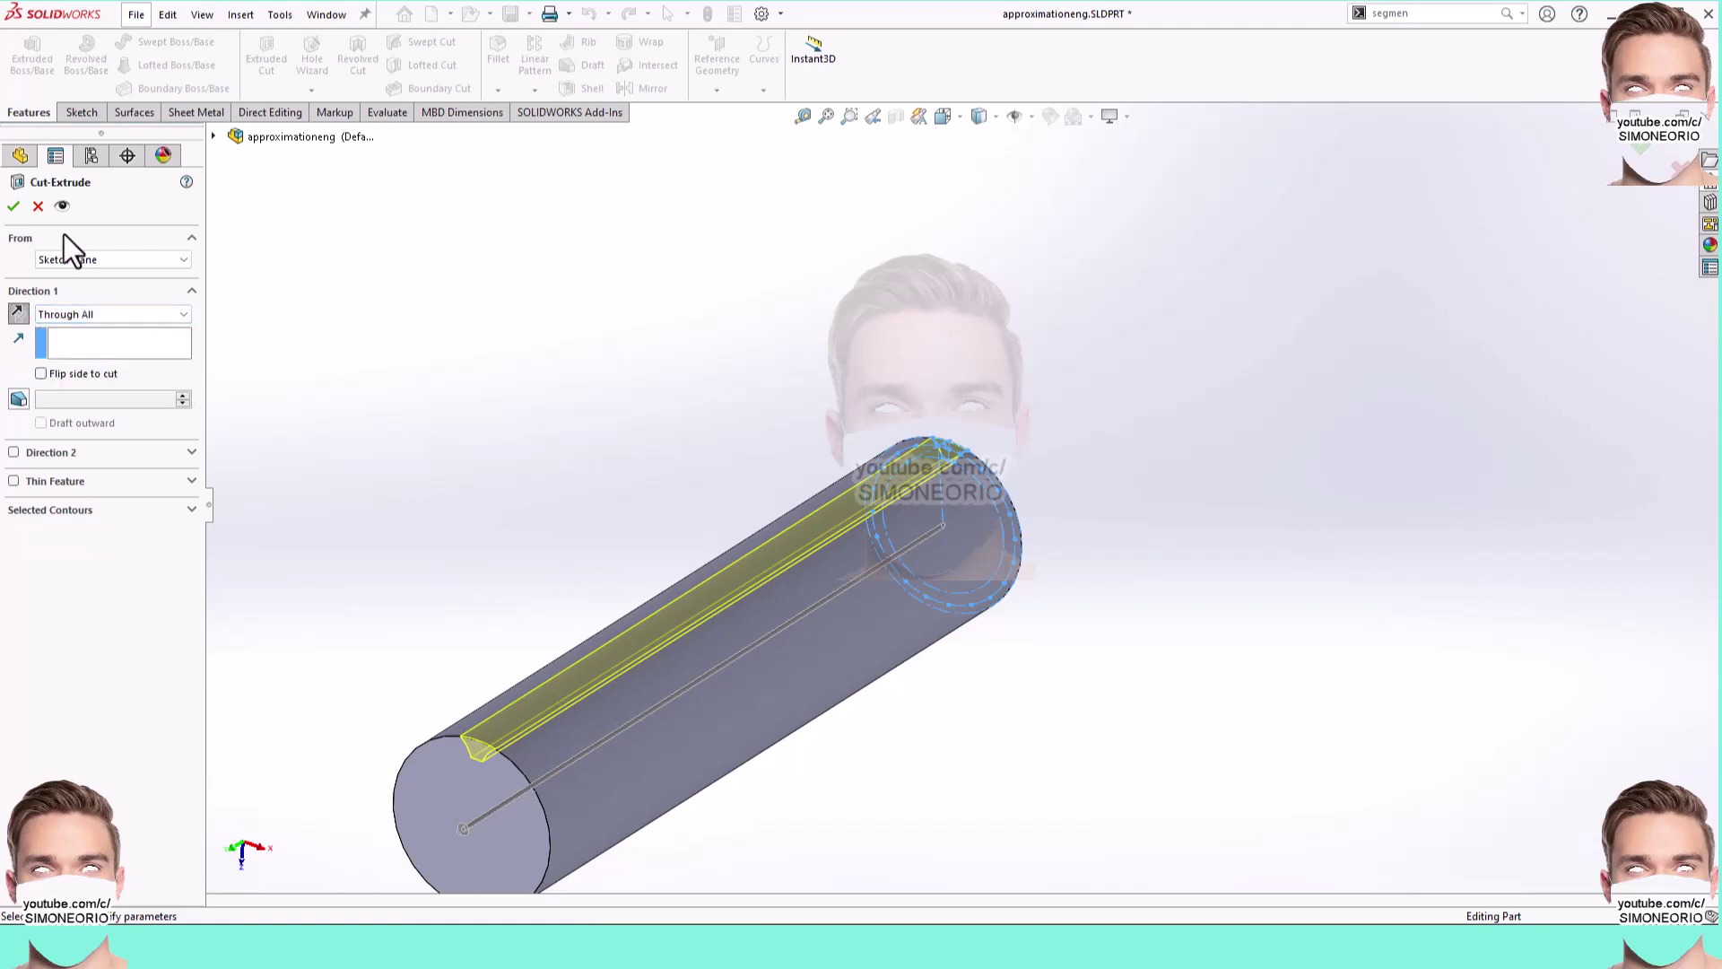
left_click(14, 206)
scroll(513, 400, "up", 2)
scroll(513, 400, "down", 1)
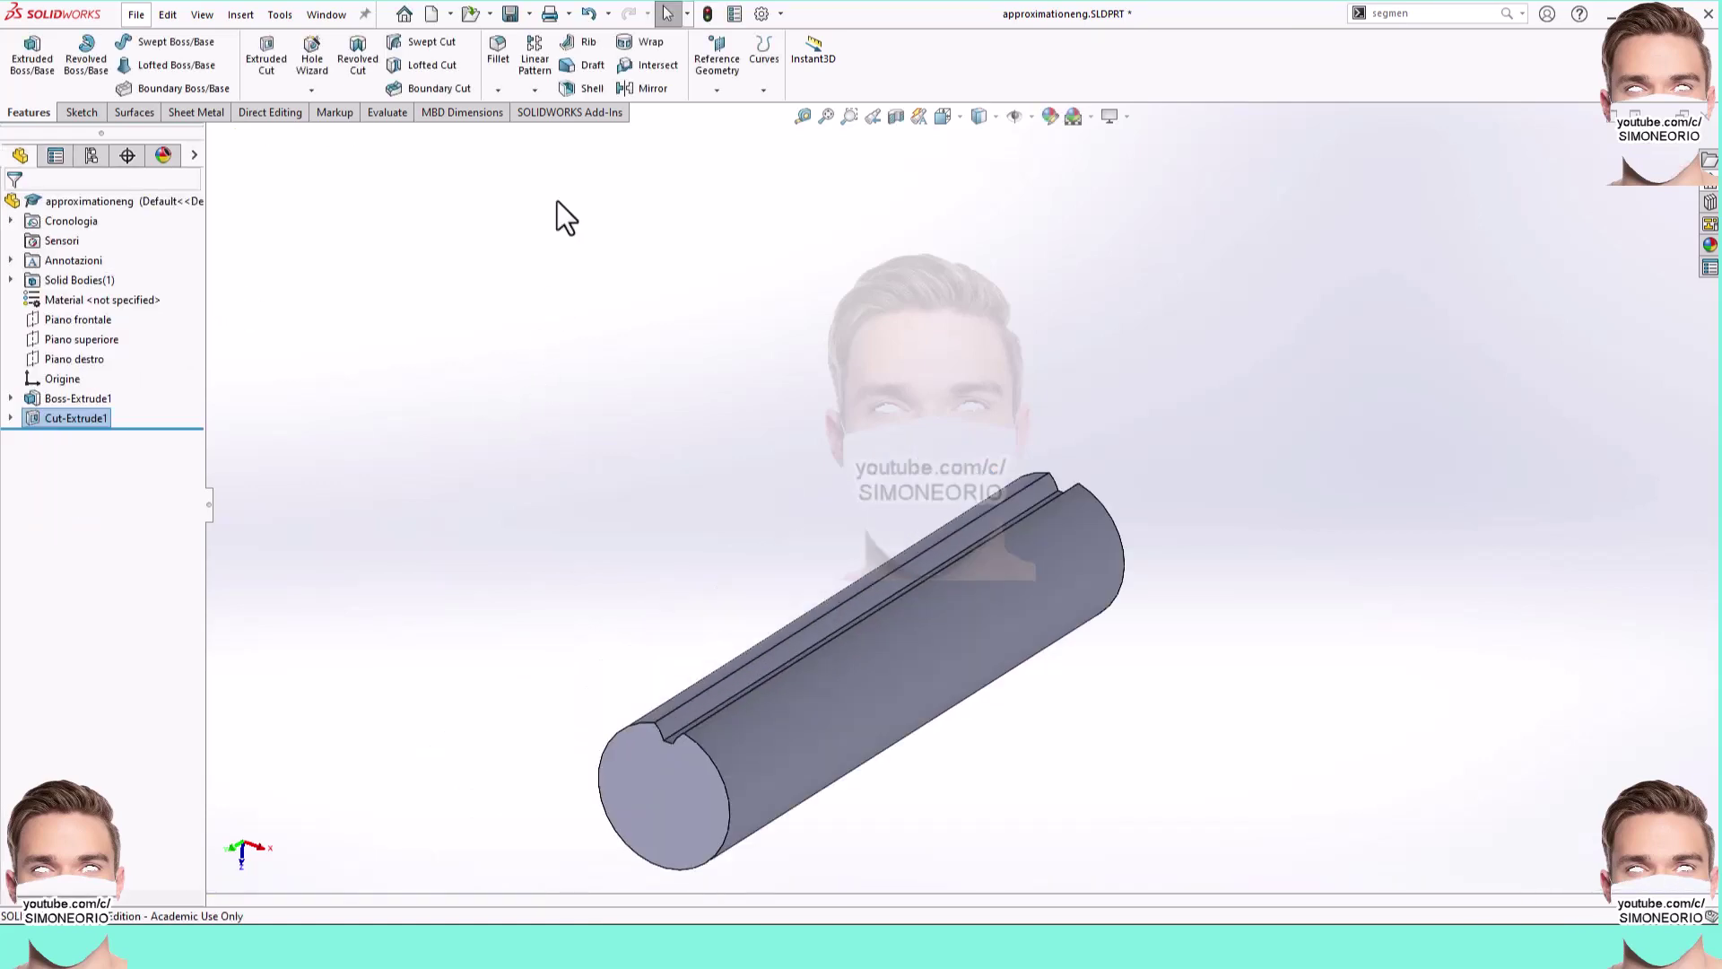
Step: Circular-pattern Cut-Extrude1 around the cylinder face axis, 10 instances over 360°
left_click(536, 90)
left_click(577, 139)
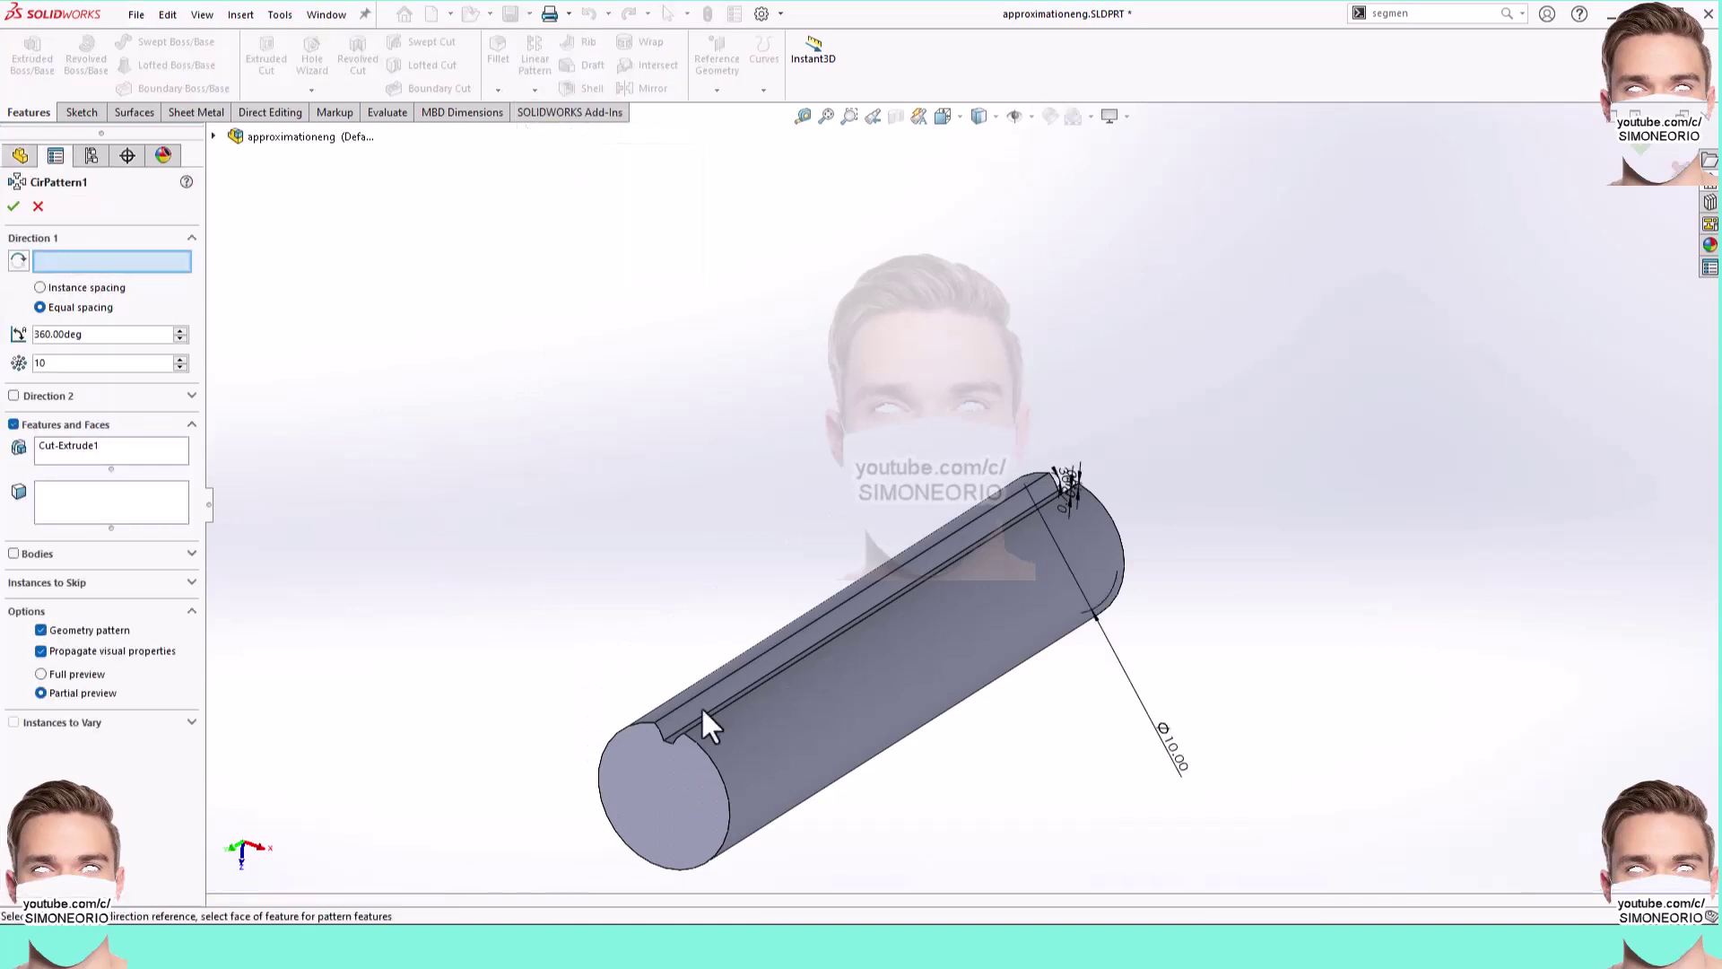
left_click(782, 757)
left_click(79, 449)
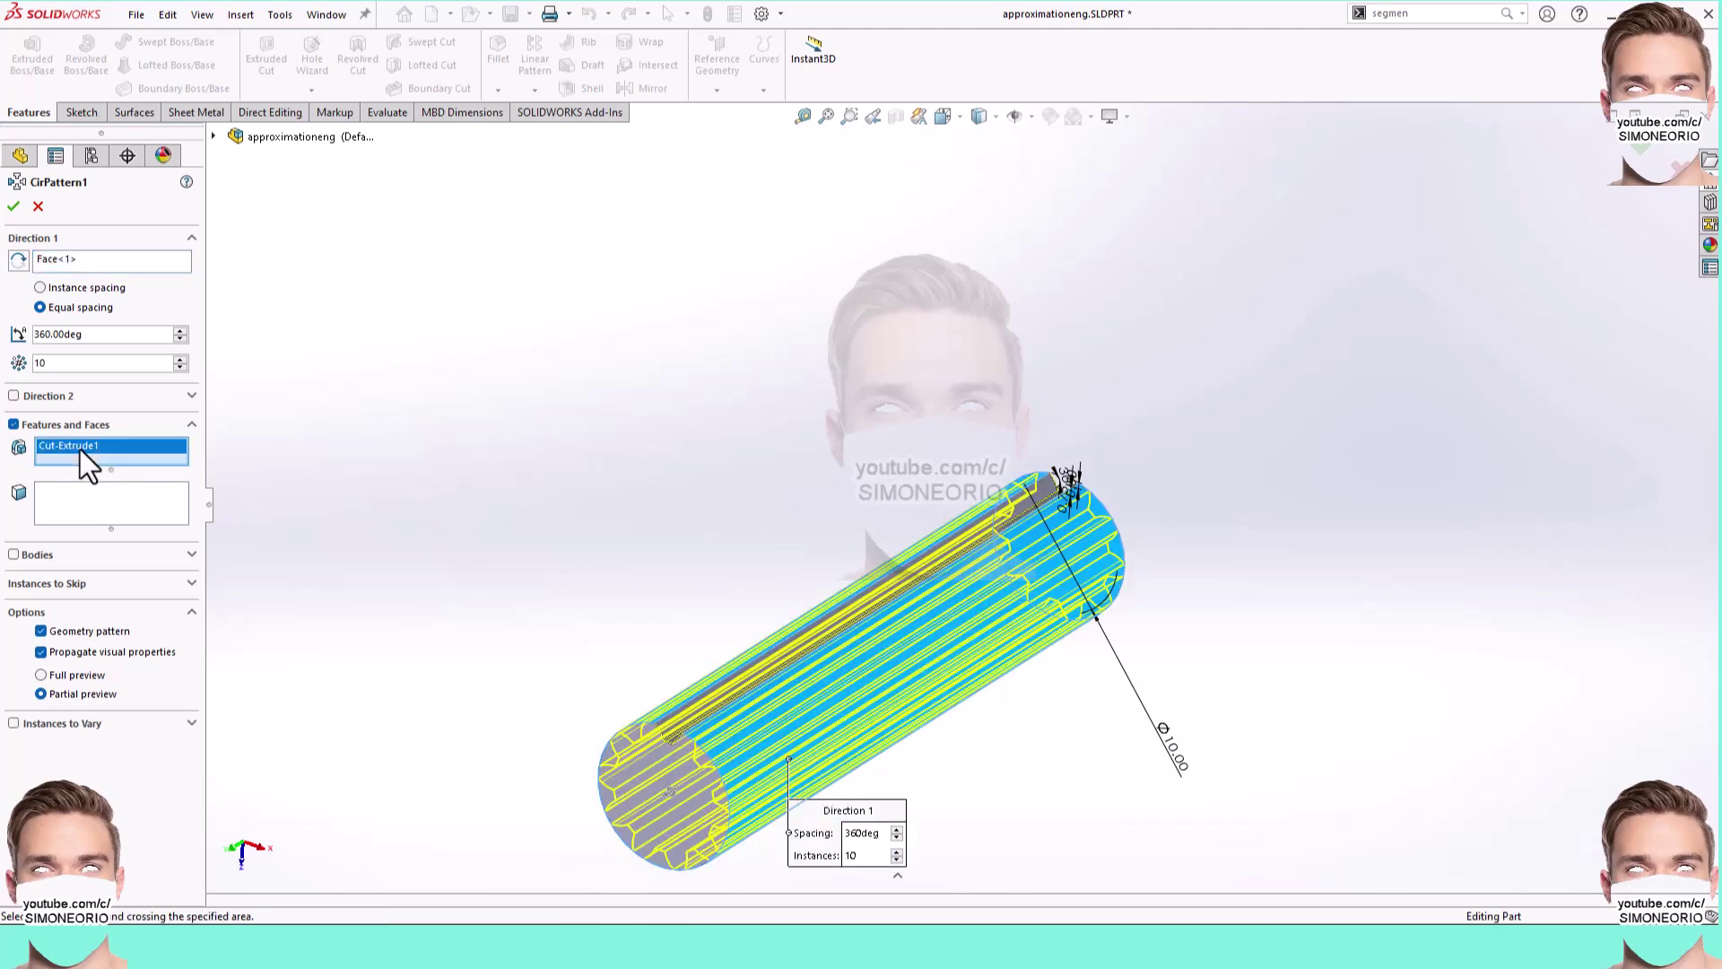
scroll(779, 471, "down", 1)
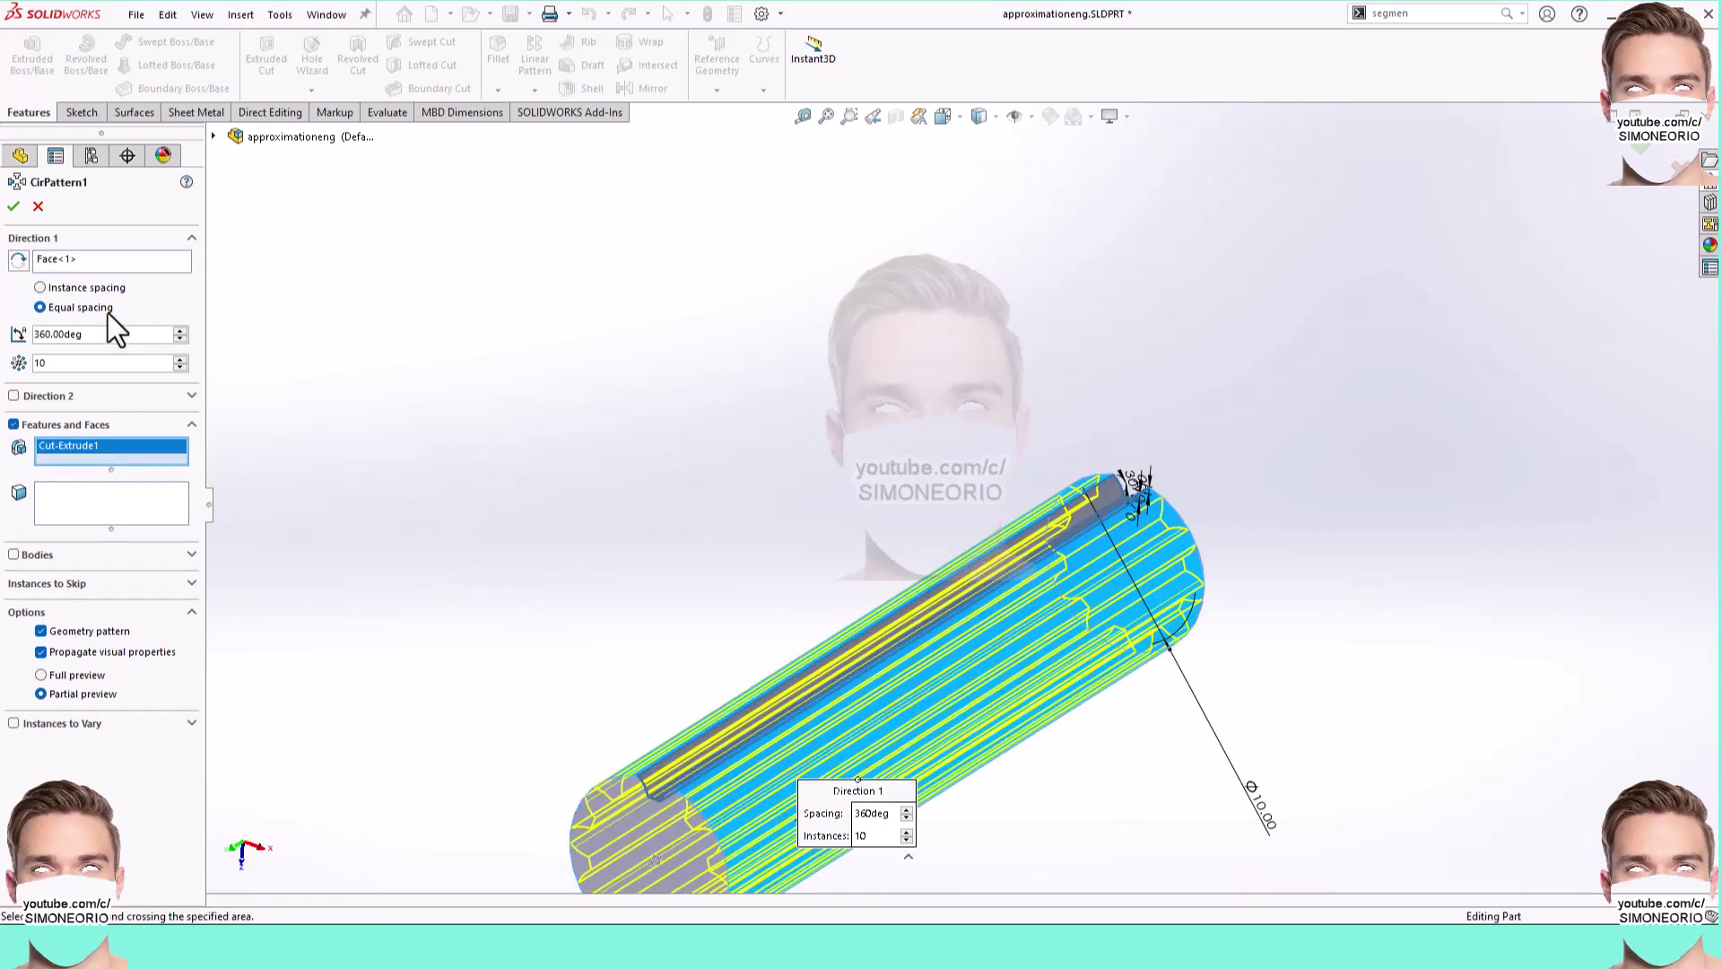
left_click(13, 206)
Step: Inspect the ten patterned grooves, picking a groove face and orbiting the shaft
scroll(865, 638, "up", 2)
scroll(876, 788, "down", 2)
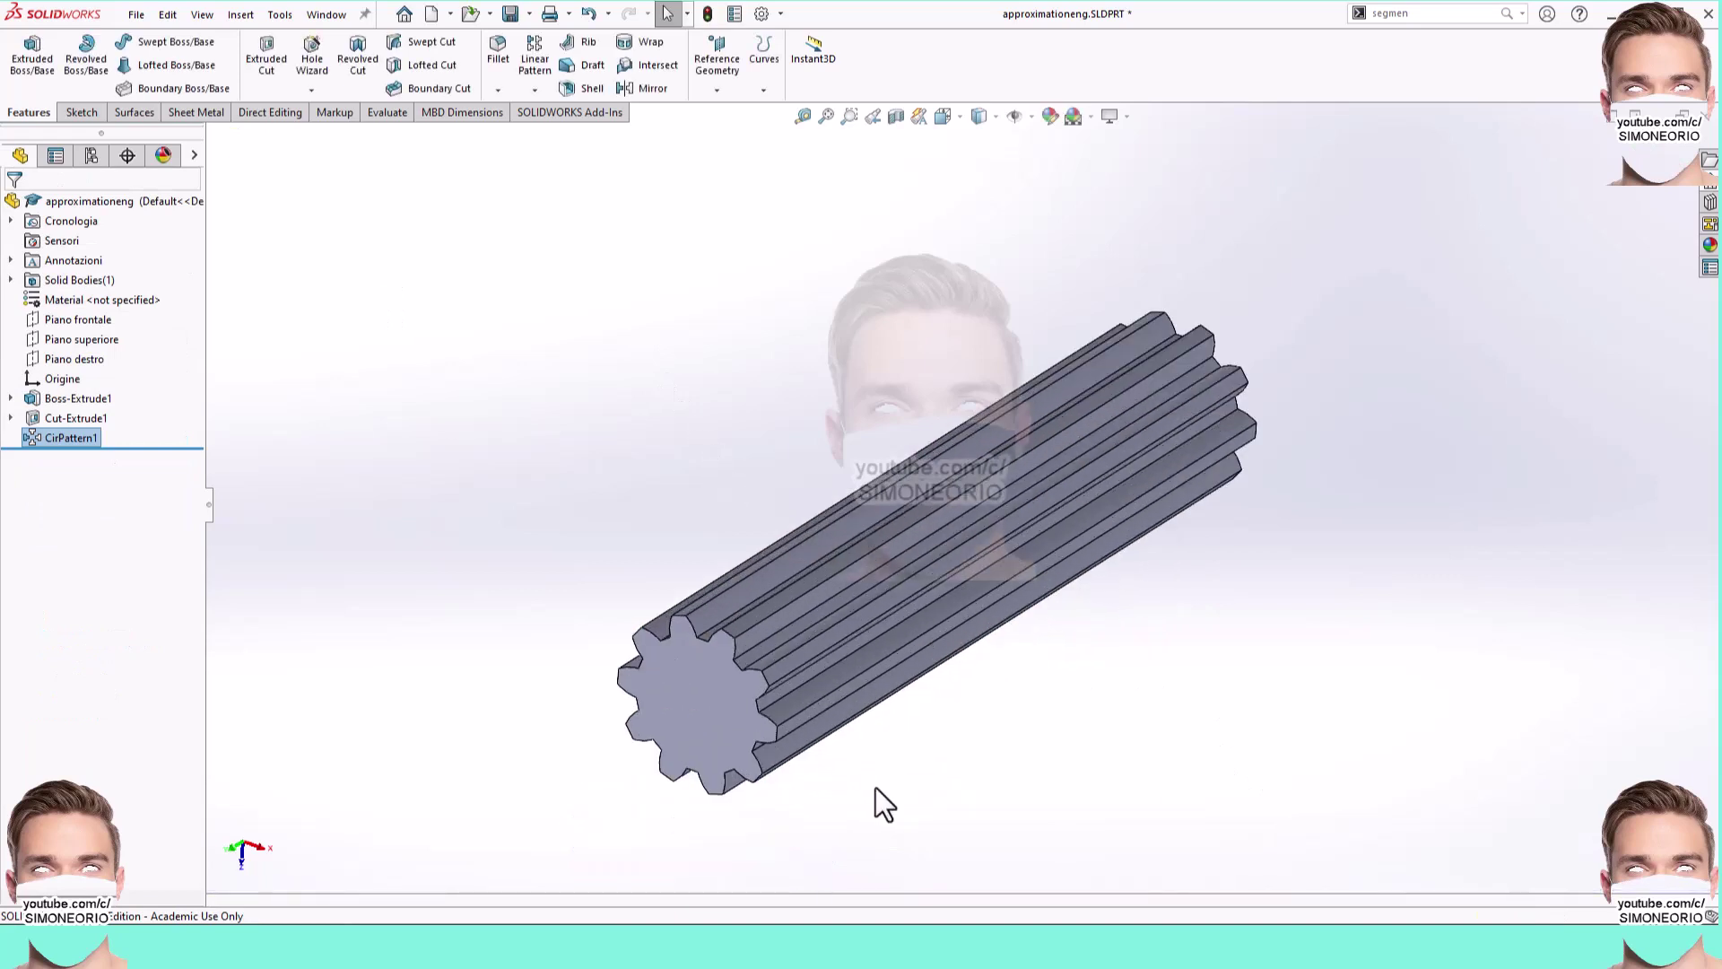
scroll(765, 676, "down", 2)
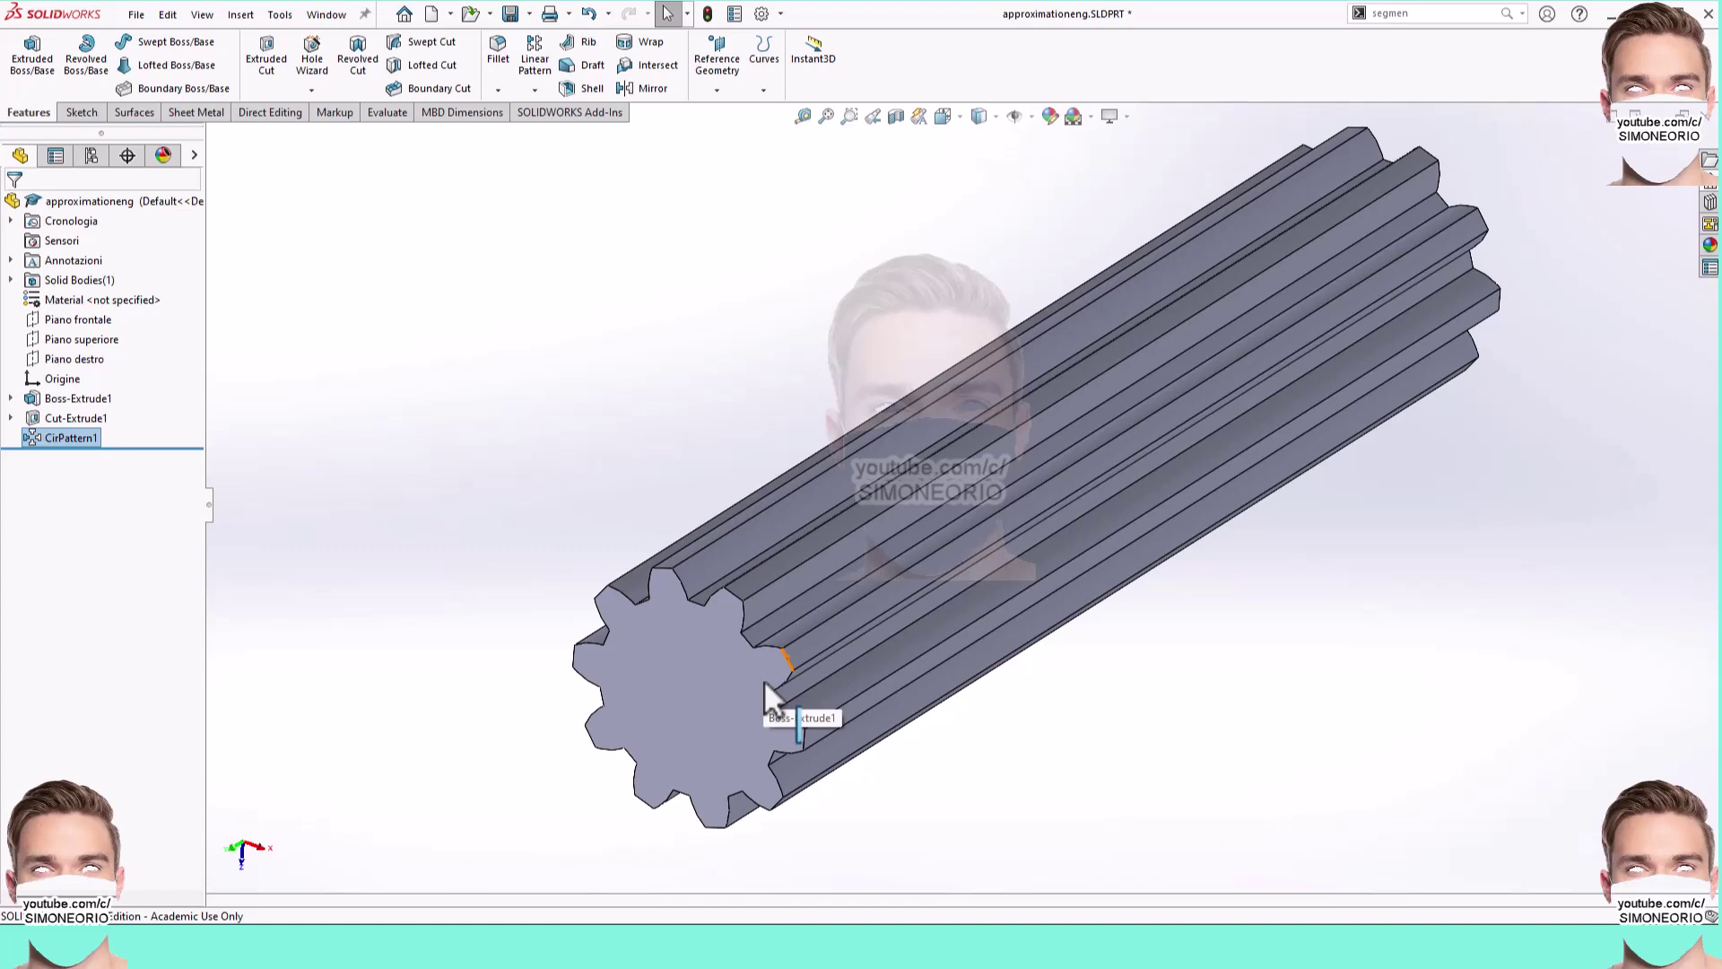
scroll(770, 592, "down", 2)
left_click(721, 553)
middle_click_drag(723, 555, 773, 560)
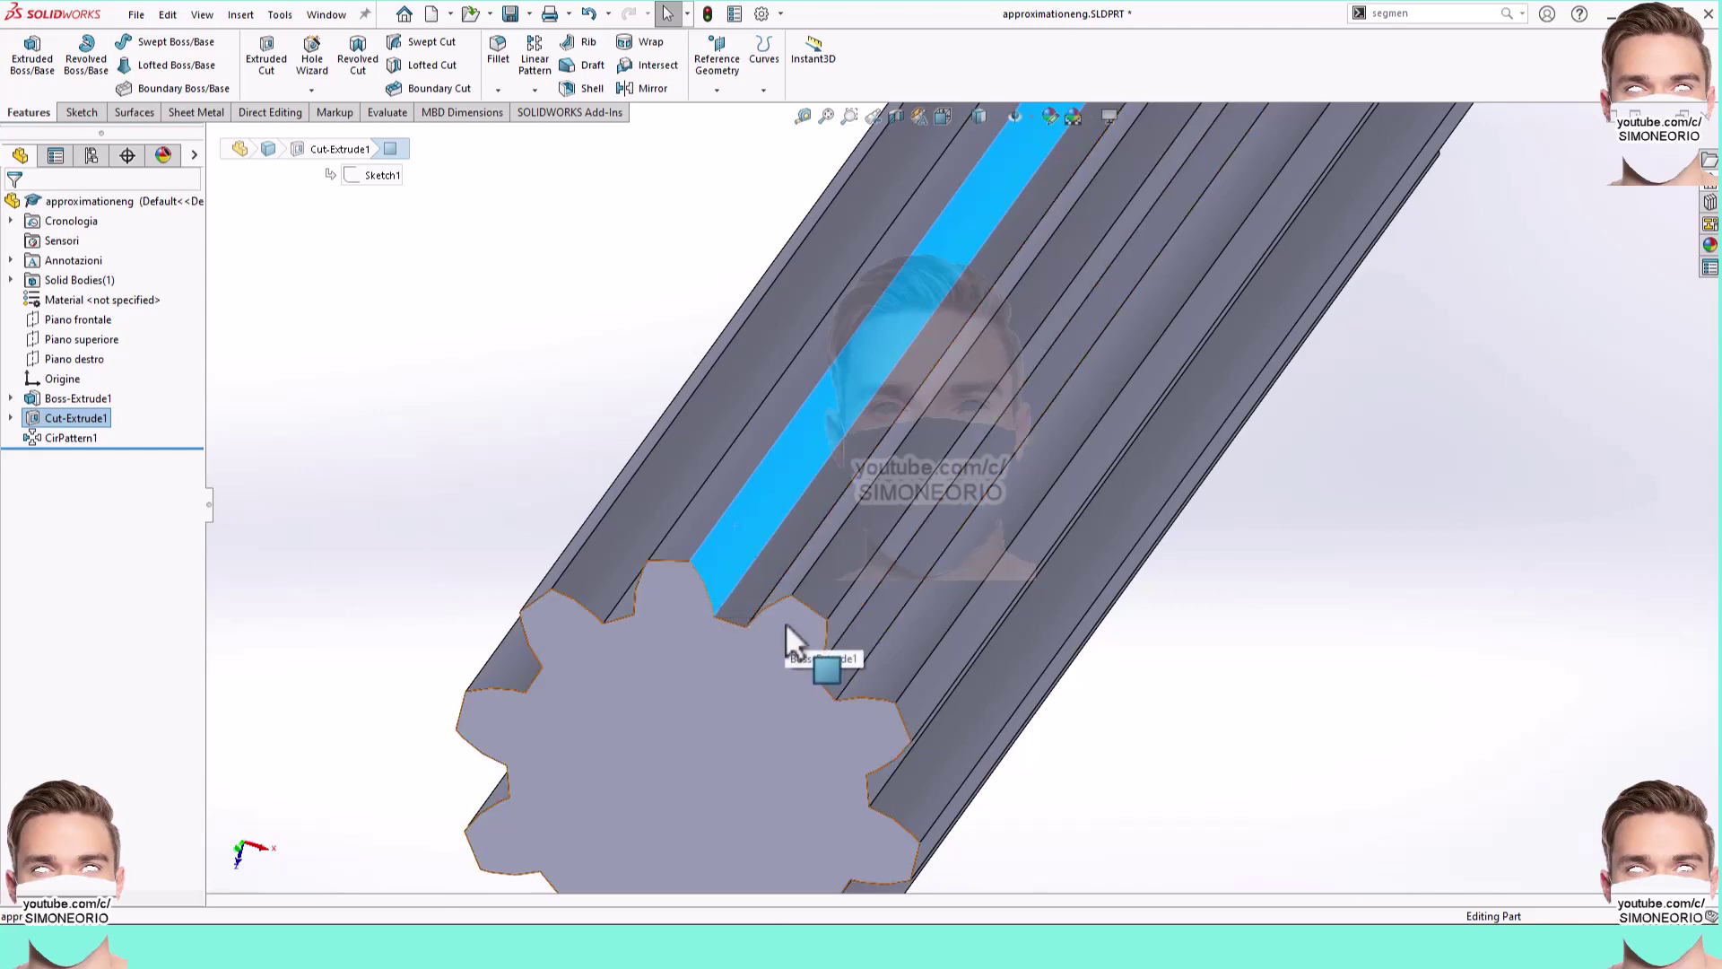
scroll(785, 622, "down", 3)
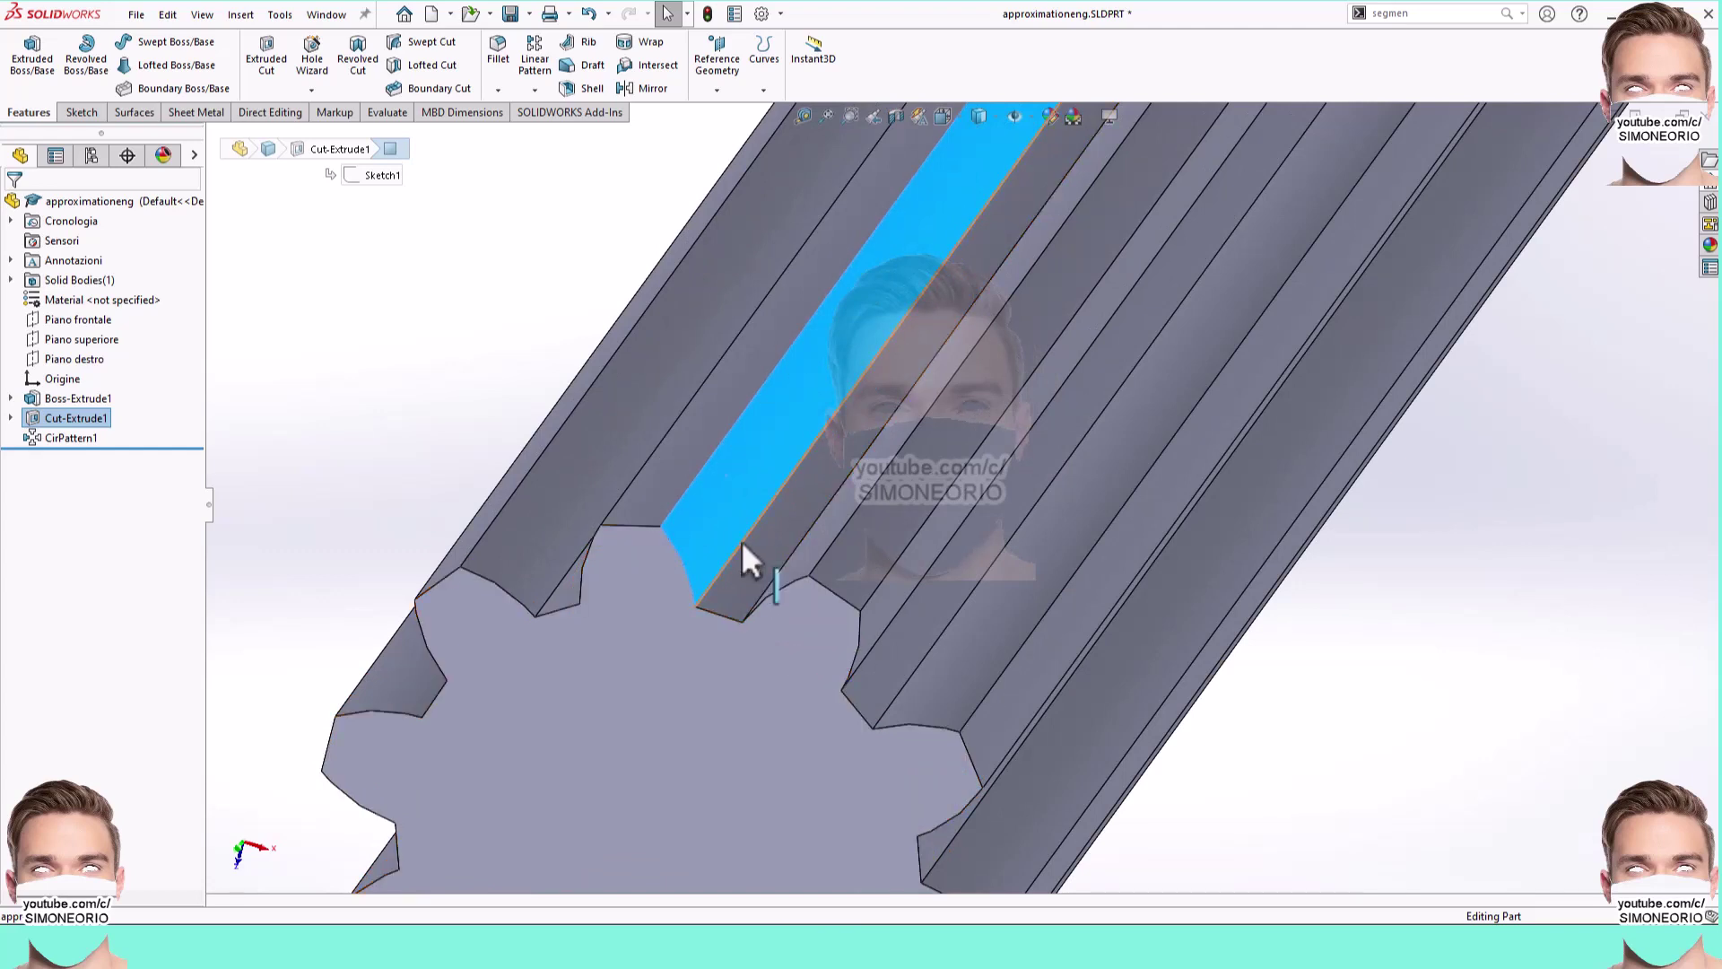
Step: Start a fillet on a groove root edge with a 0.2 mm radius
left_click(741, 542)
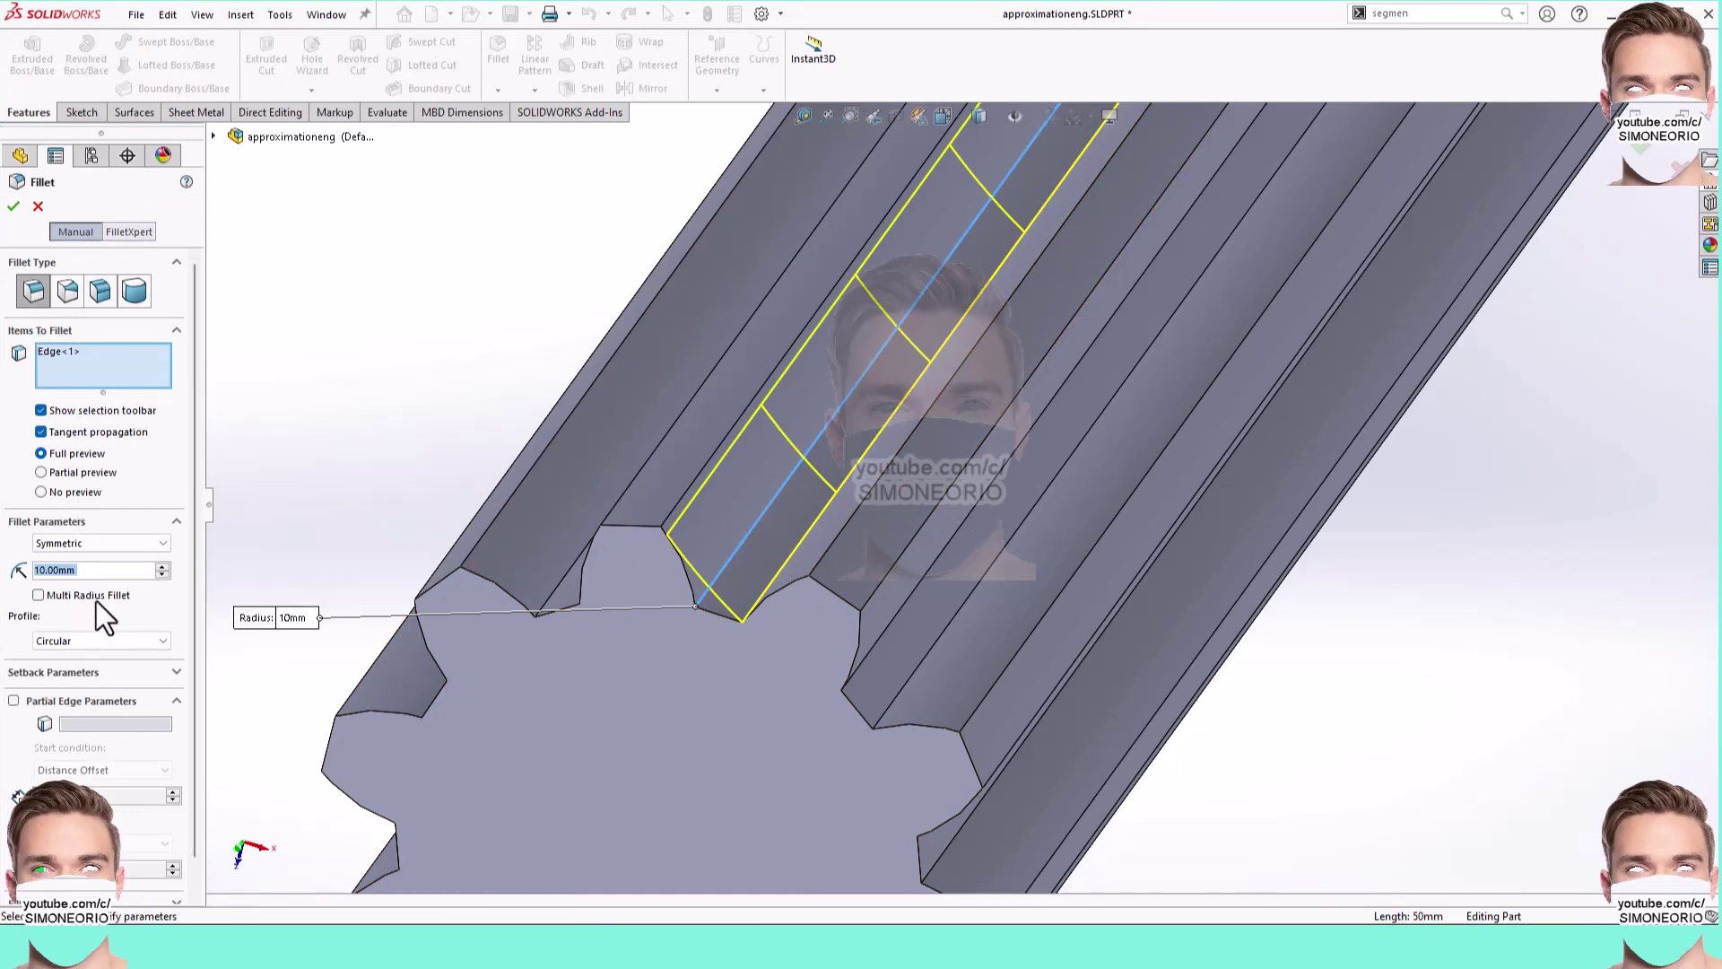
type("0.")
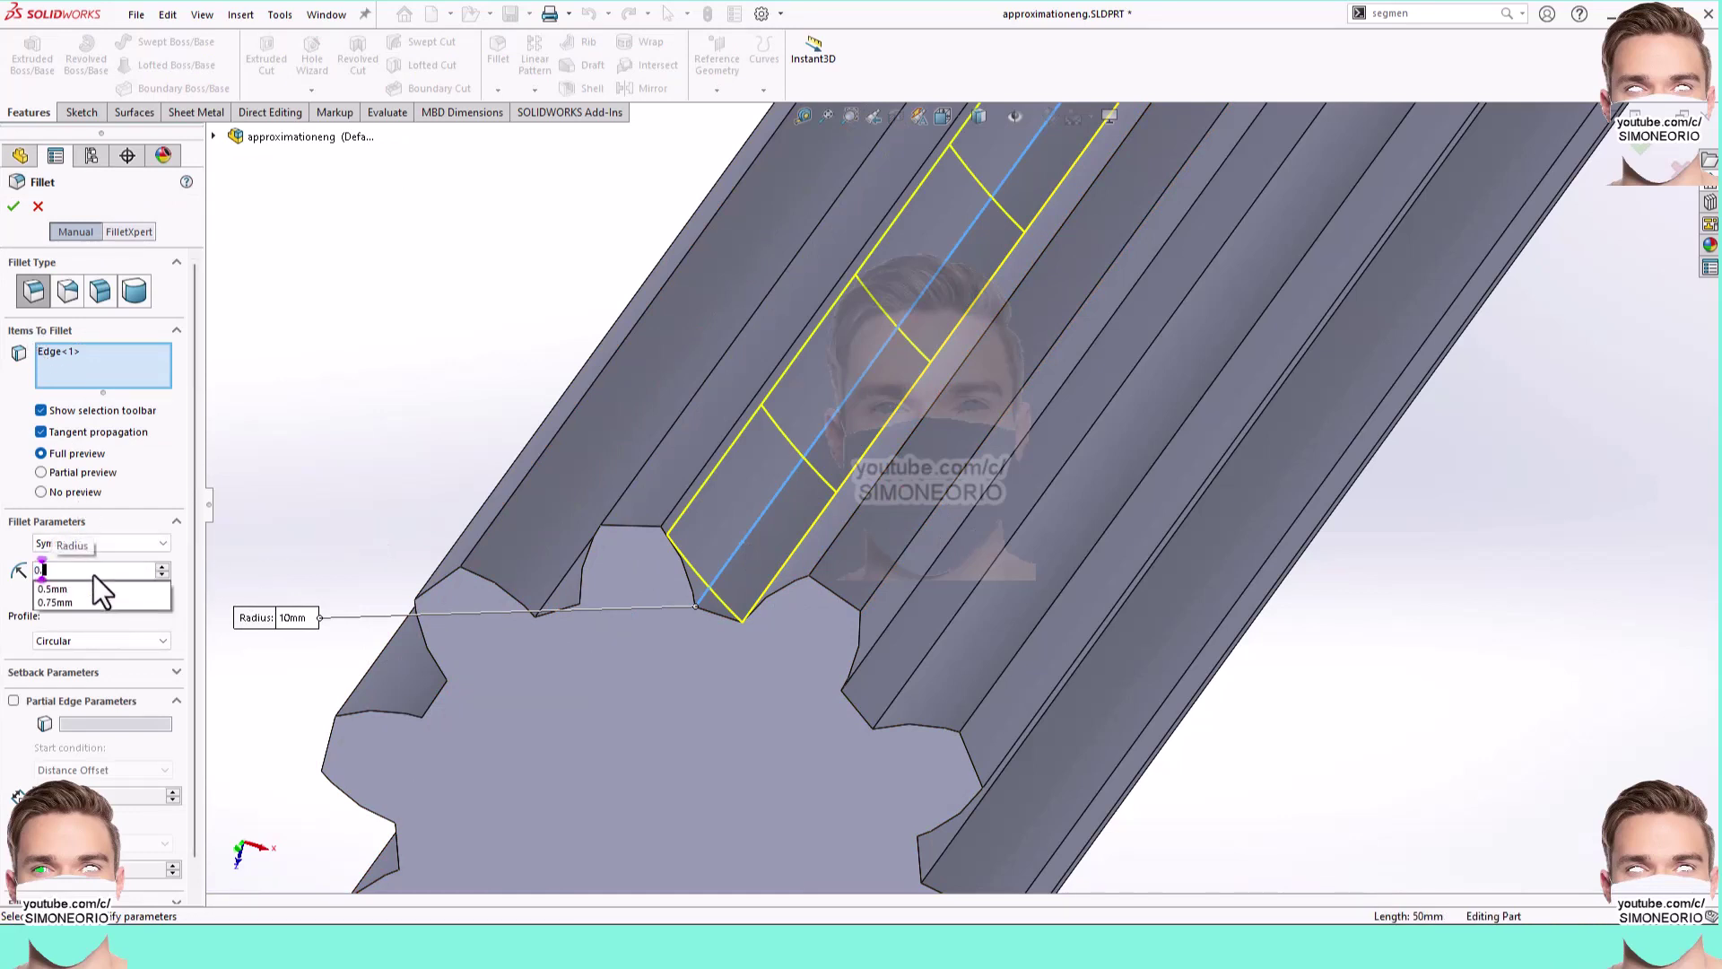
type("2")
key("Return")
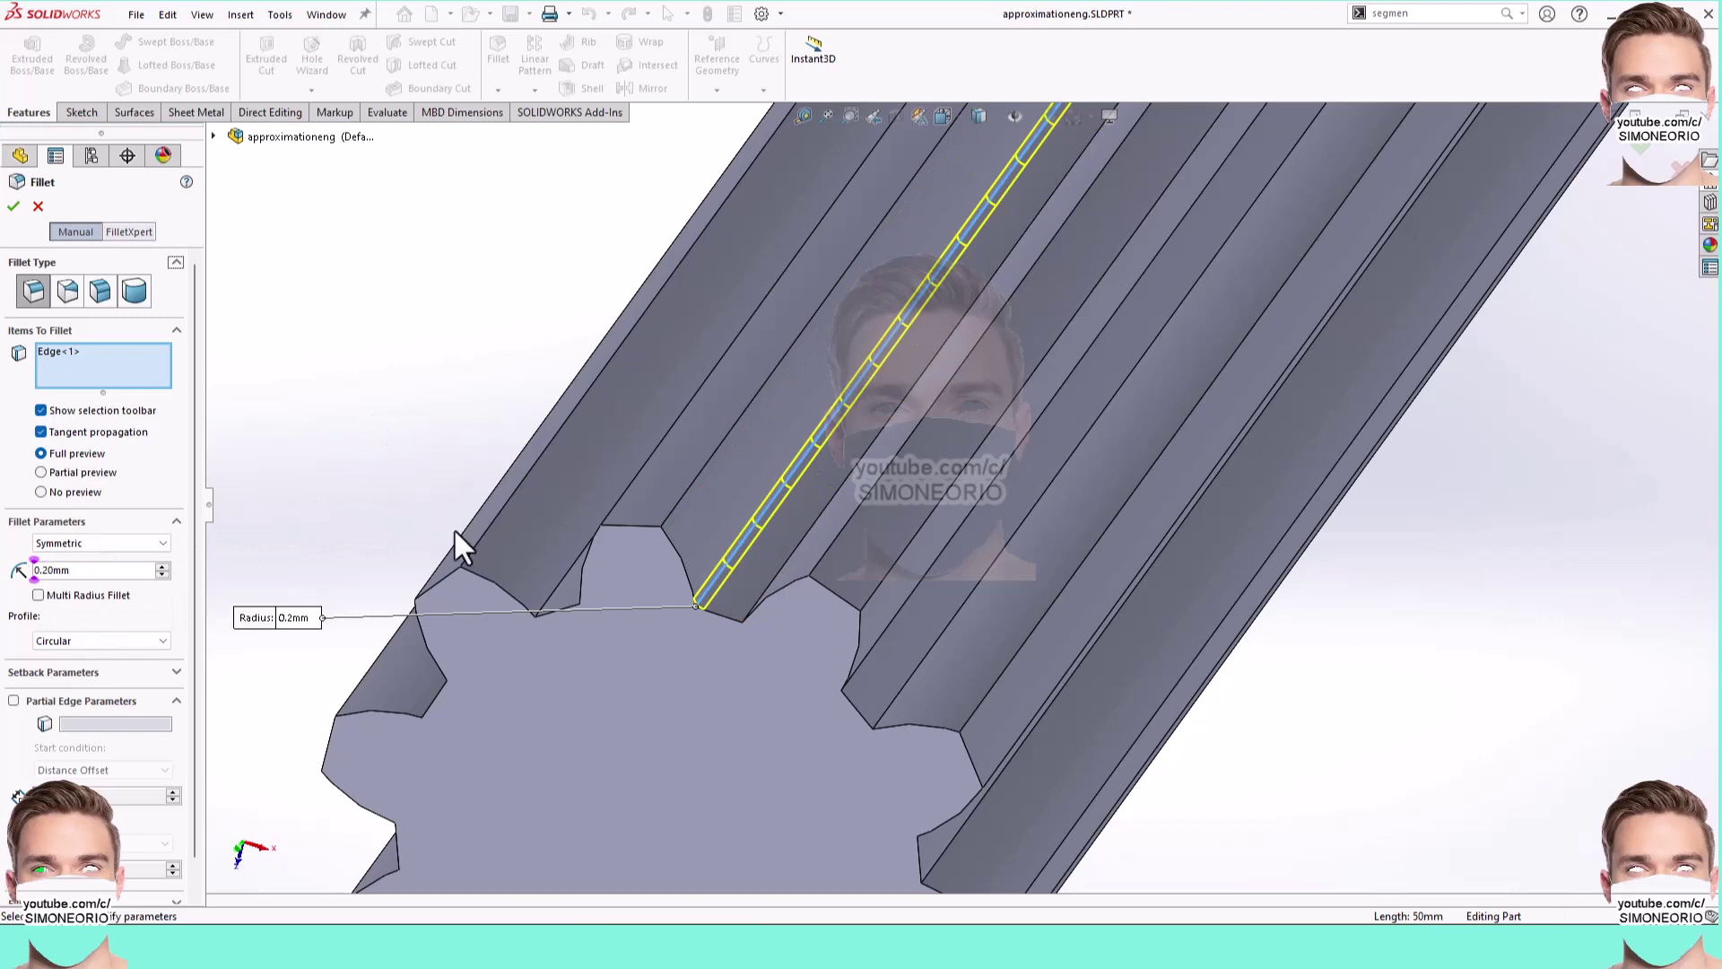
scroll(487, 510, "up", 2)
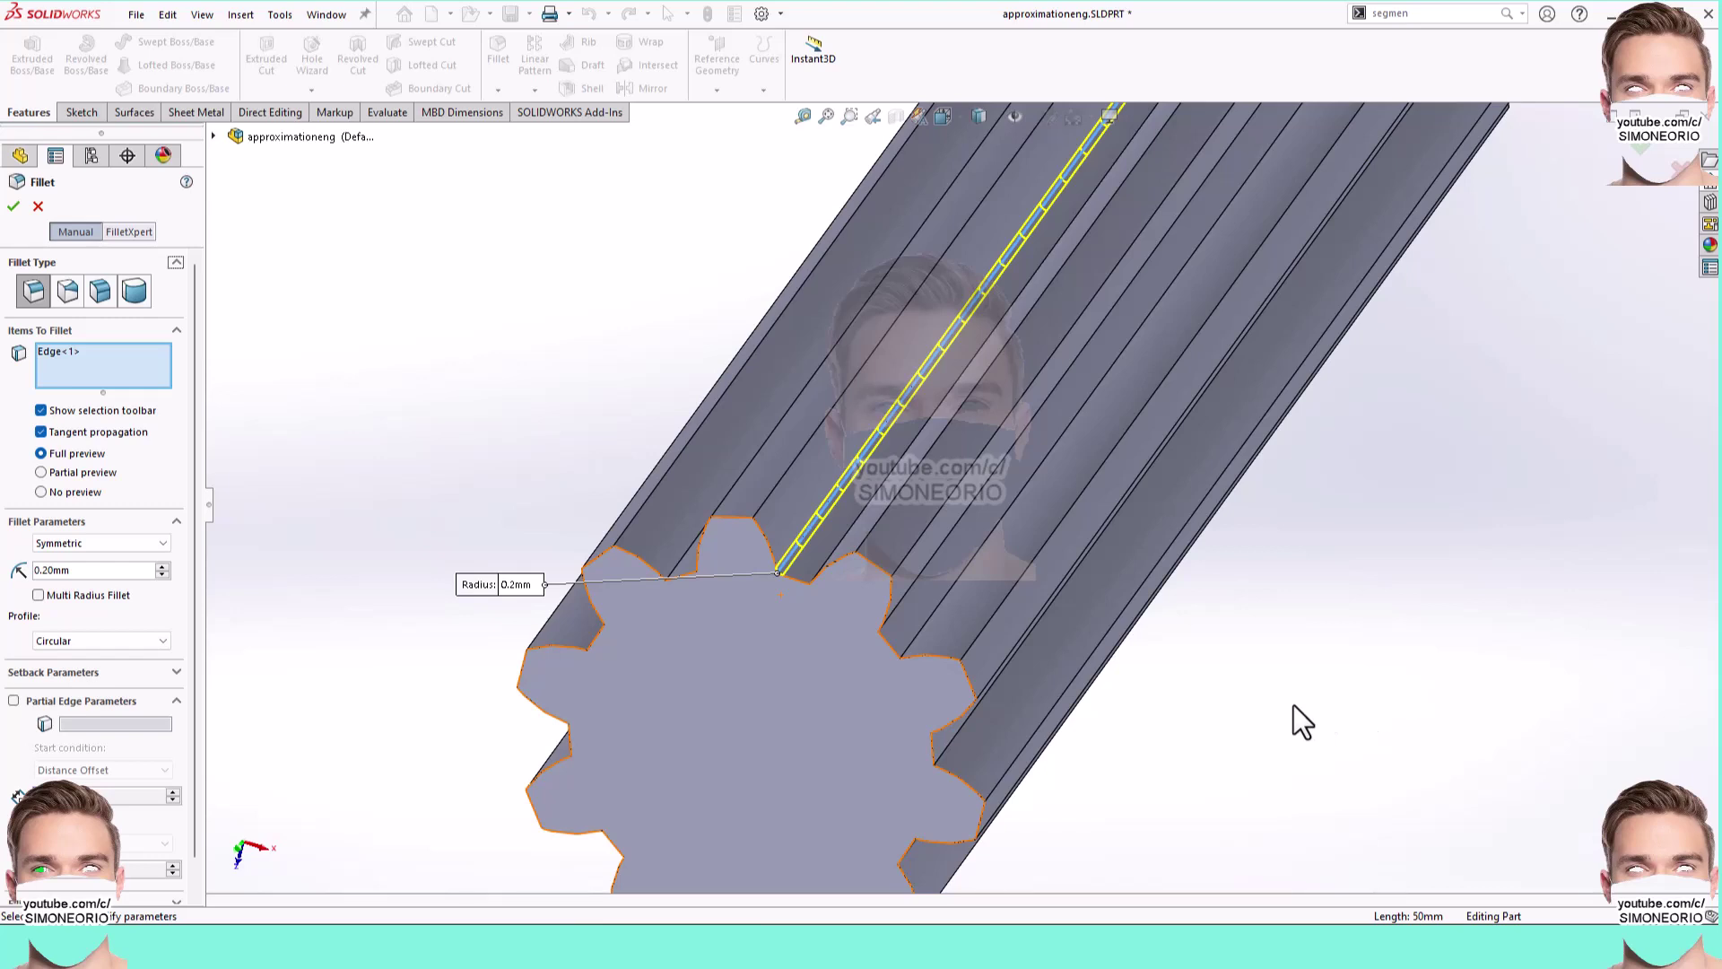
Step: Add all 17 internal groove root edges to the 0.2 mm fillet and apply it
middle_click_drag(1252, 712, 1076, 549)
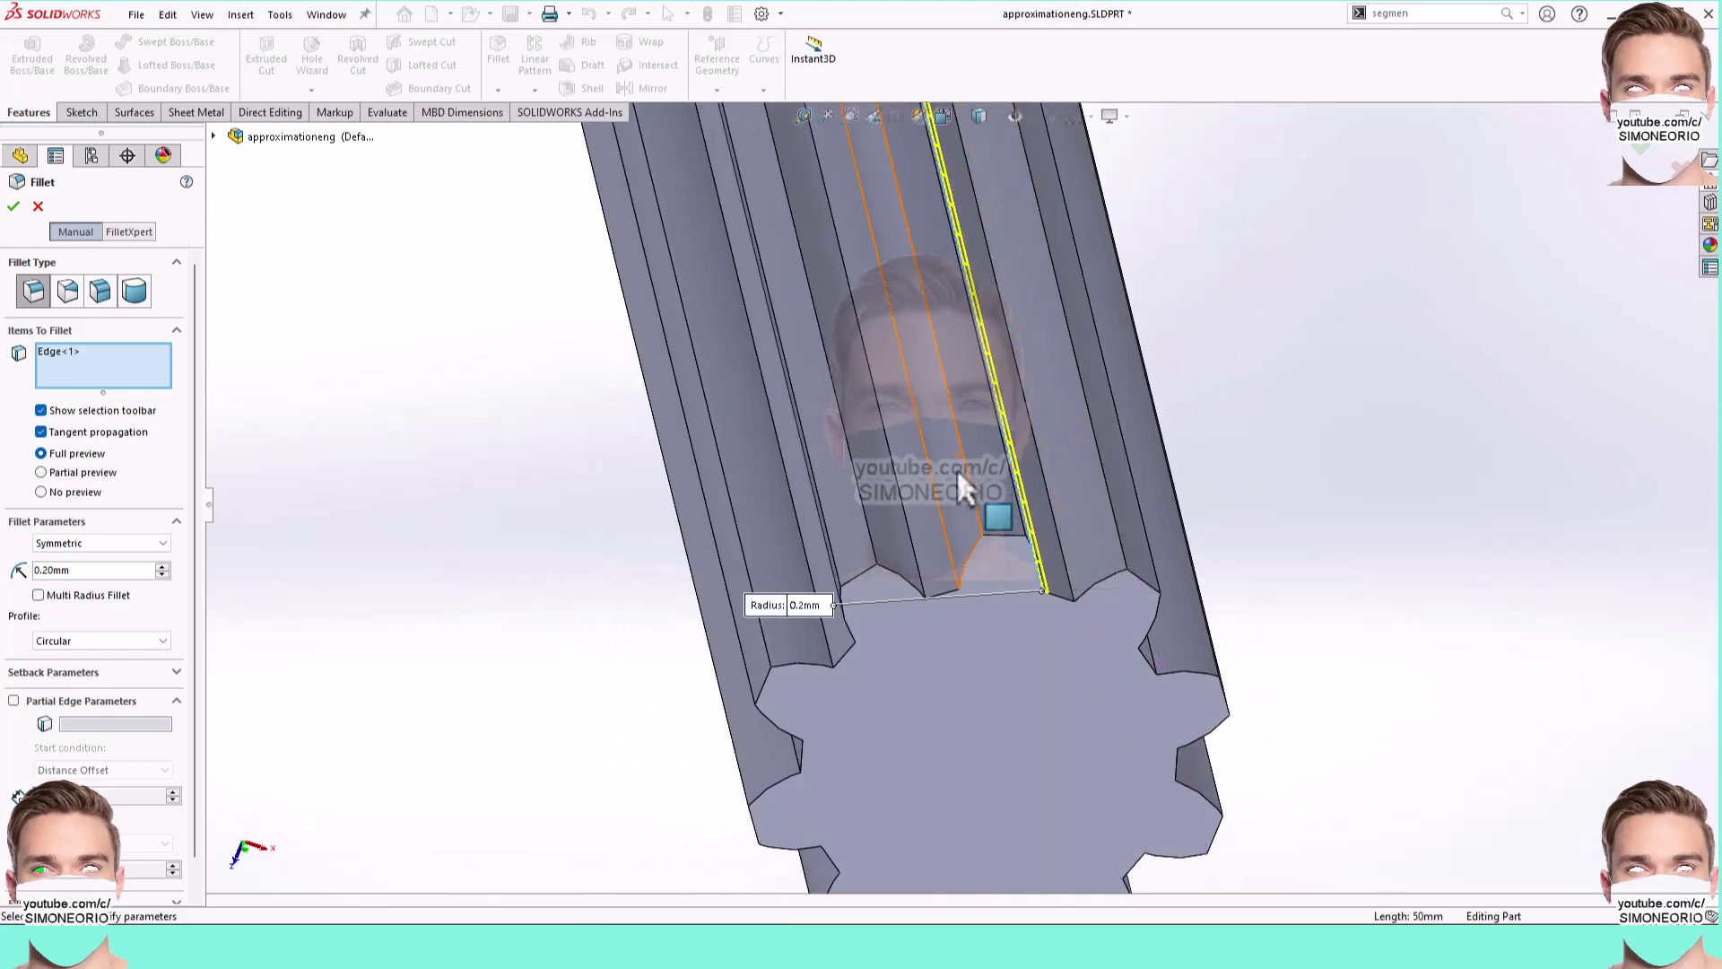
left_click(945, 526)
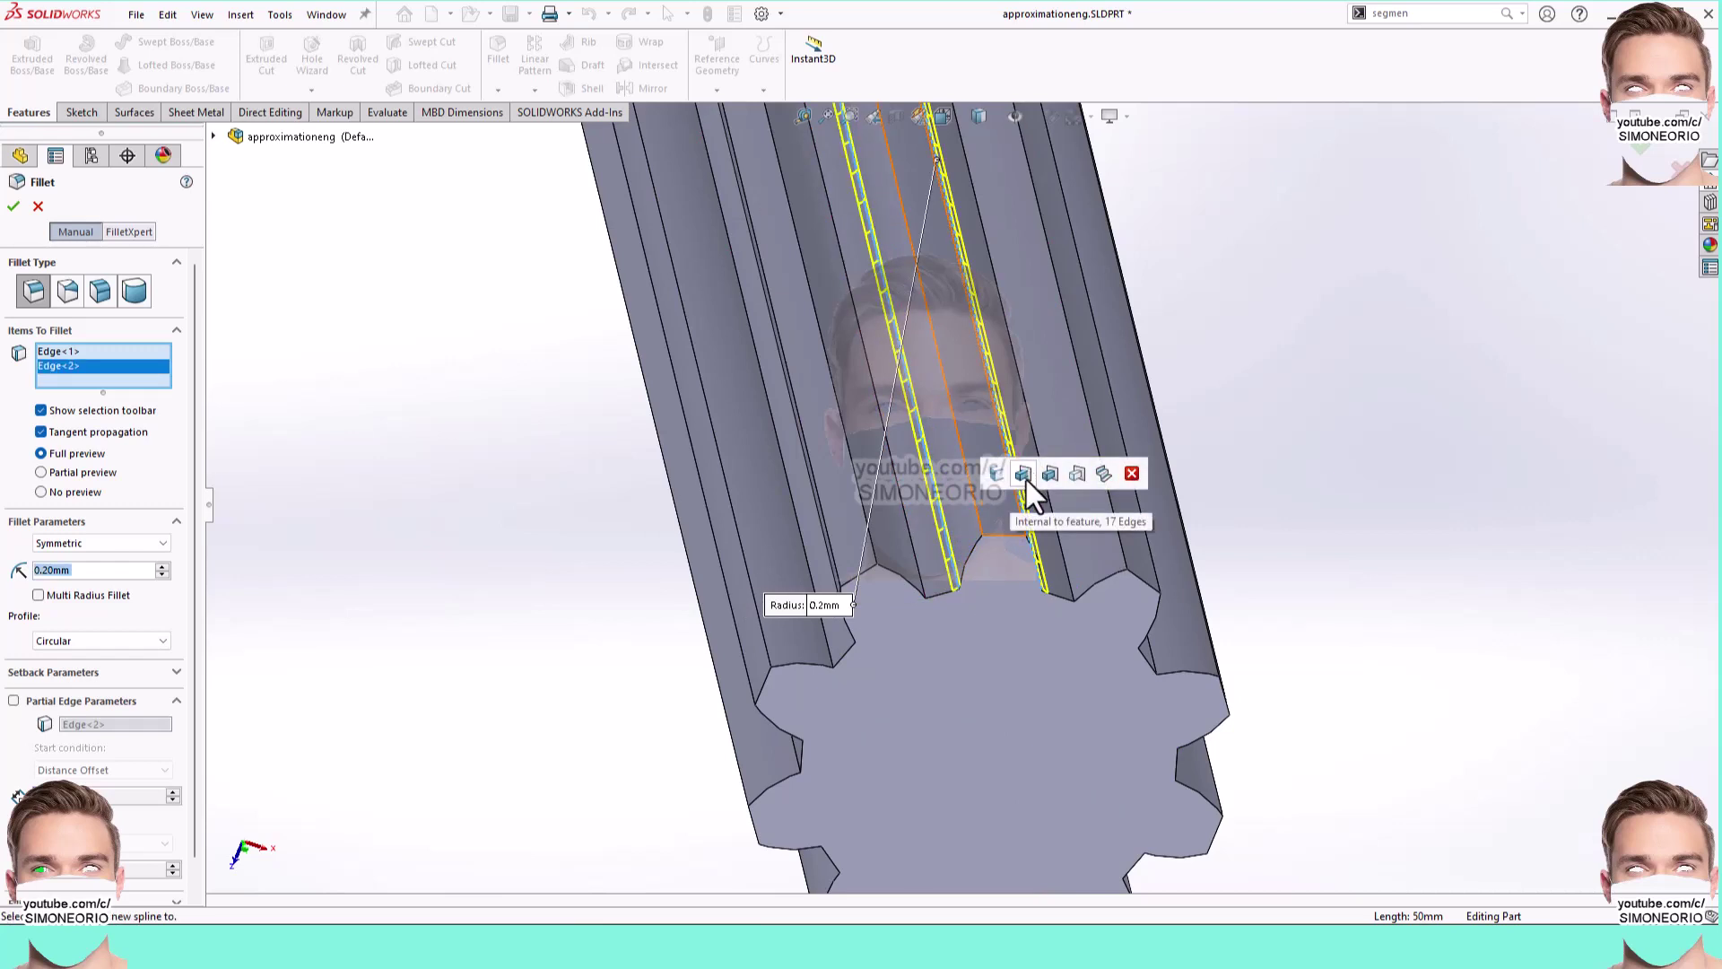
left_click(1024, 477)
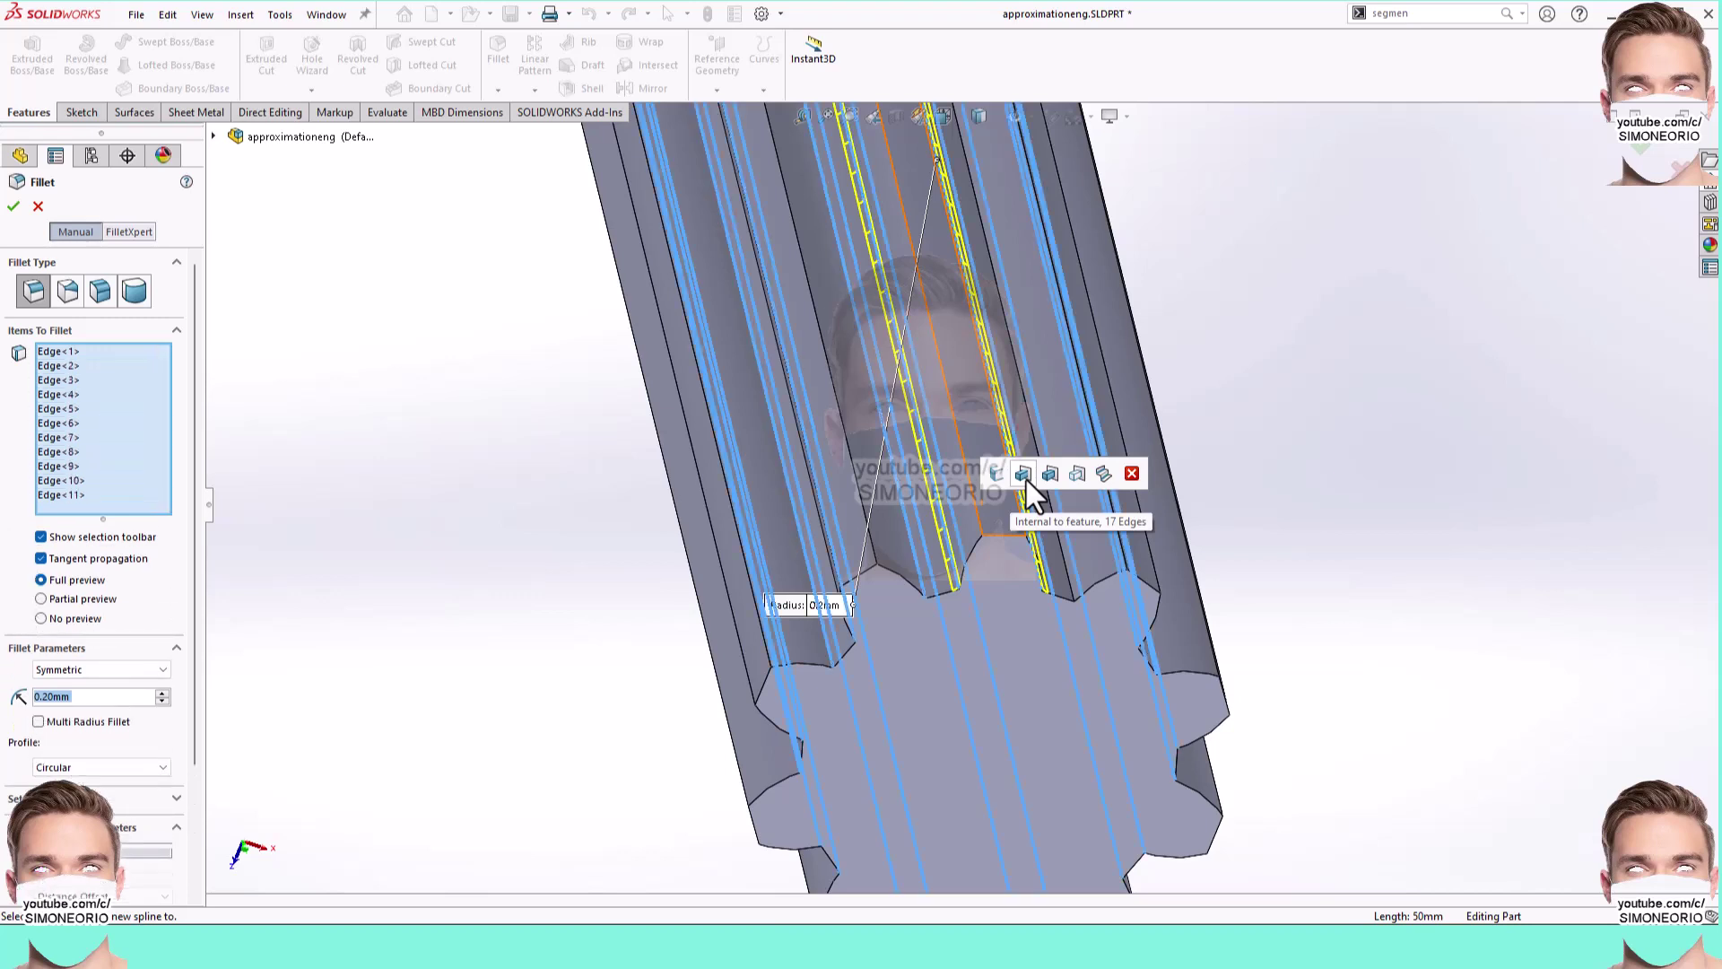
left_click(15, 207)
middle_click_drag(577, 339, 1138, 492)
scroll(1148, 520, "down", 3)
scroll(1158, 515, "up", 3)
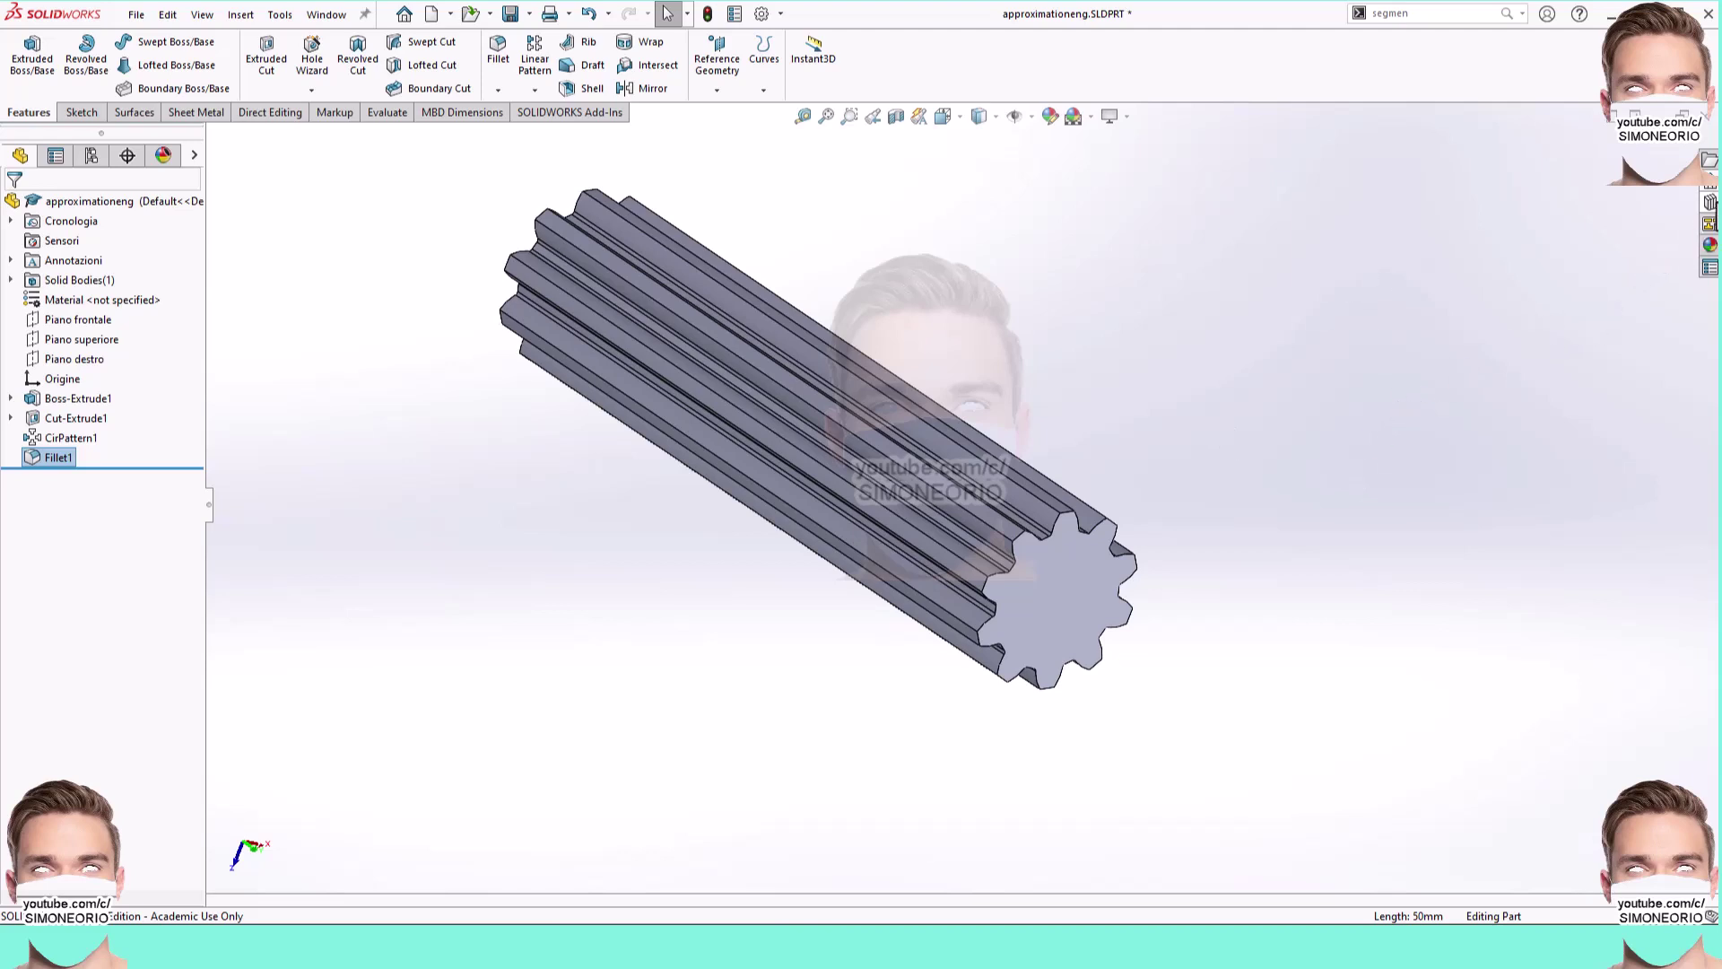
left_click(1709, 202)
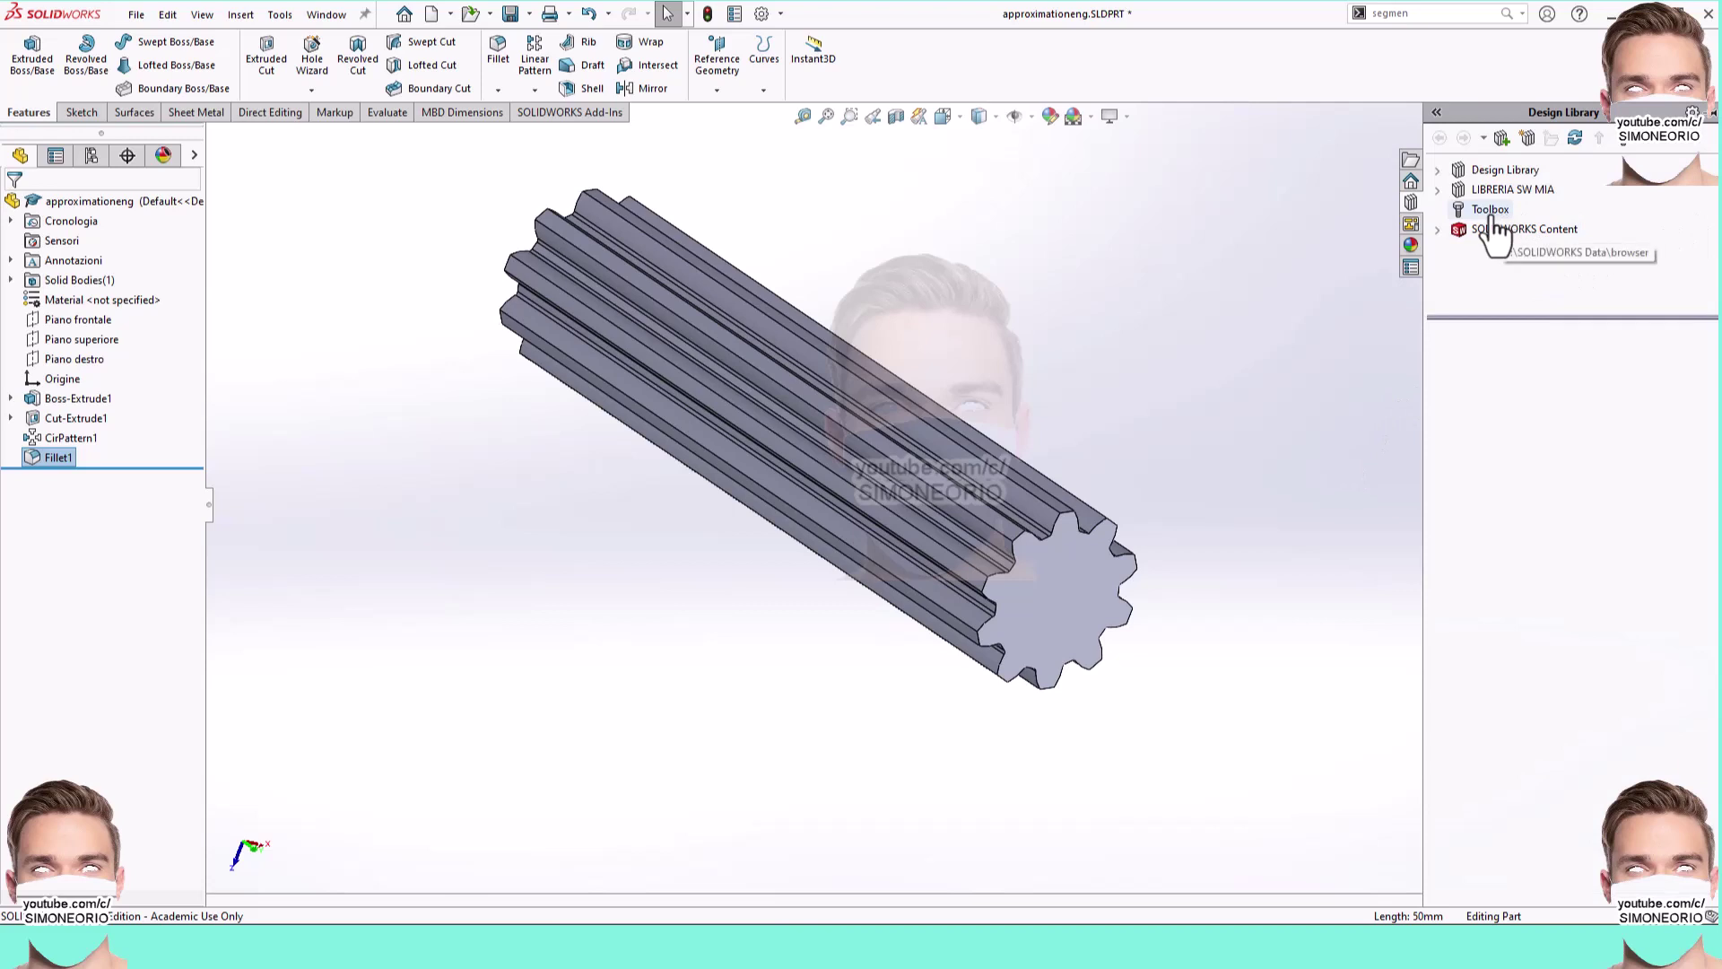
left_click(1441, 191)
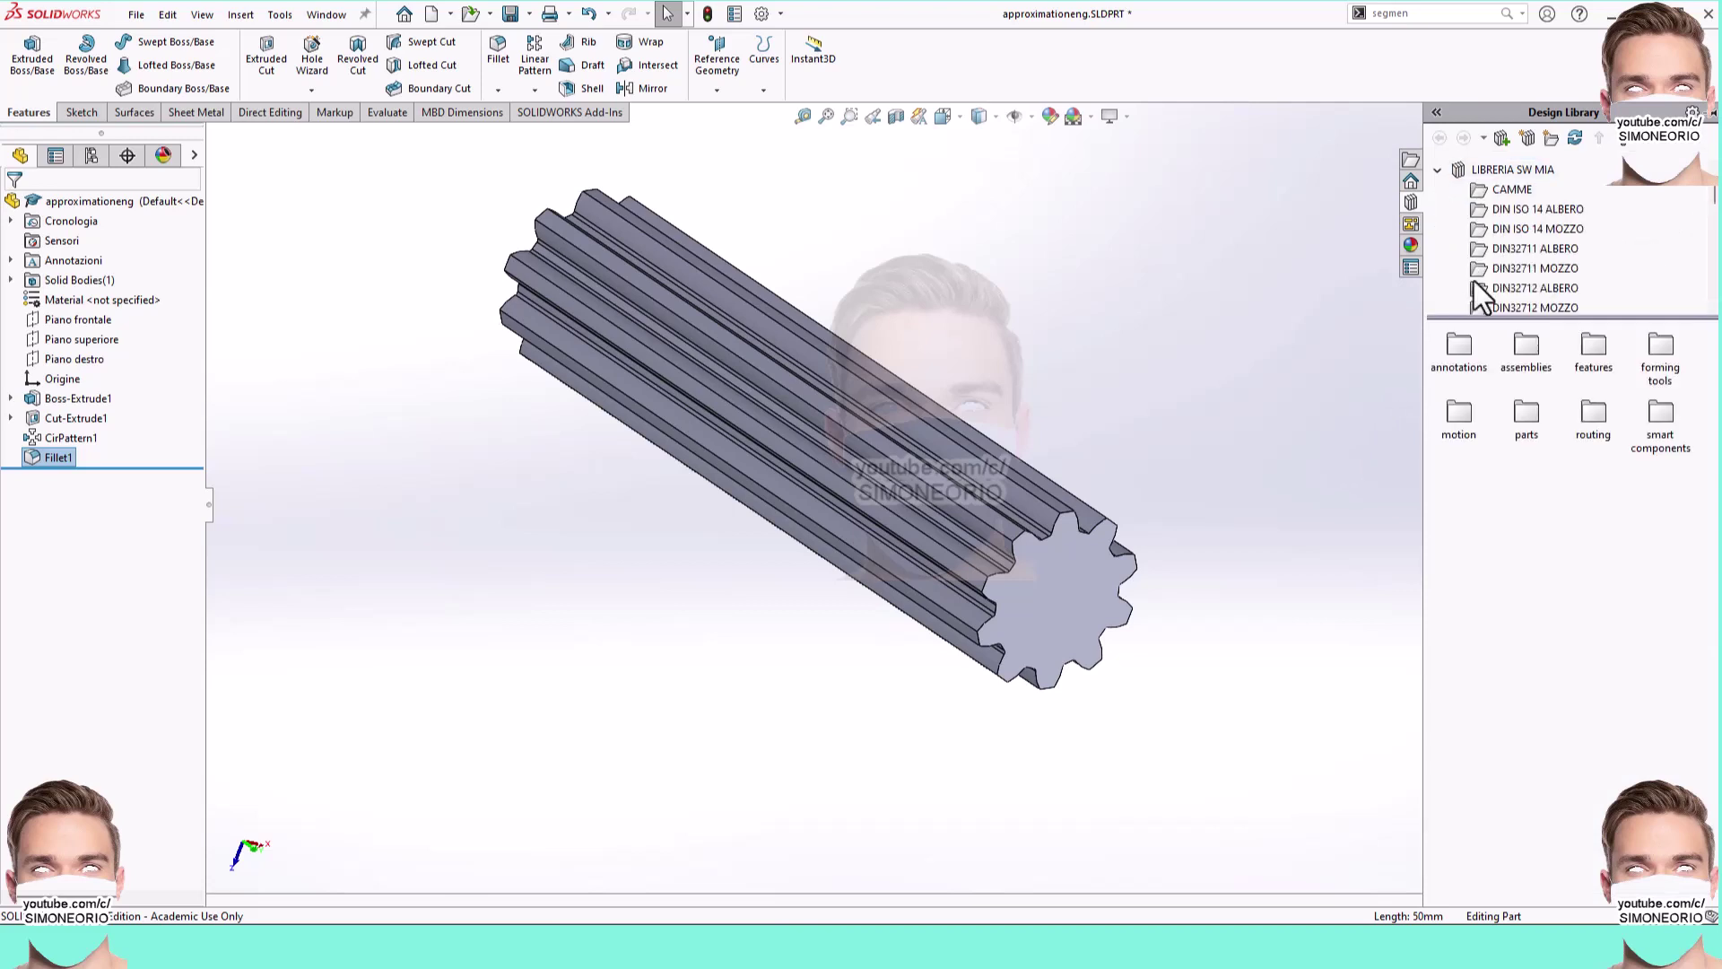
scroll(1570, 260, "down", 5)
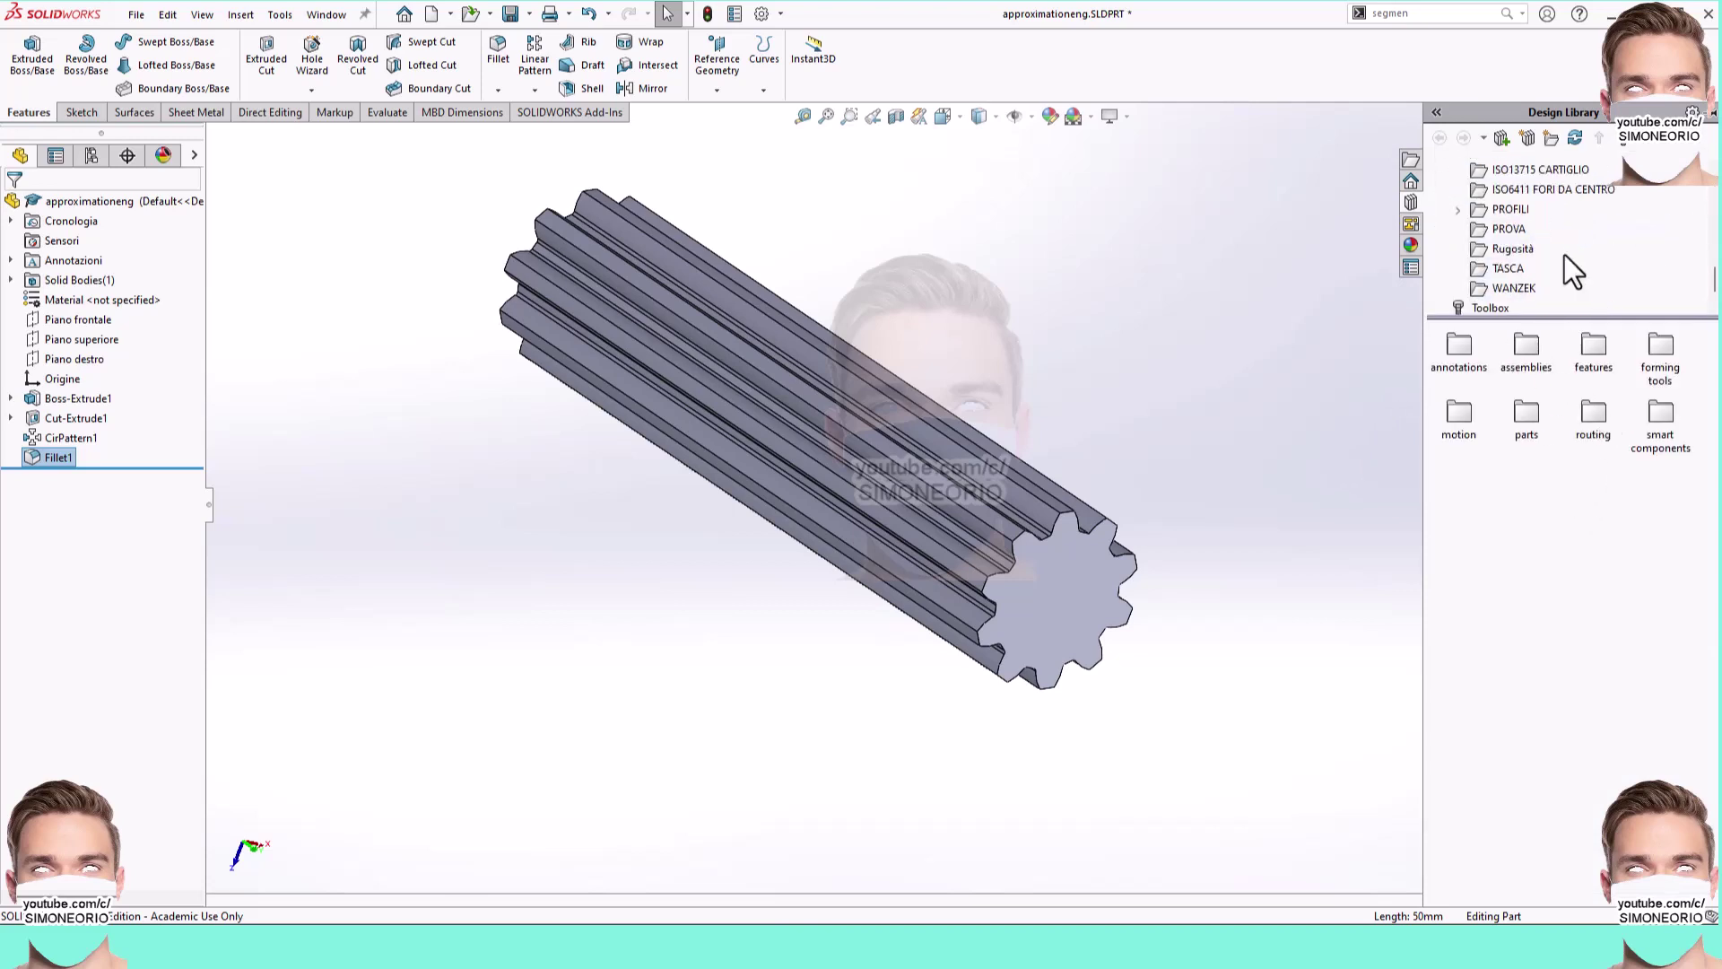
left_click(1510, 232)
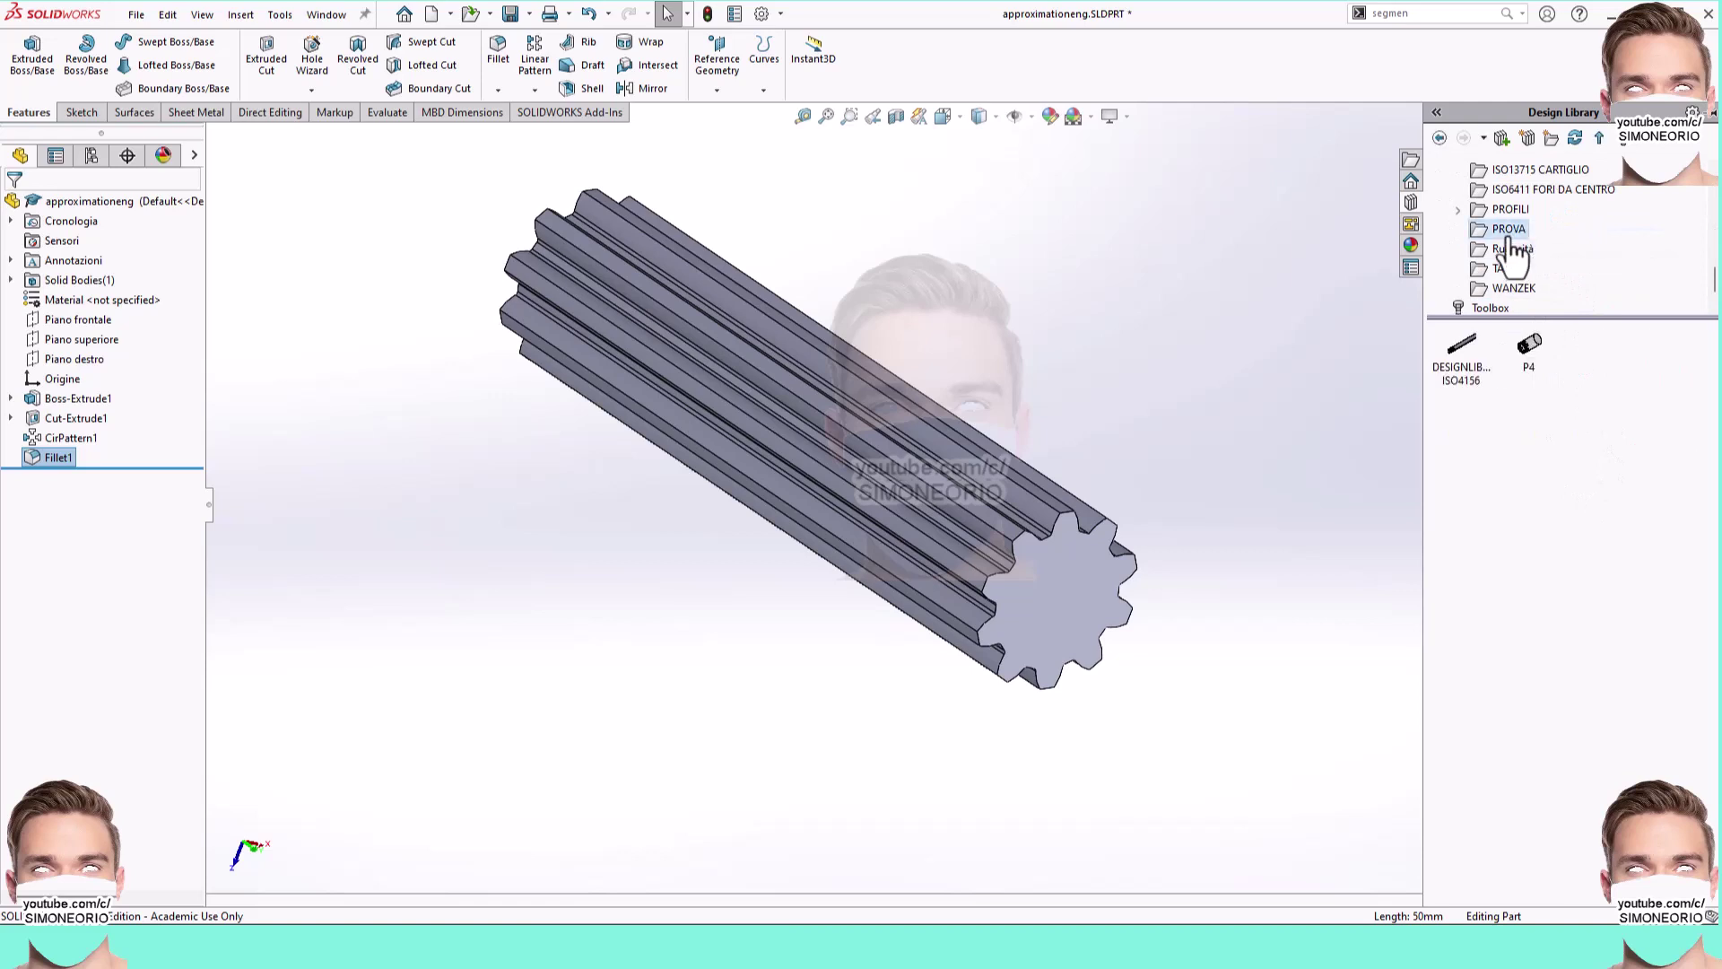
left_click_drag(1465, 384, 1382, 592)
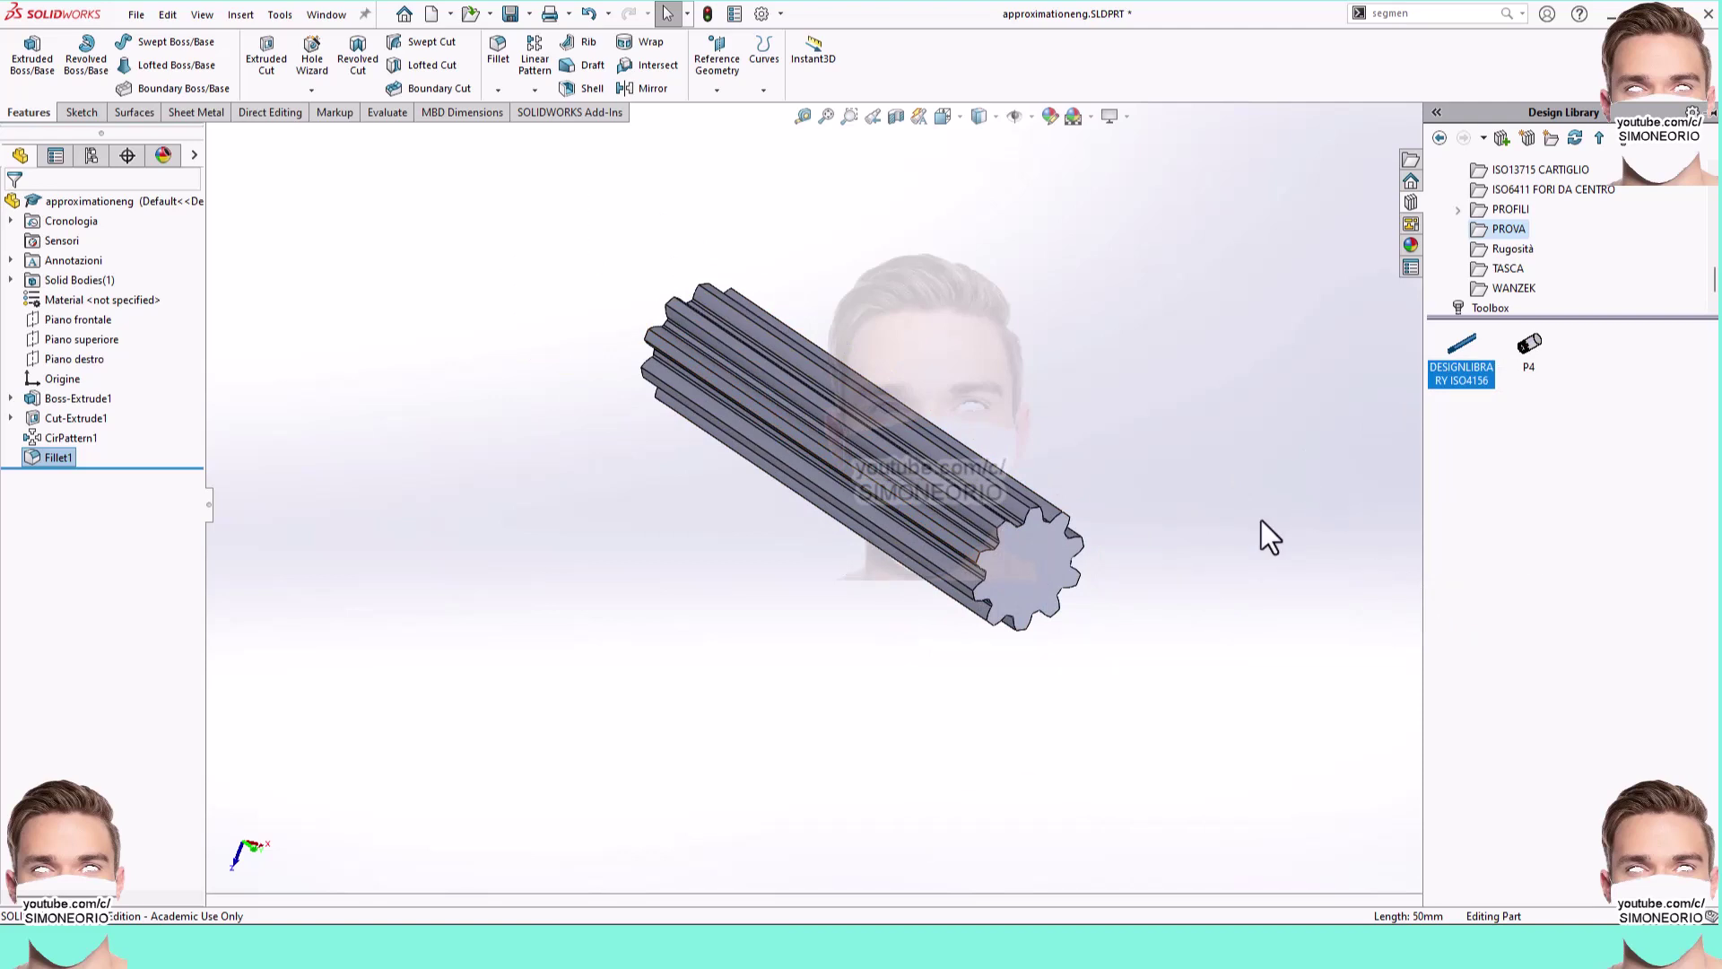
scroll(1033, 466, "down", 2)
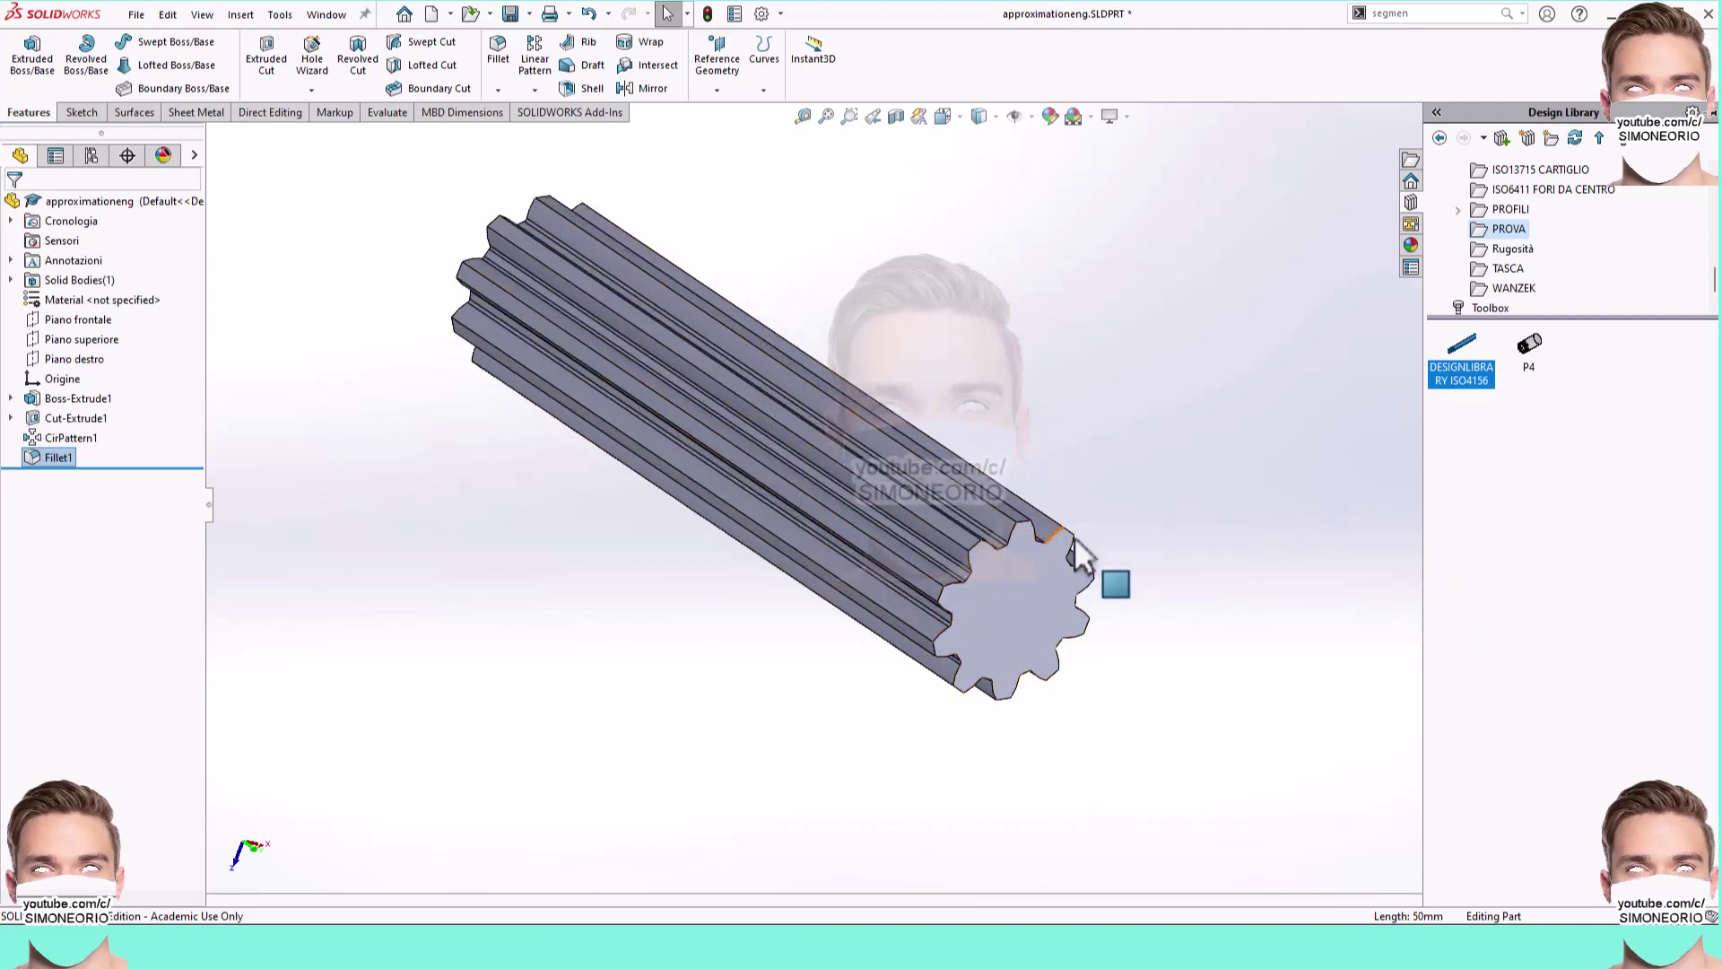
left_click(1165, 551)
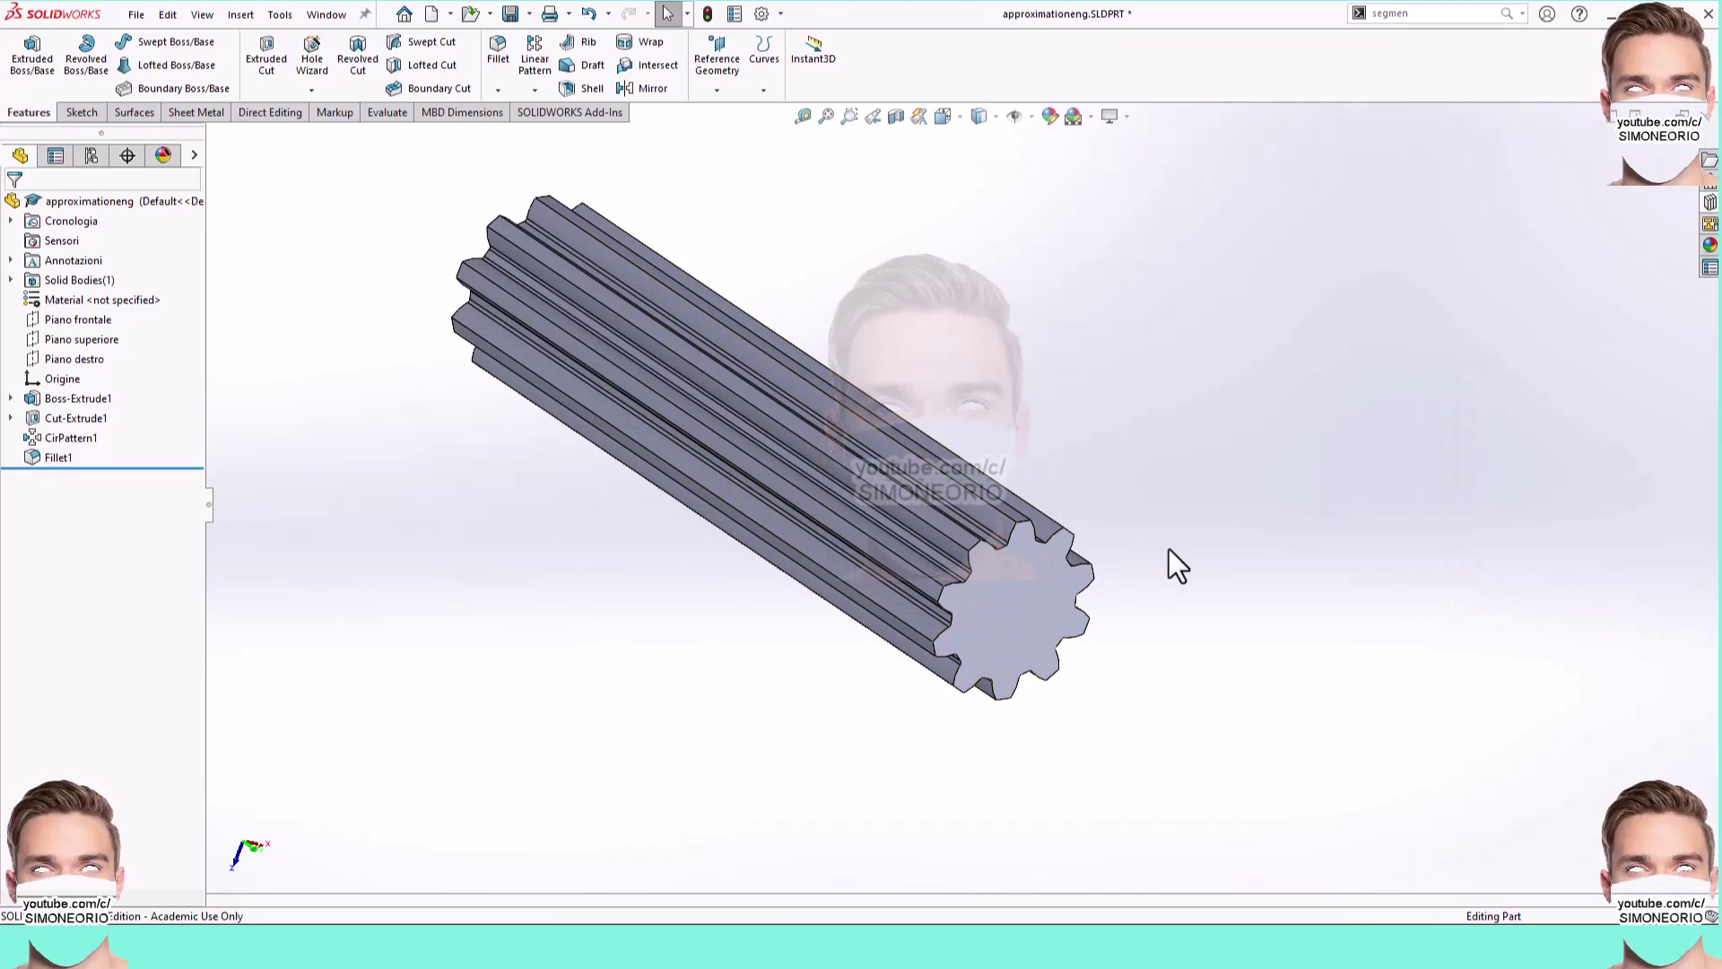
middle_click_drag(1111, 565, 859, 640)
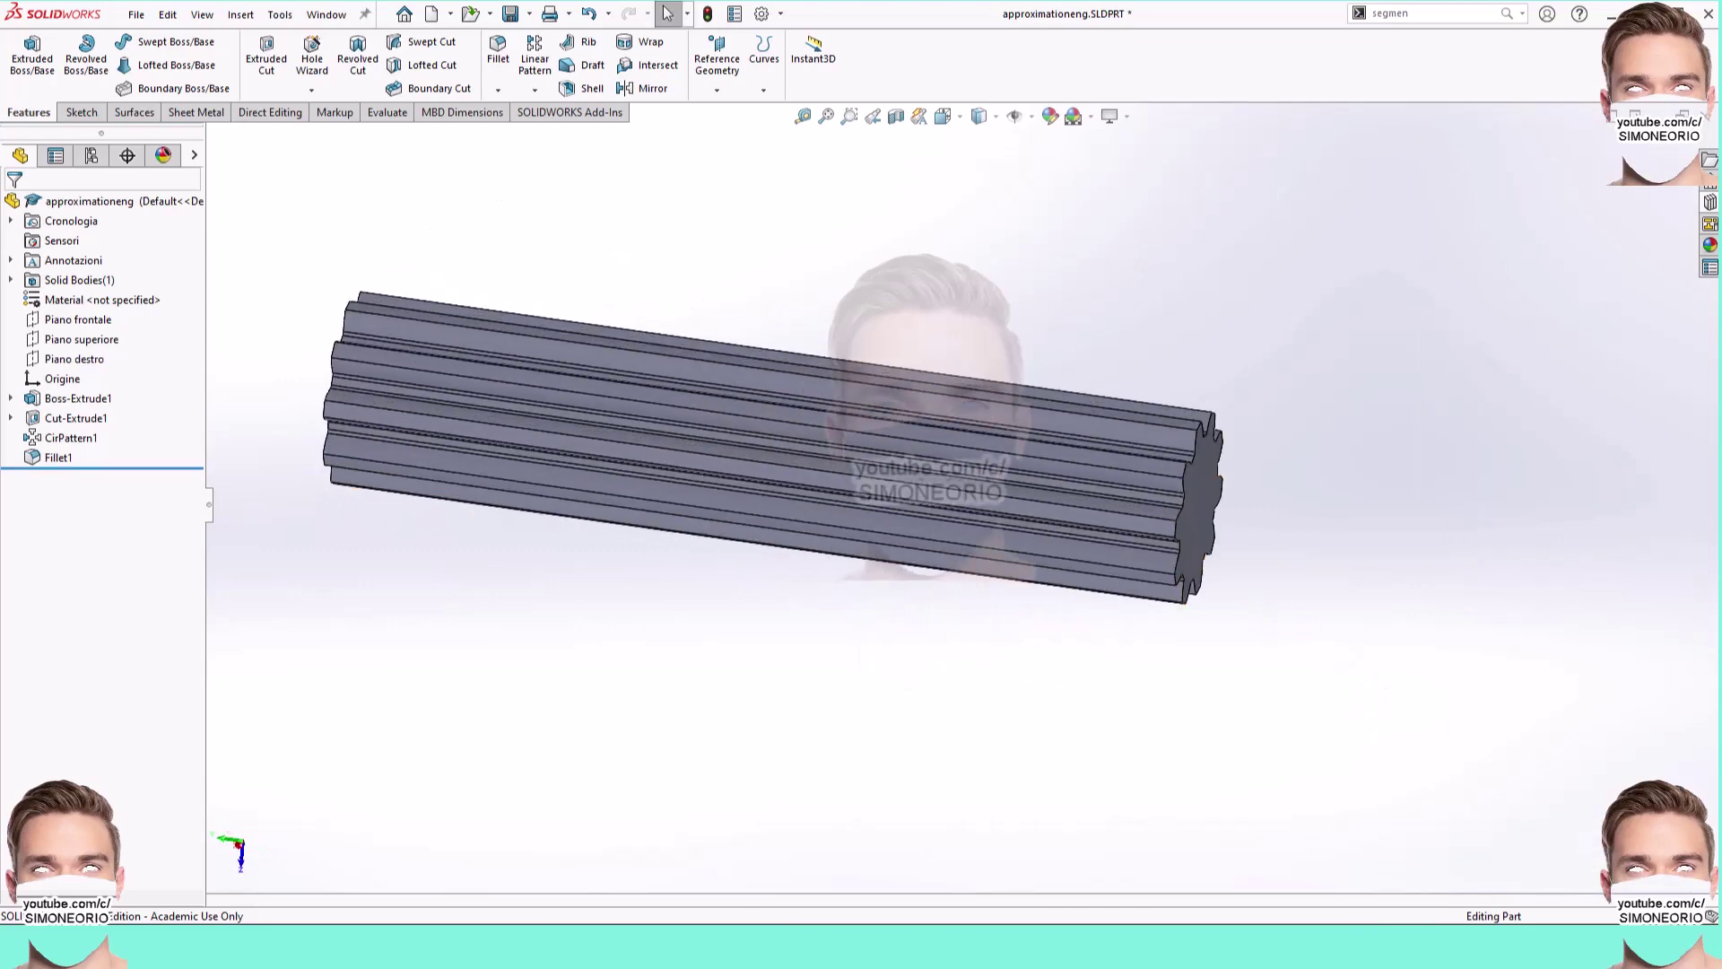